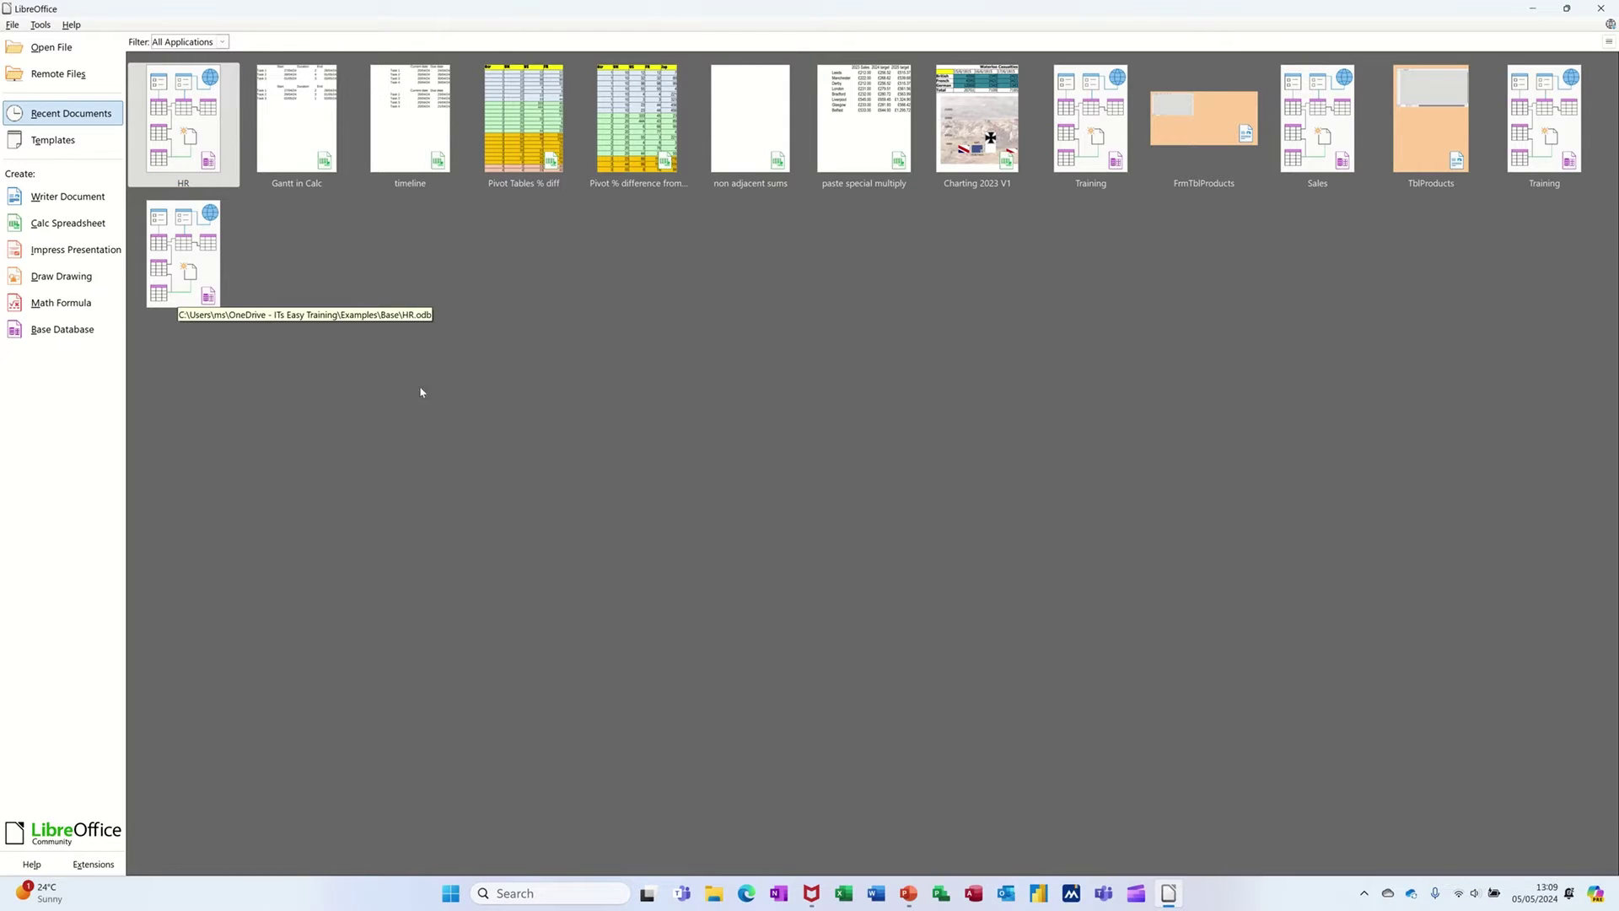
# - Create an unregistered embedded database through the wizard and save it as Customers.odb
pyautogui.click(44, 333)
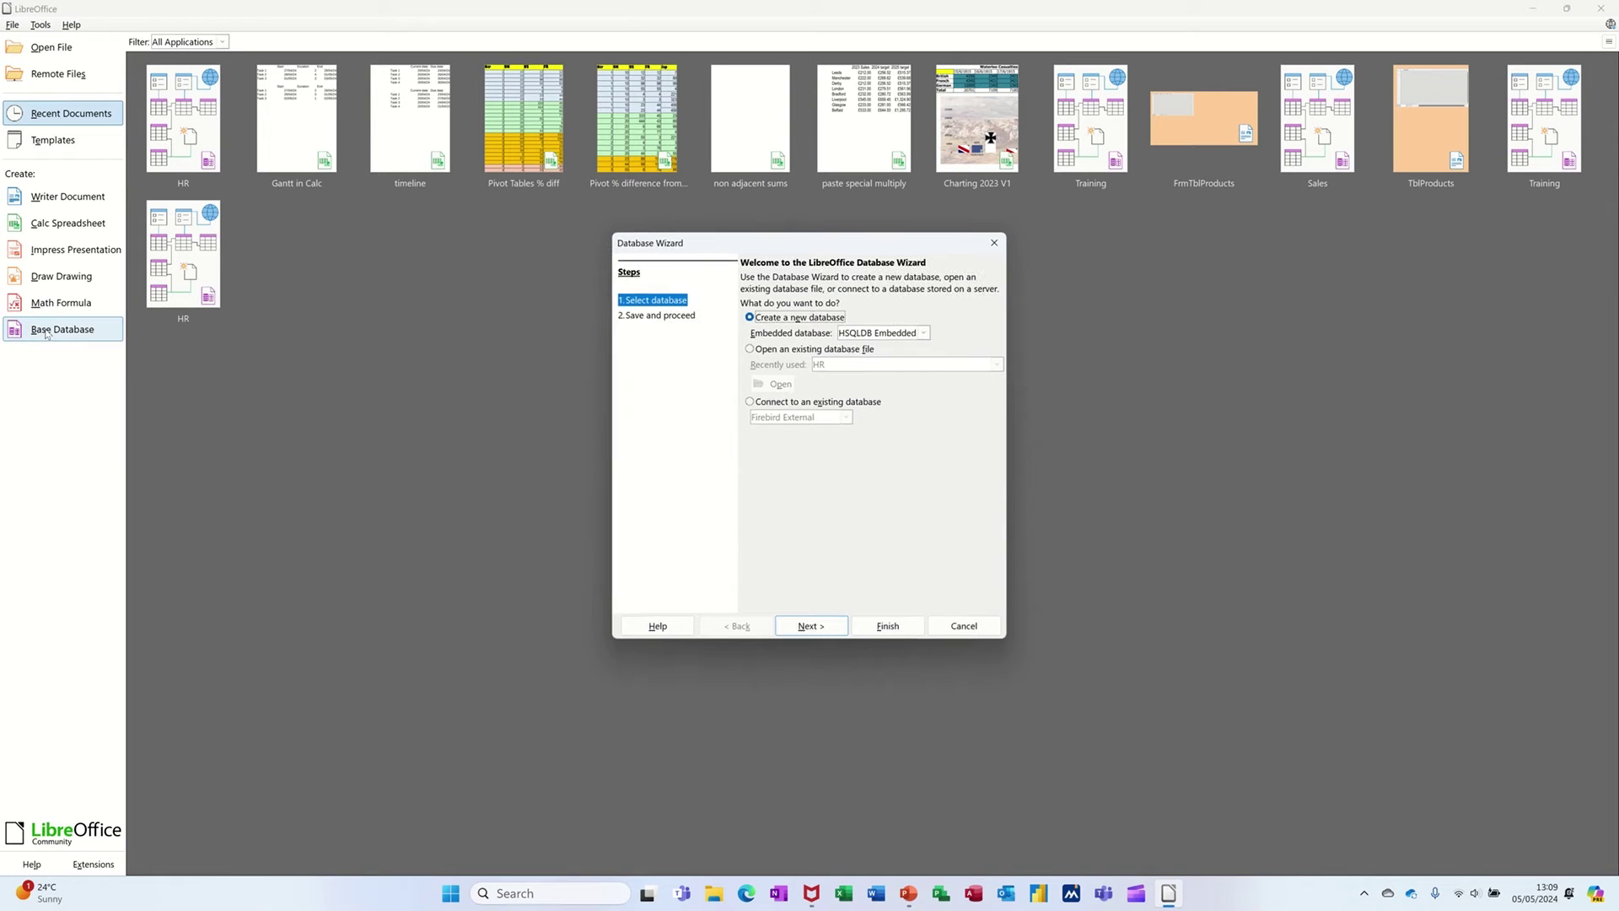
pyautogui.moveTo(761, 243); pyautogui.dragTo(541, 246)
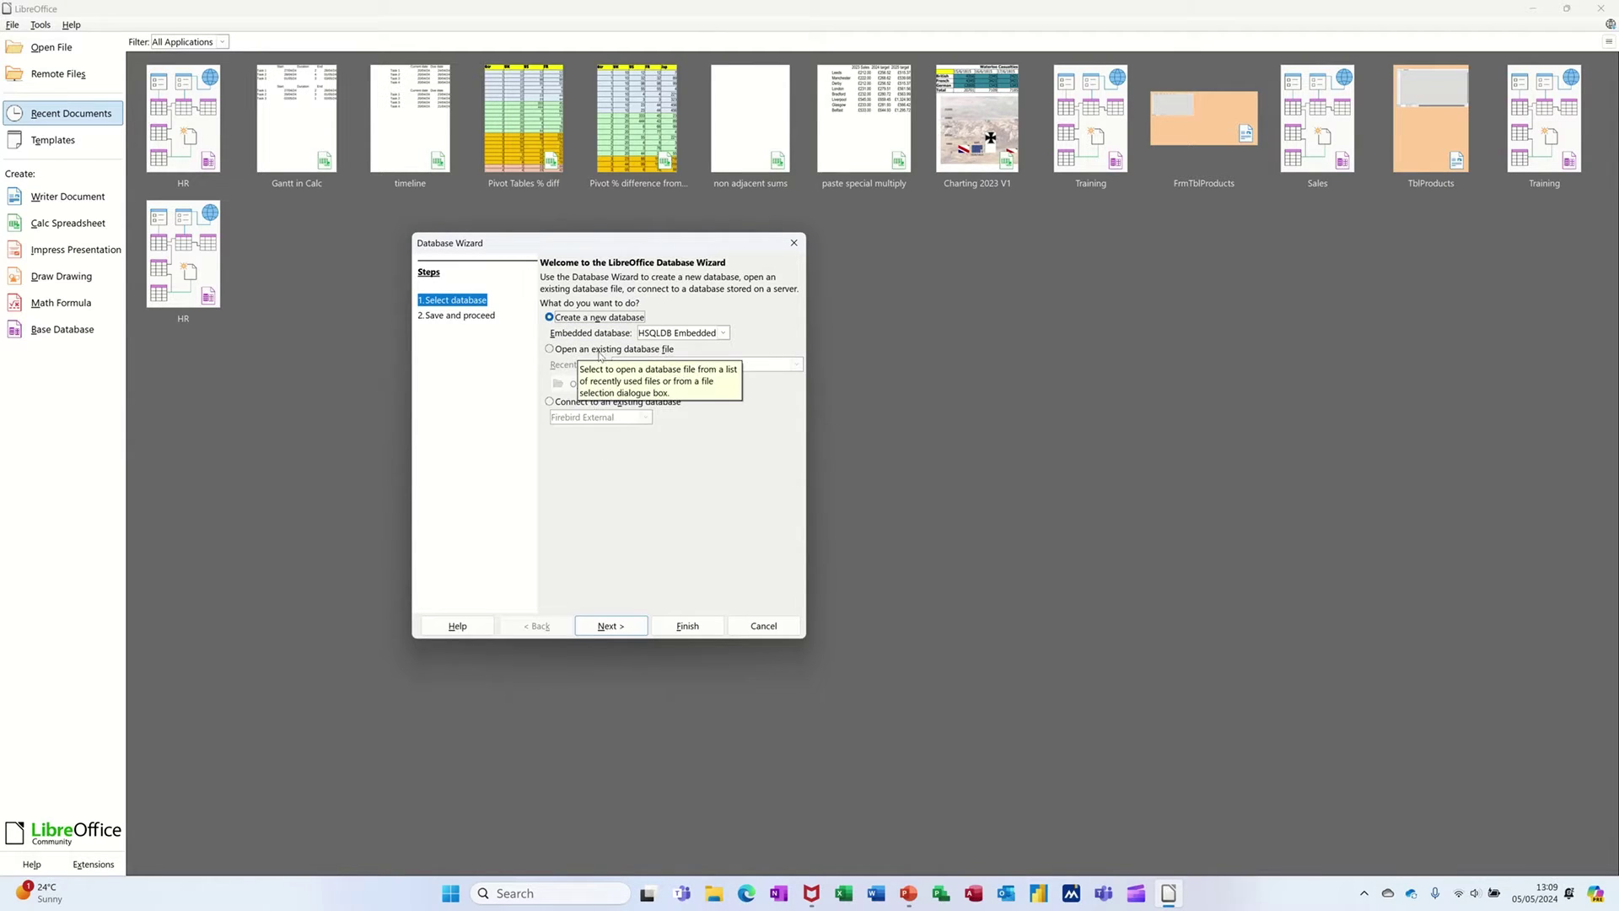
pyautogui.click(613, 629)
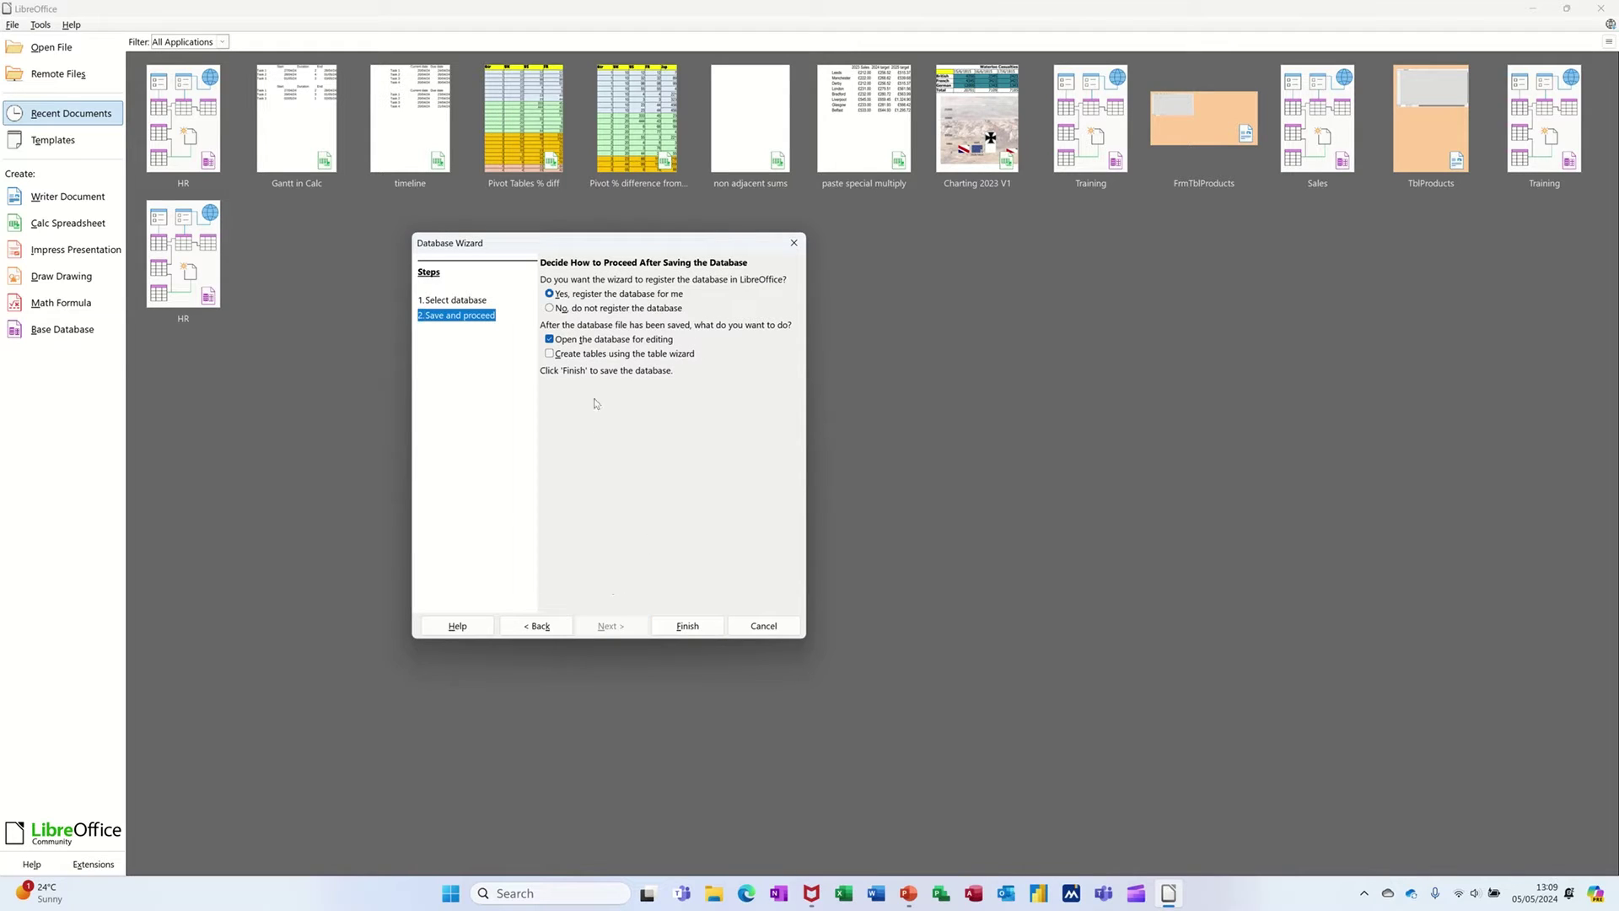
pyautogui.click(550, 308)
pyautogui.click(687, 626)
pyautogui.moveTo(723, 295); pyautogui.dragTo(596, 298)
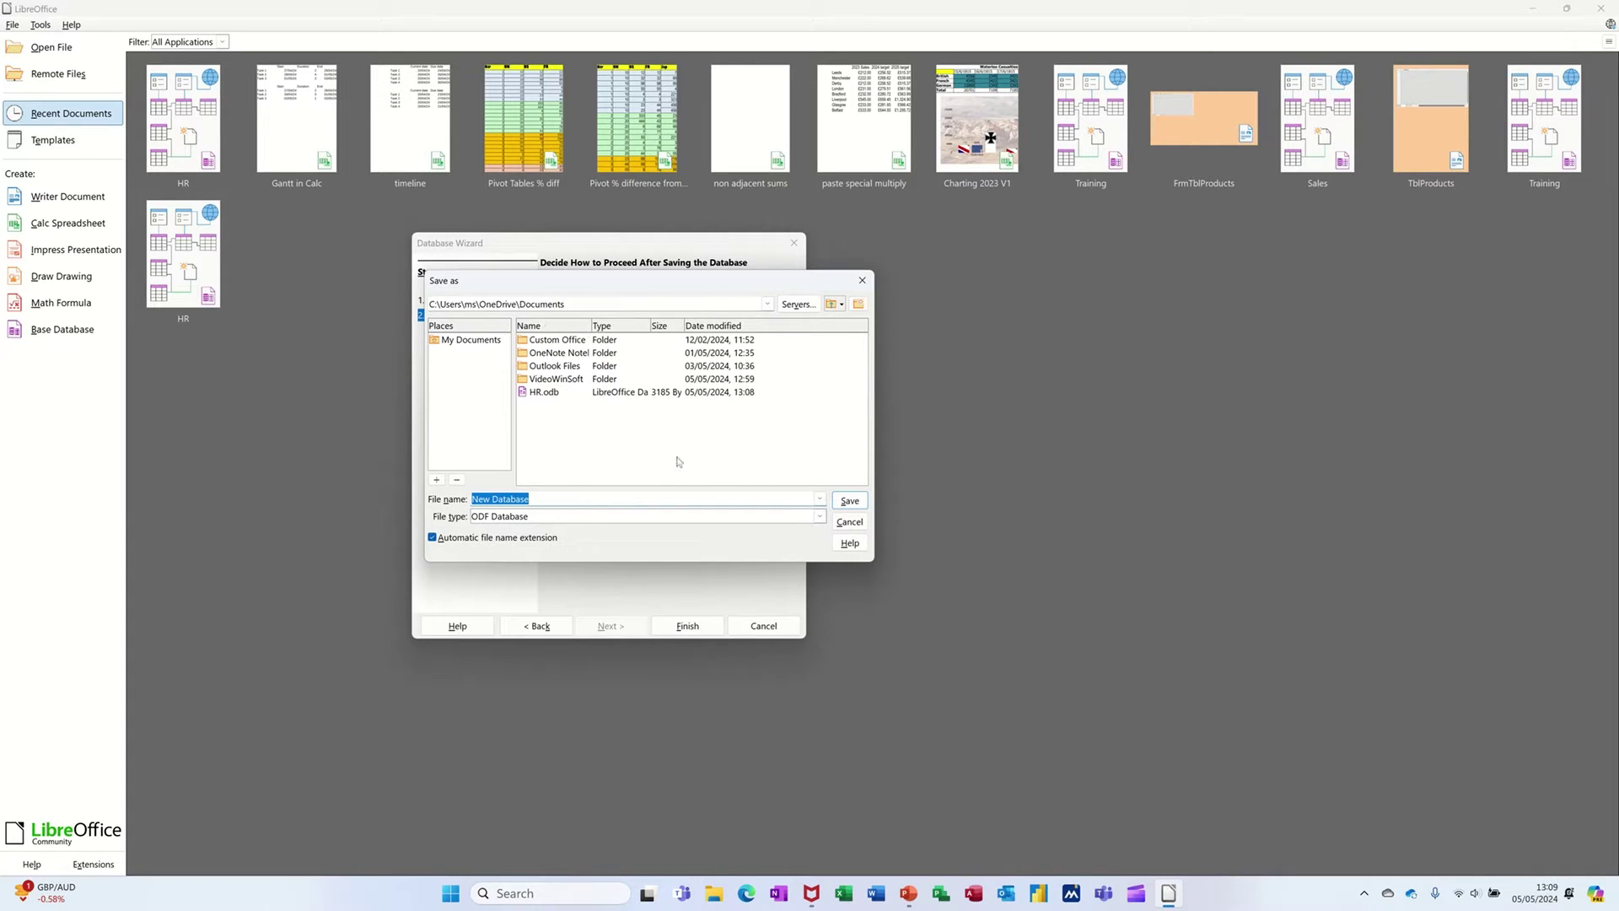
pyautogui.write('Customers')
pyautogui.click(836, 500)
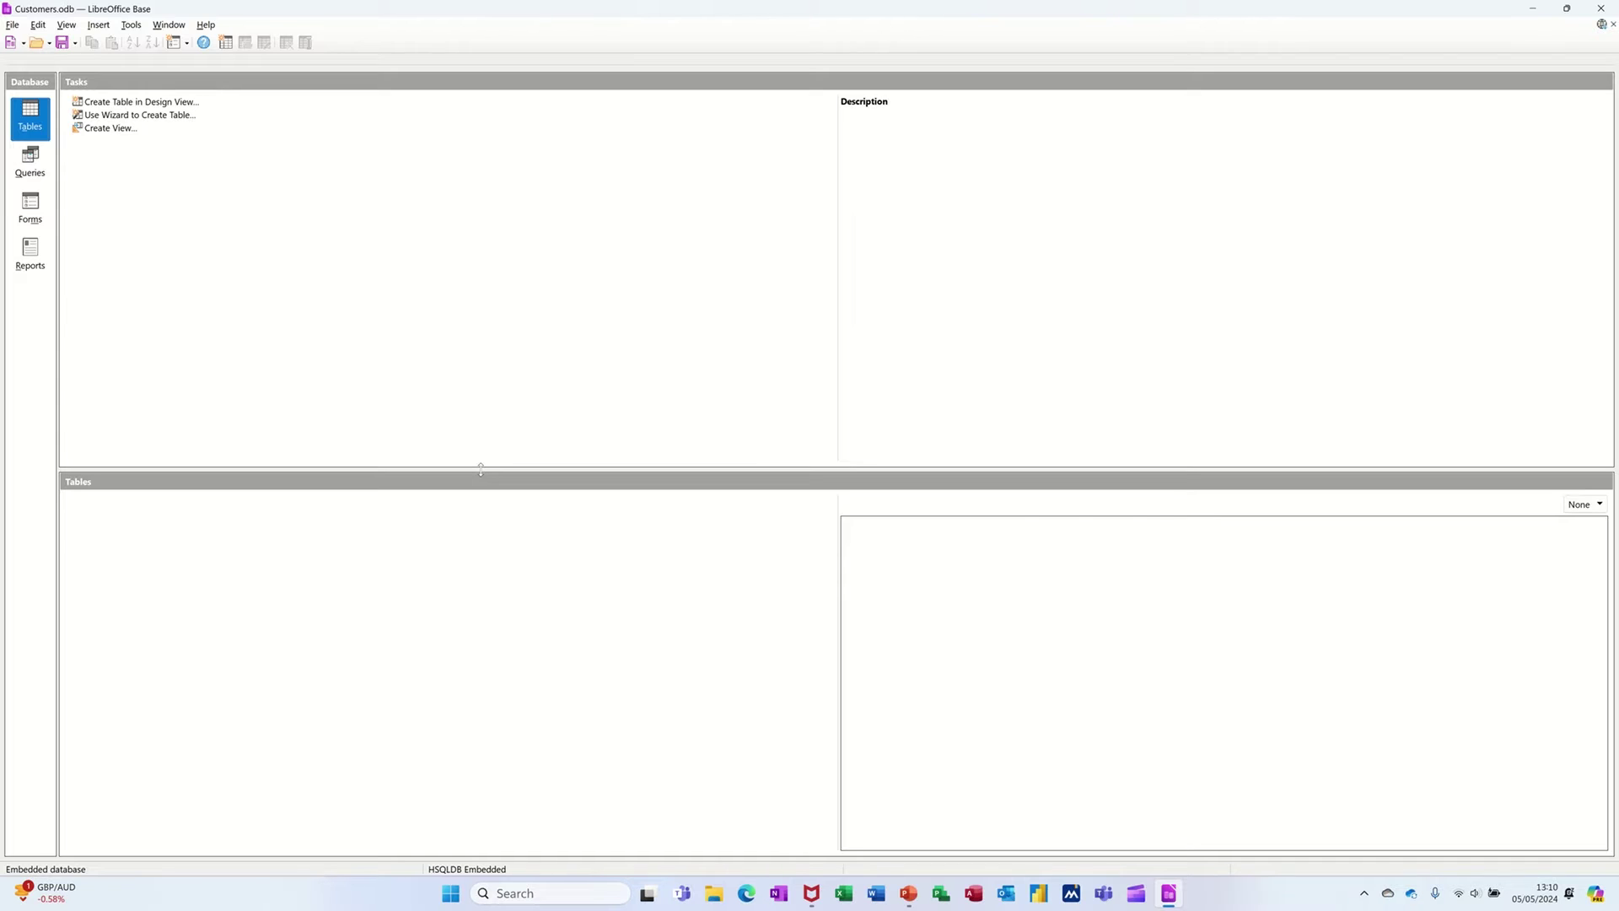
pyautogui.click(39, 116)
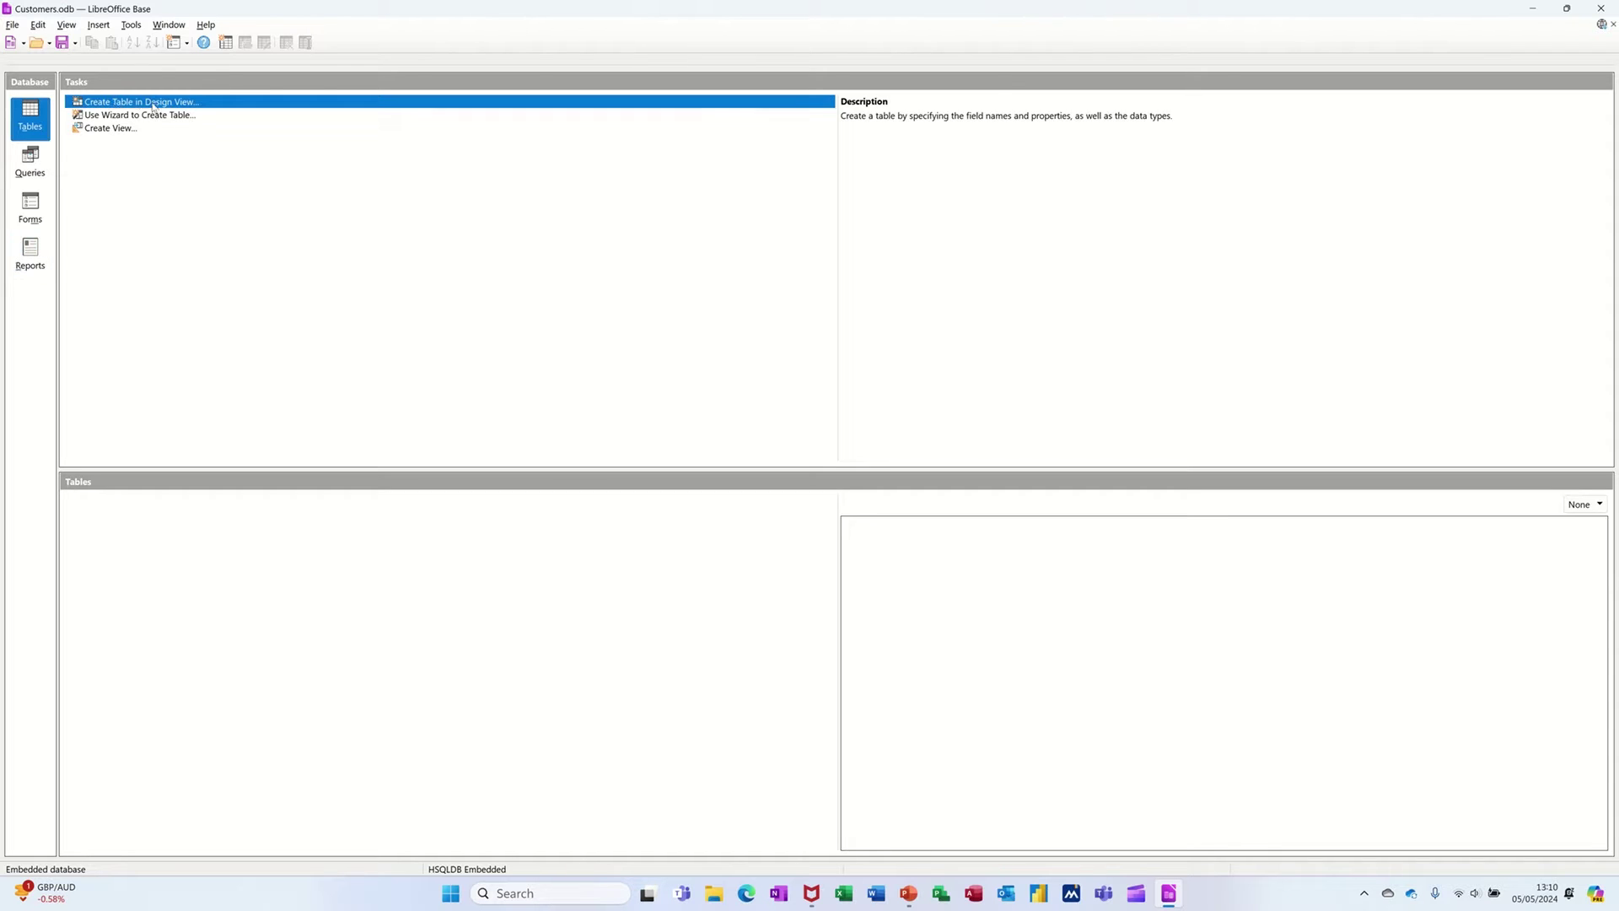
pyautogui.click(28, 165)
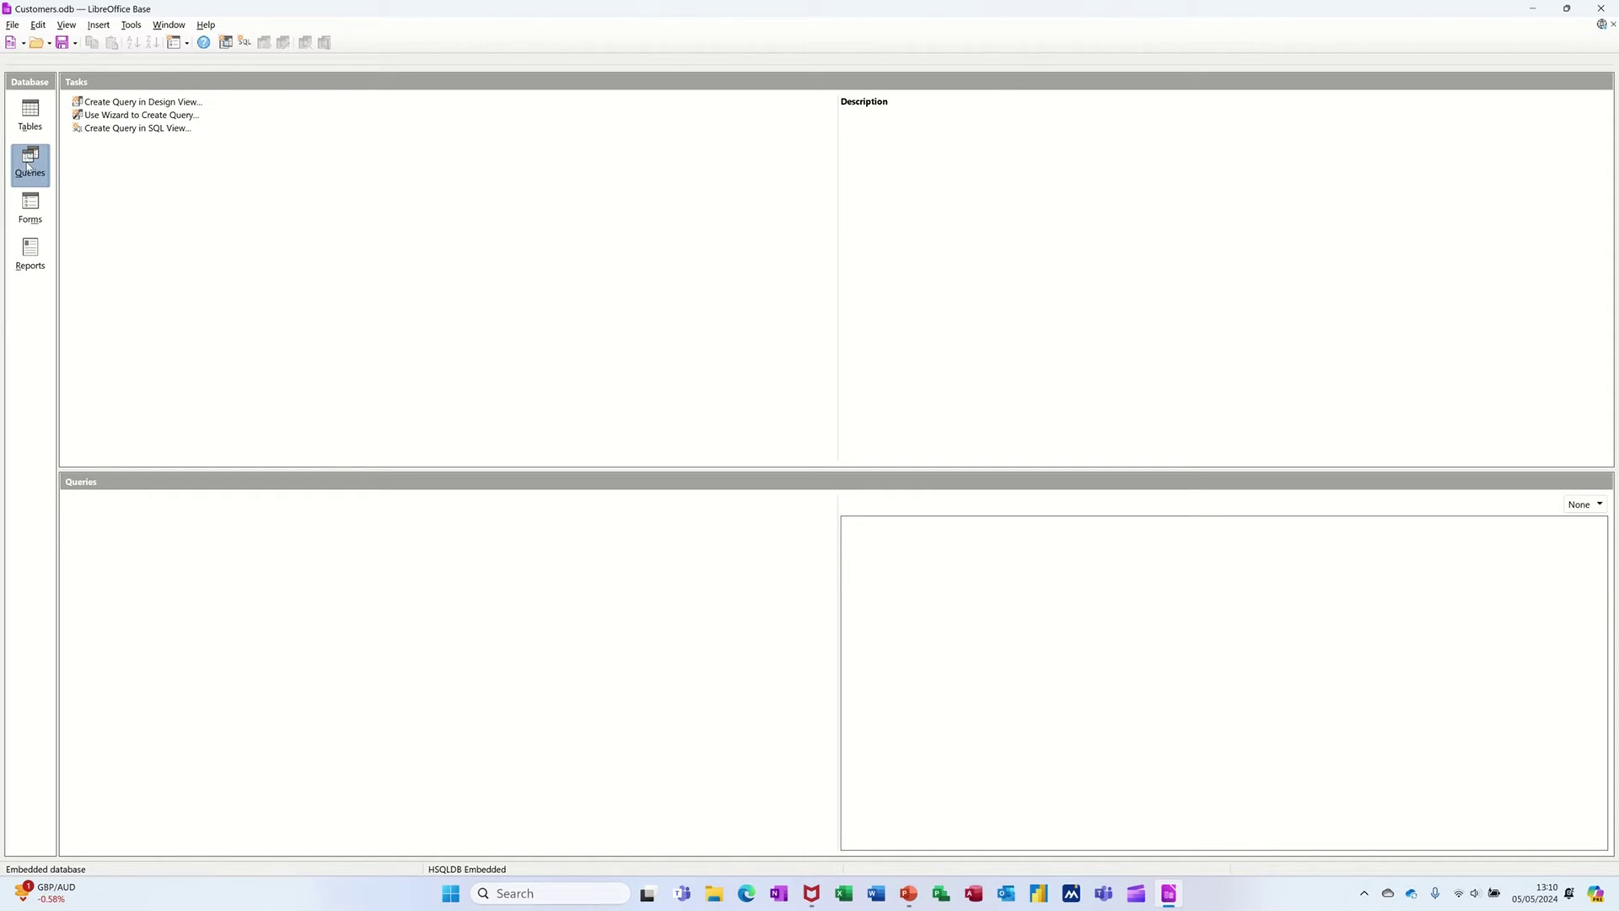
pyautogui.click(31, 206)
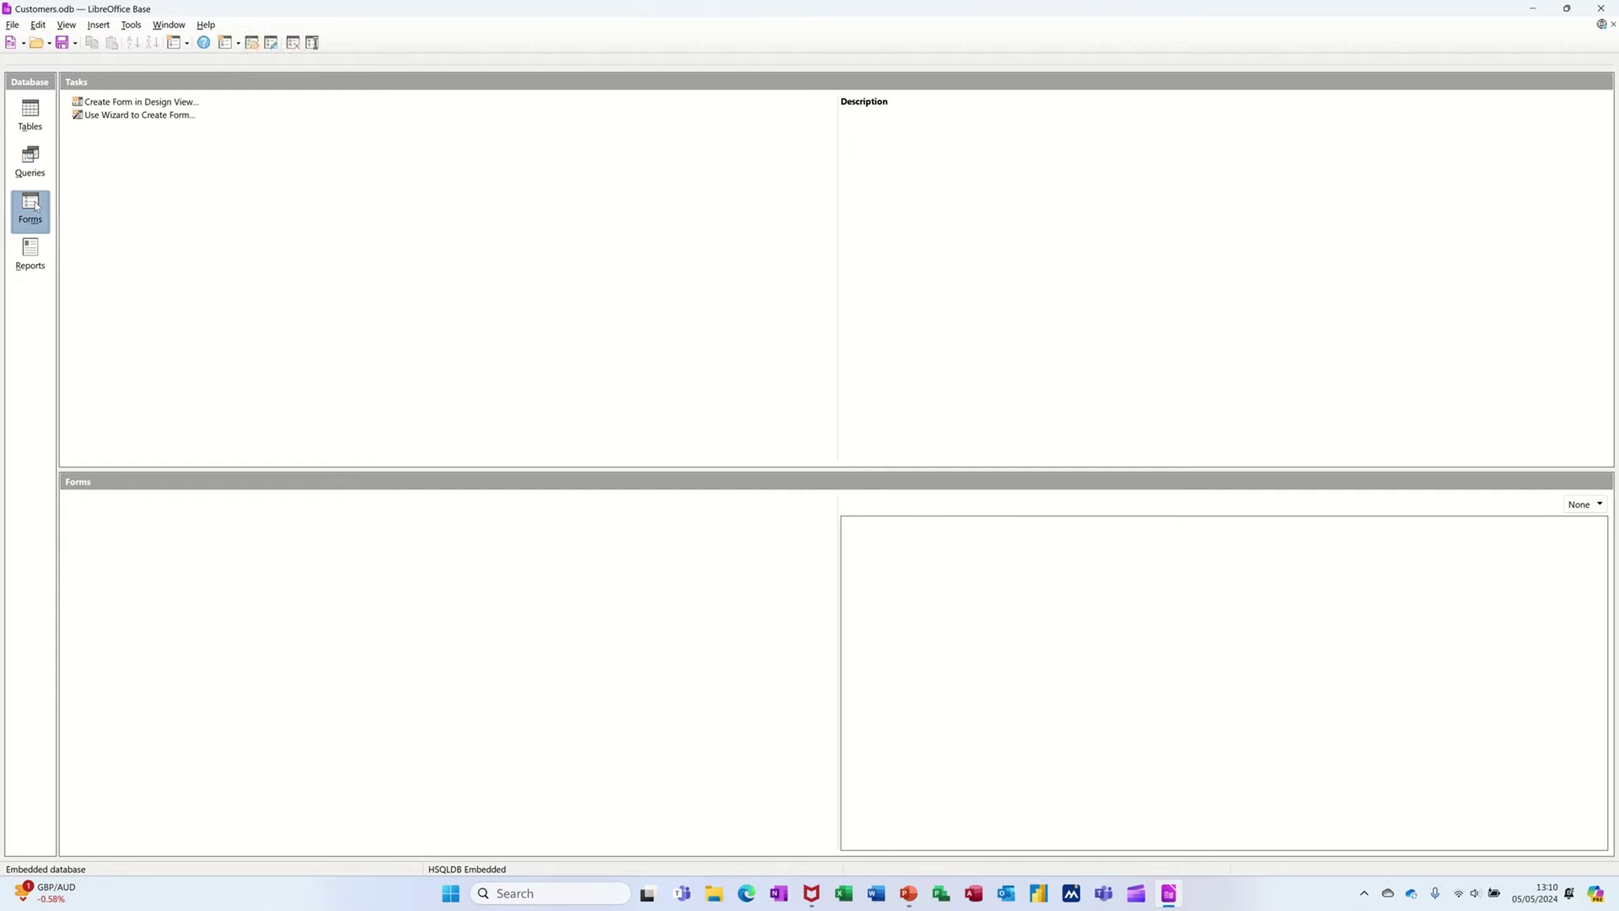
pyautogui.click(30, 253)
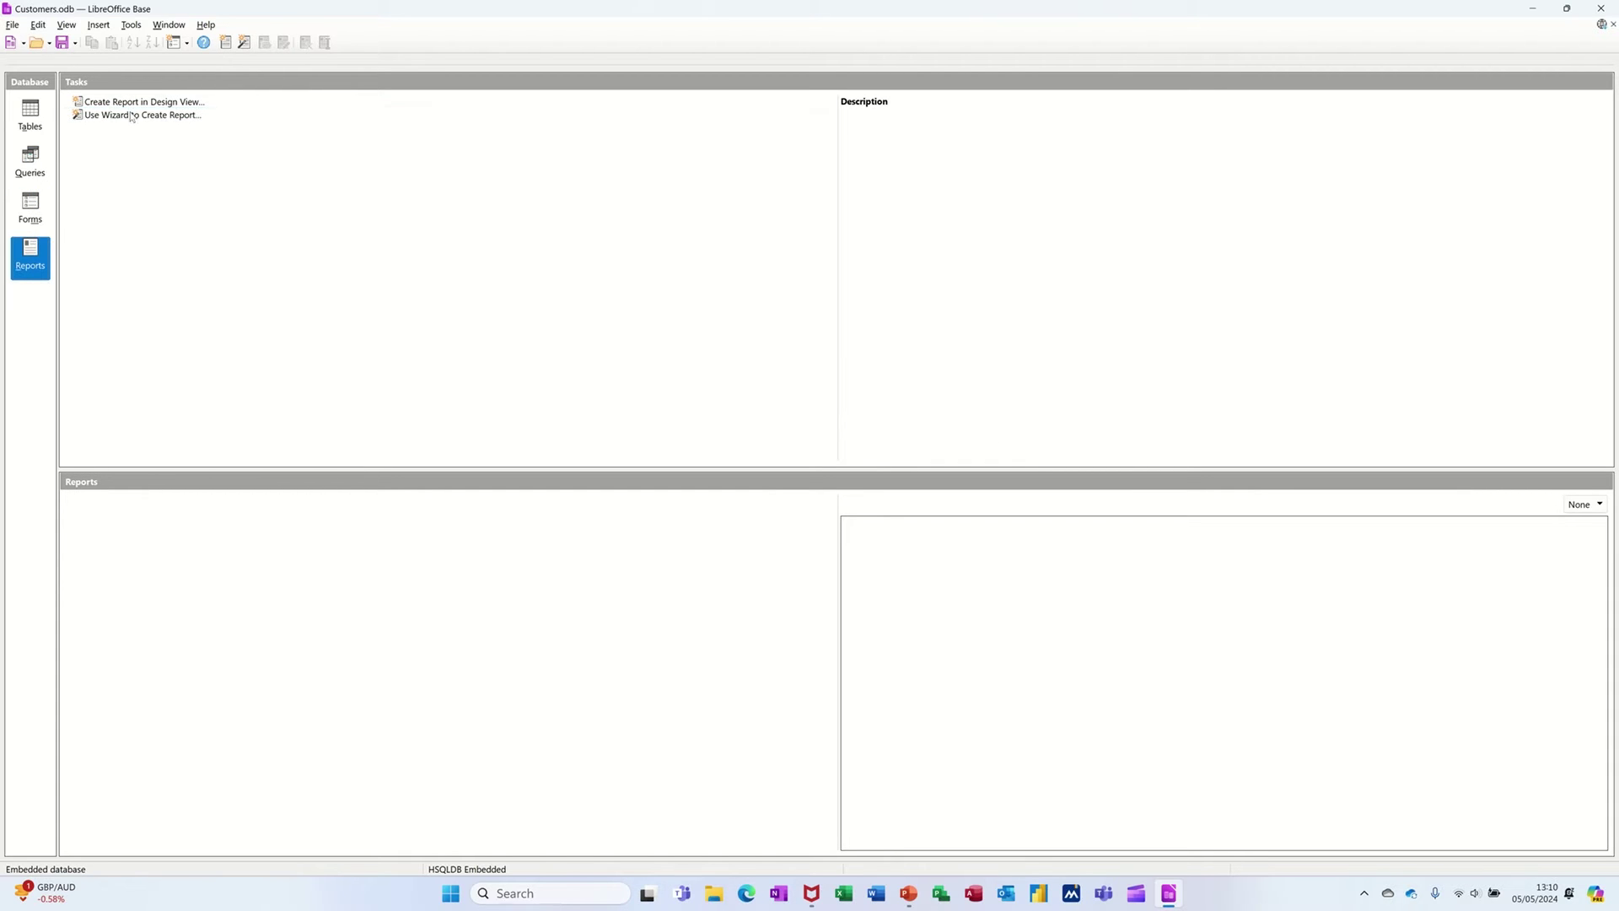
pyautogui.click(33, 118)
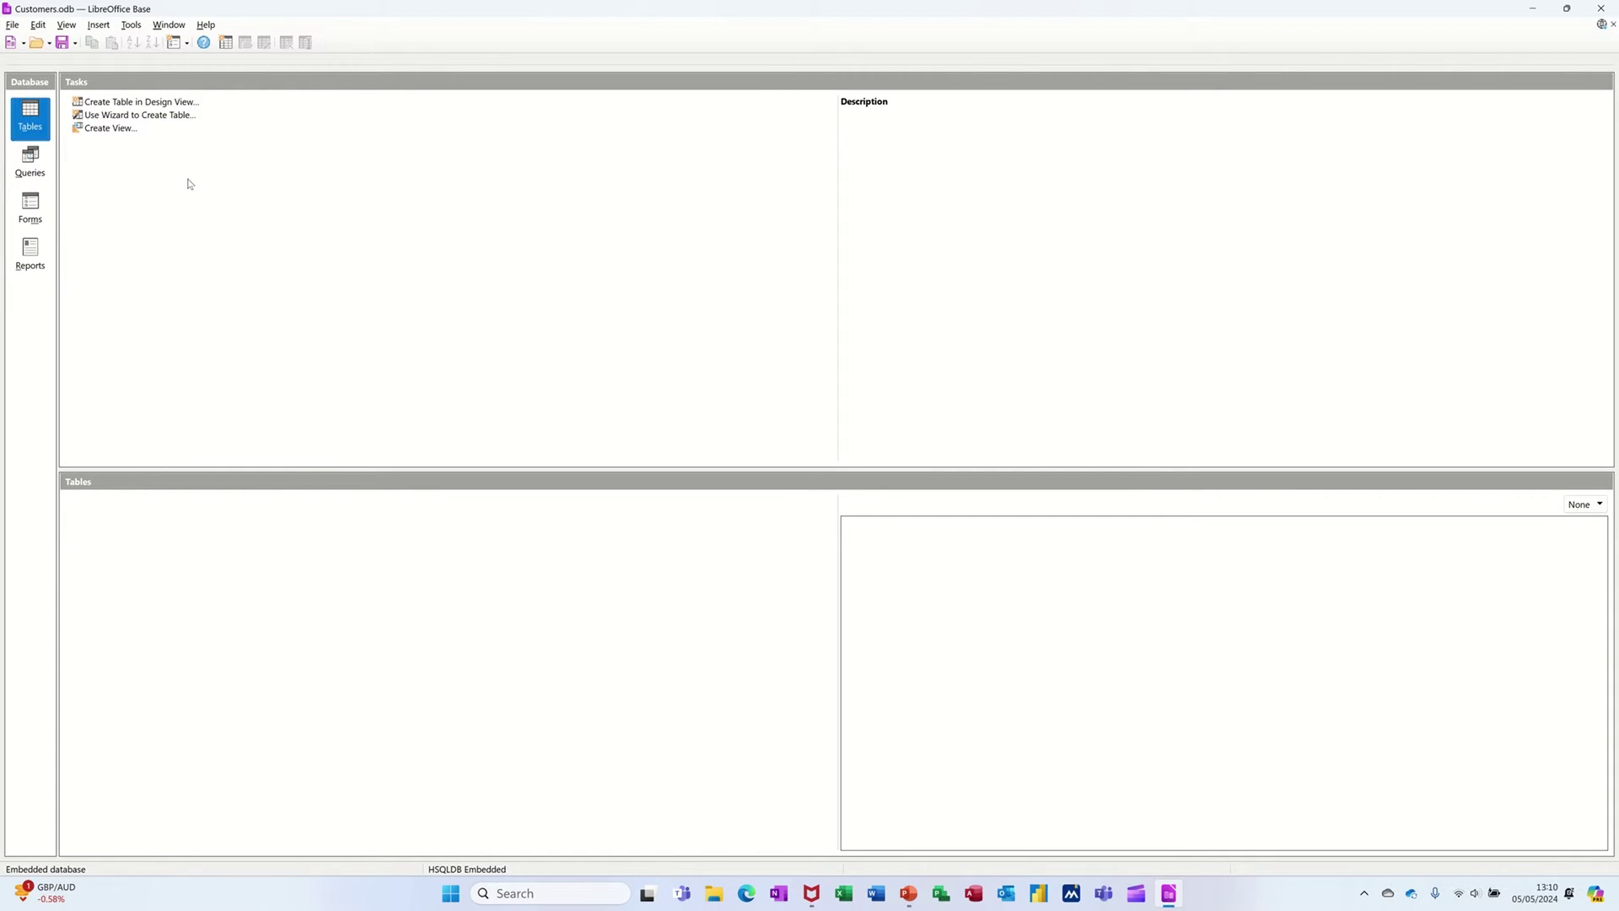
pyautogui.click(101, 102)
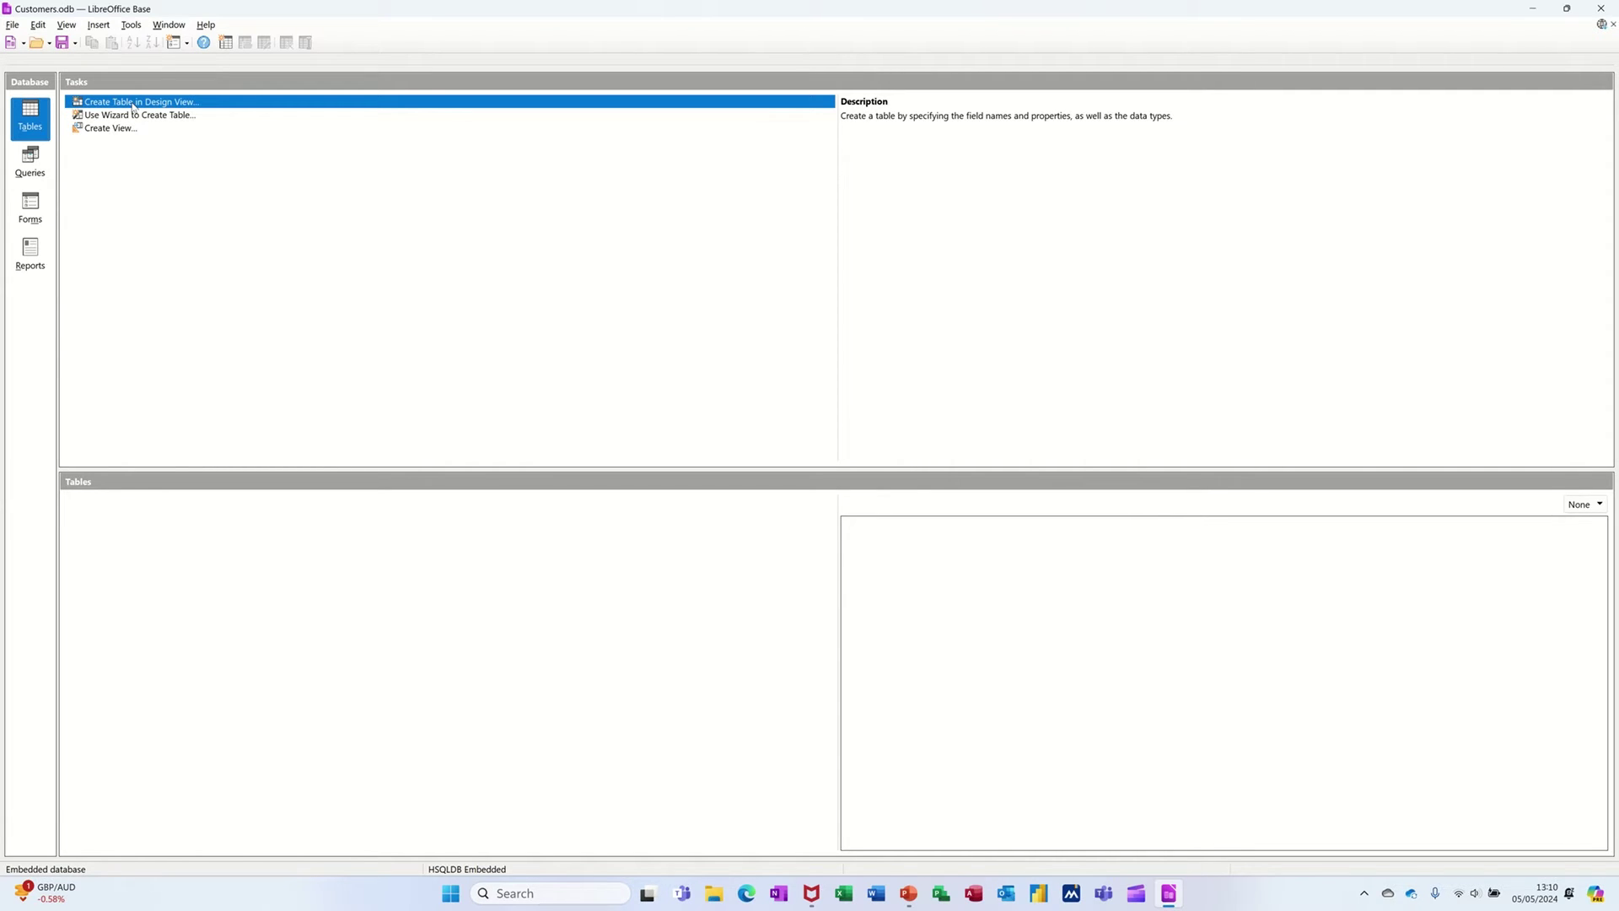
# - Begin a design-view table with a Surname field of type Text [VARCHAR], length 100
pyautogui.click(133, 102)
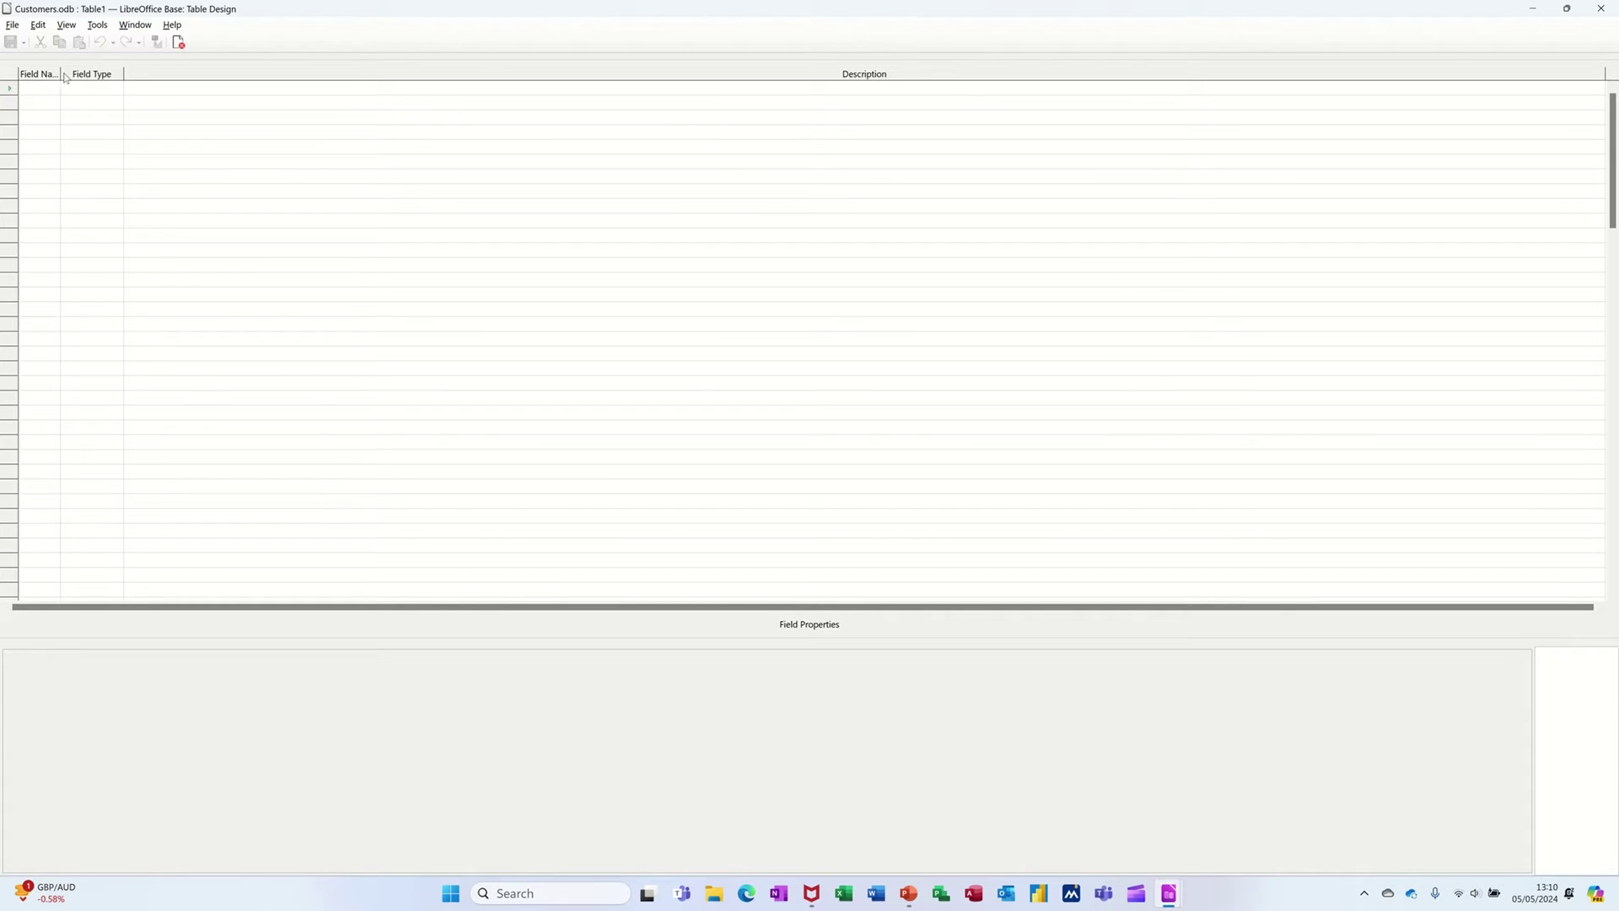
pyautogui.moveTo(62, 75); pyautogui.dragTo(104, 73)
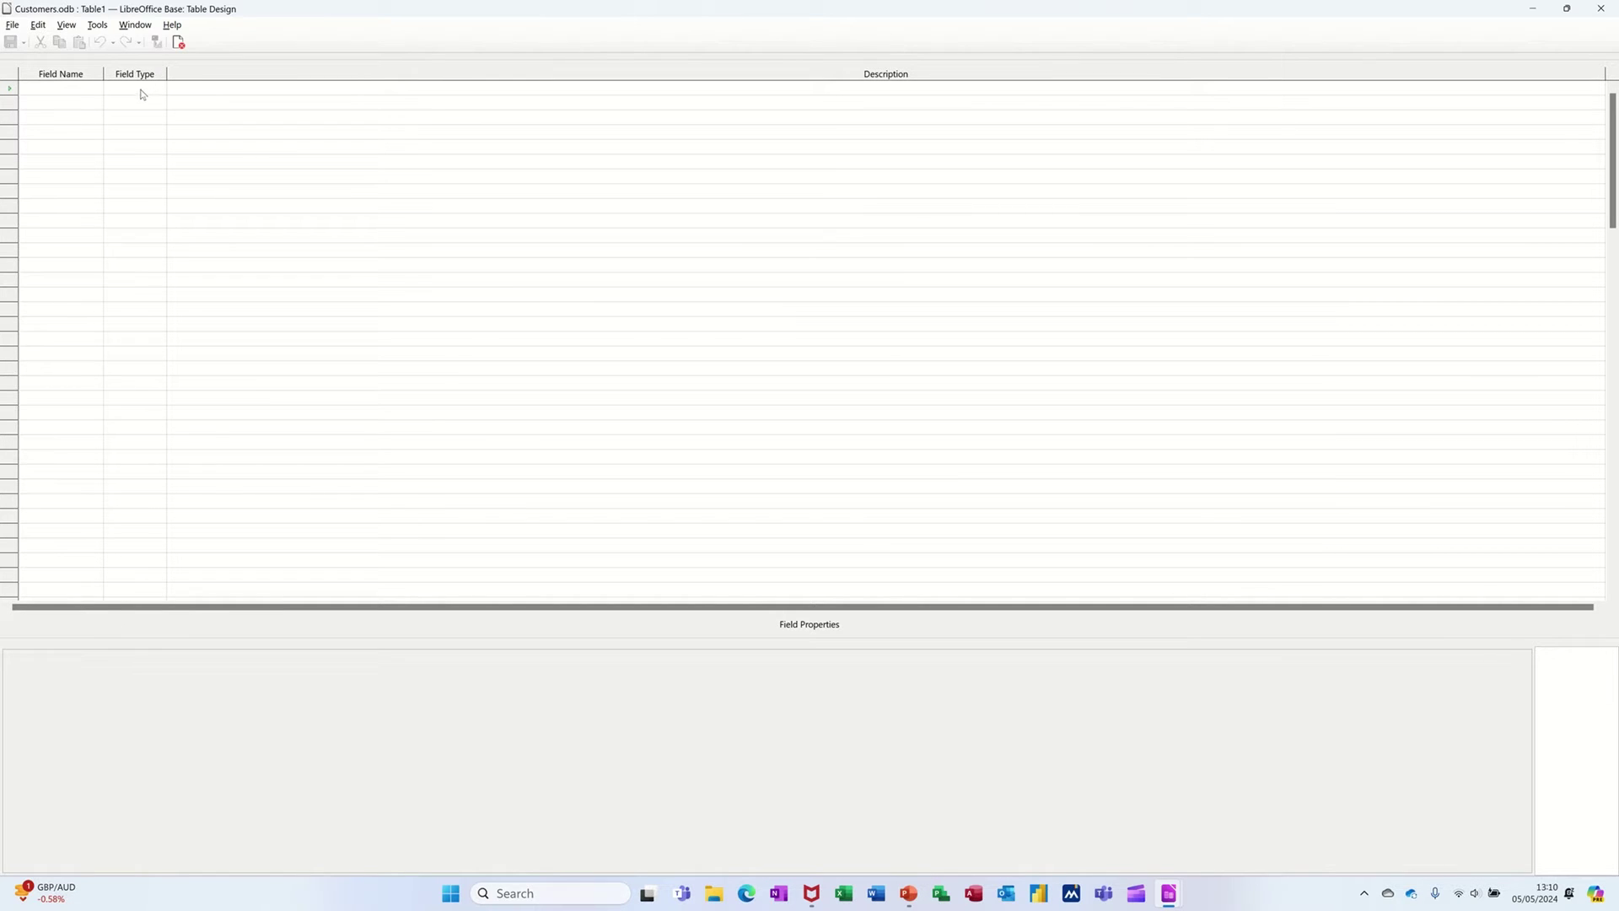
pyautogui.click(62, 106)
pyautogui.write('Surname')
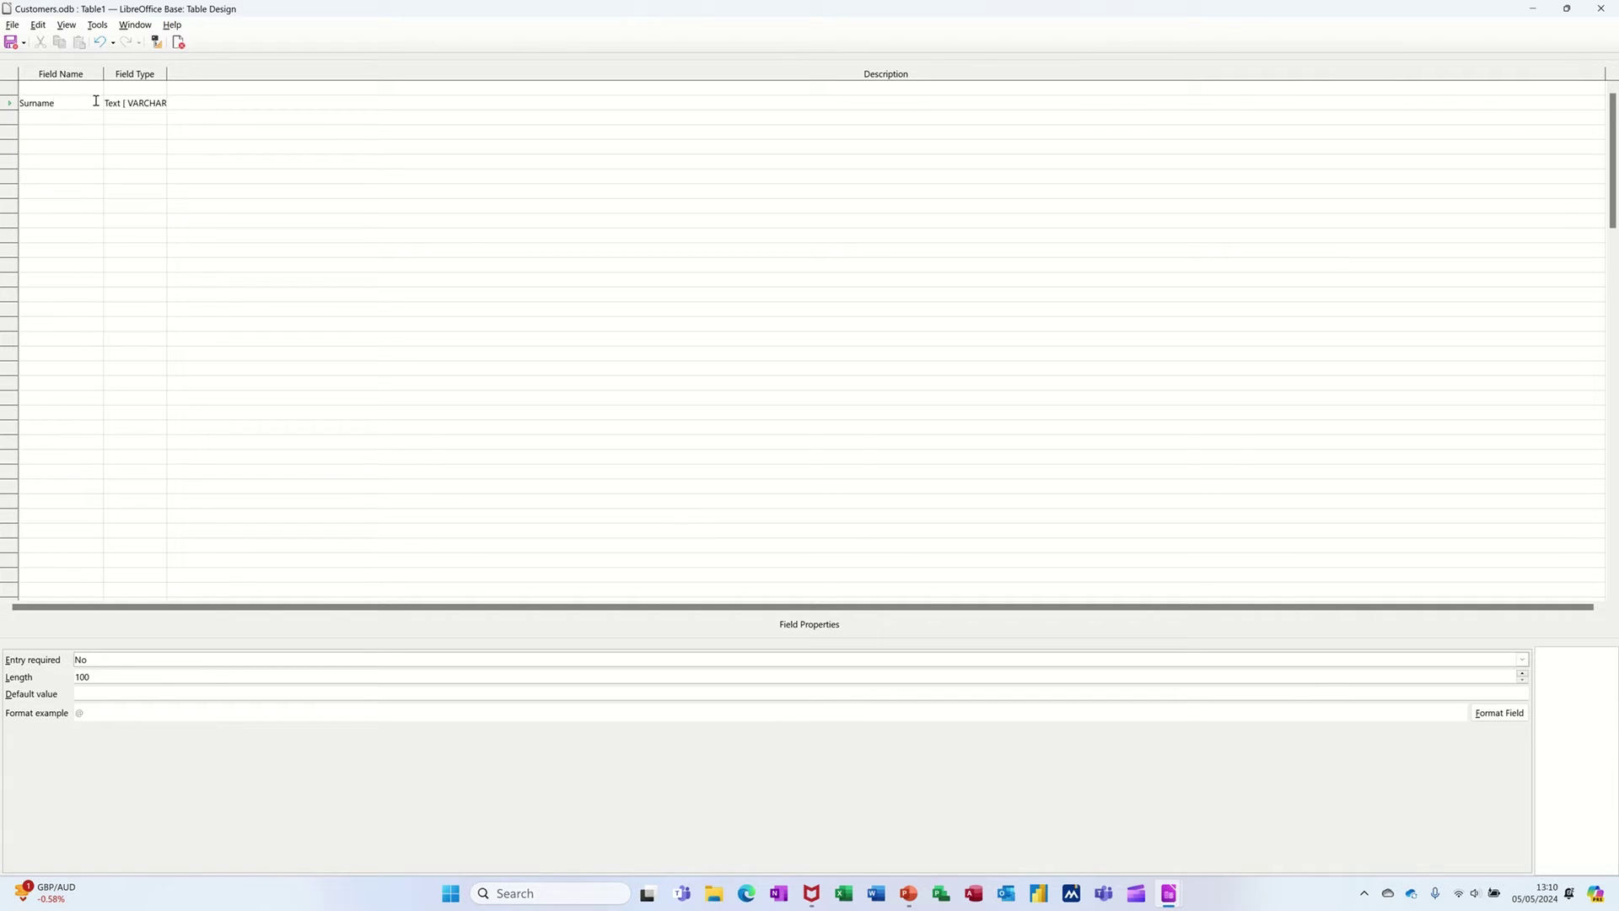
pyautogui.click(150, 105)
pyautogui.click(158, 103)
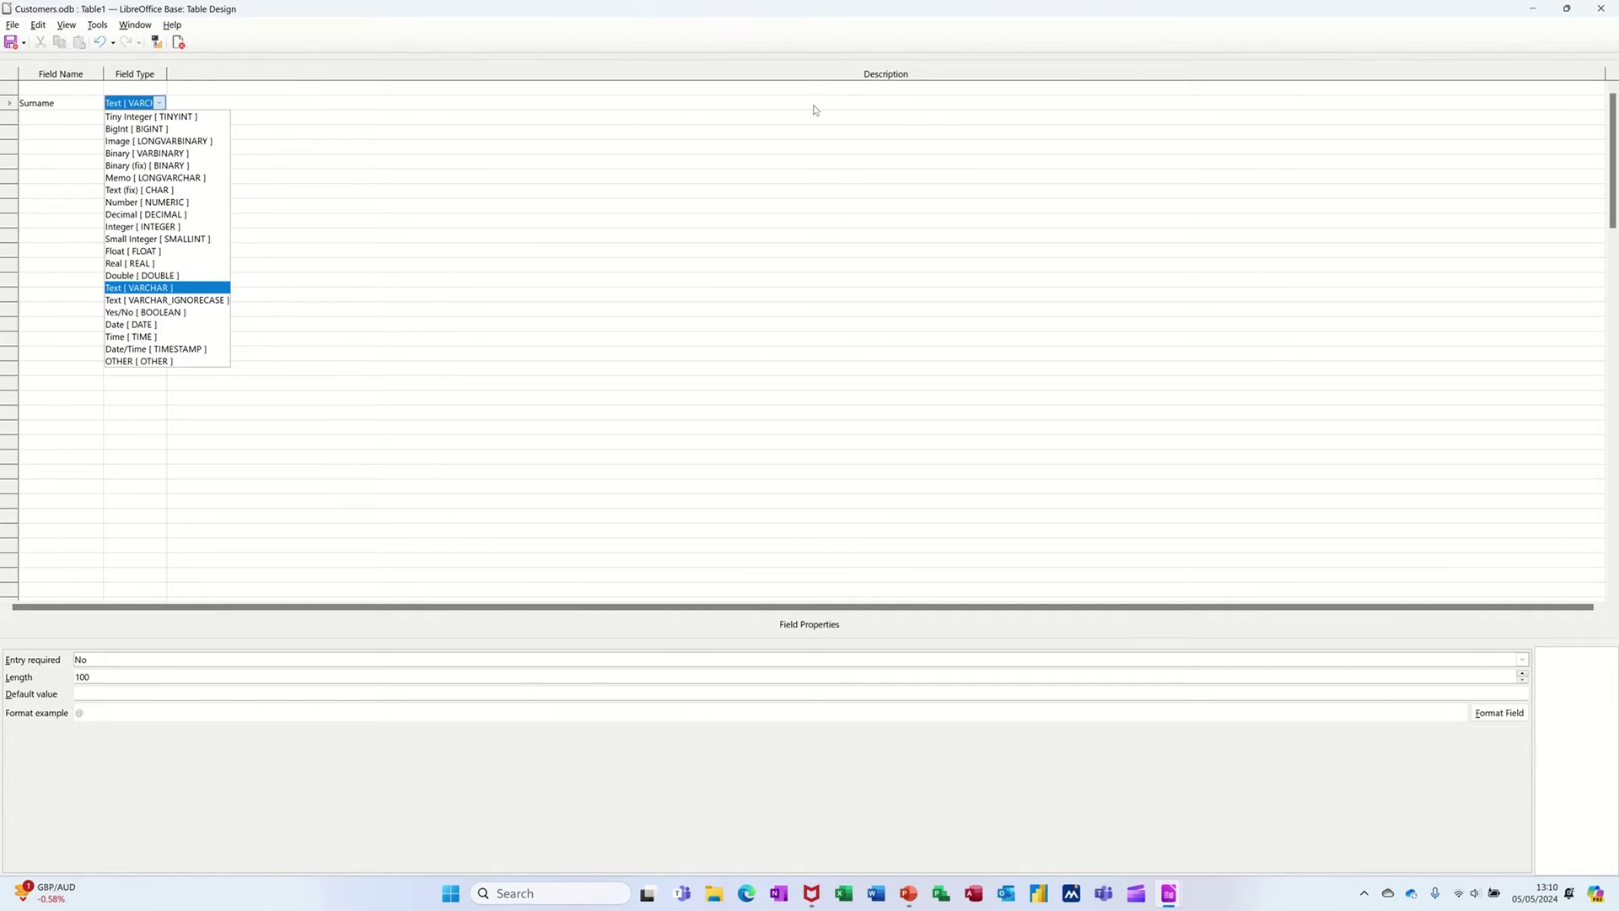
pyautogui.click(297, 105)
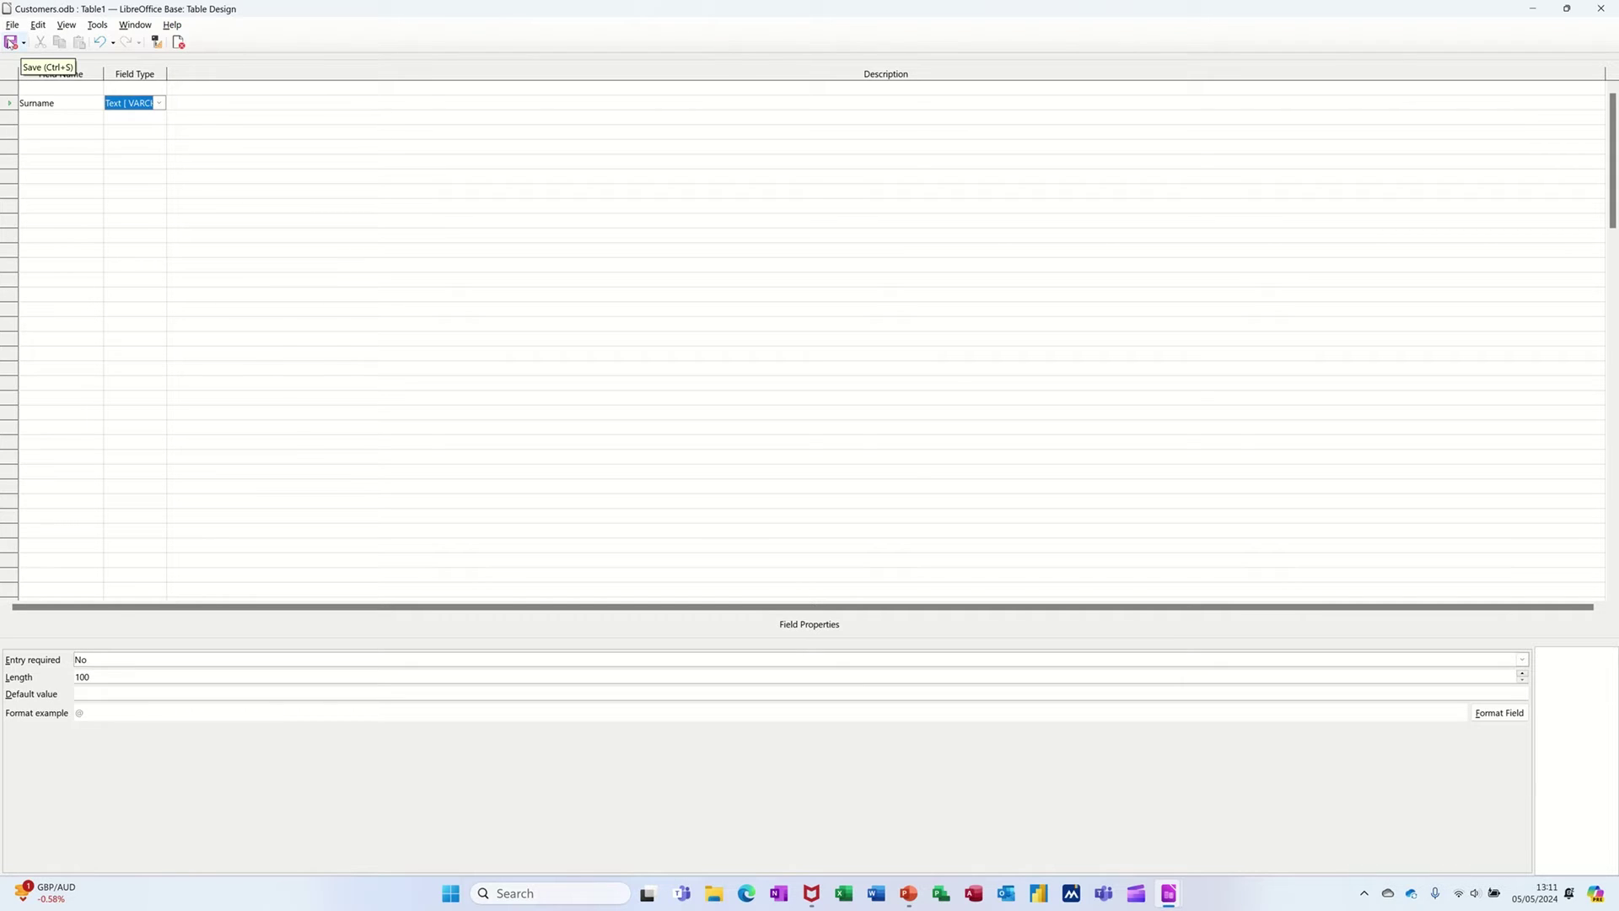
# - Save the table as TblCustomers and let Base add an ID primary key
pyautogui.click(11, 42)
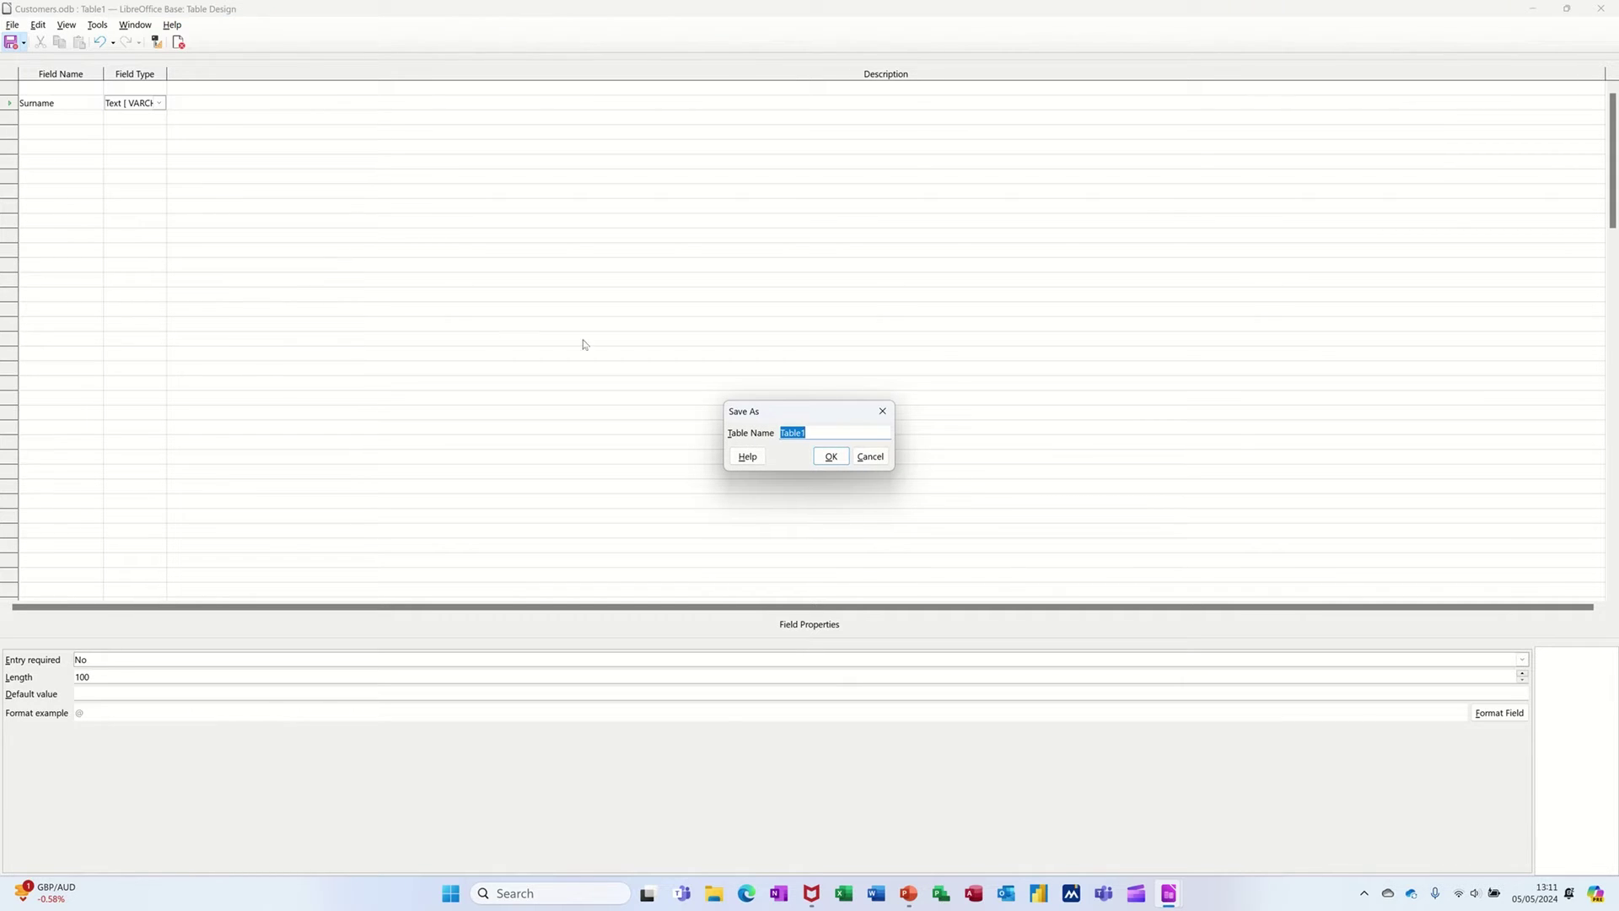
pyautogui.write('TblCustomers')
pyautogui.click(831, 456)
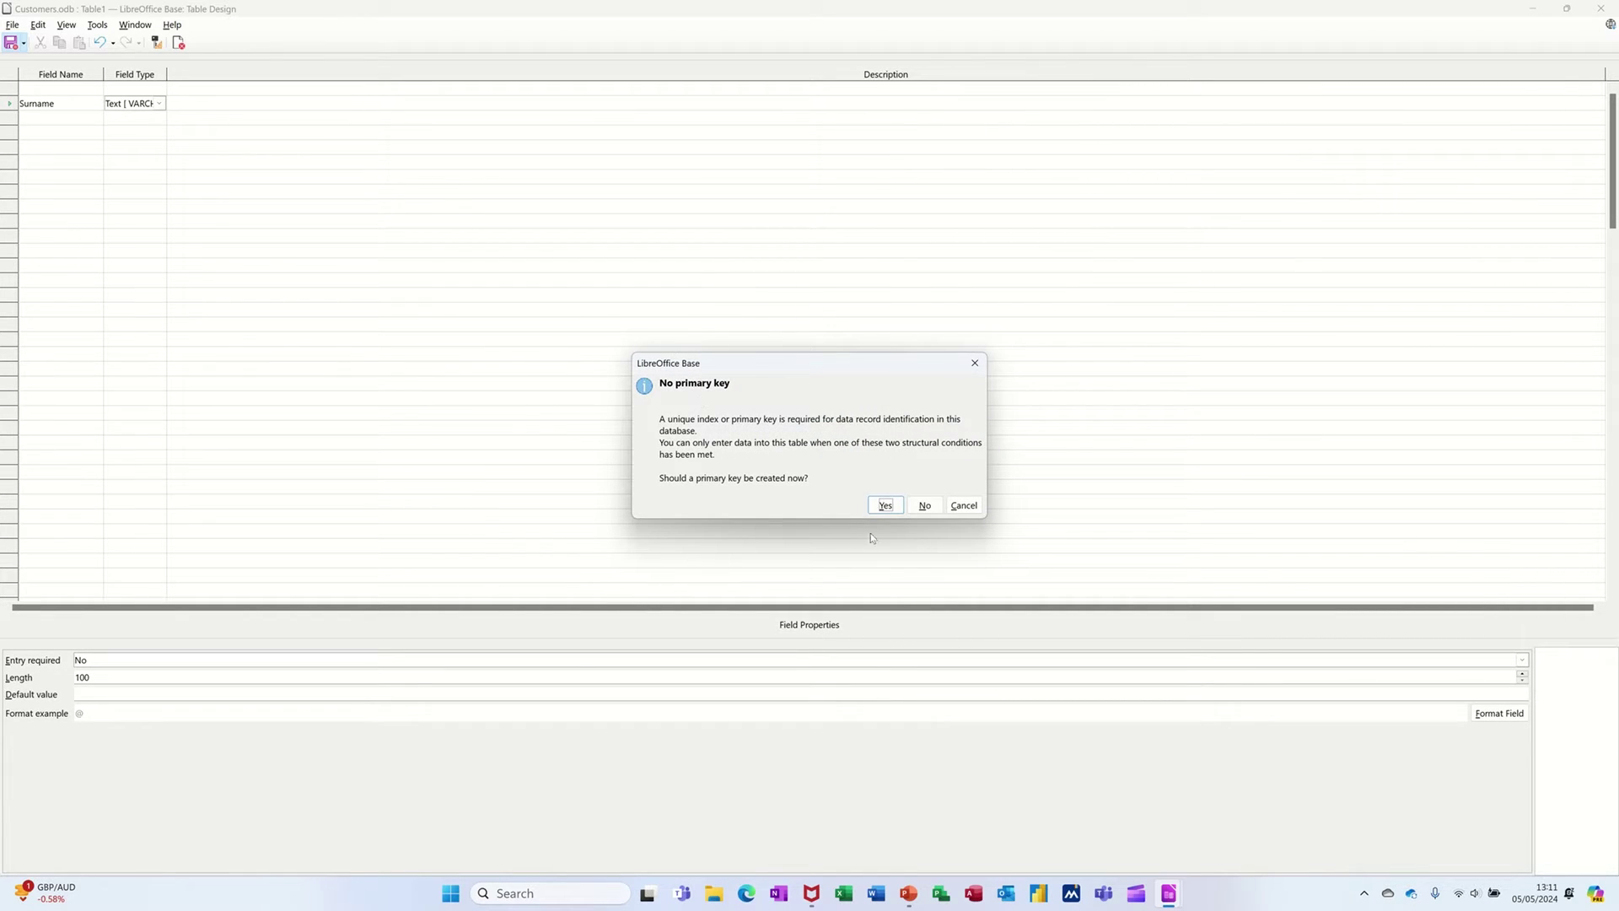
pyautogui.click(881, 505)
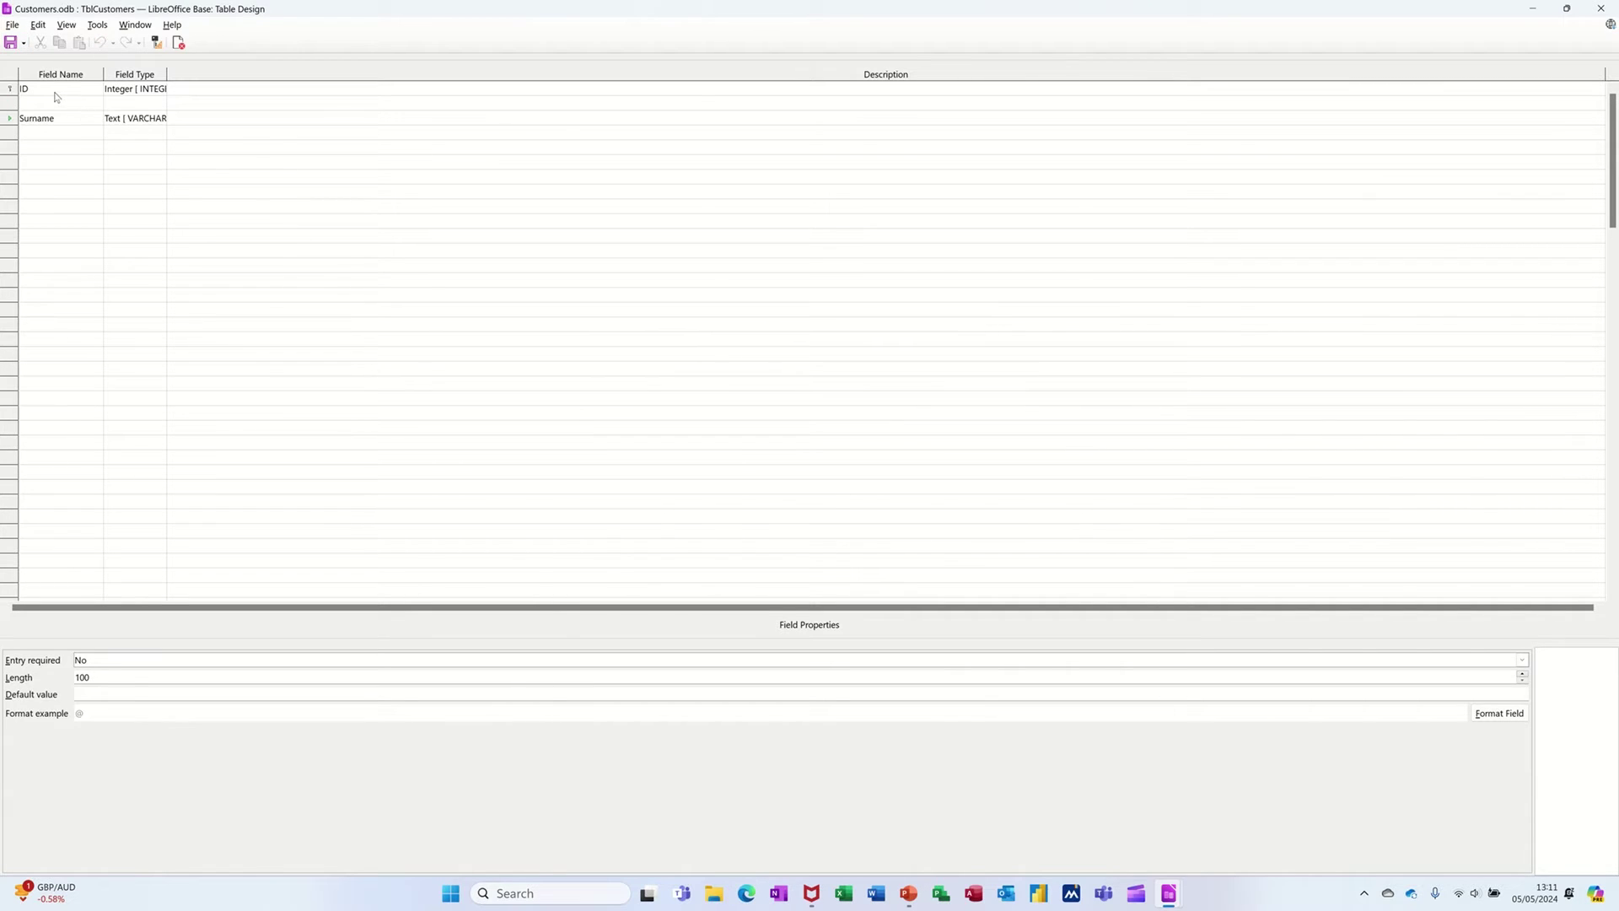
# - Delete the empty row so Surname sits directly below ID
pyautogui.click(11, 103)
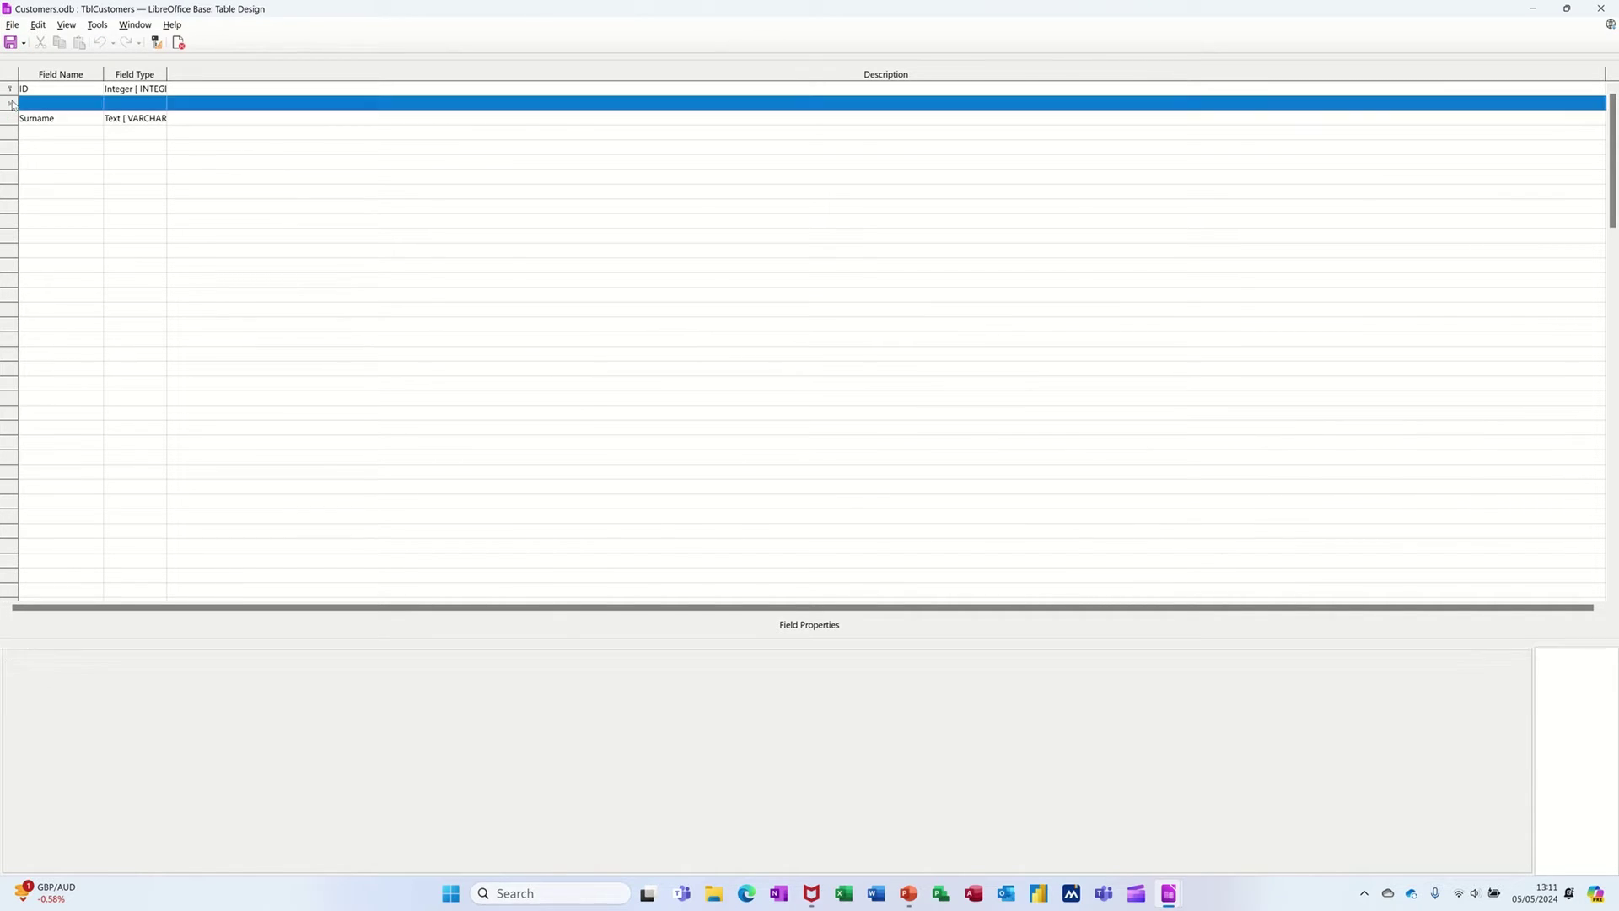
pyautogui.rightClick(12, 103)
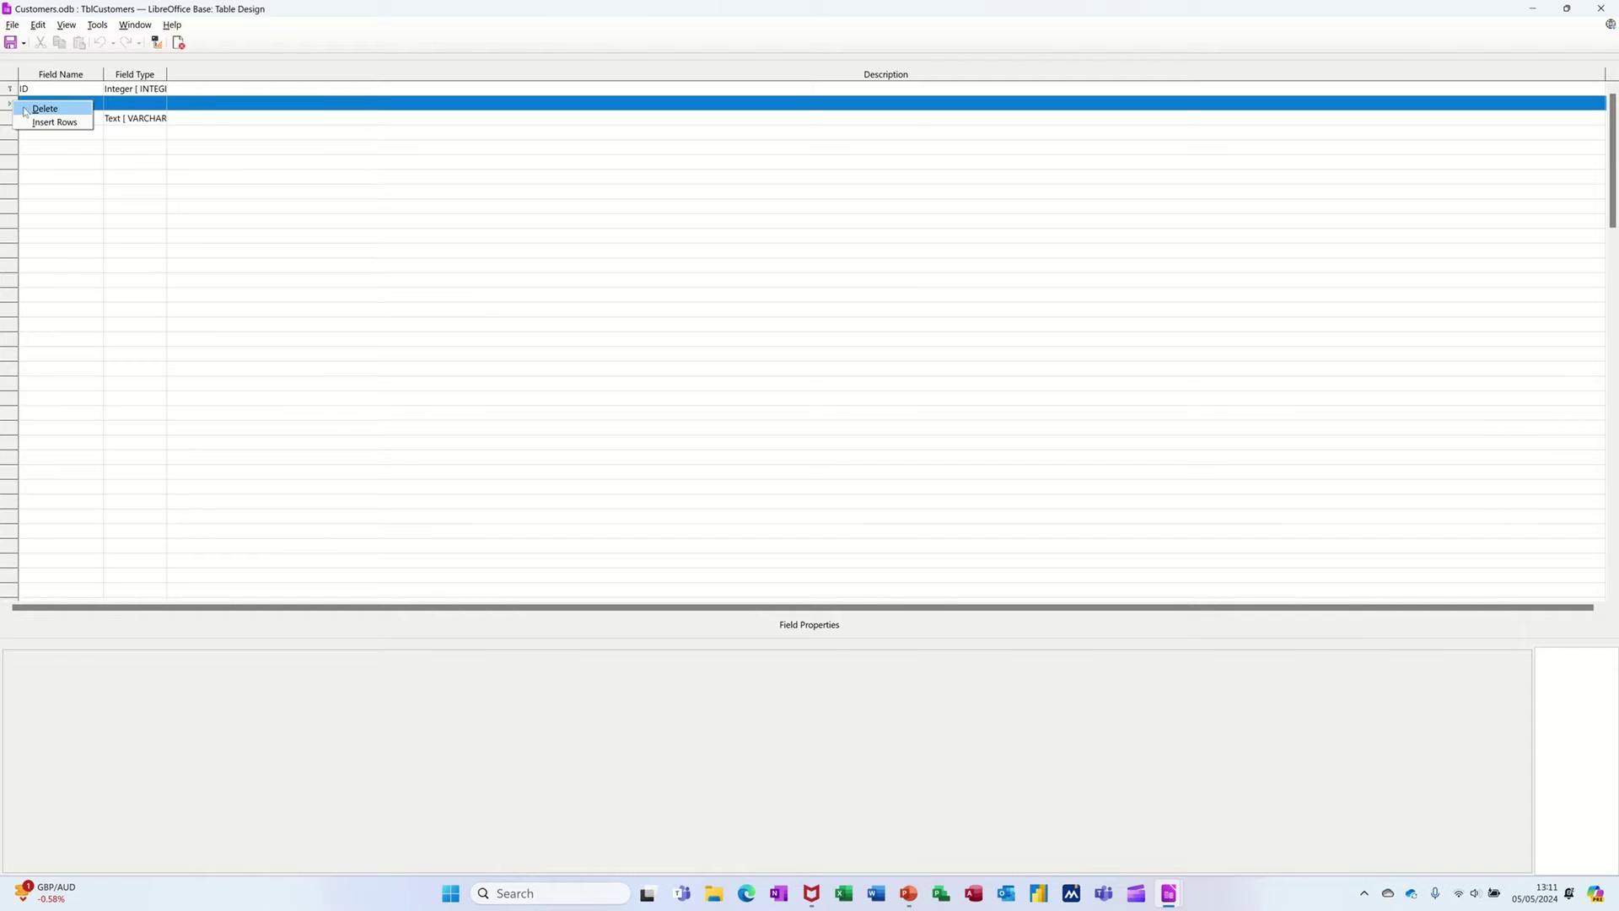
pyautogui.click(29, 110)
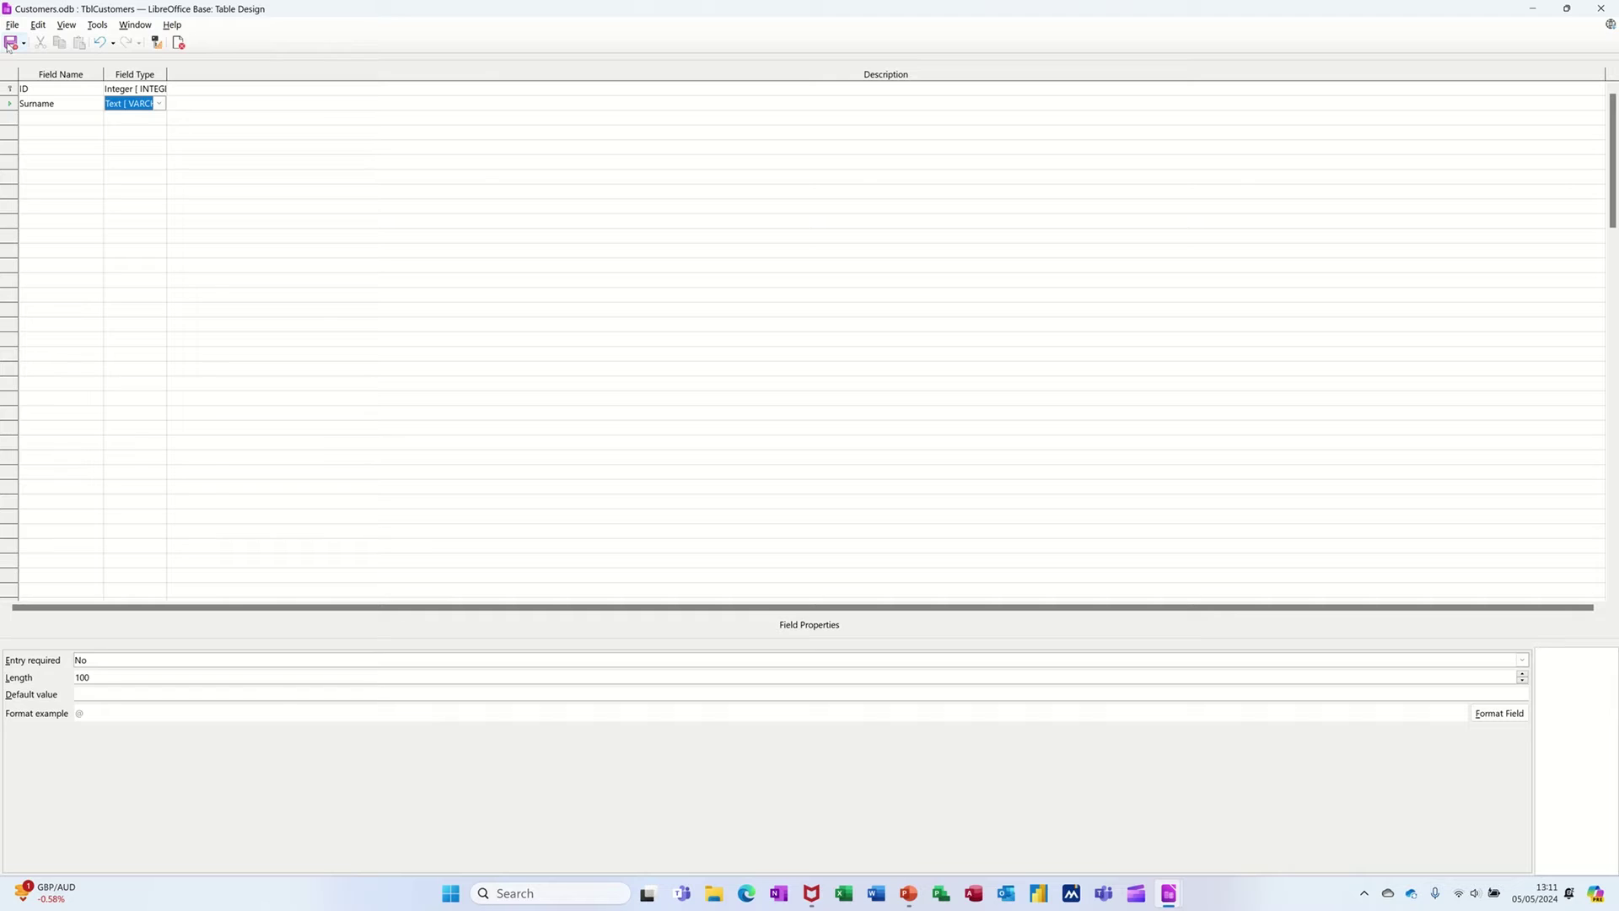
# - Add Address and City fields to TblCustomers
pyautogui.click(53, 121)
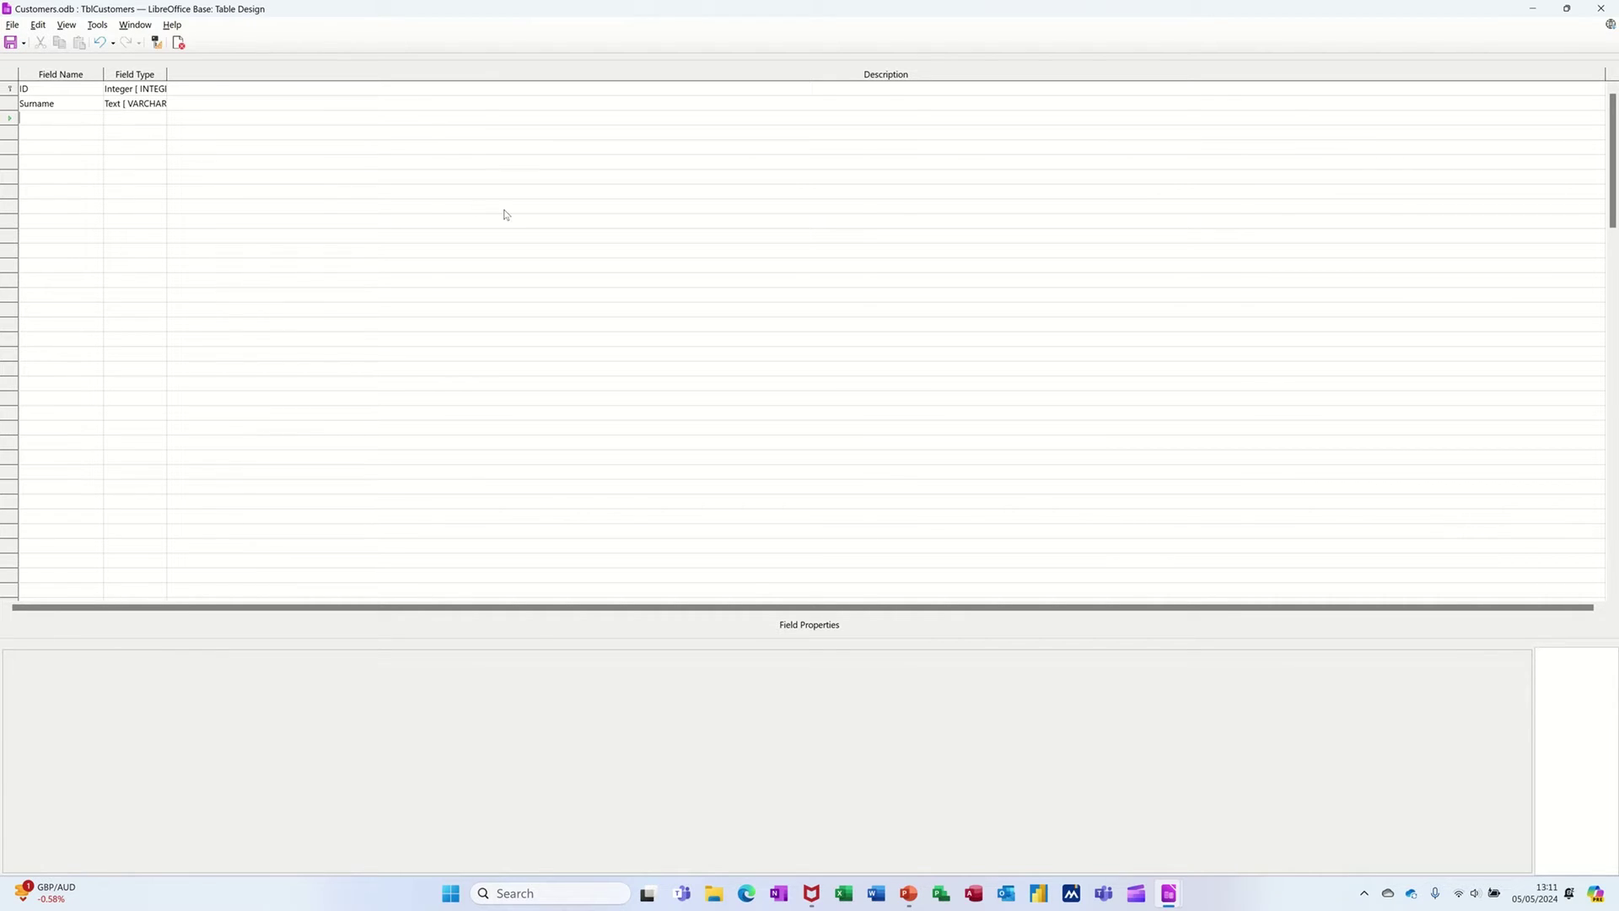
pyautogui.write('Address')
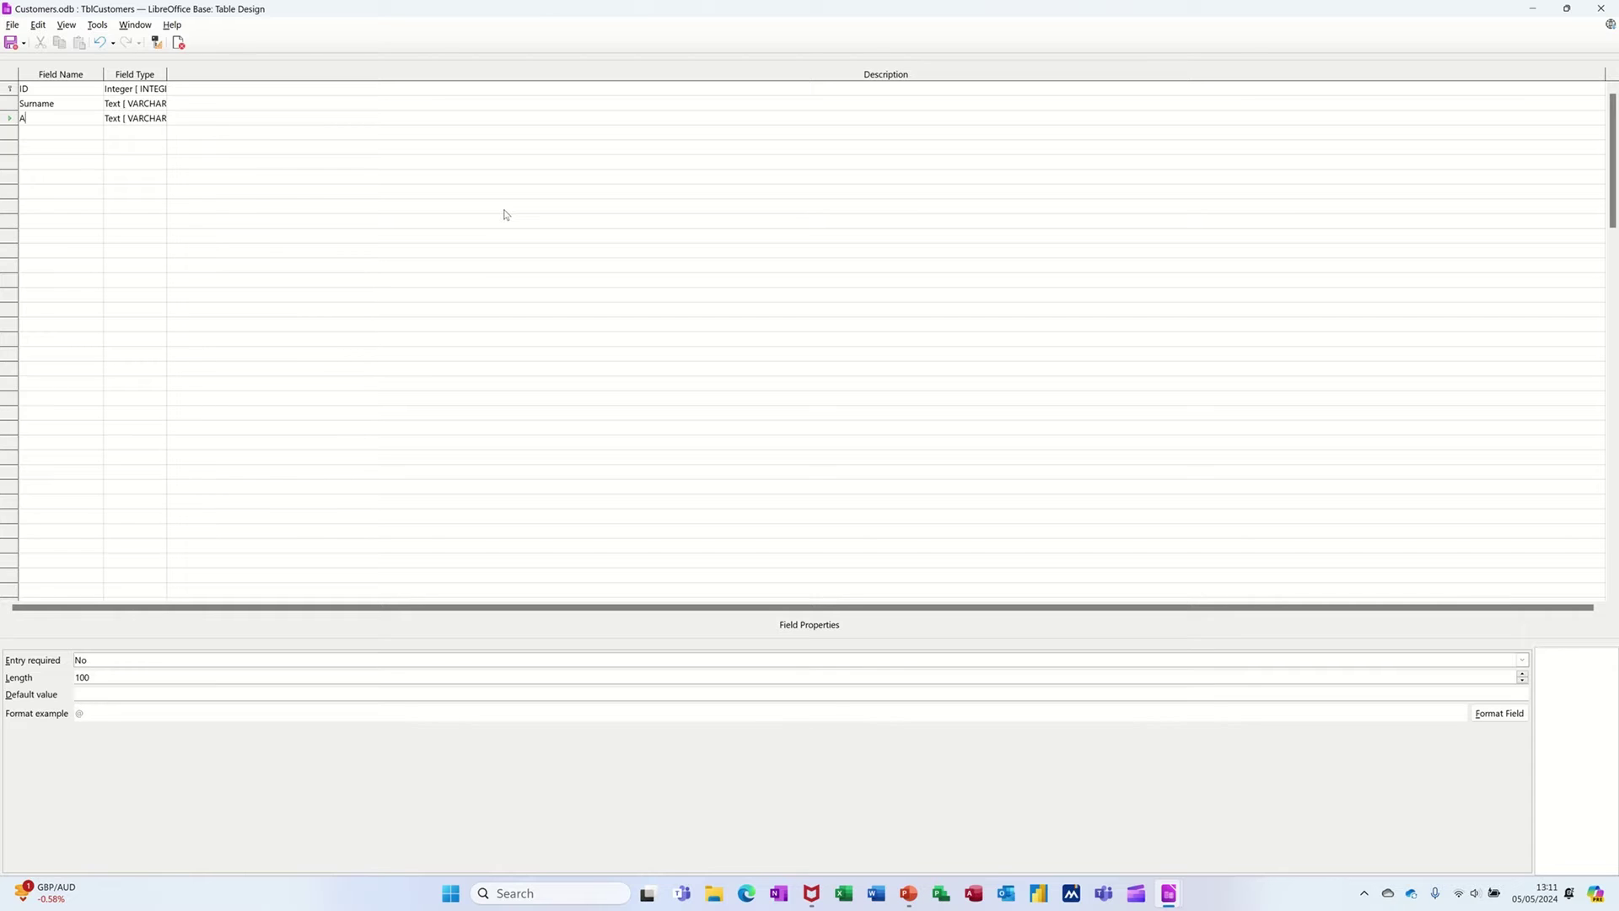
pyautogui.click(72, 135)
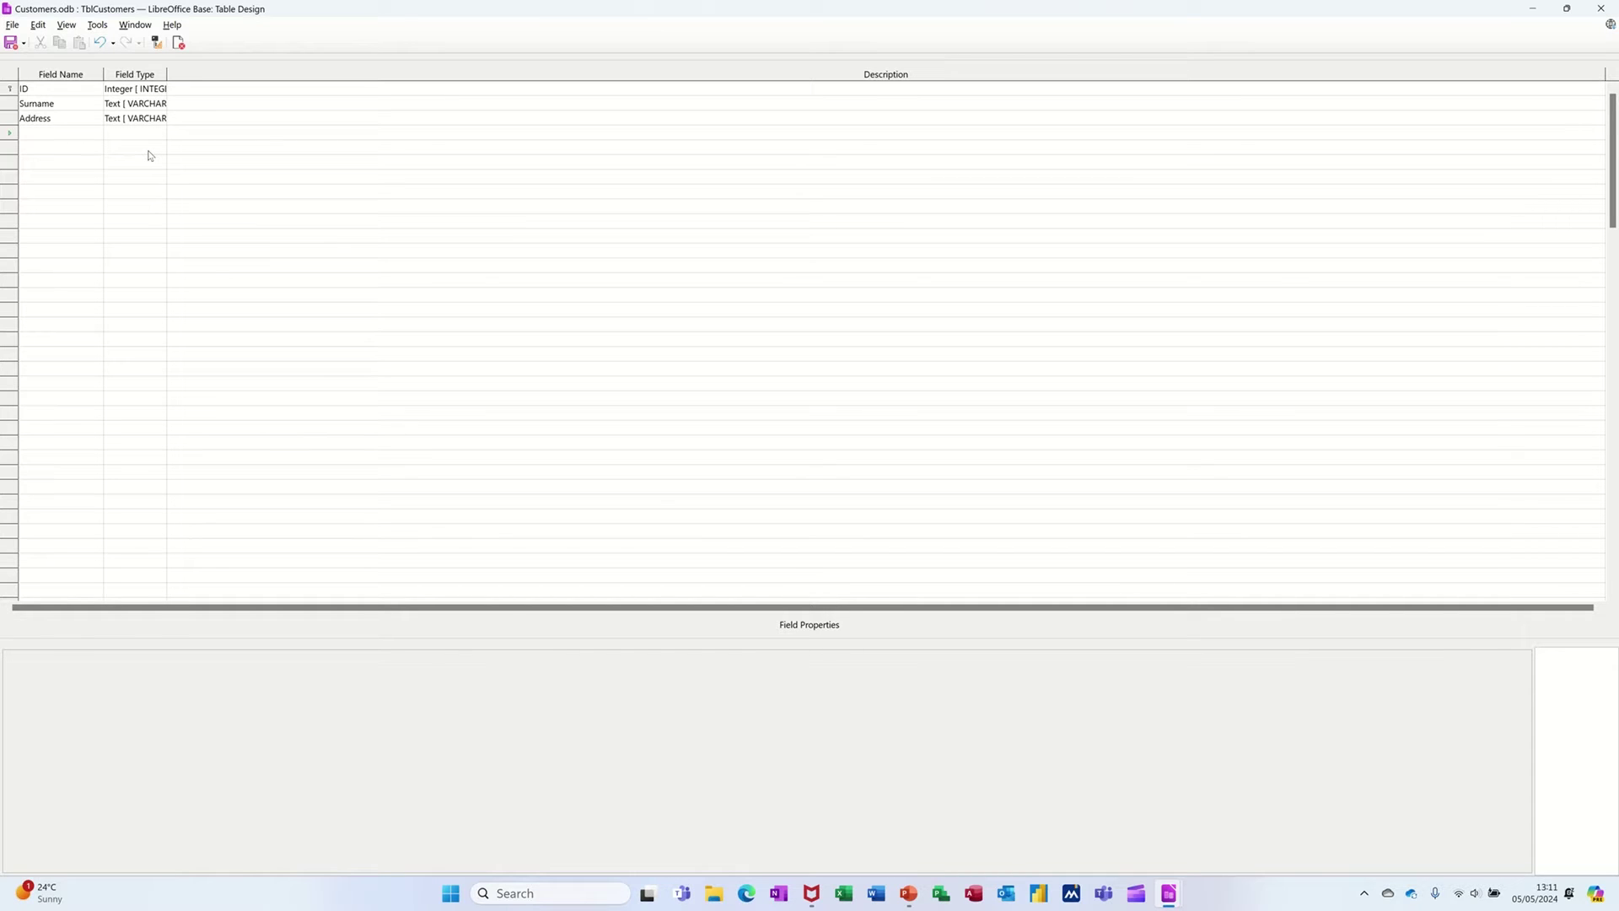
pyautogui.write('City')
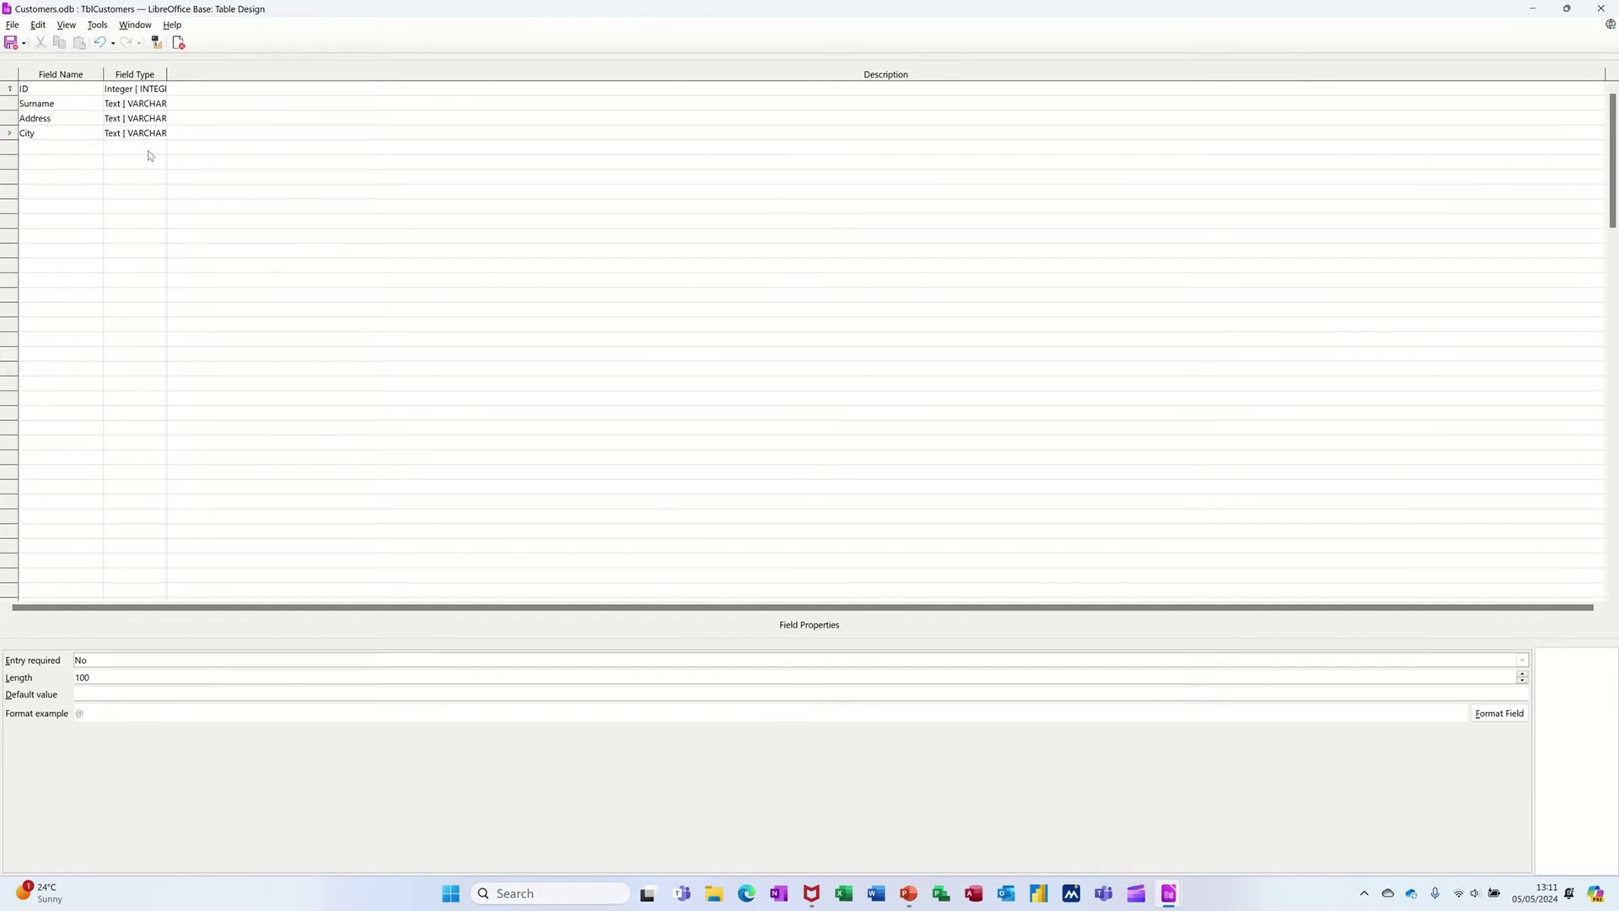
# - Add a DateJoined field of type Date and close the table design
pyautogui.click(74, 152)
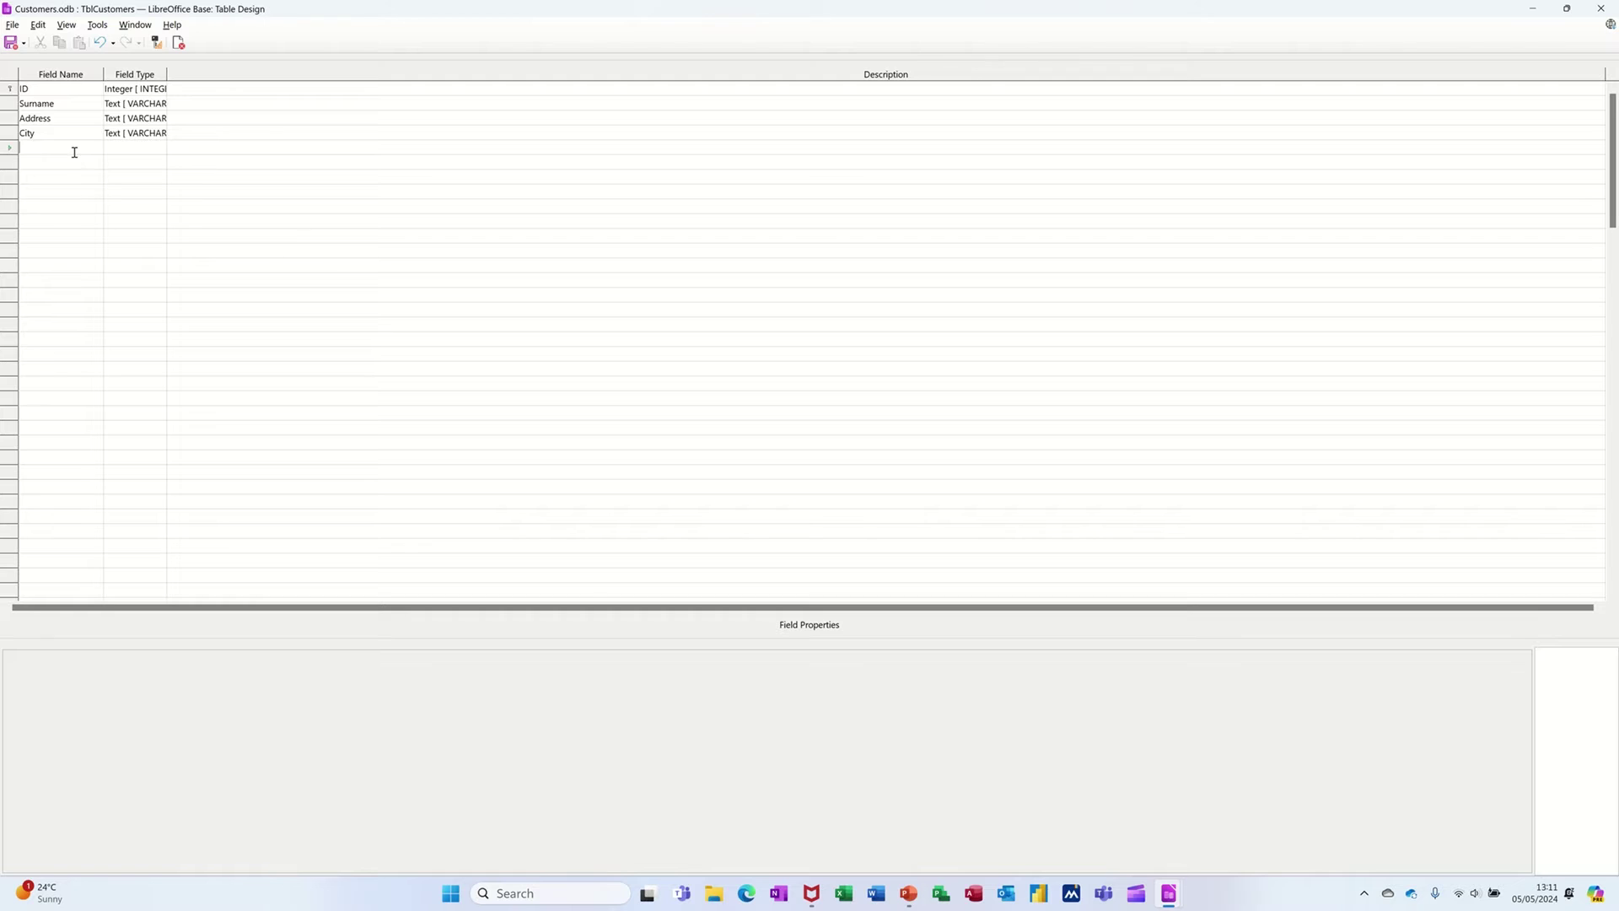
pyautogui.write('Da')
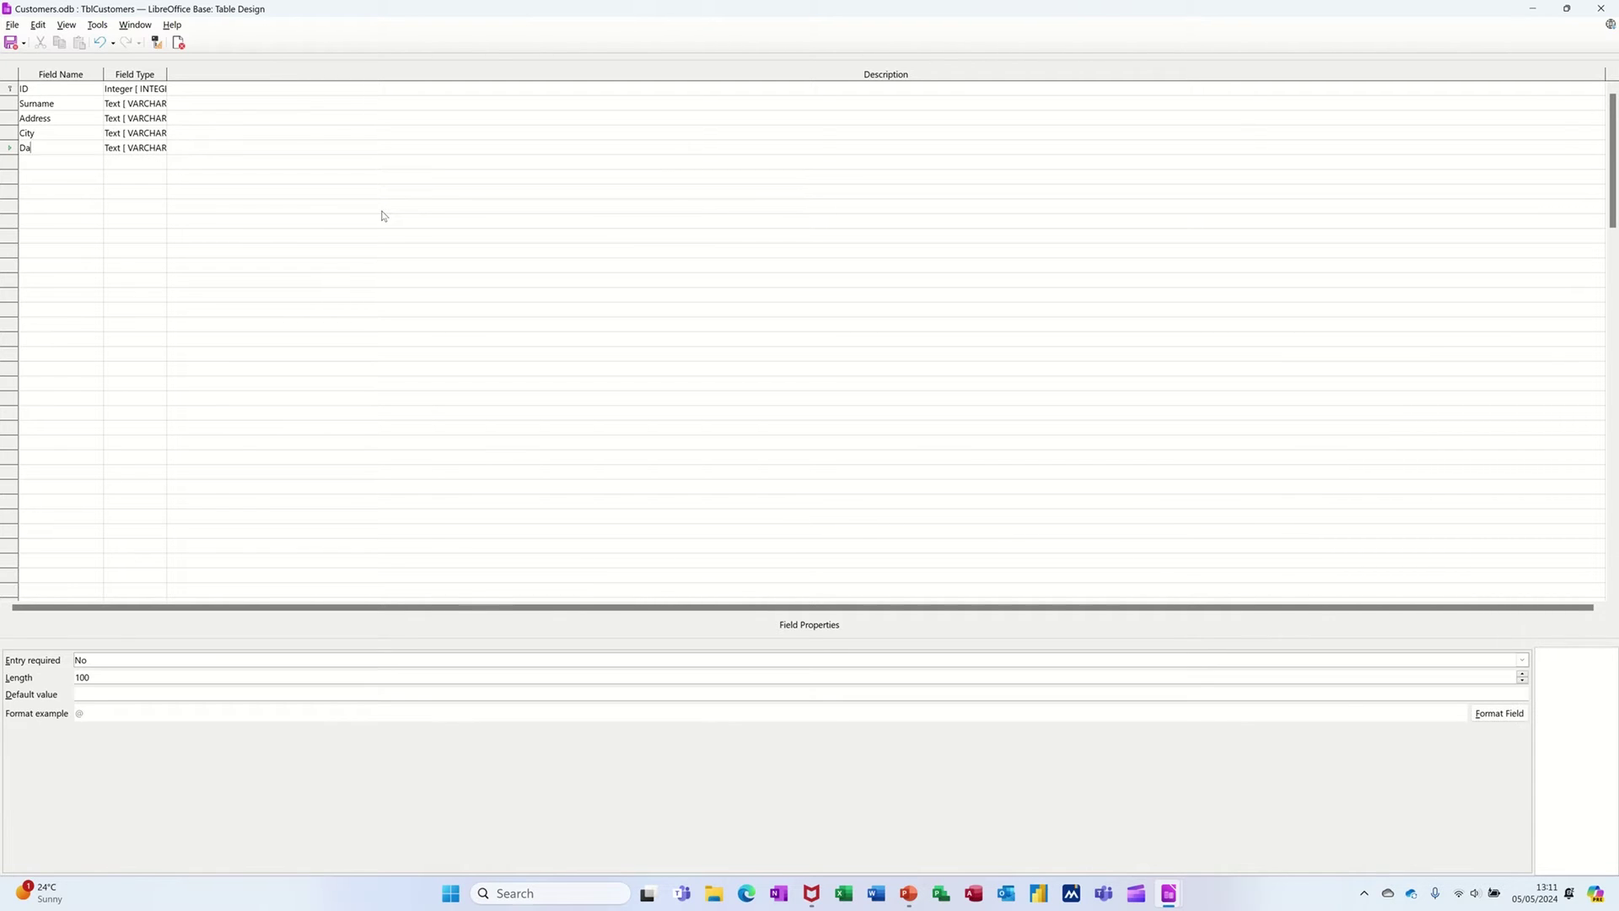
pyautogui.write('teJoined')
pyautogui.press('Tab')
pyautogui.write('Date')
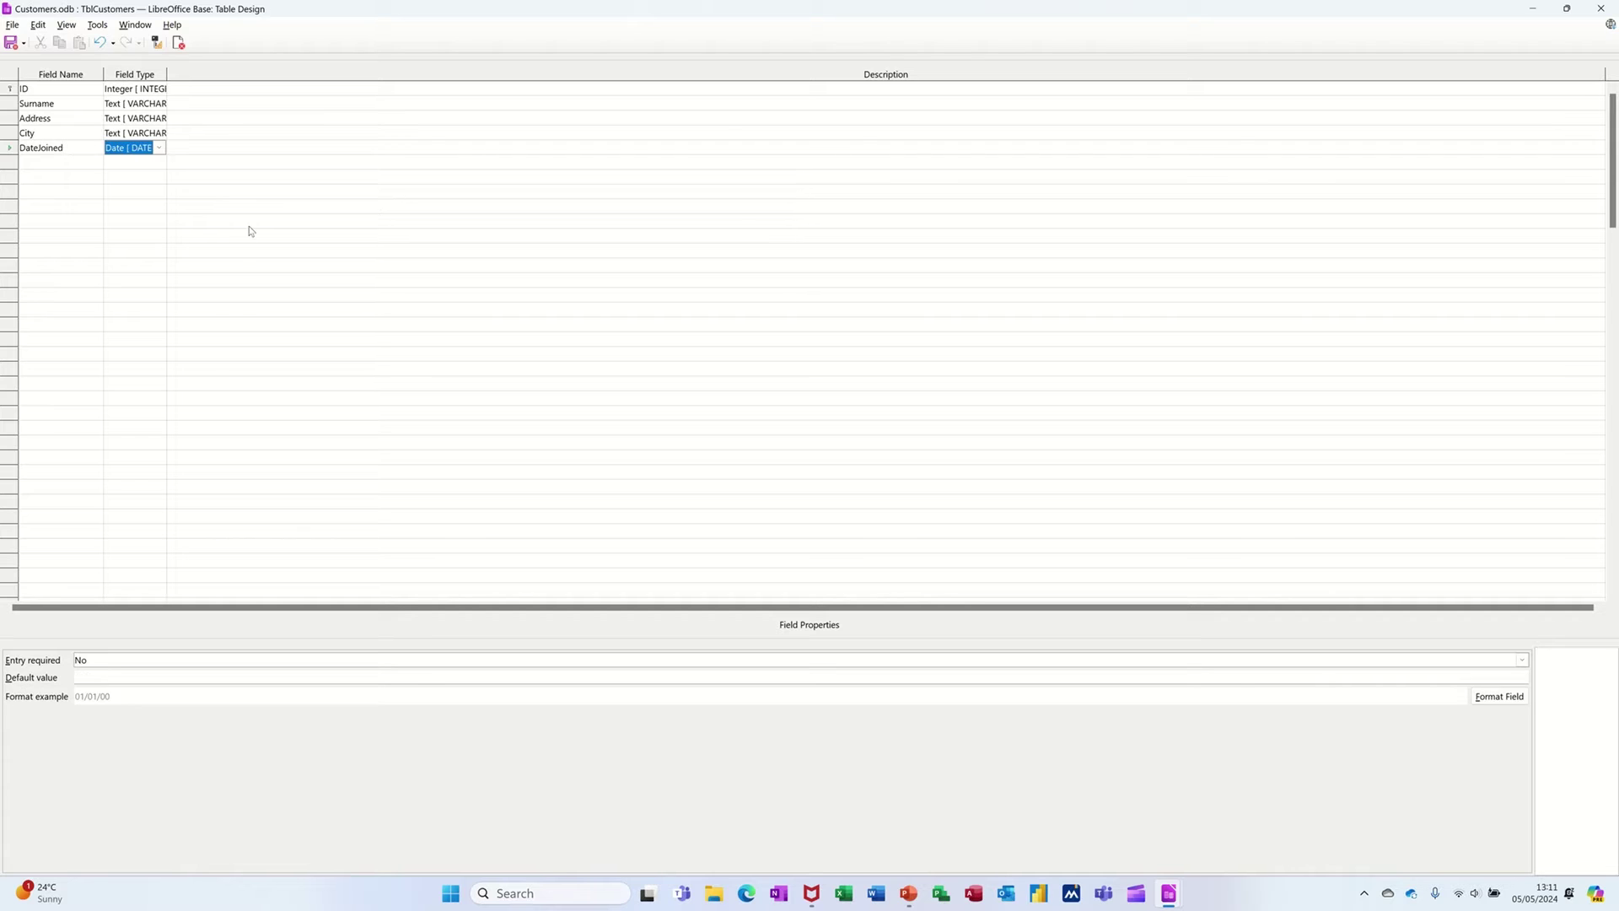
pyautogui.click(55, 165)
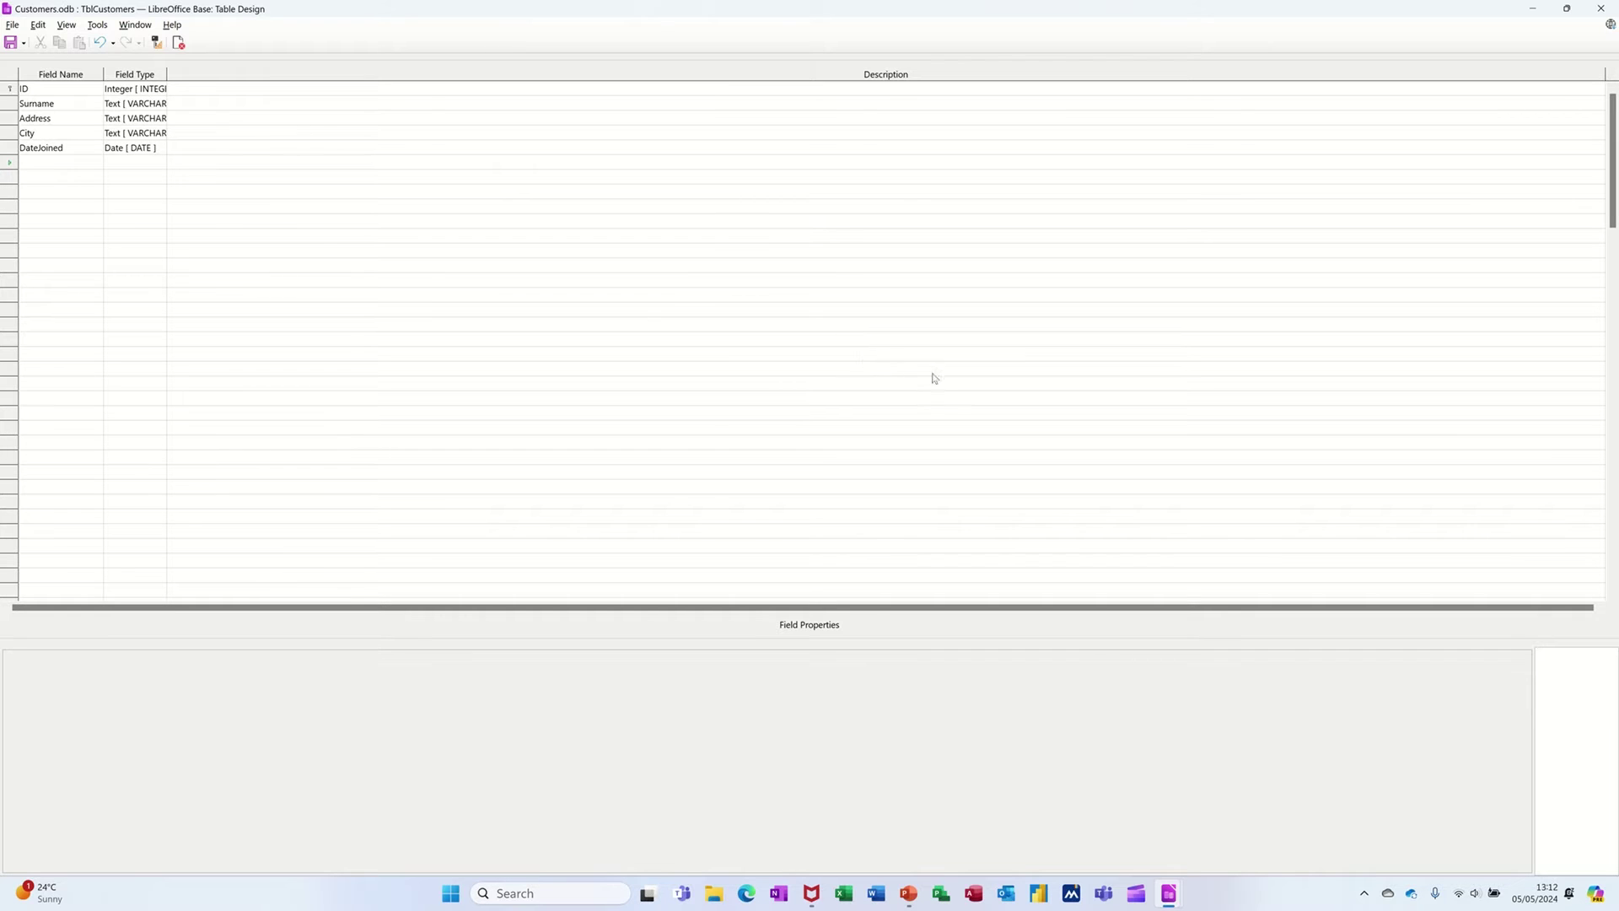
pyautogui.click(1601, 9)
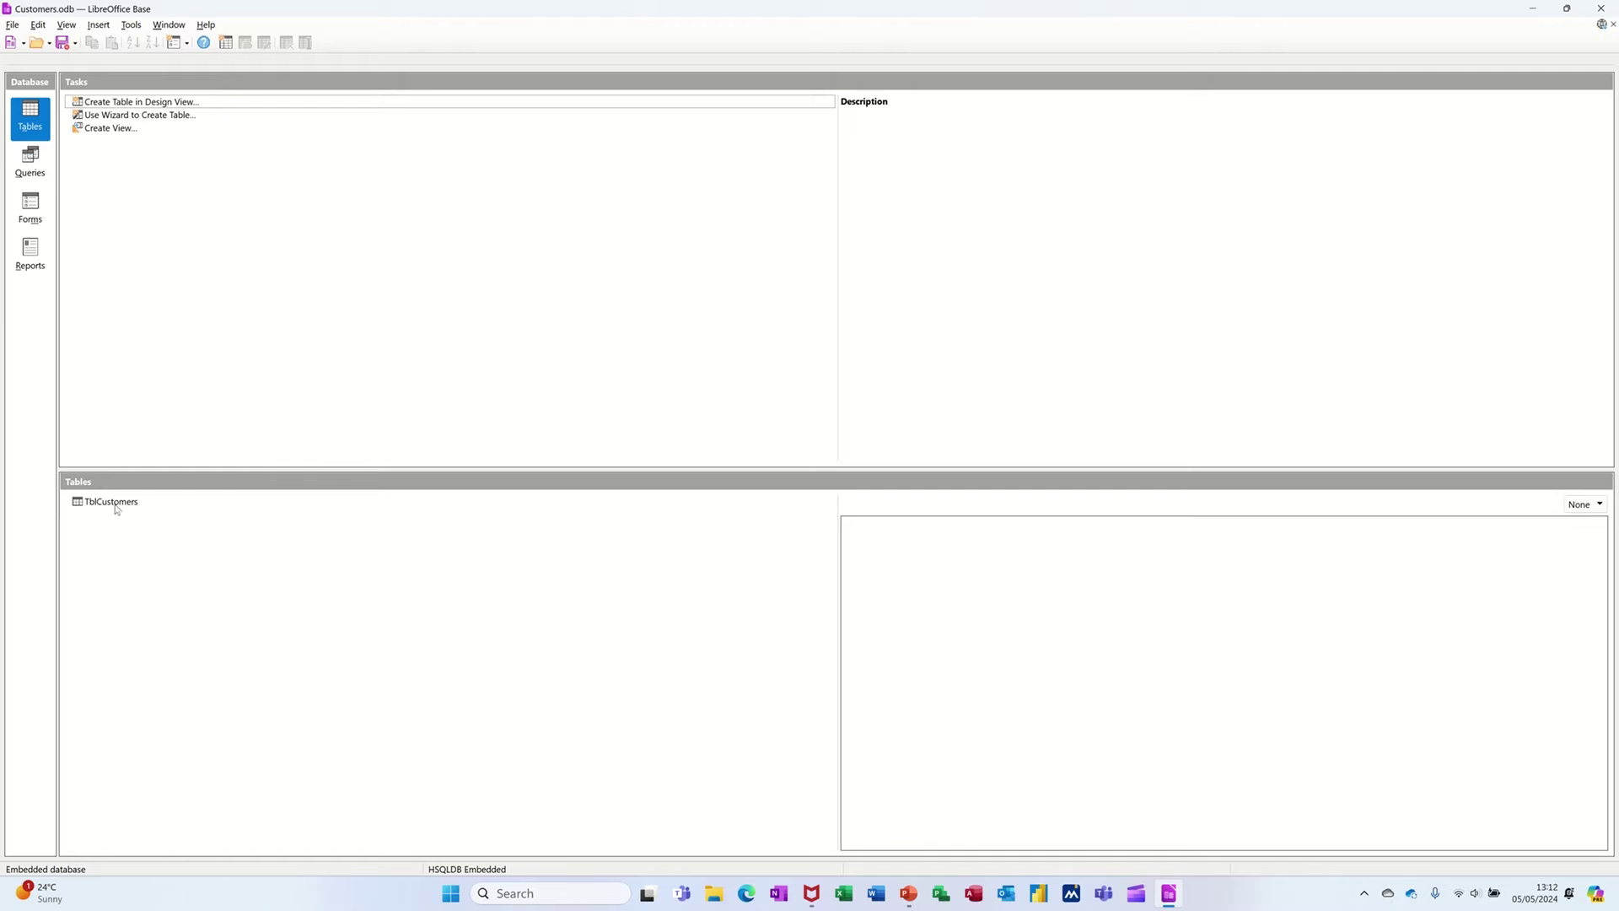
# - Enter customer ID 1 with surname, address, city and date joined 01/01/24 in TblCustomers
pyautogui.click(111, 503)
pyautogui.doubleClick(110, 503)
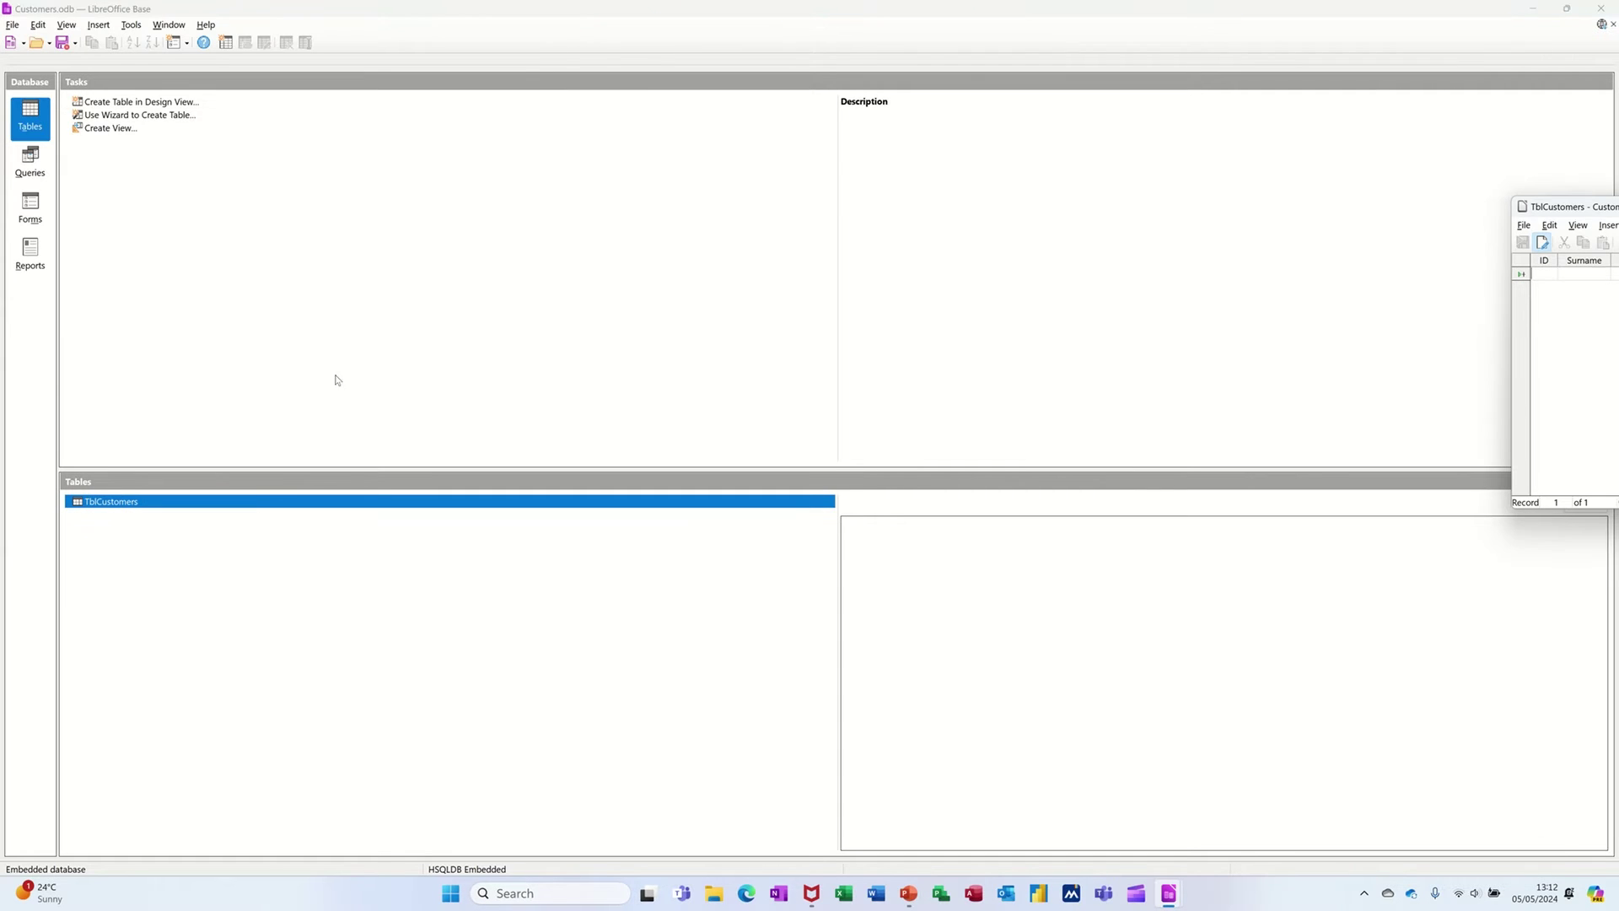
pyautogui.moveTo(1605, 212); pyautogui.dragTo(317, 185)
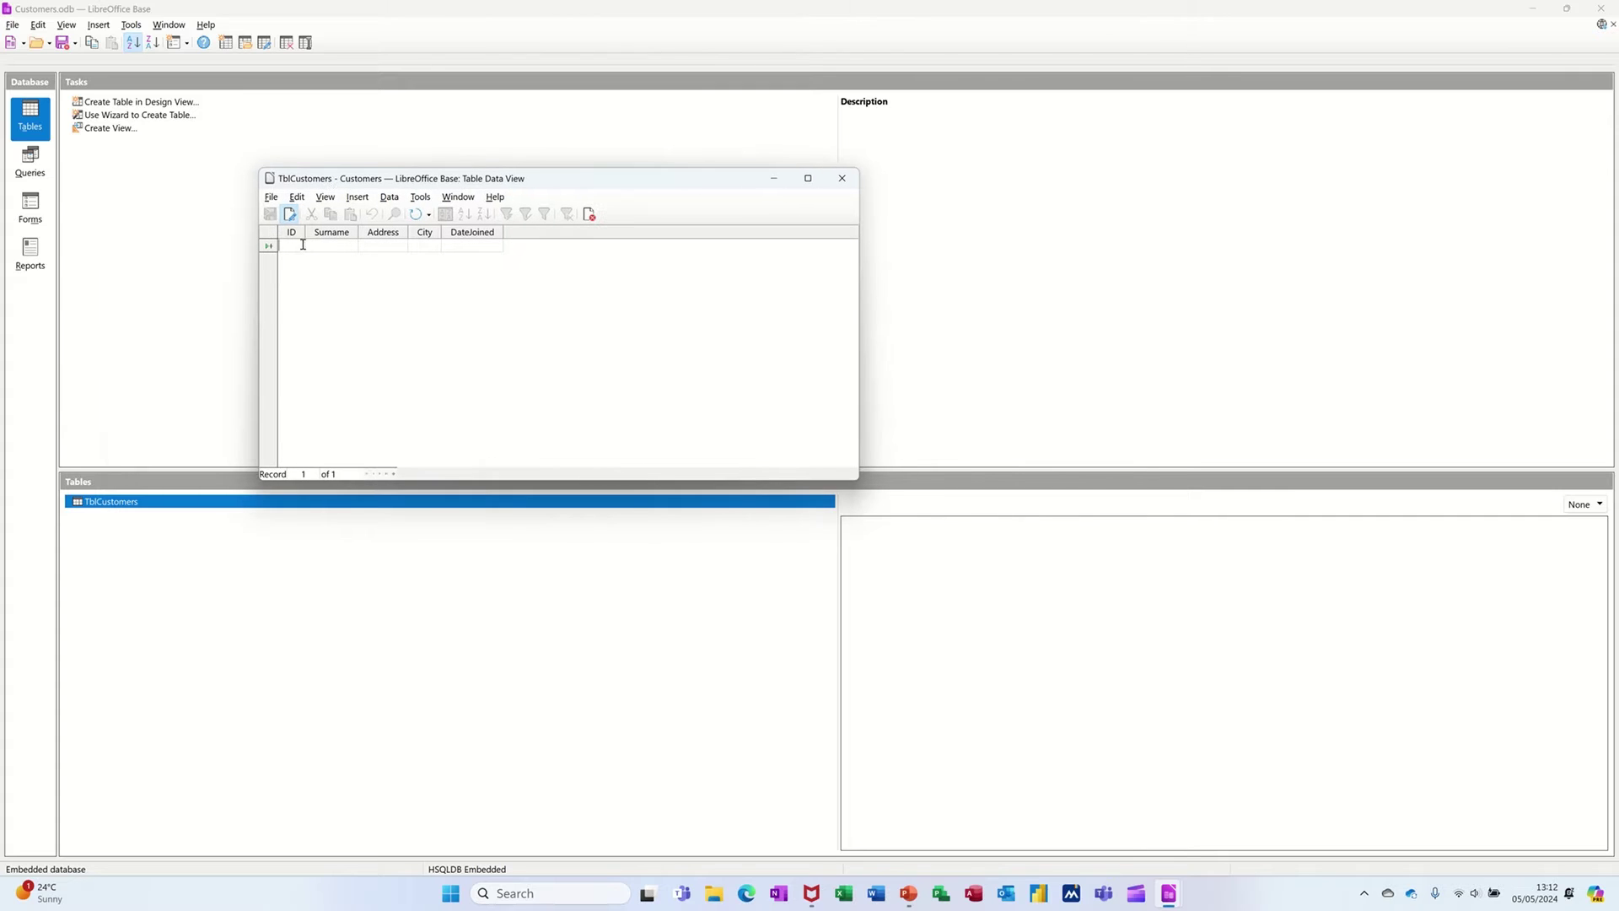
pyautogui.write('1')
pyautogui.write('Sax')
pyautogui.write('ton')
pyautogui.write('Leed')
pyautogui.write('010')
pyautogui.press('BackSpace')
pyautogui.press('BackSpace')
pyautogui.press('Return')
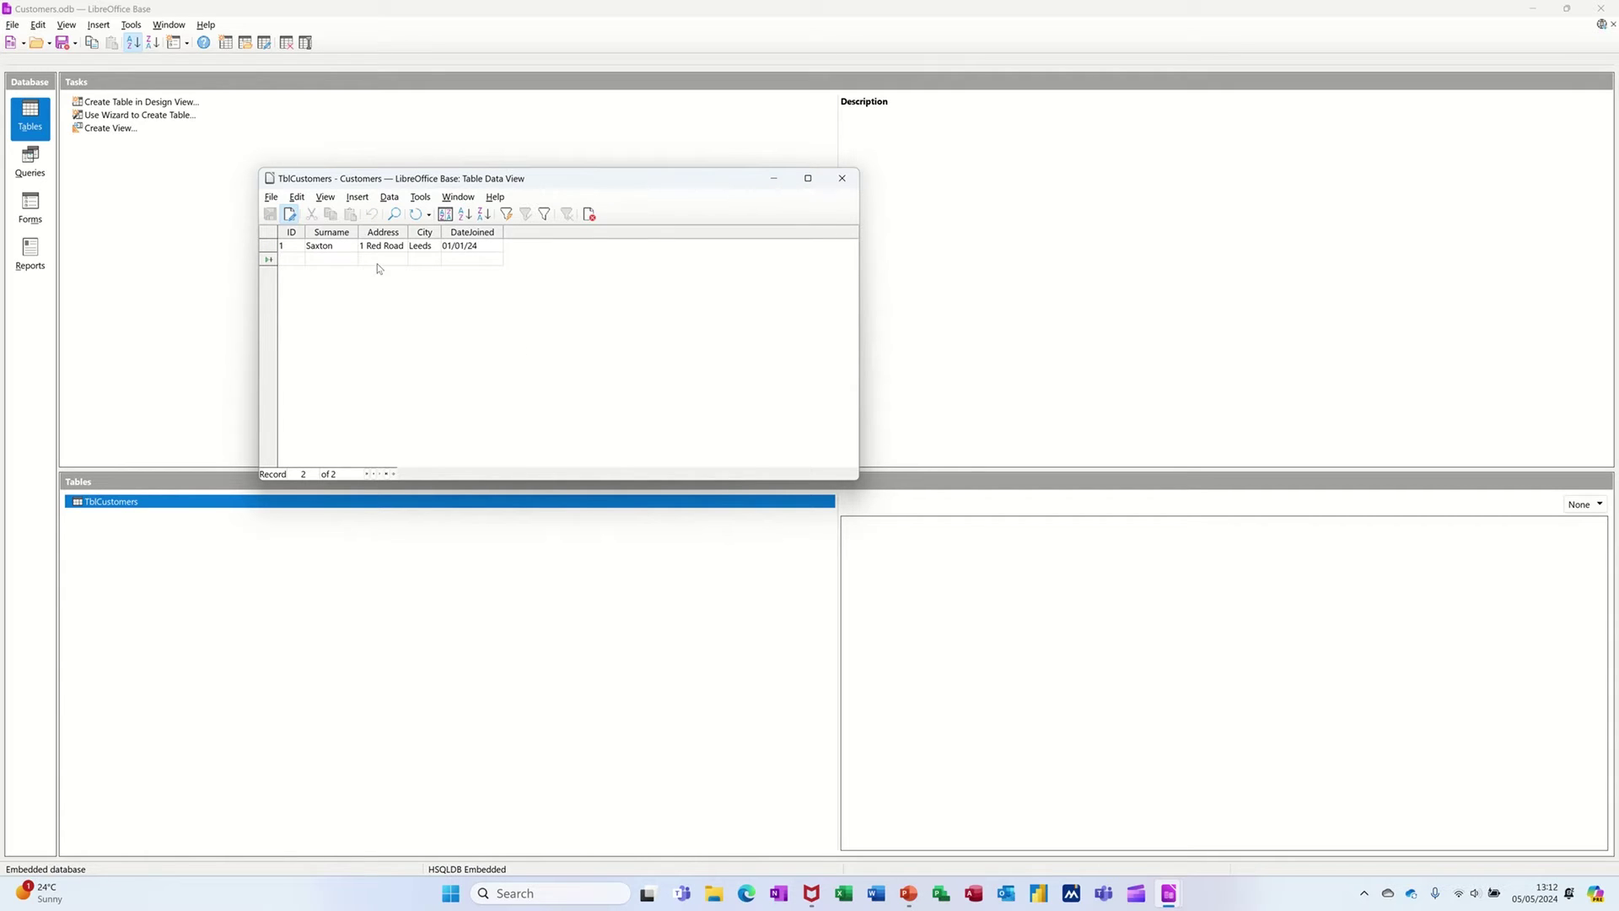
# - Close and reopen TblCustomers to confirm the record saved, then close it
pyautogui.click(841, 178)
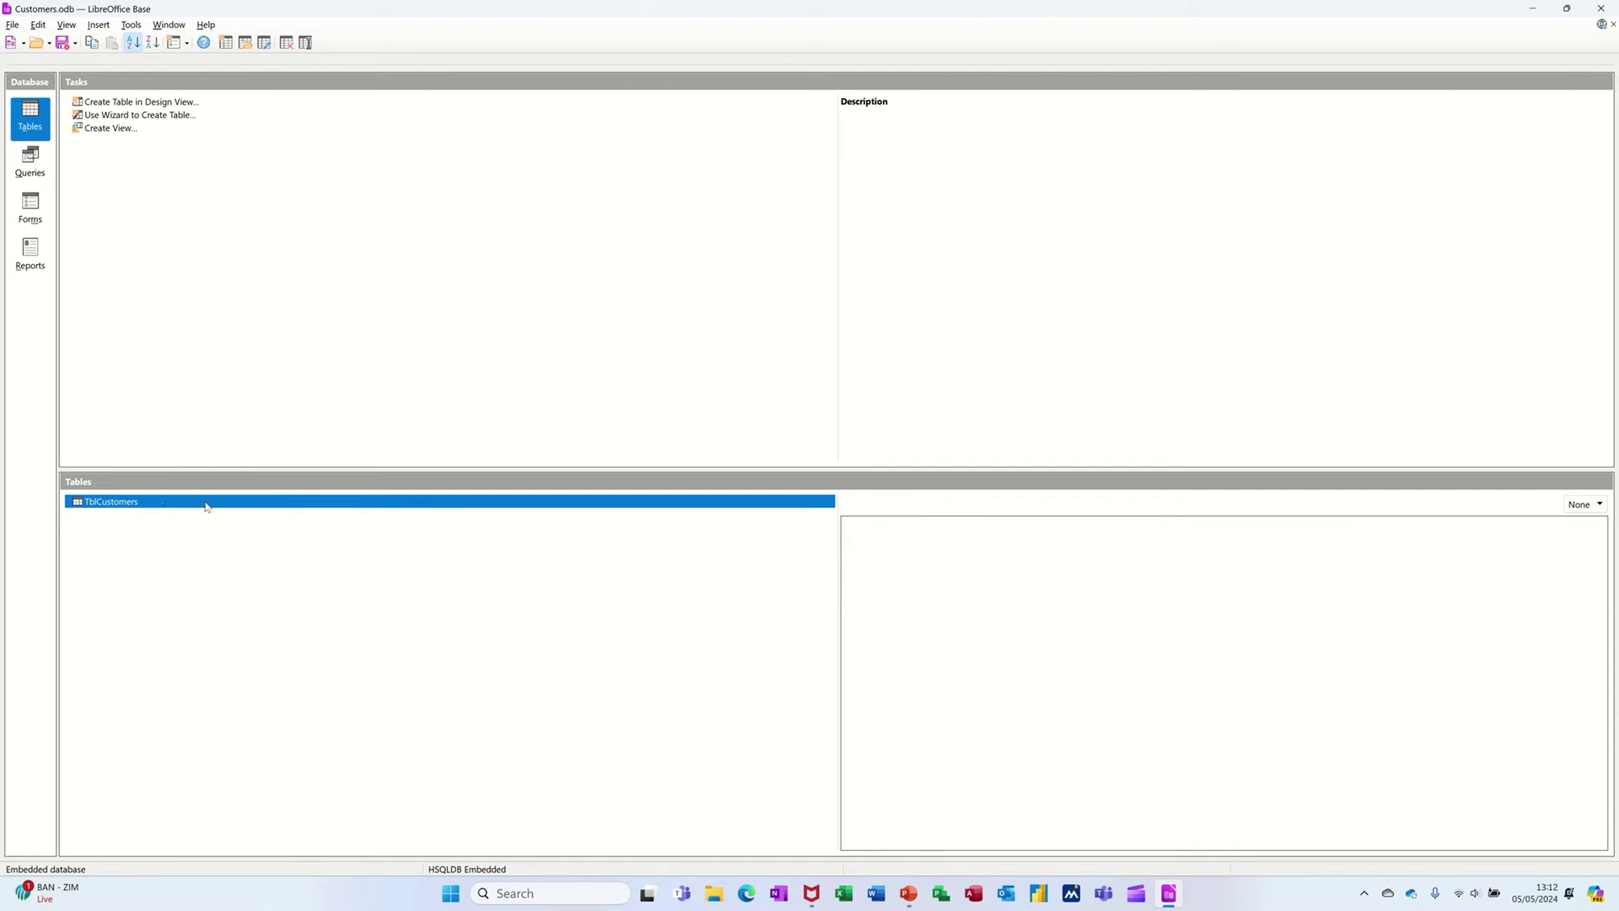
pyautogui.doubleClick(106, 505)
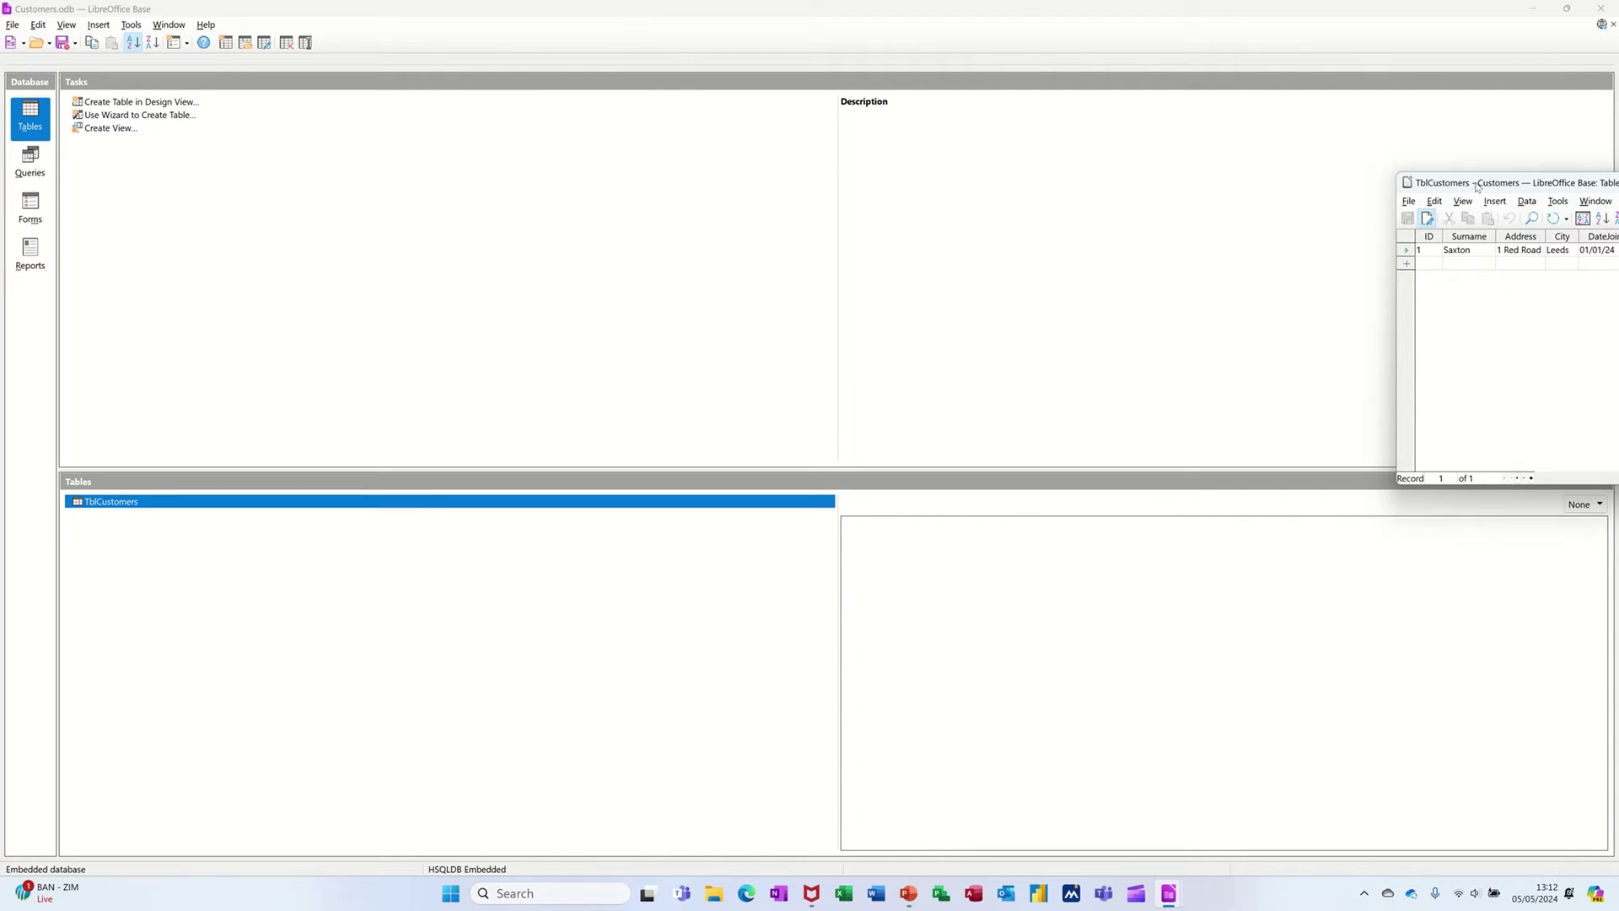
pyautogui.moveTo(1476, 192); pyautogui.dragTo(678, 195)
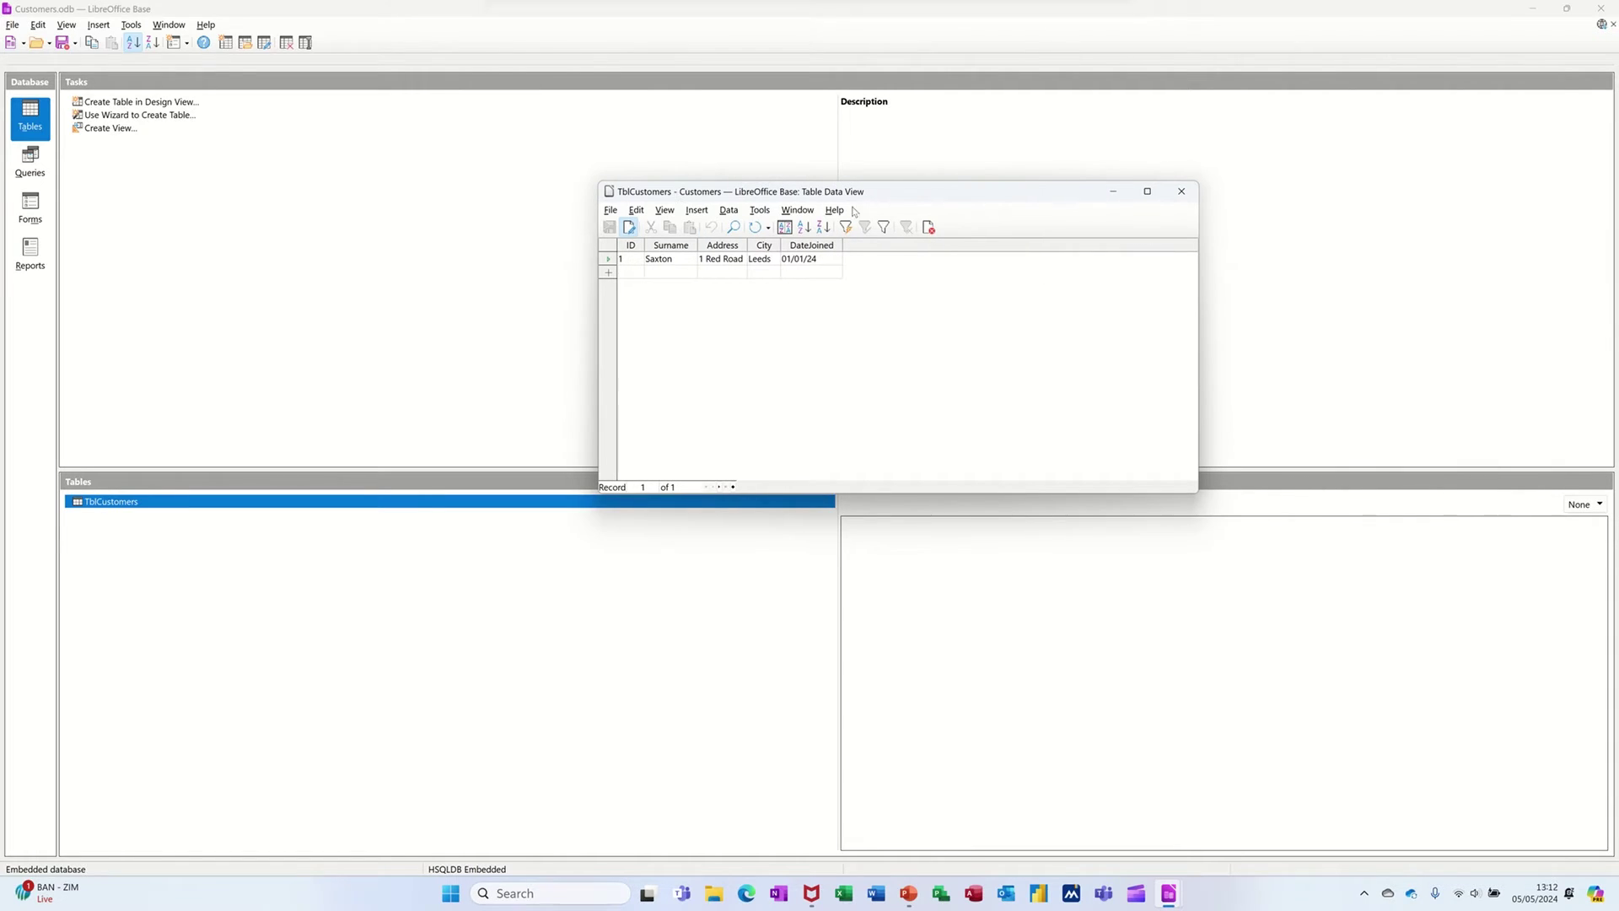
pyautogui.click(1183, 193)
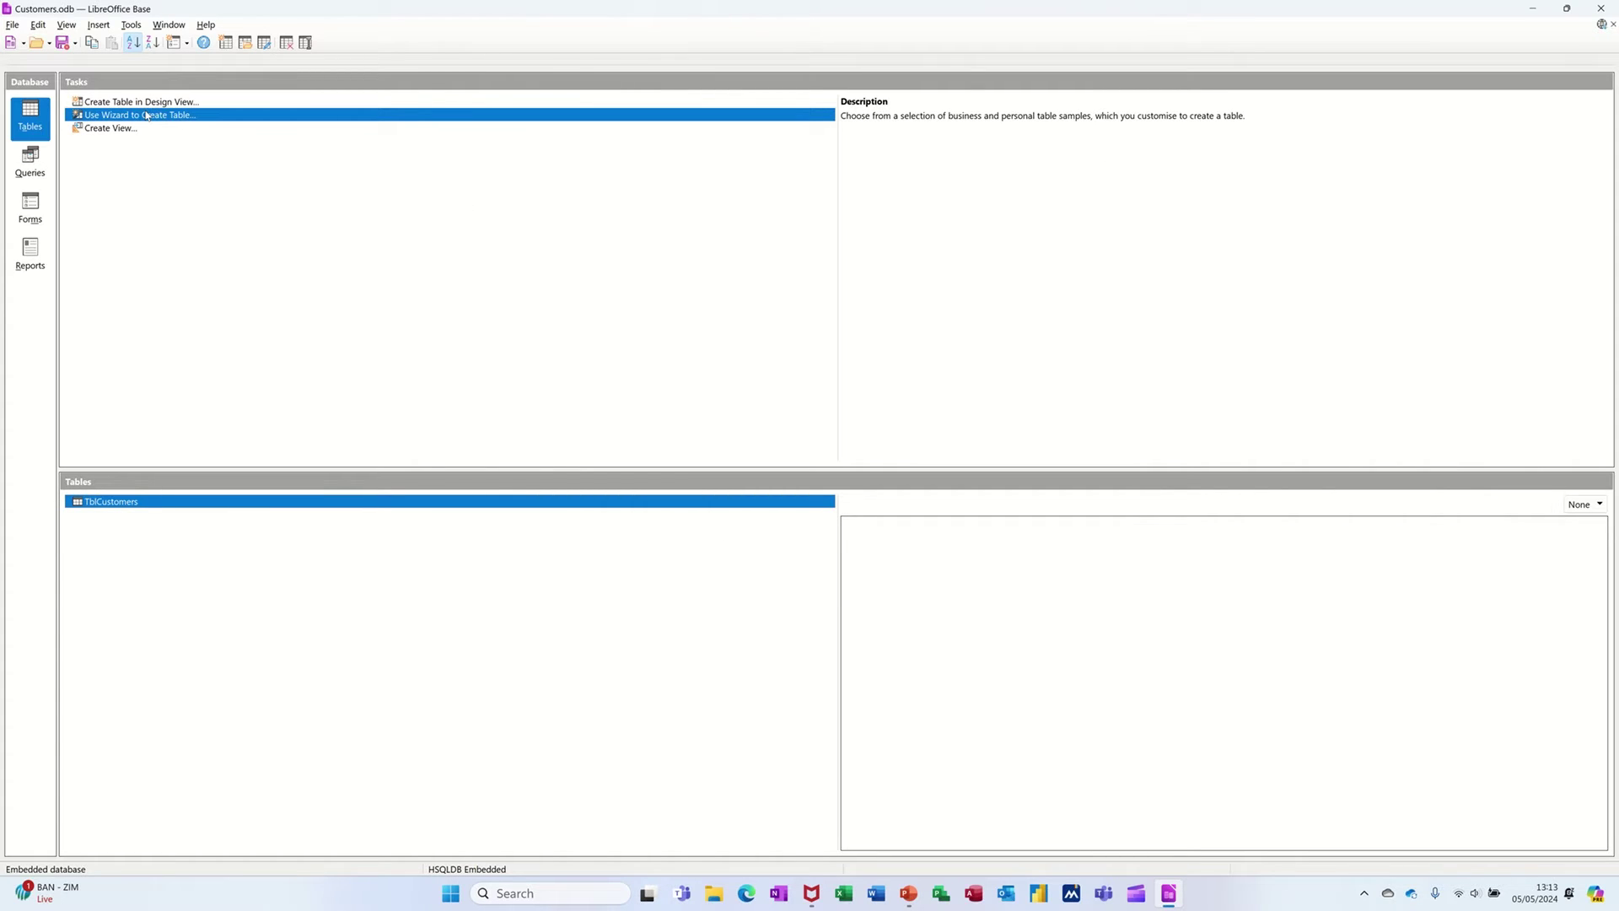
# - Launch the Table Wizard and pick the Customers sample table from the Business category
pyautogui.click(146, 117)
pyautogui.moveTo(743, 251); pyautogui.dragTo(498, 169)
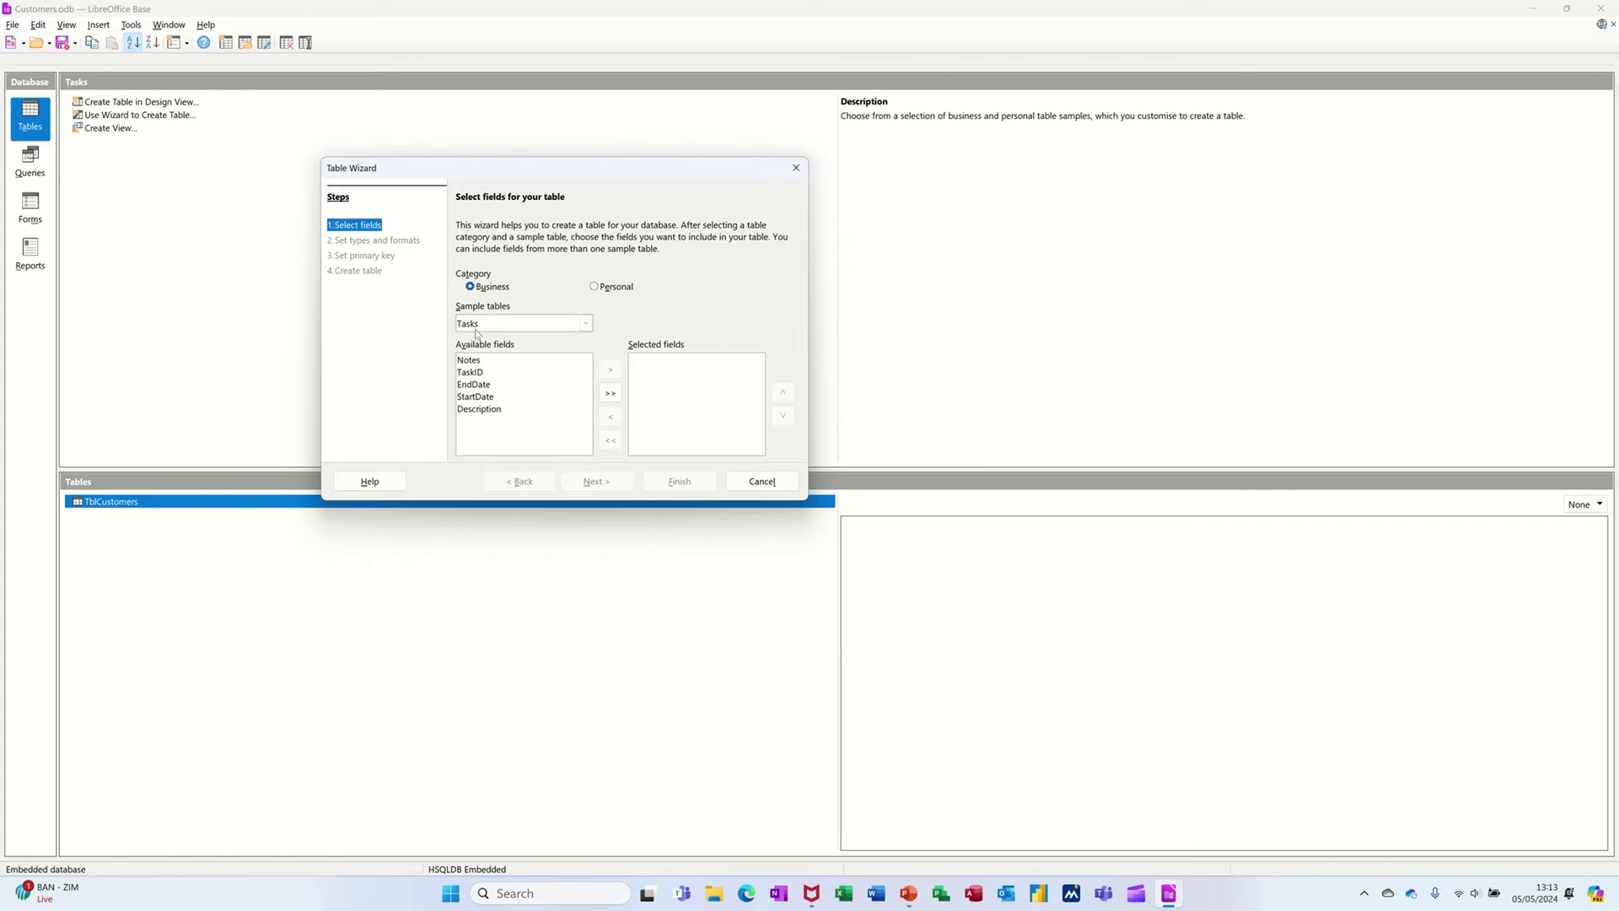
pyautogui.click(586, 325)
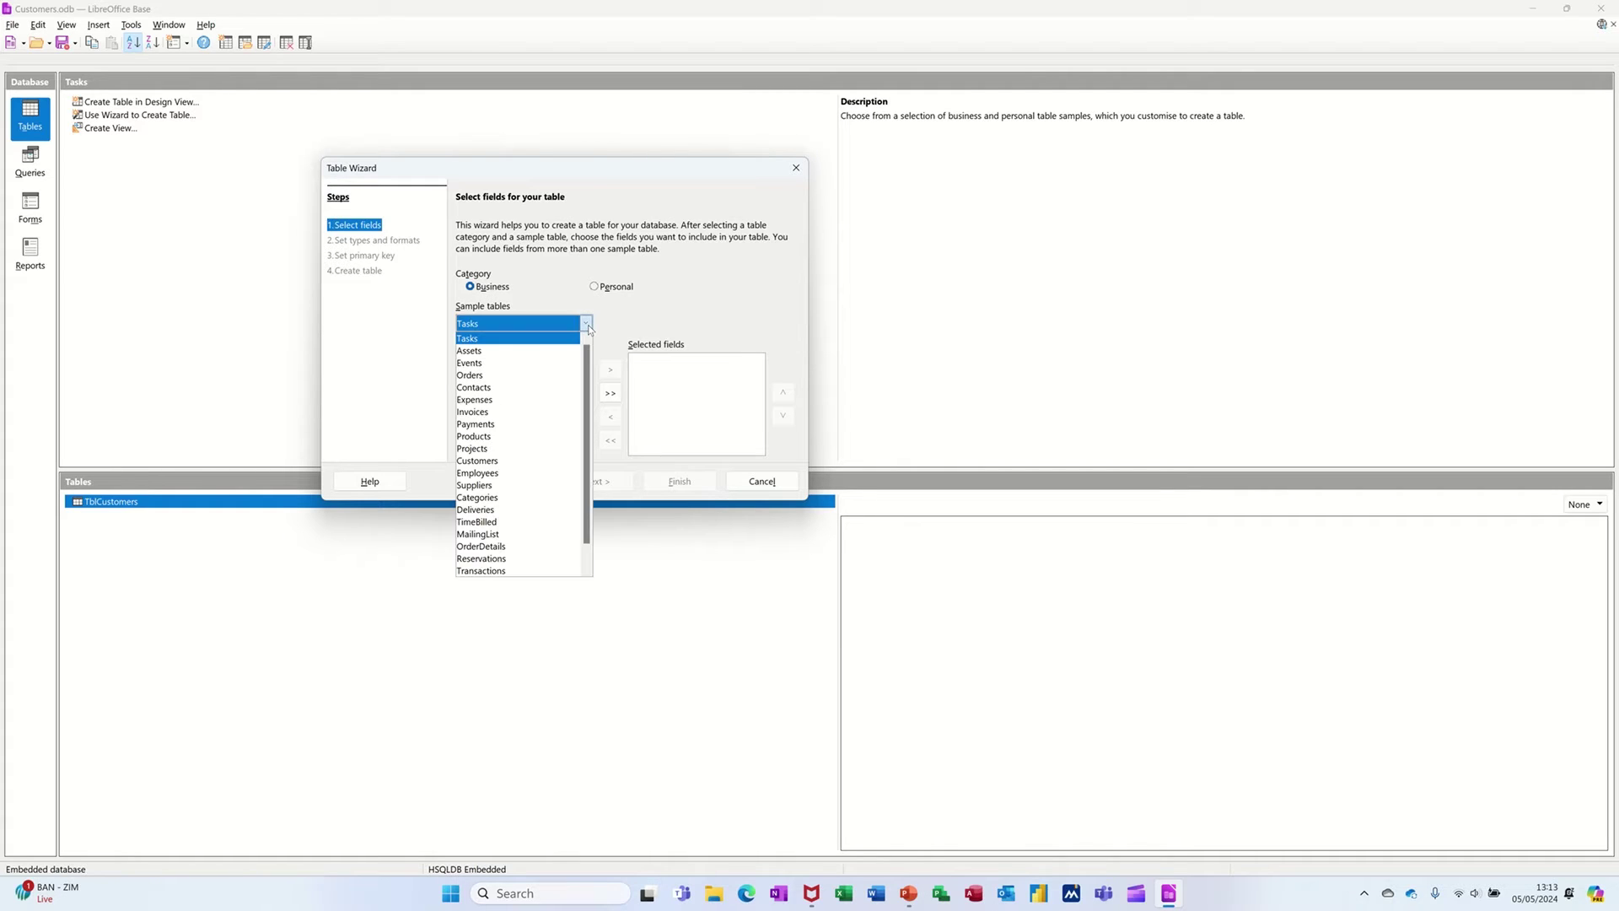
pyautogui.click(490, 352)
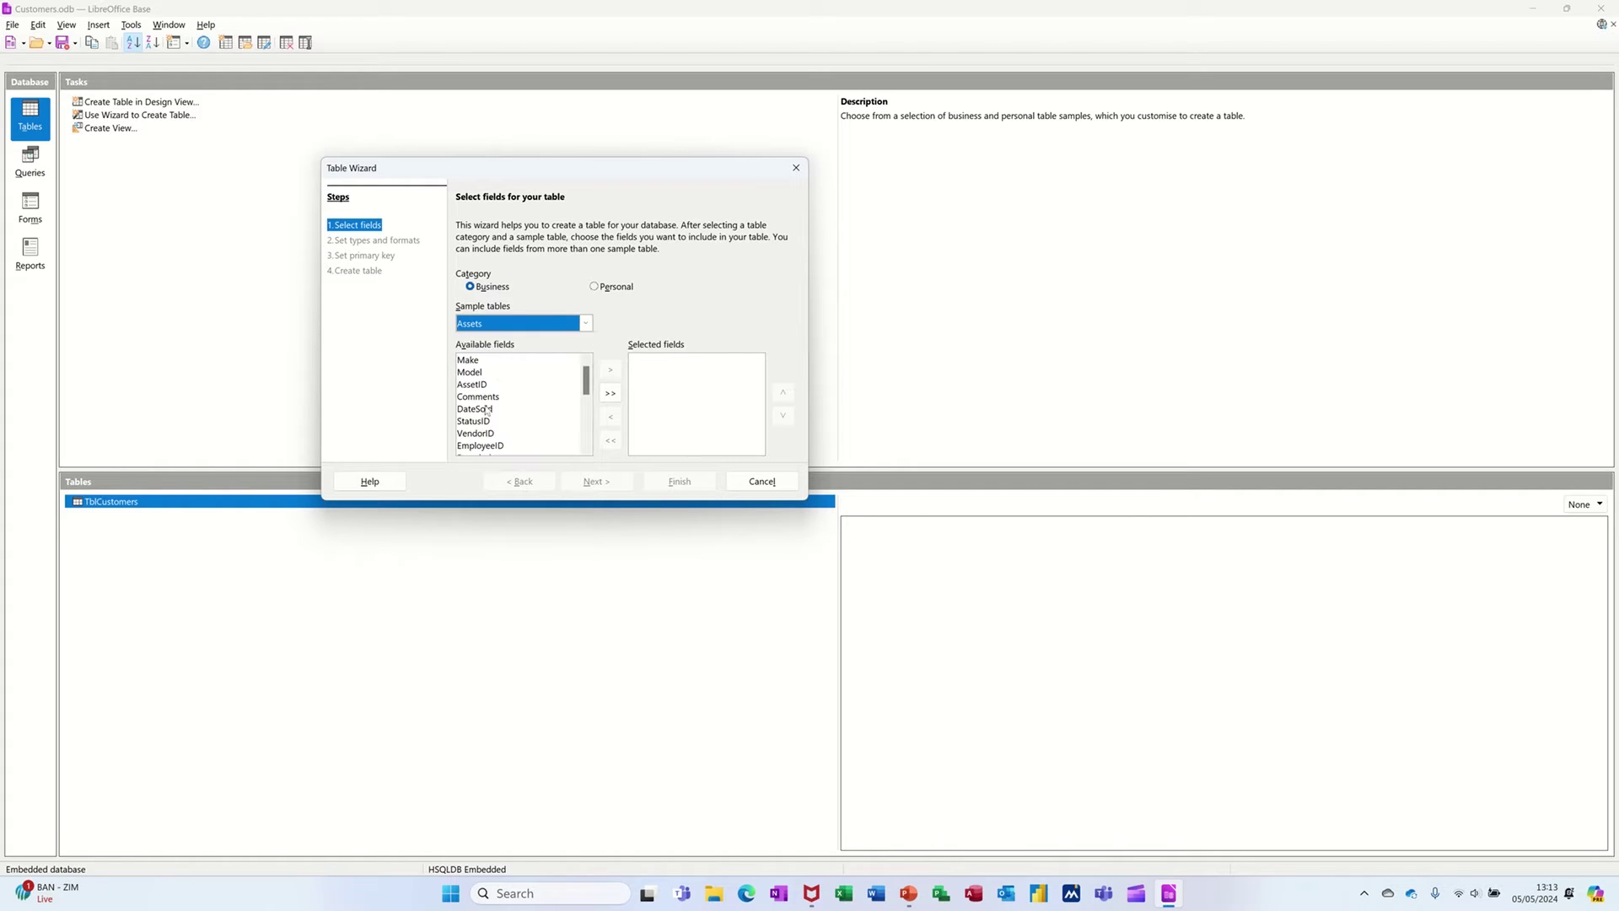
pyautogui.moveTo(586, 380)
pyautogui.mouseDown()
pyautogui.moveTo(586, 422)
pyautogui.moveTo(586, 398)
pyautogui.mouseUp()
pyautogui.click(585, 324)
pyautogui.click(531, 344)
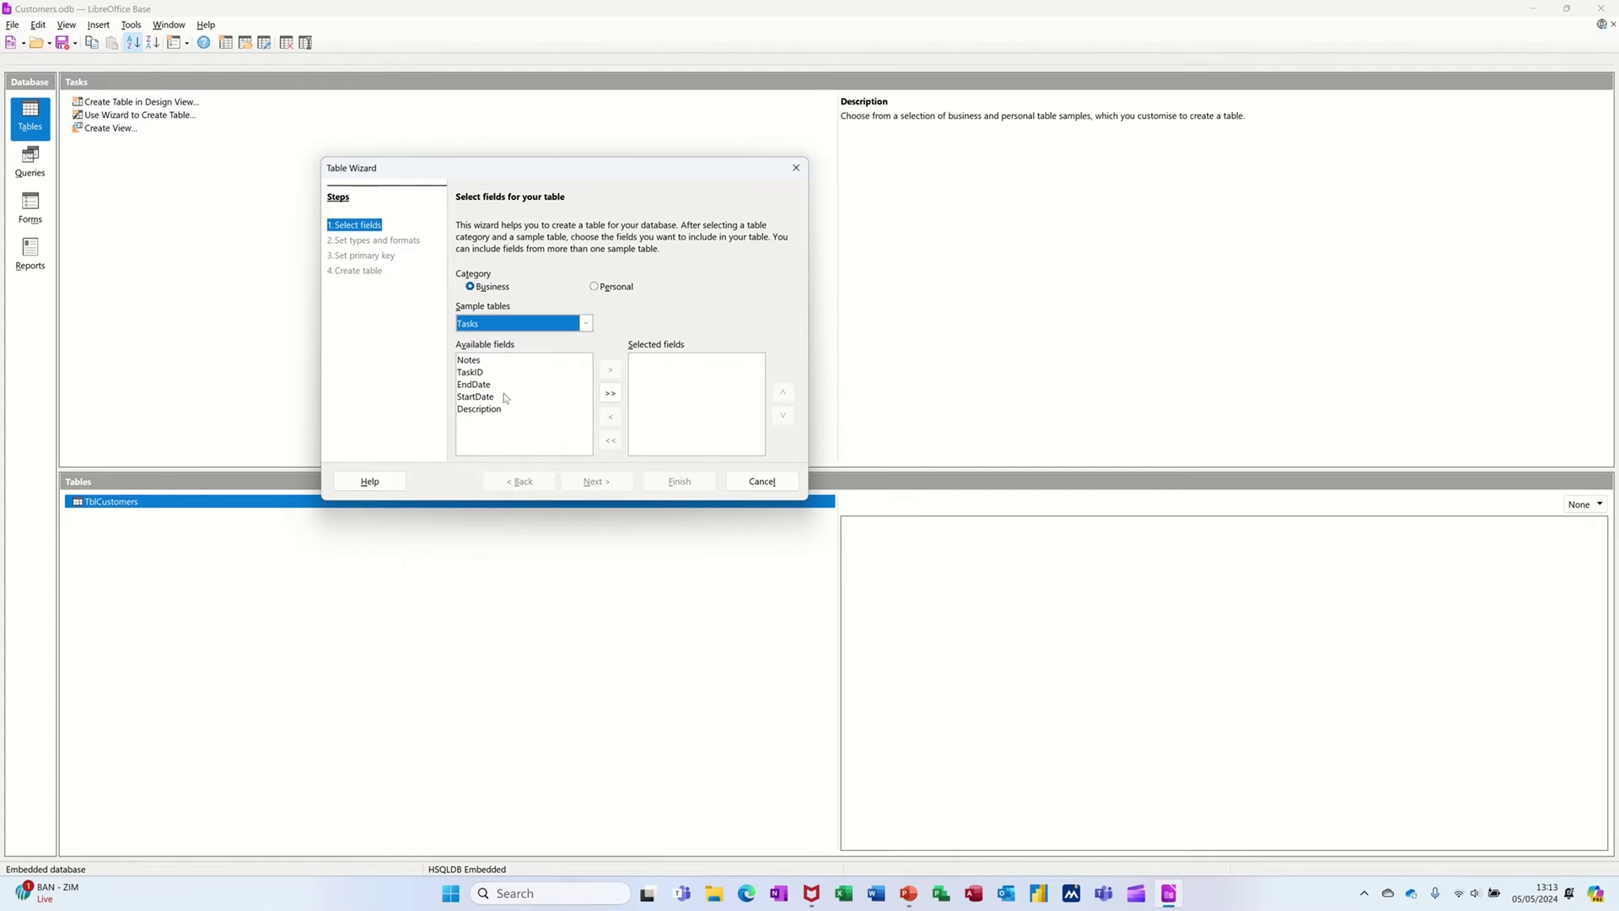
pyautogui.click(584, 326)
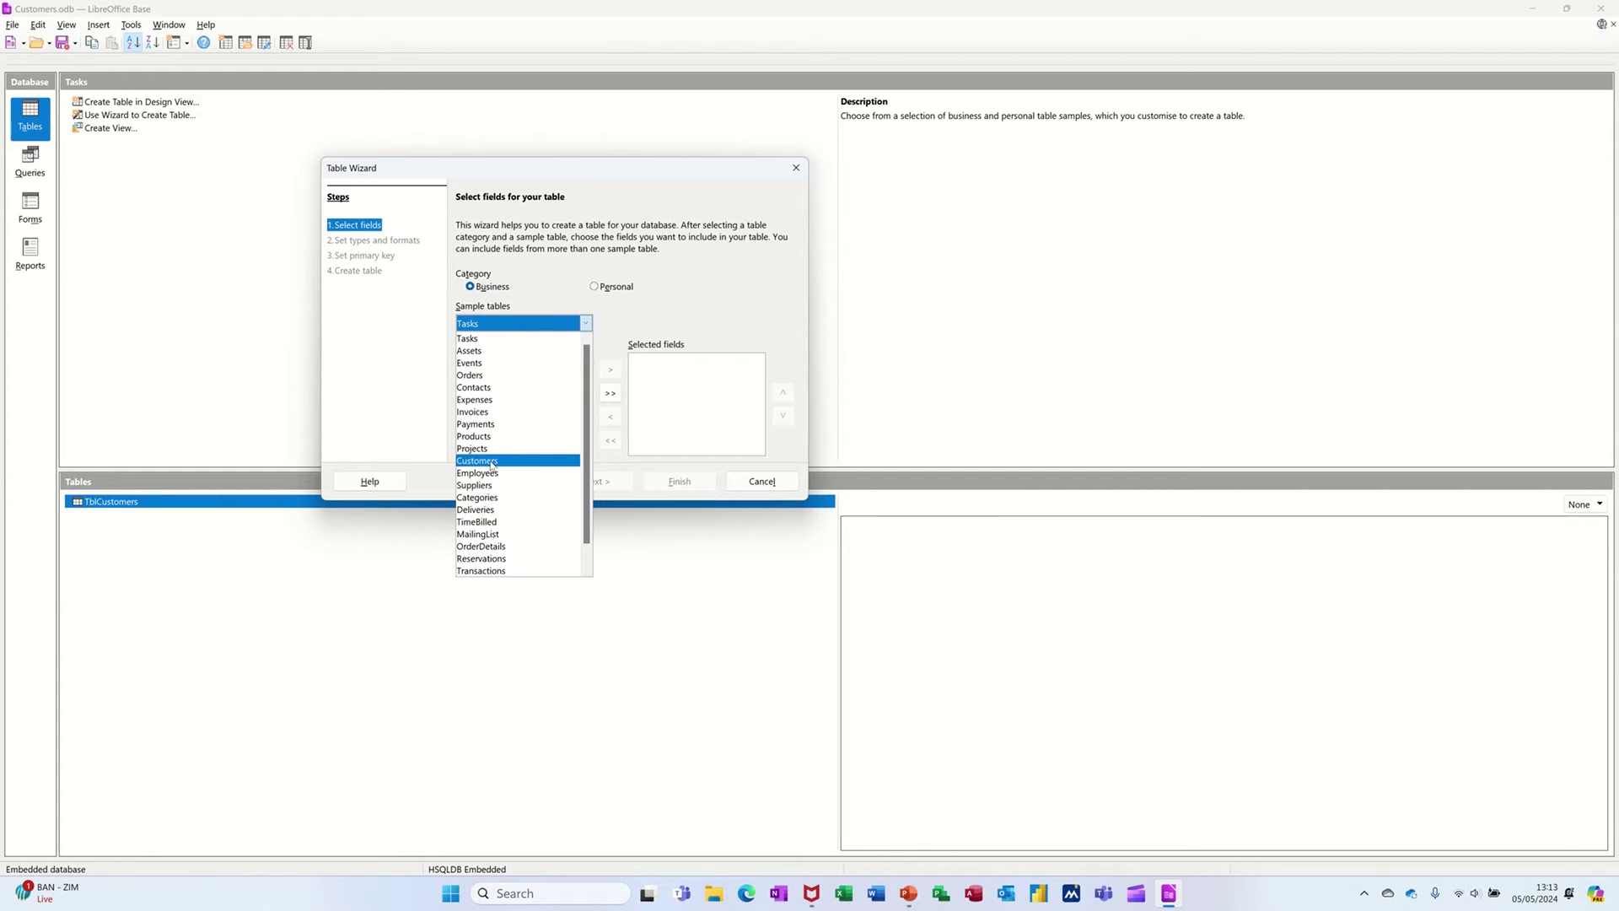
pyautogui.click(490, 462)
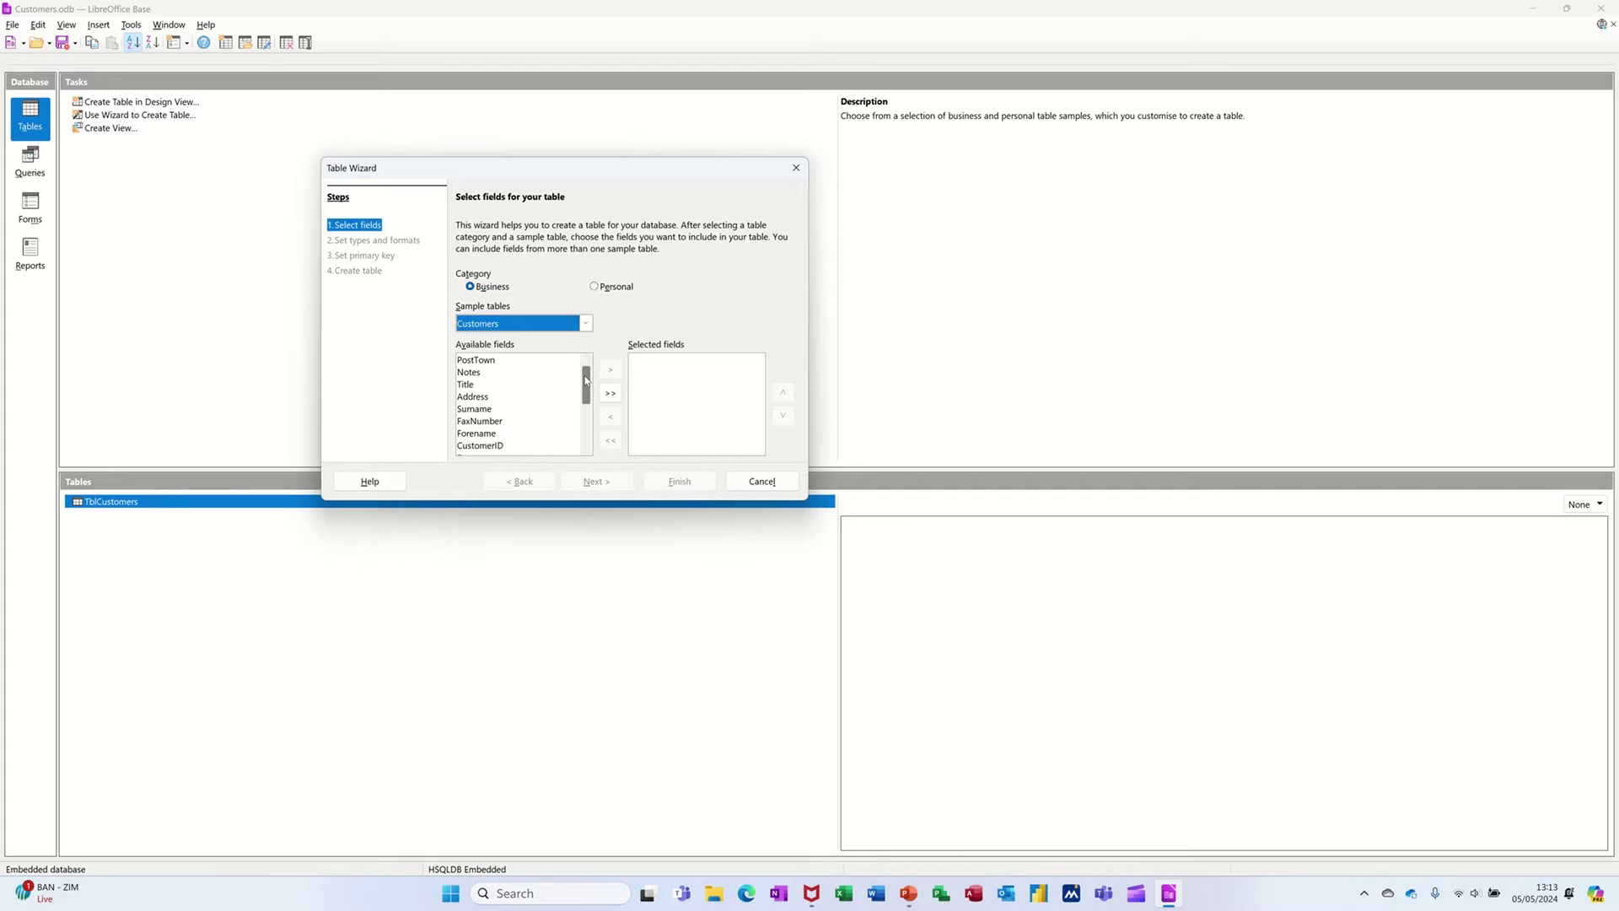
pyautogui.moveTo(585, 380); pyautogui.dragTo(577, 432)
pyautogui.scroll(3, 509, 396)
# - Select CustomerID, Title, Forename, Surname and Address, in that order, as table fields
pyautogui.click(491, 446)
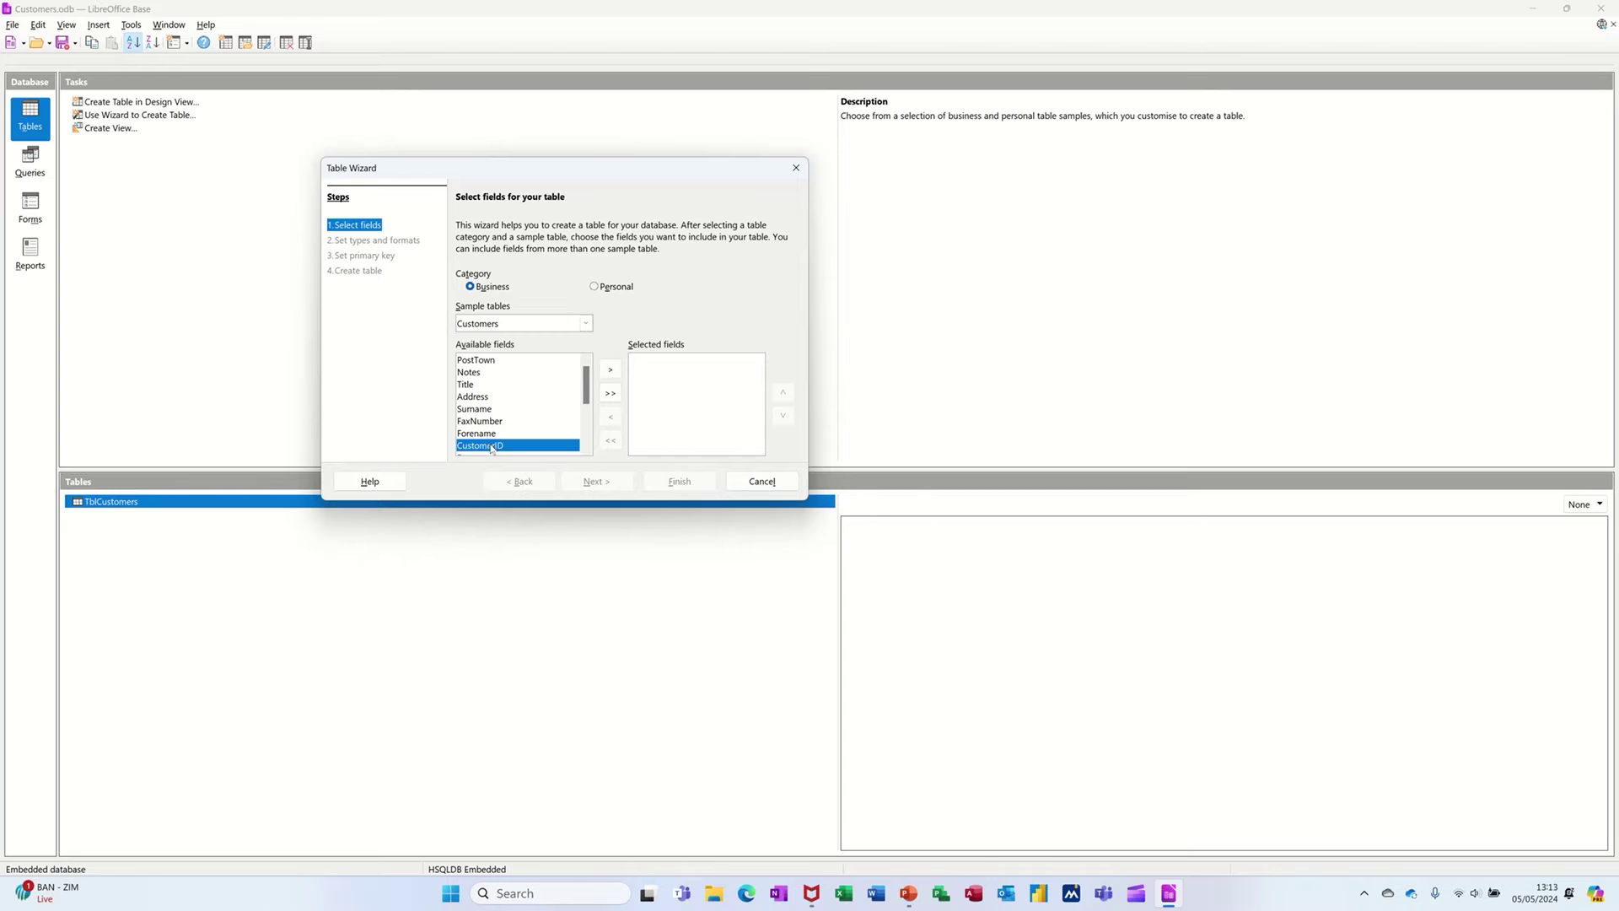
pyautogui.click(611, 371)
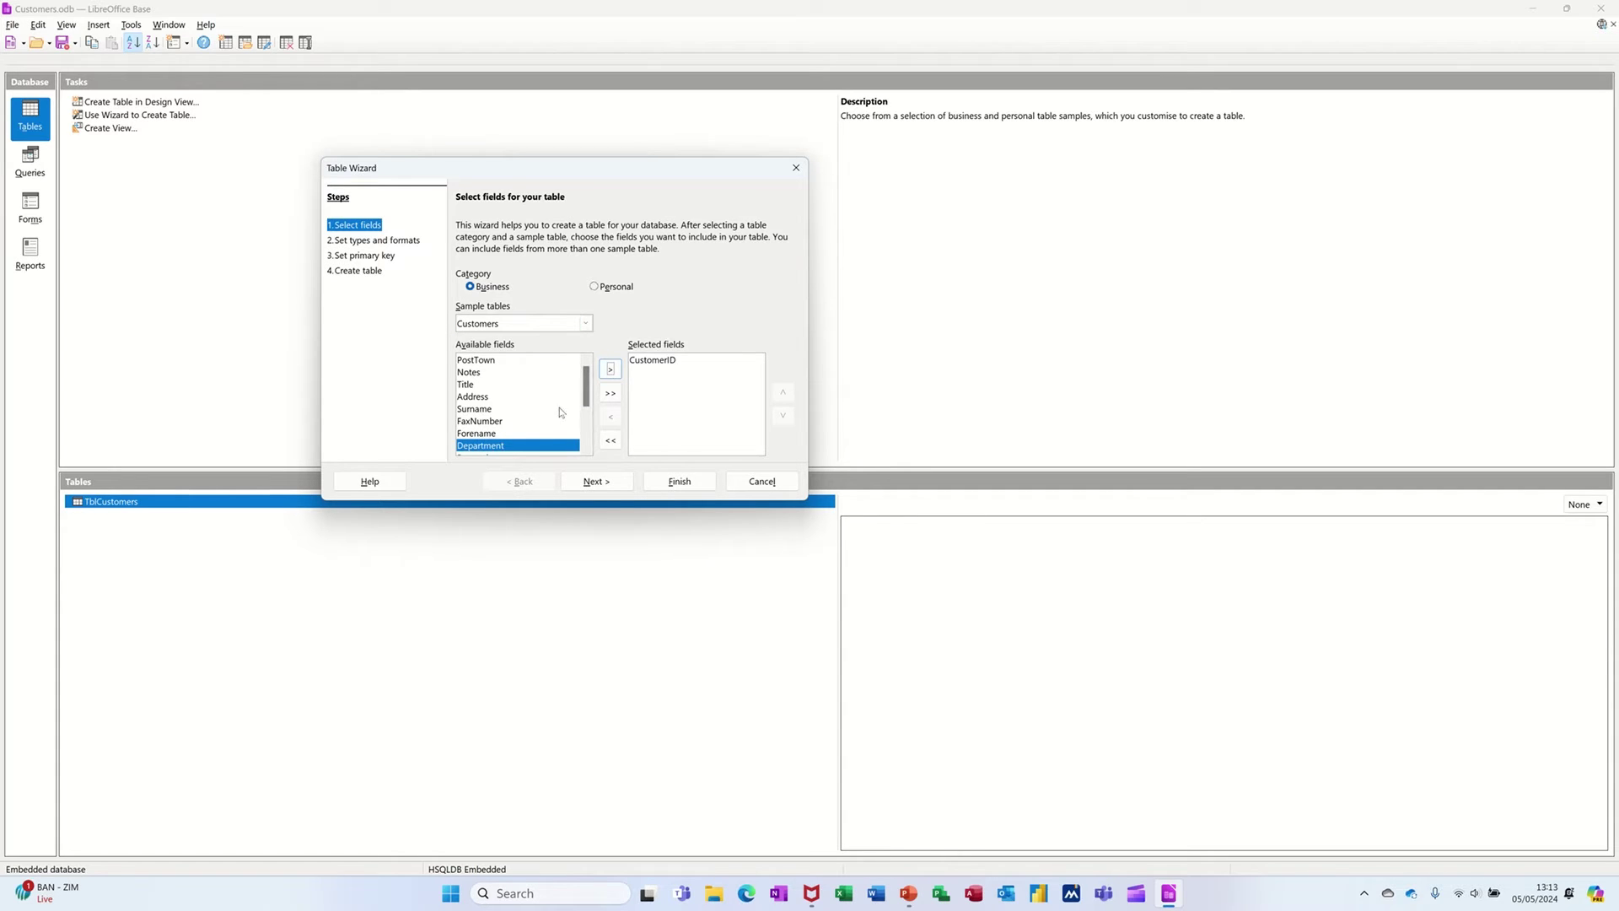
pyautogui.doubleClick(486, 387)
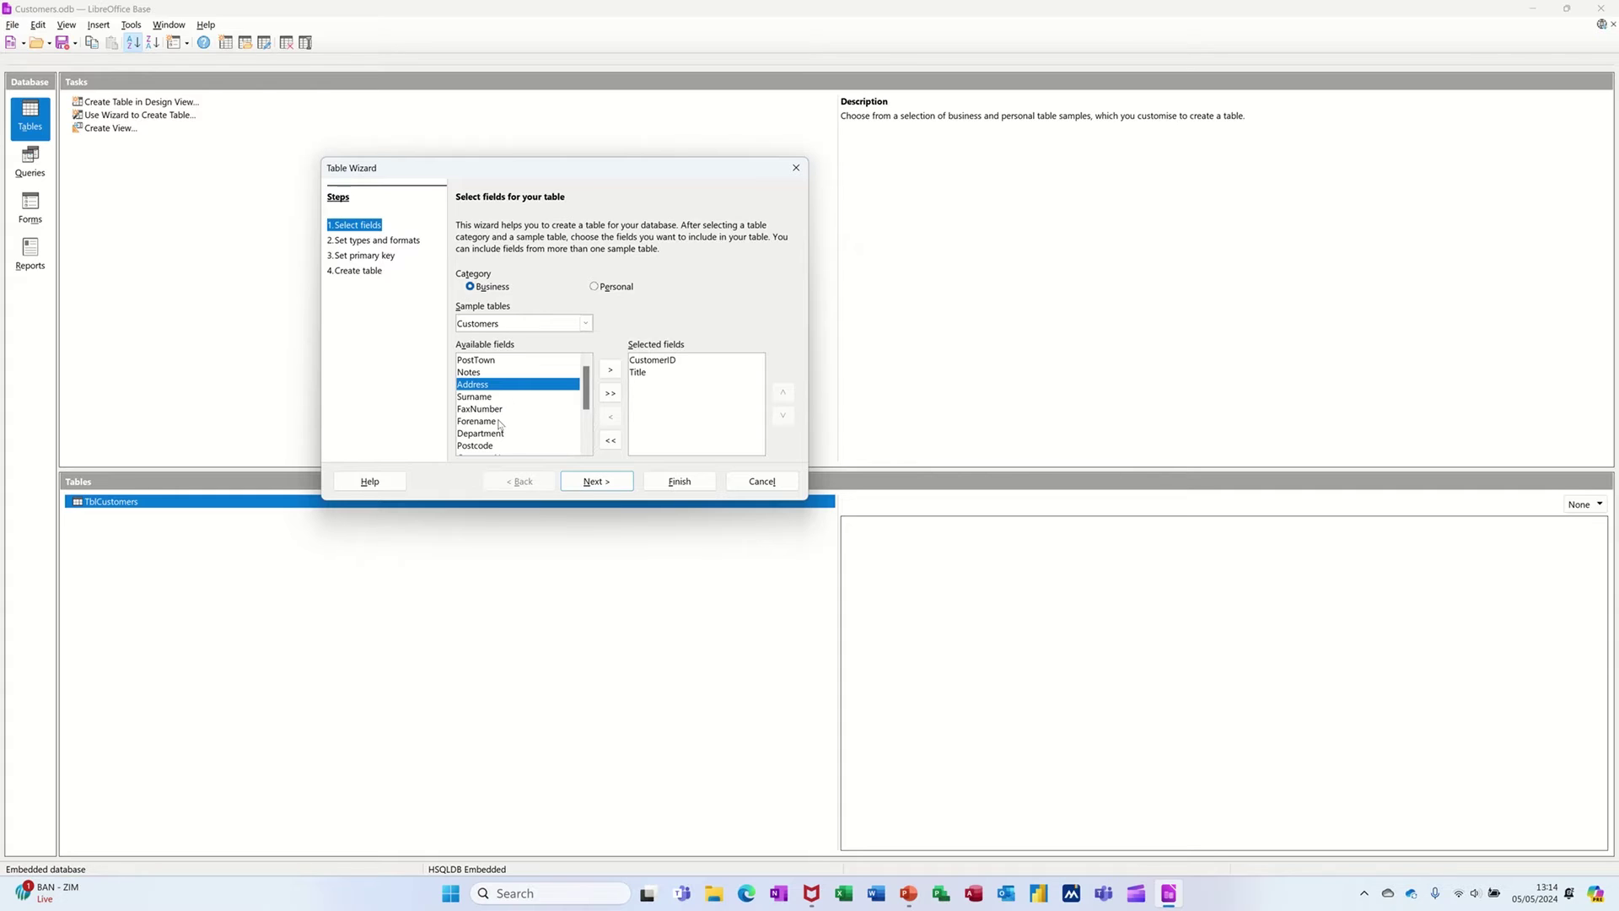
pyautogui.doubleClick(499, 422)
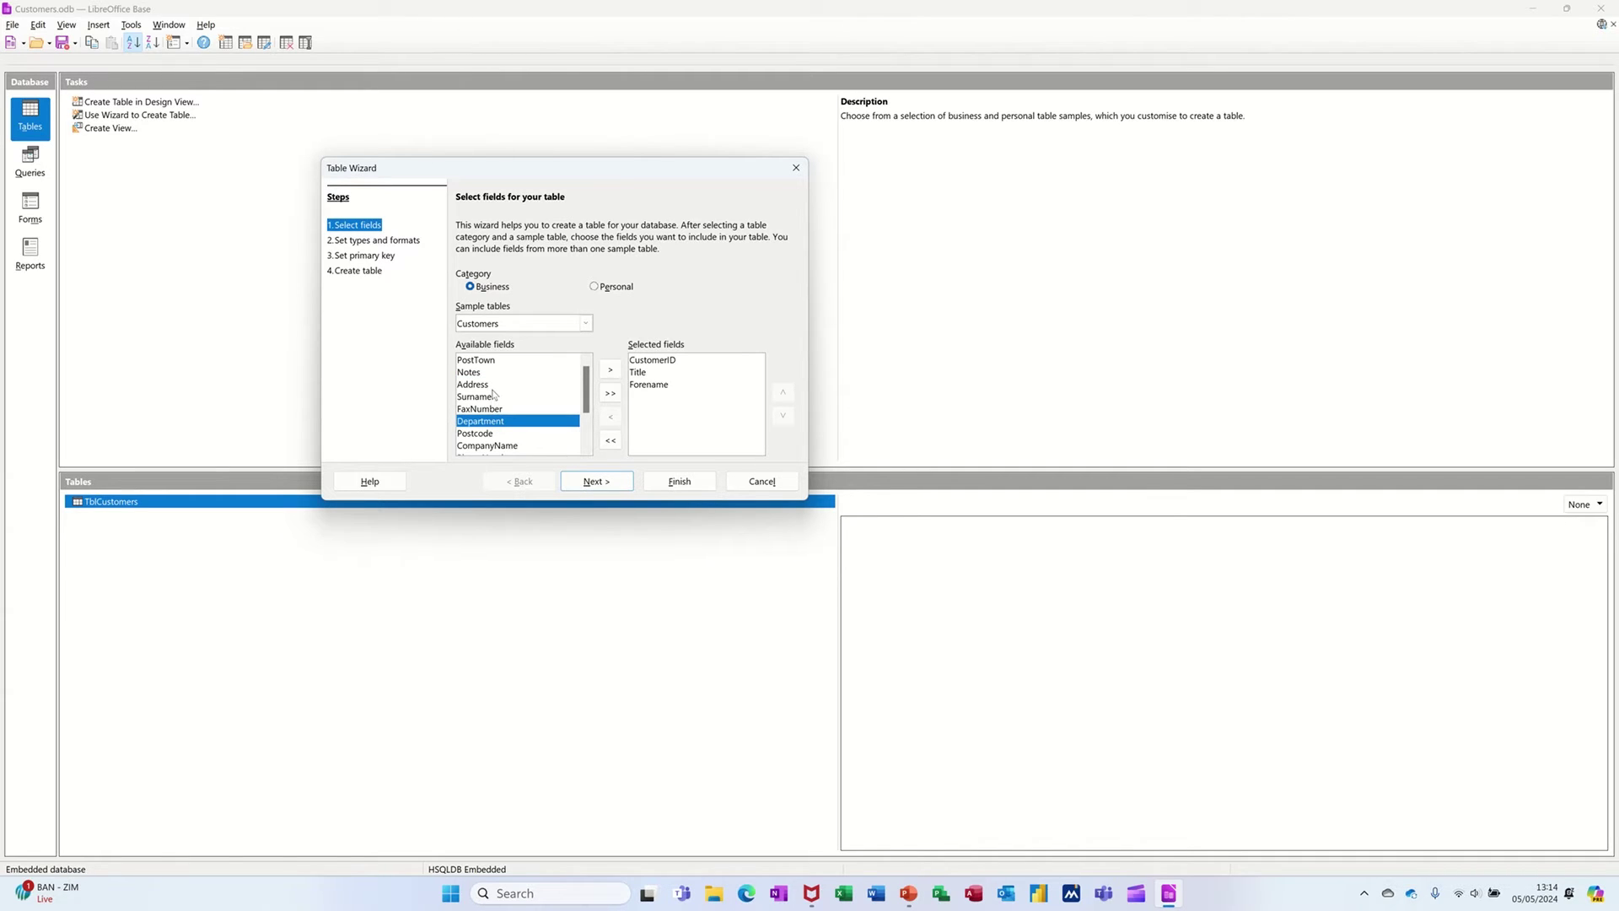
pyautogui.doubleClick(492, 389)
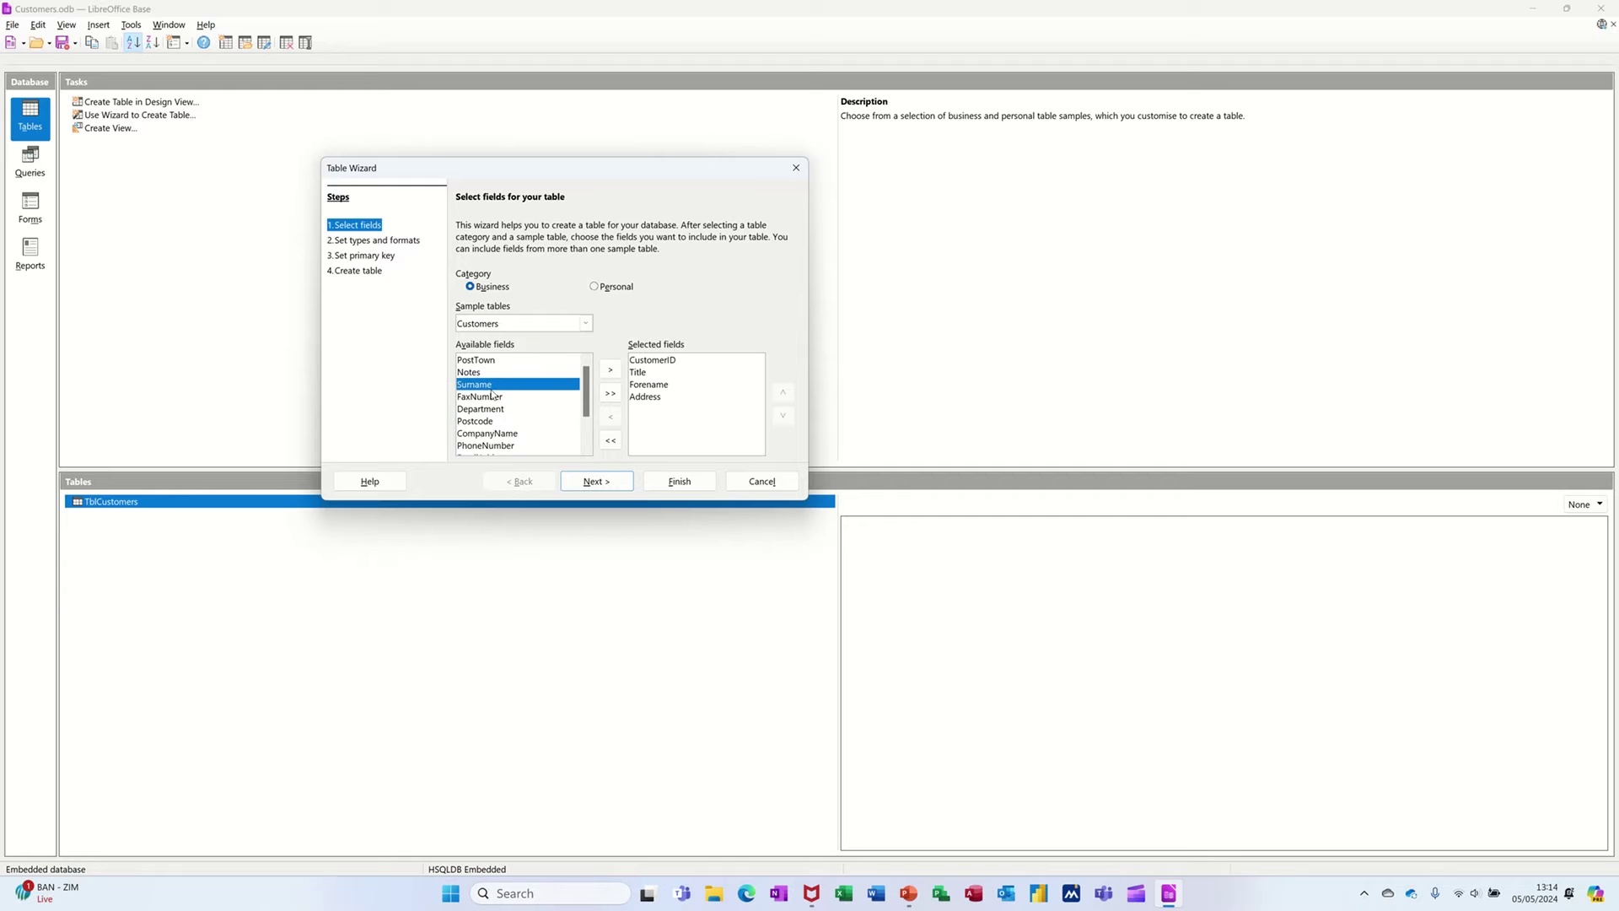
pyautogui.click(640, 400)
pyautogui.click(611, 417)
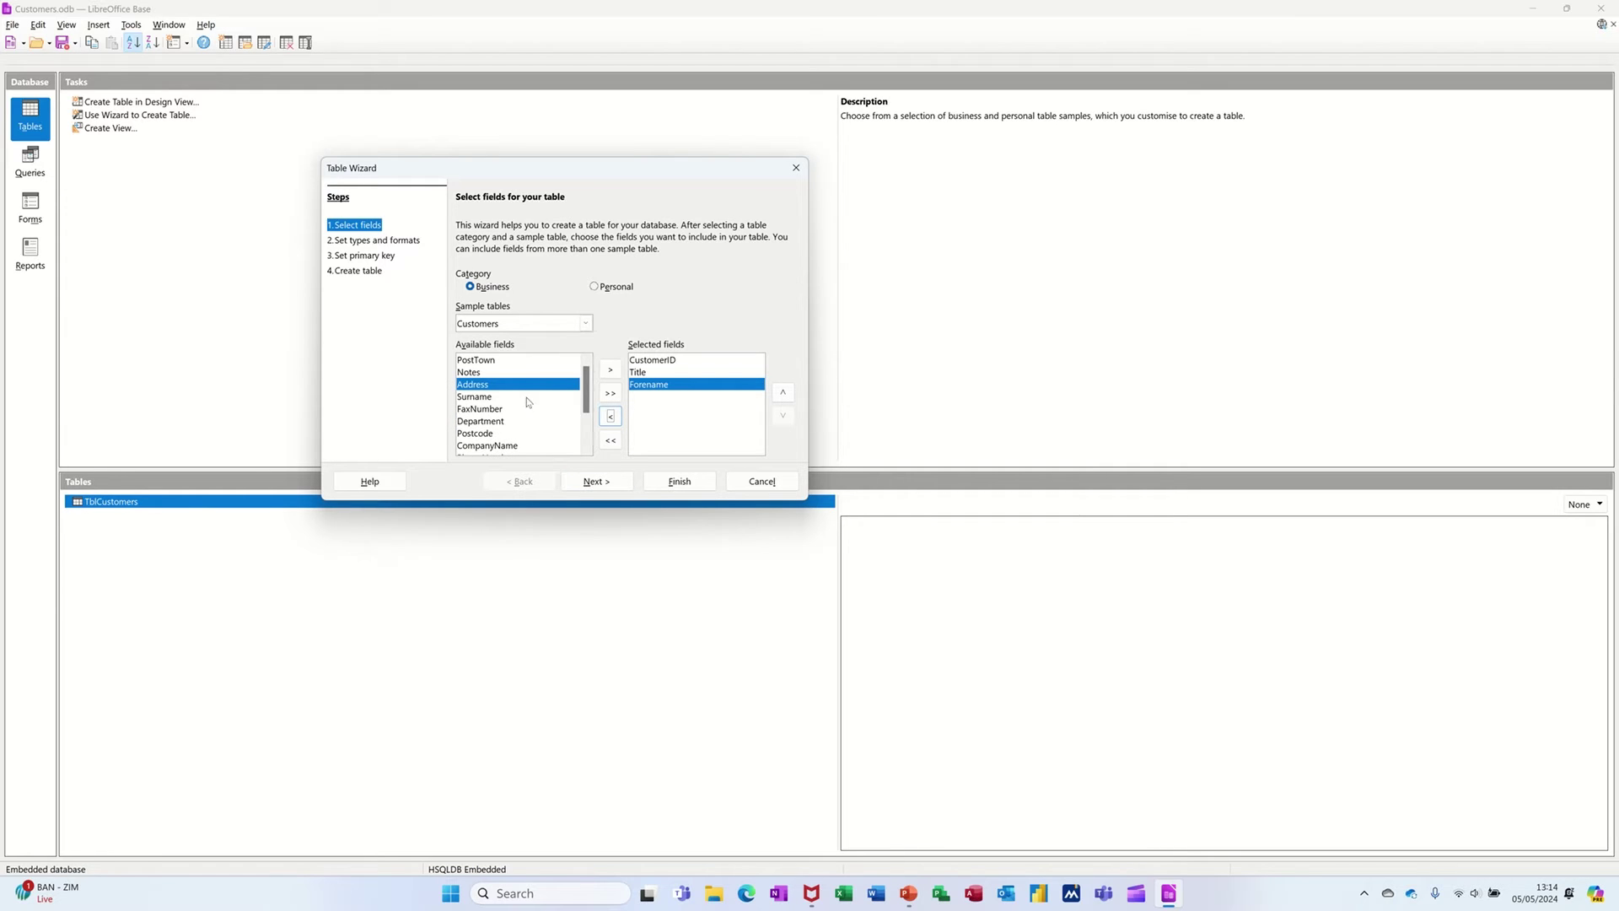
pyautogui.click(491, 398)
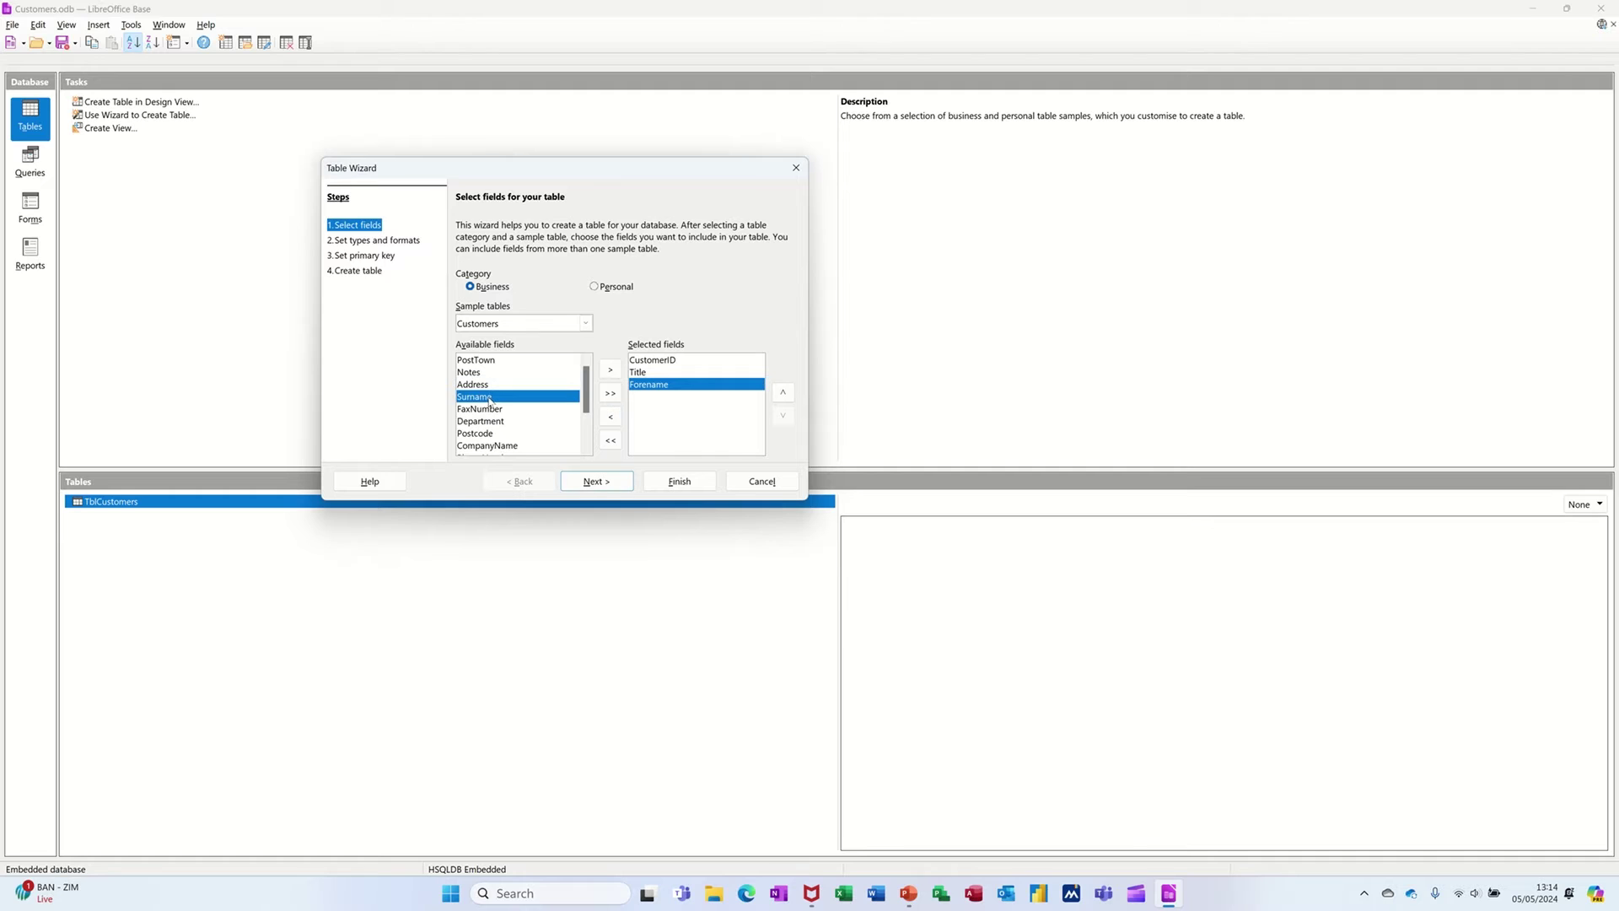
pyautogui.doubleClick(490, 398)
pyautogui.doubleClick(489, 385)
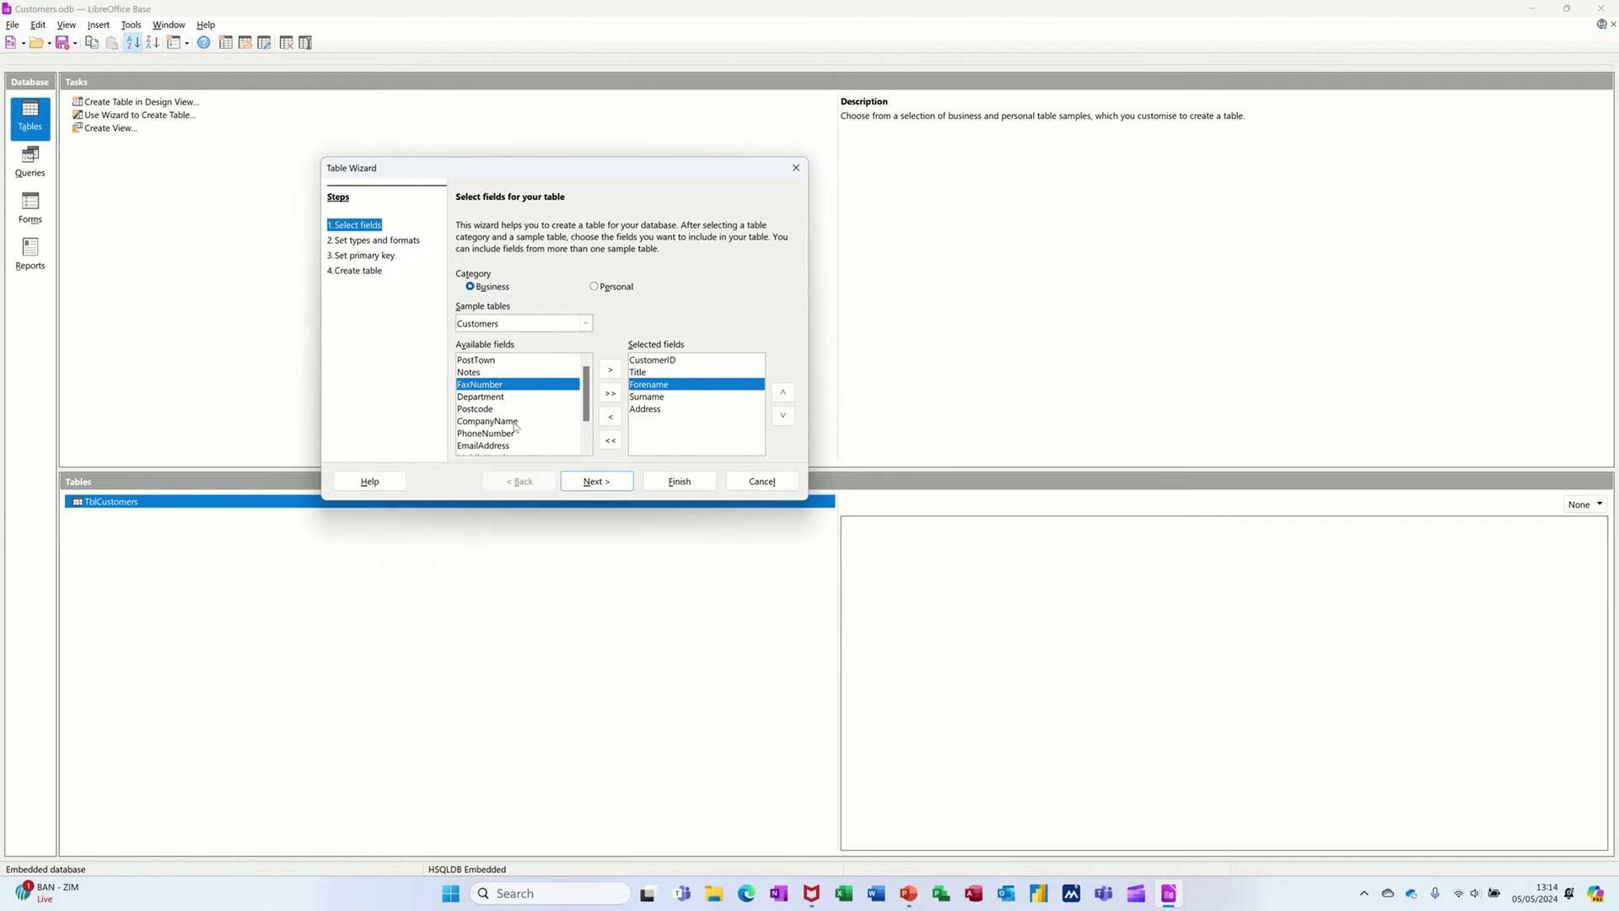
# - Add County as the sixth field and continue to the field types step
pyautogui.scroll(-1, 516, 430)
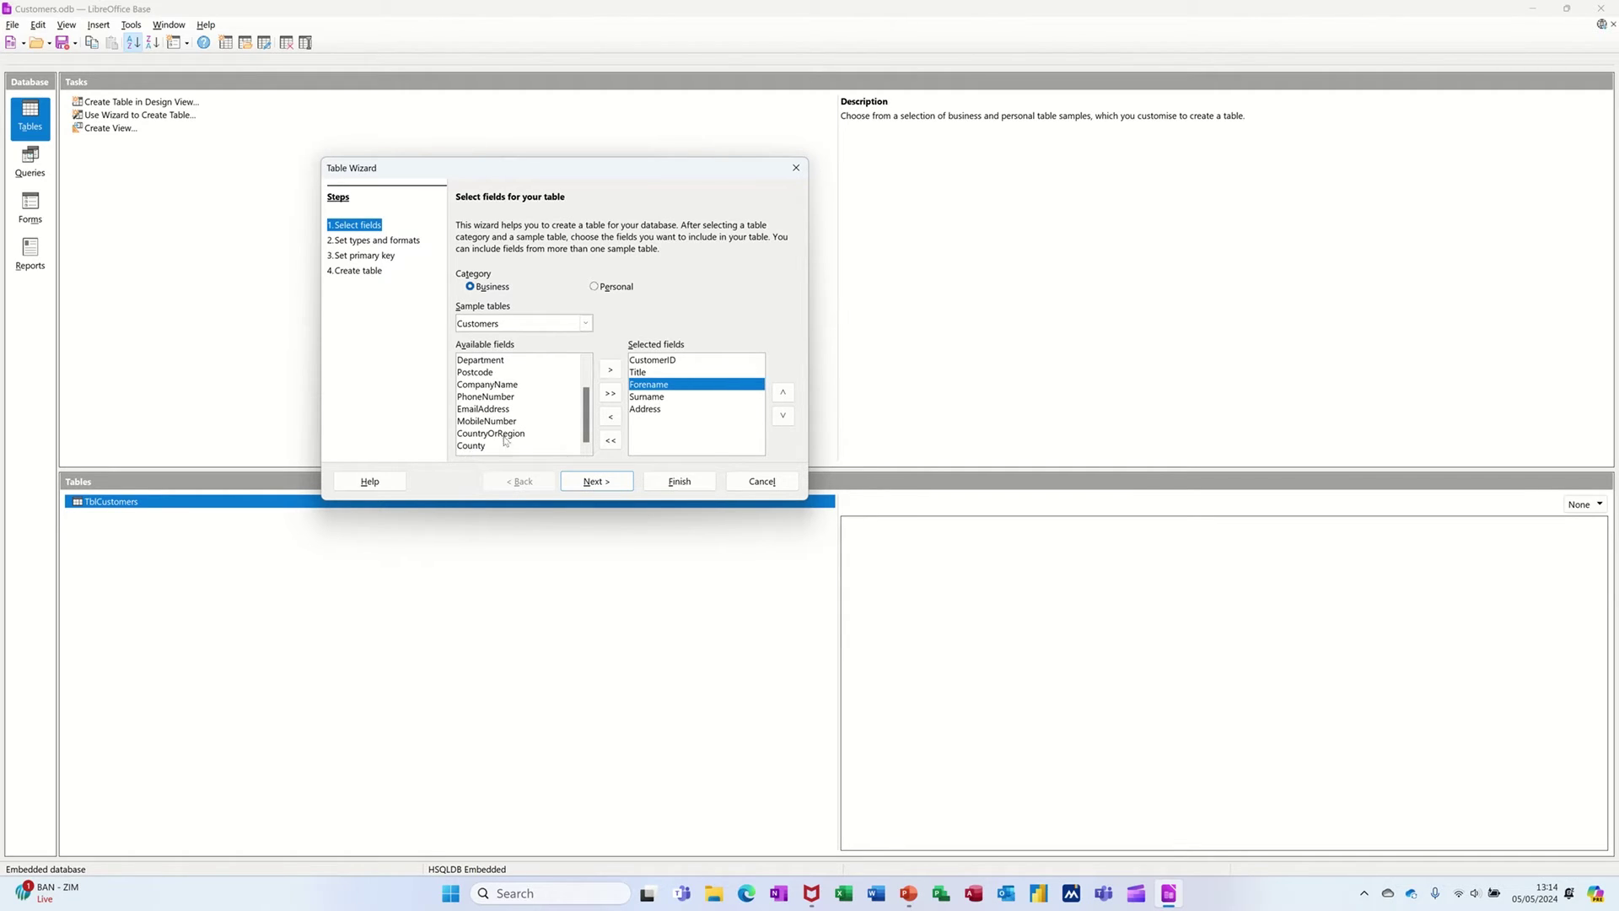
pyautogui.scroll(1, 499, 436)
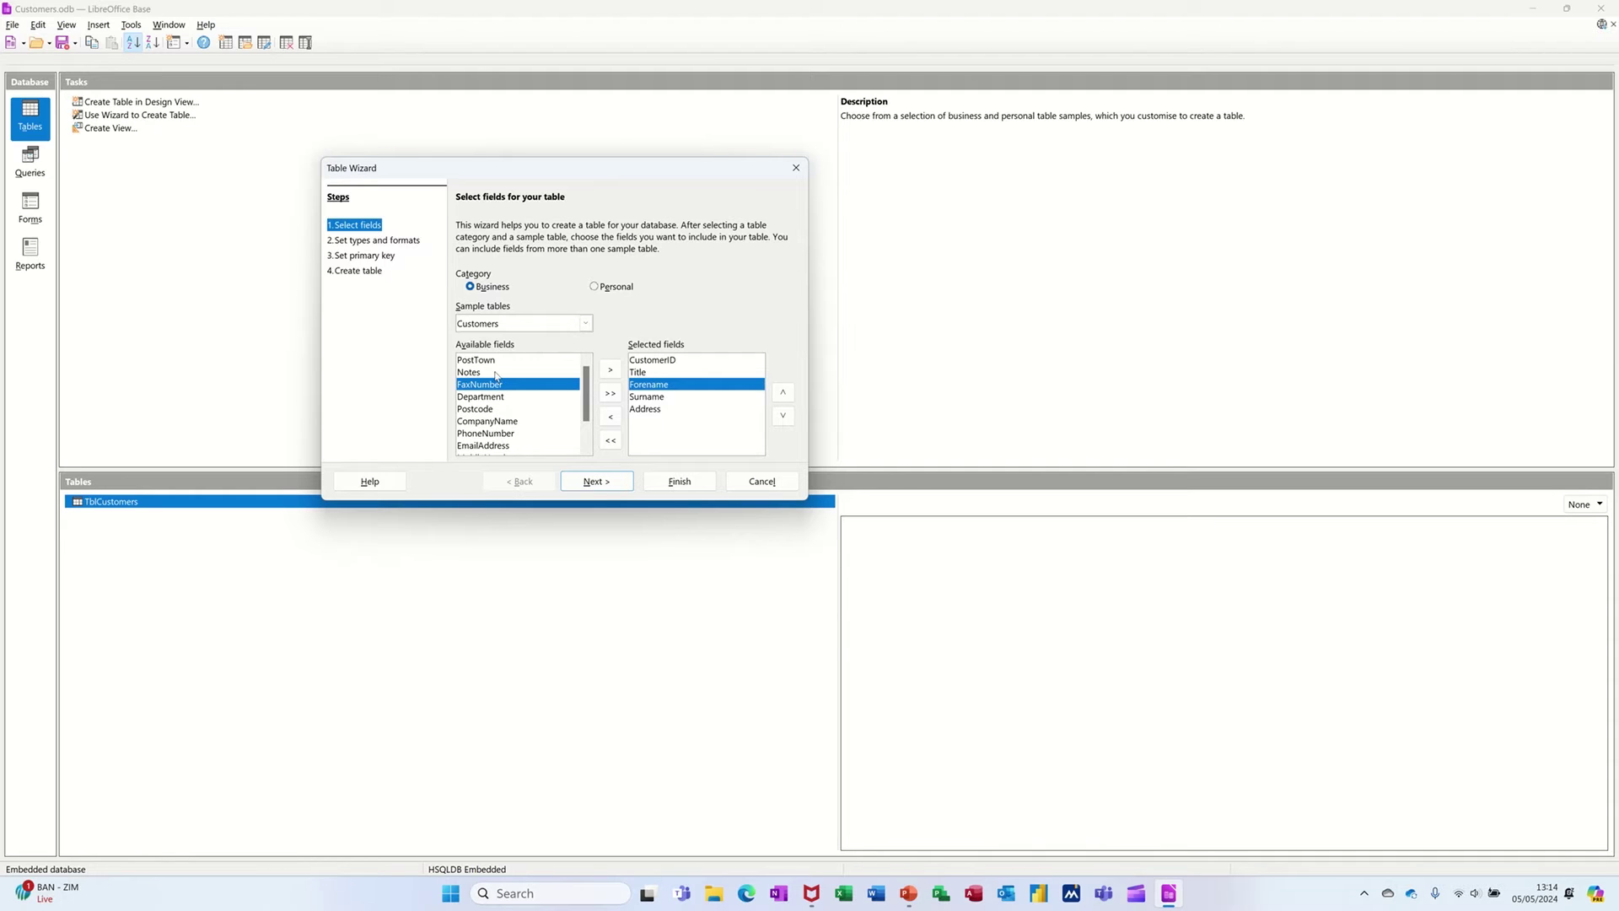
pyautogui.scroll(-1, 497, 398)
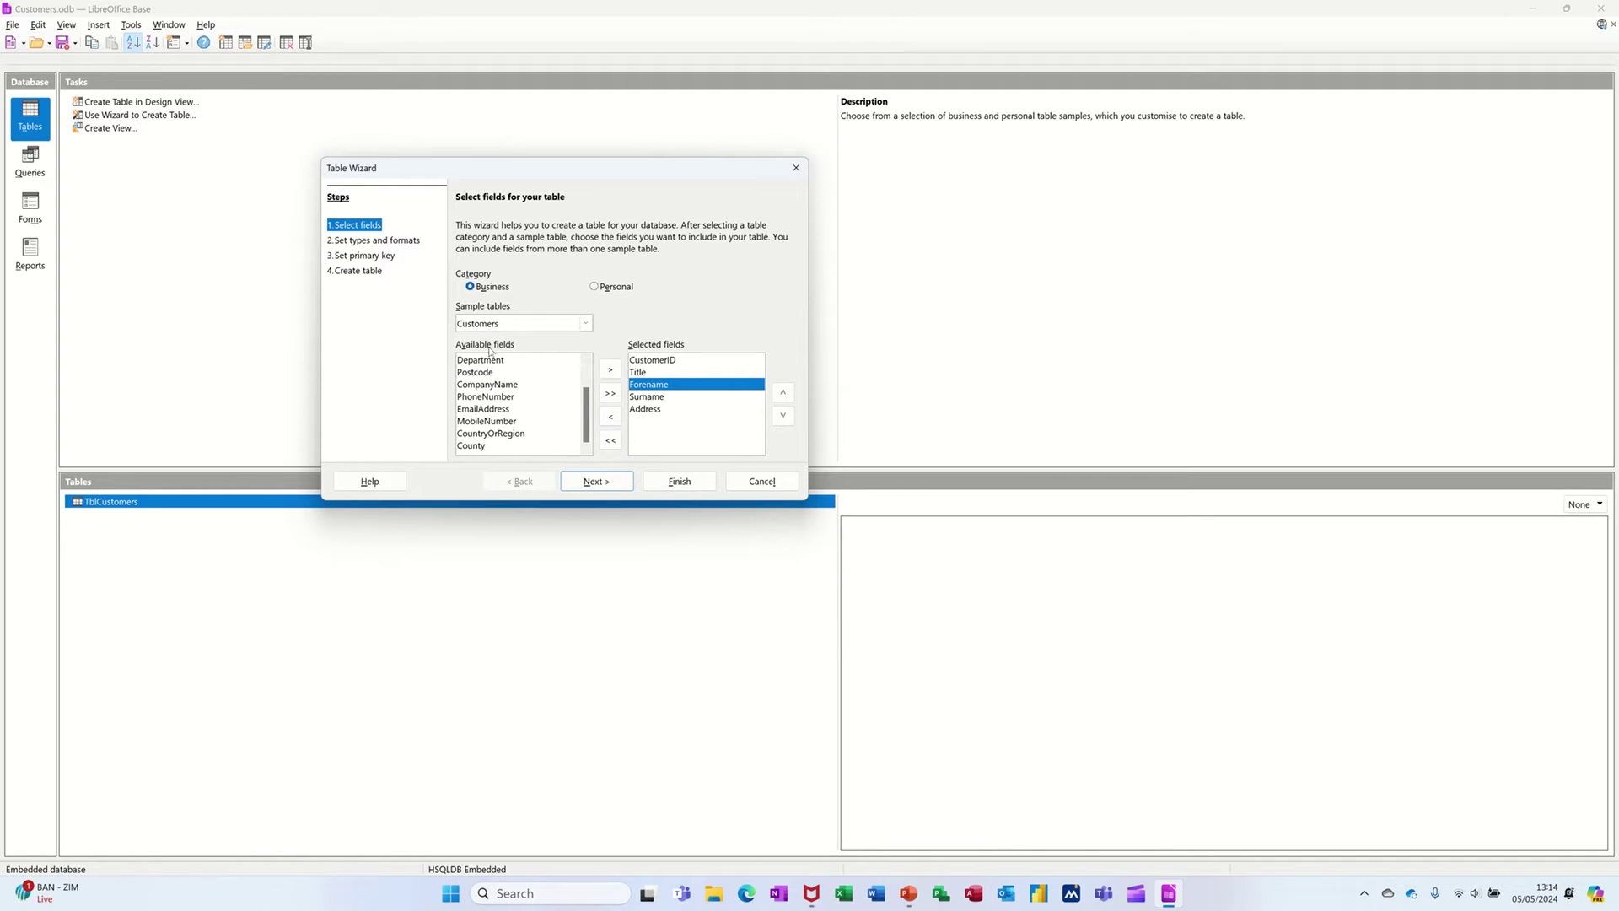
pyautogui.doubleClick(474, 446)
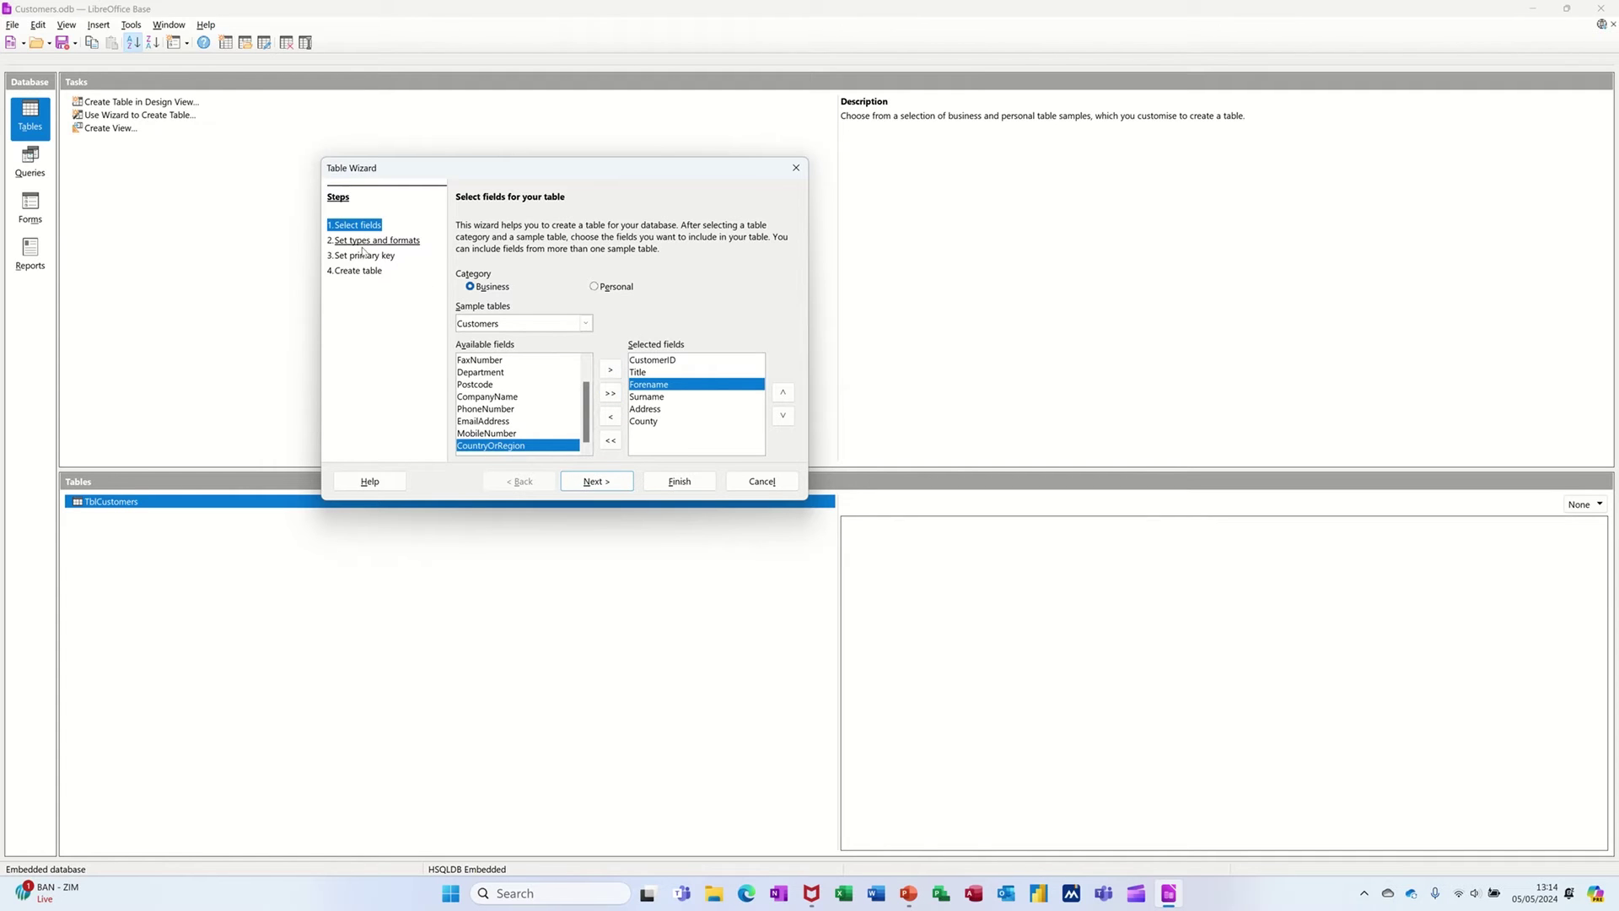
pyautogui.click(592, 482)
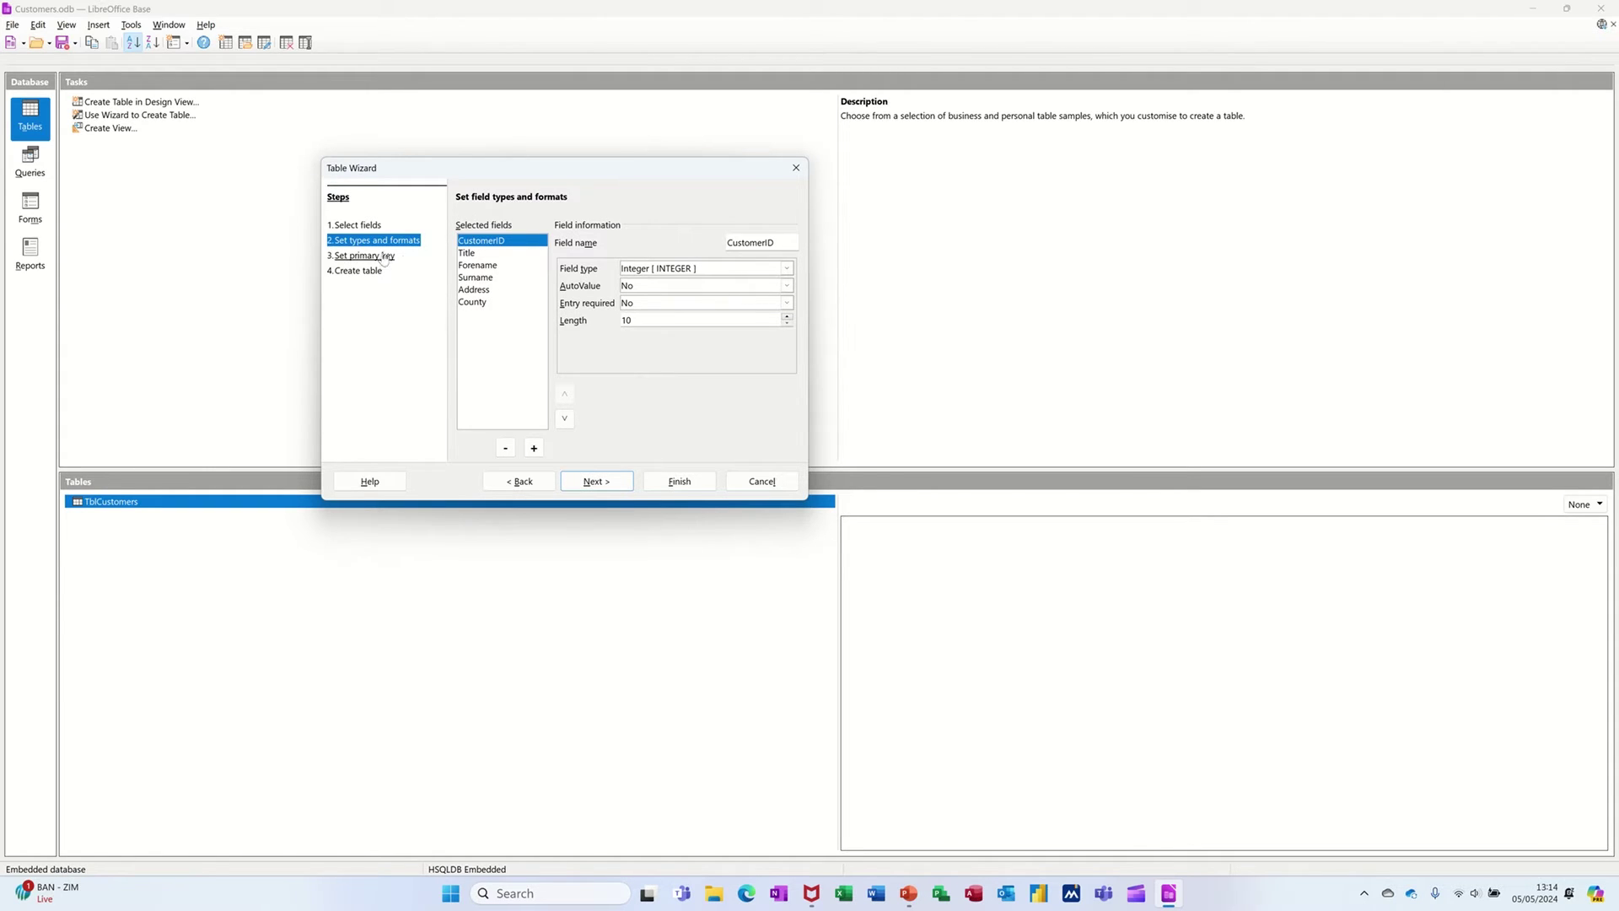
# - Review type and length for Title, Forename, Surname, Address and County, then continue
pyautogui.click(473, 255)
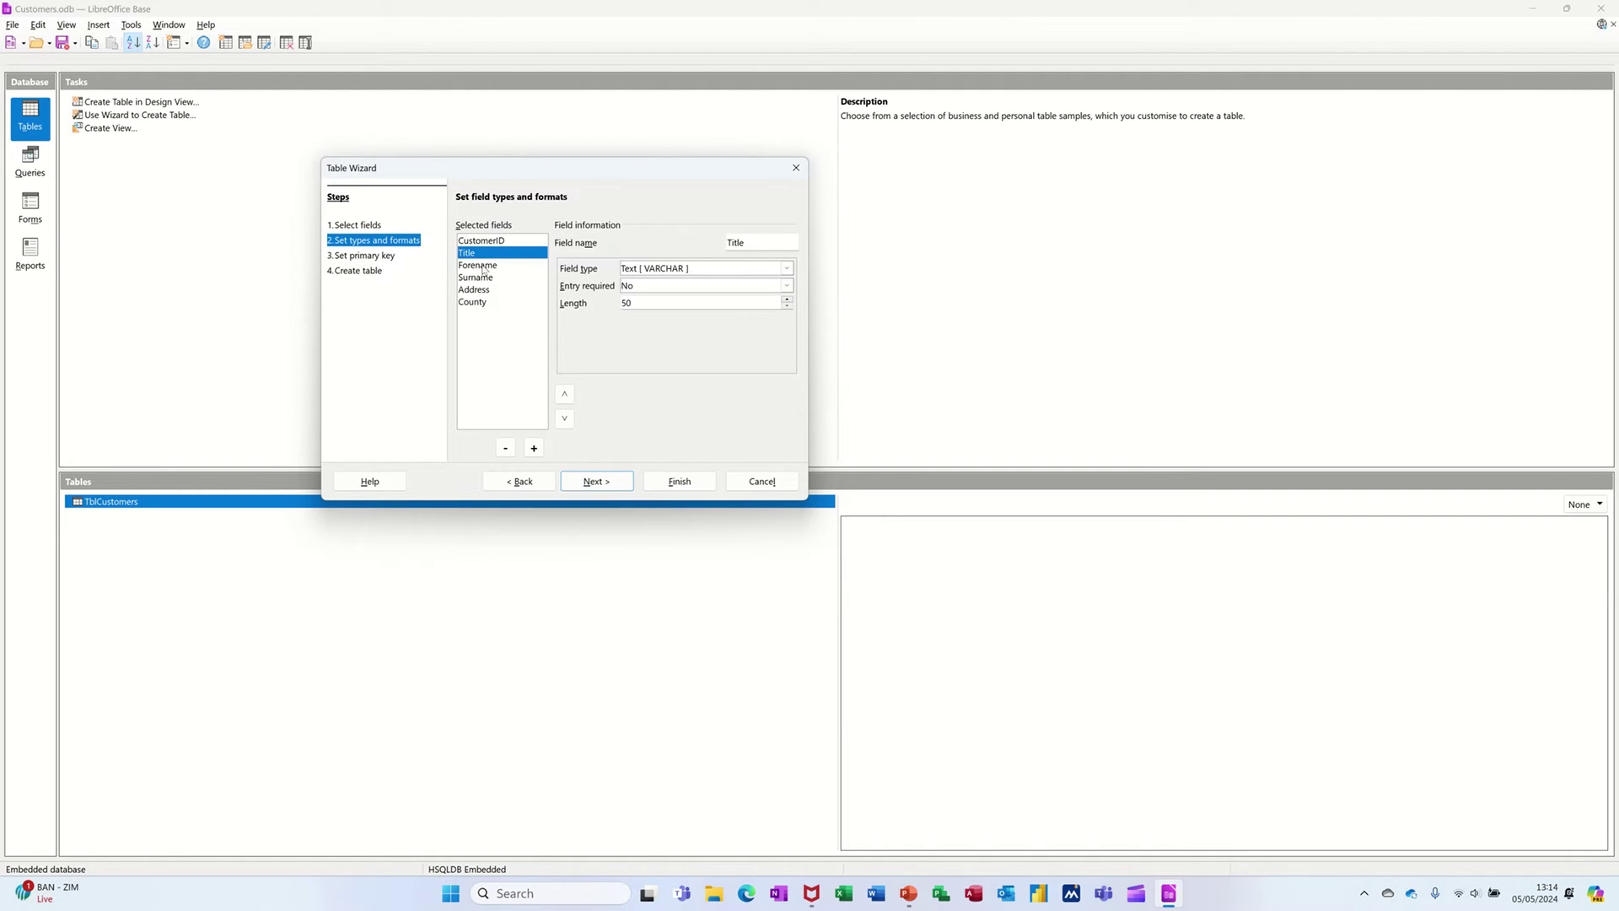
pyautogui.click(477, 266)
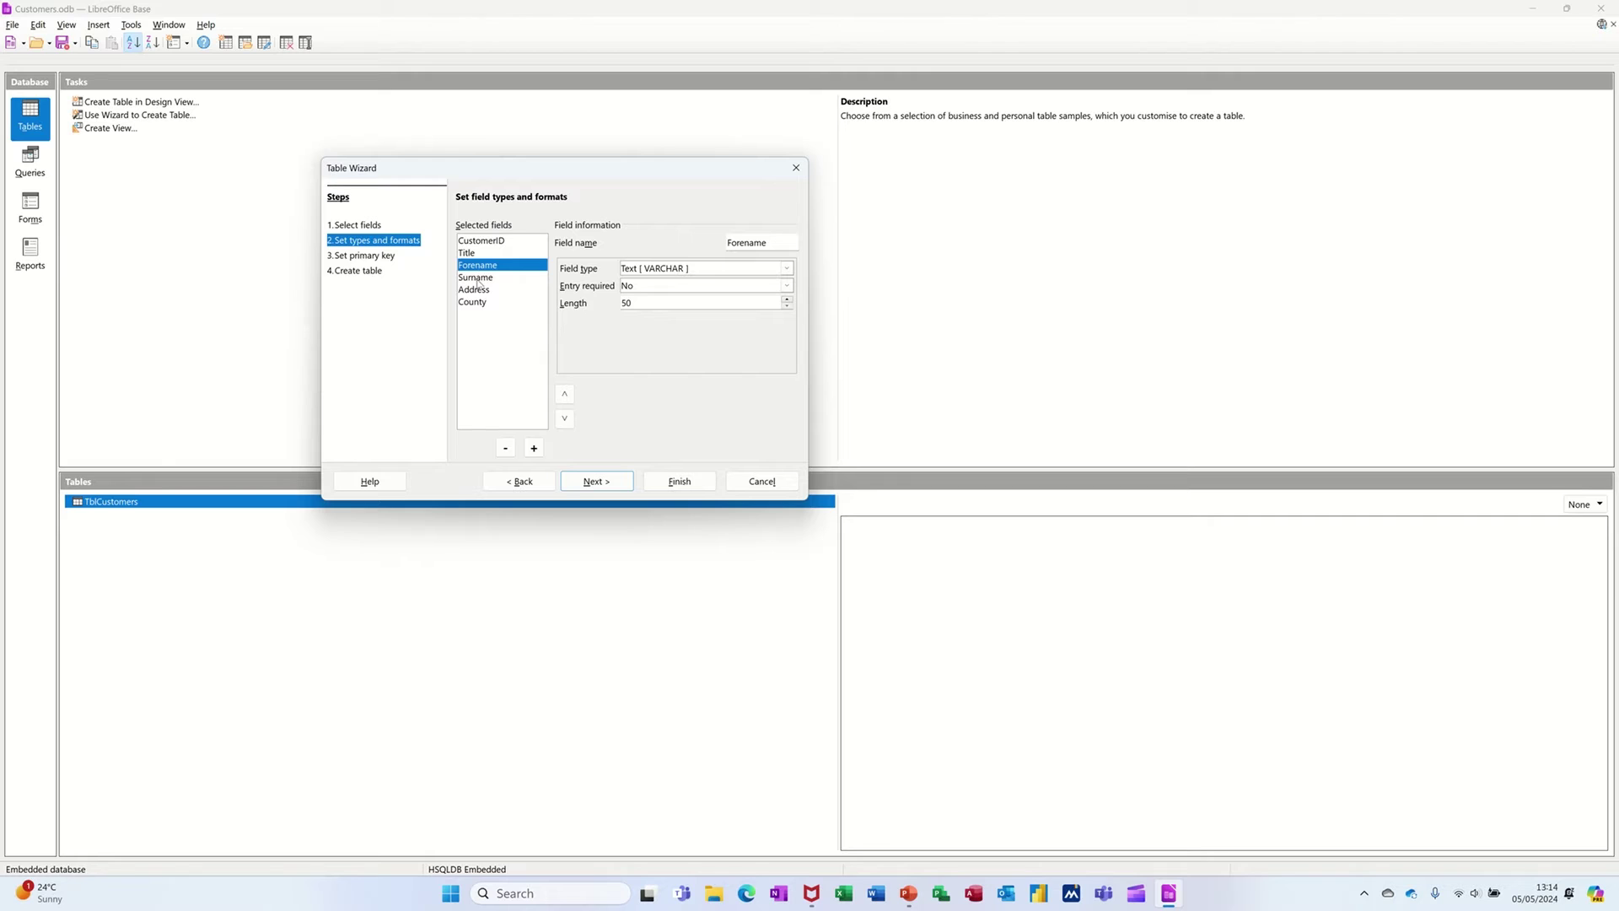
pyautogui.click(478, 278)
pyautogui.click(475, 291)
pyautogui.click(478, 302)
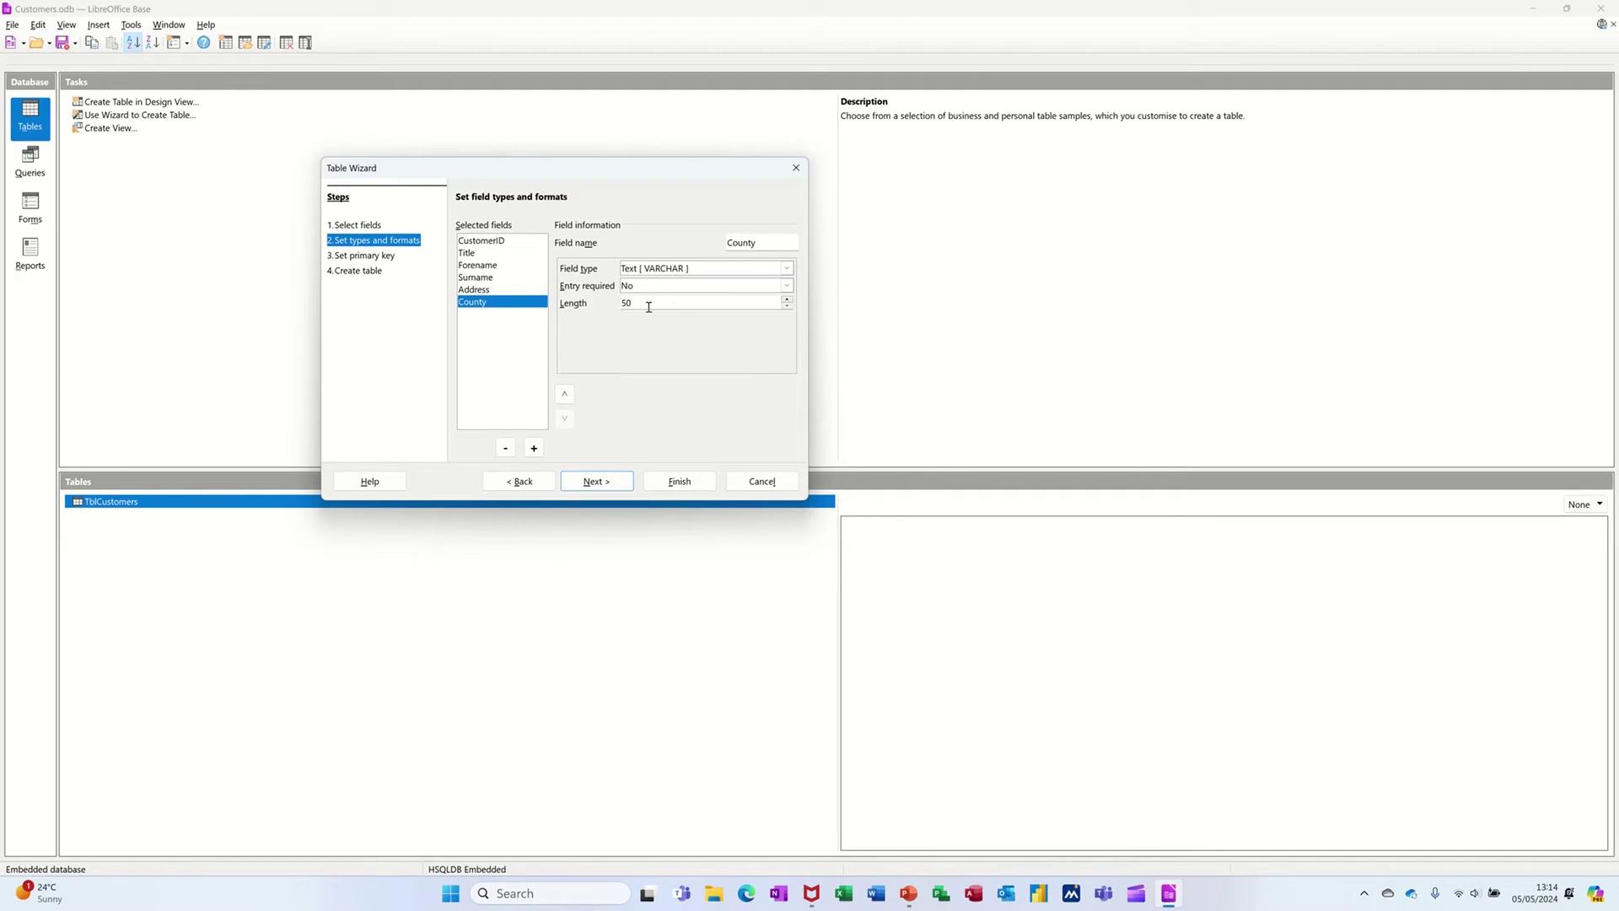
pyautogui.click(595, 484)
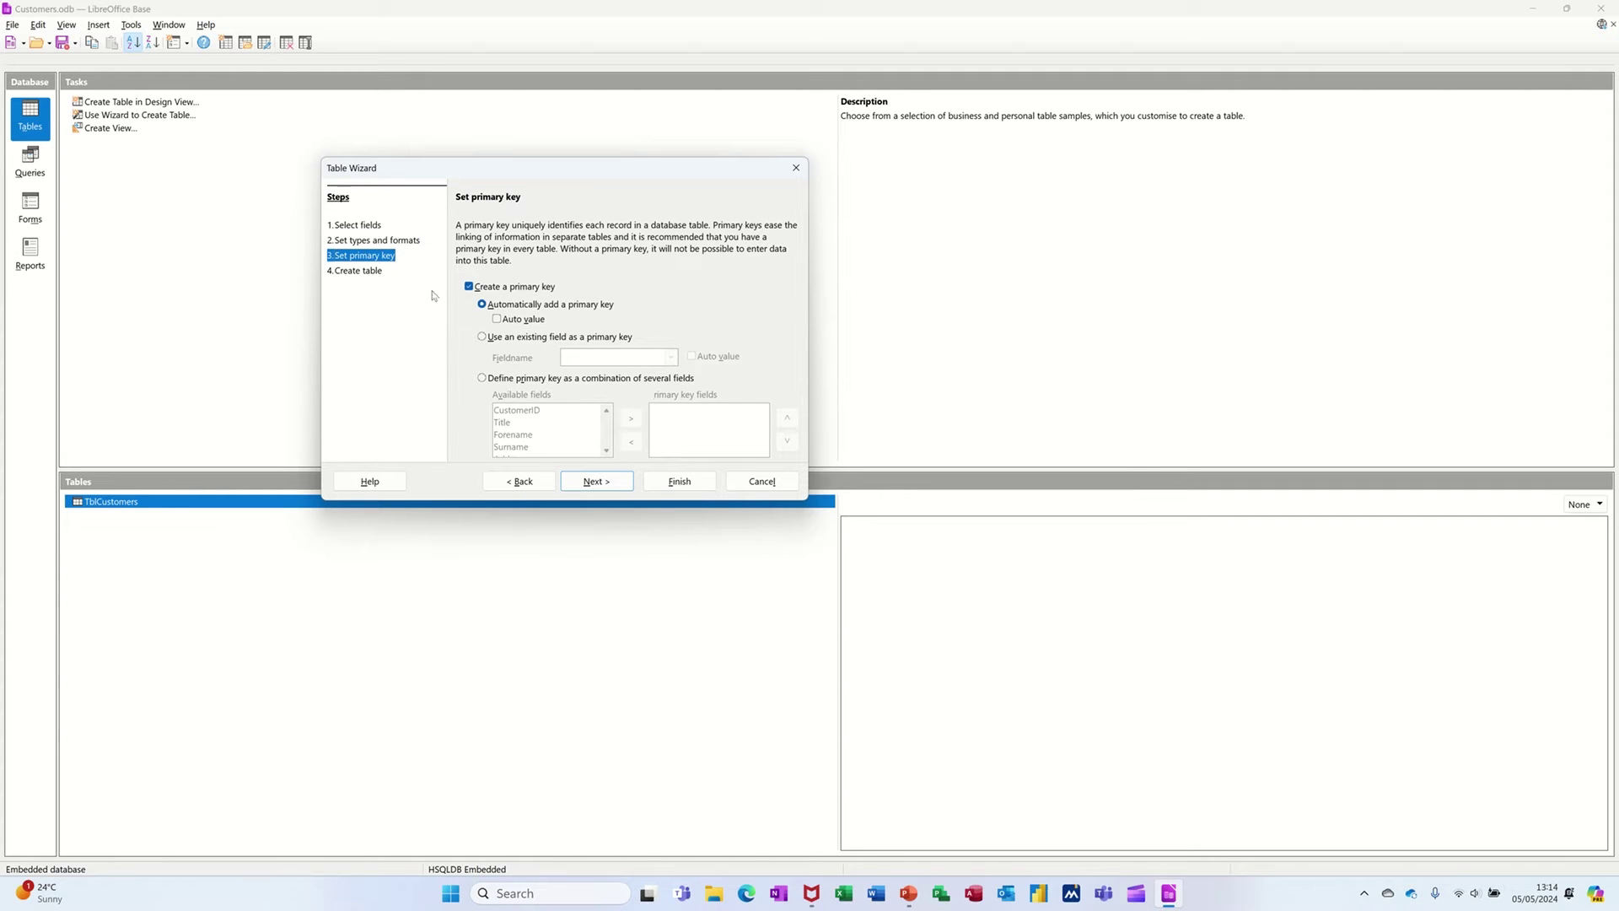
# - Set existing field CustomerID as the primary key with Auto value enabled
pyautogui.click(481, 337)
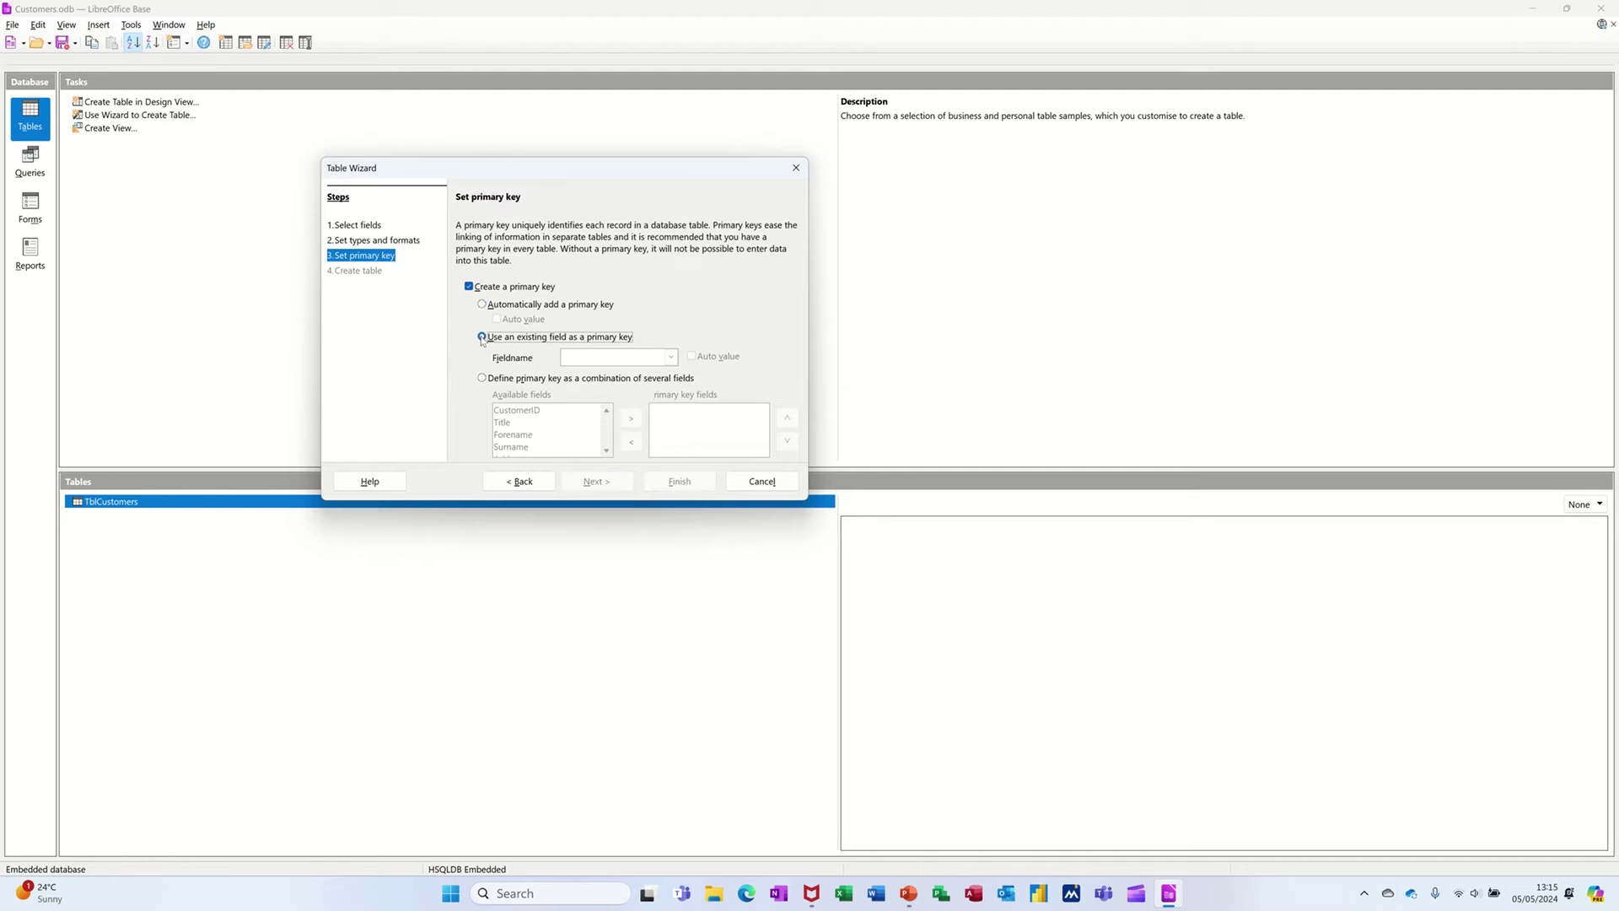
pyautogui.click(670, 357)
pyautogui.click(651, 373)
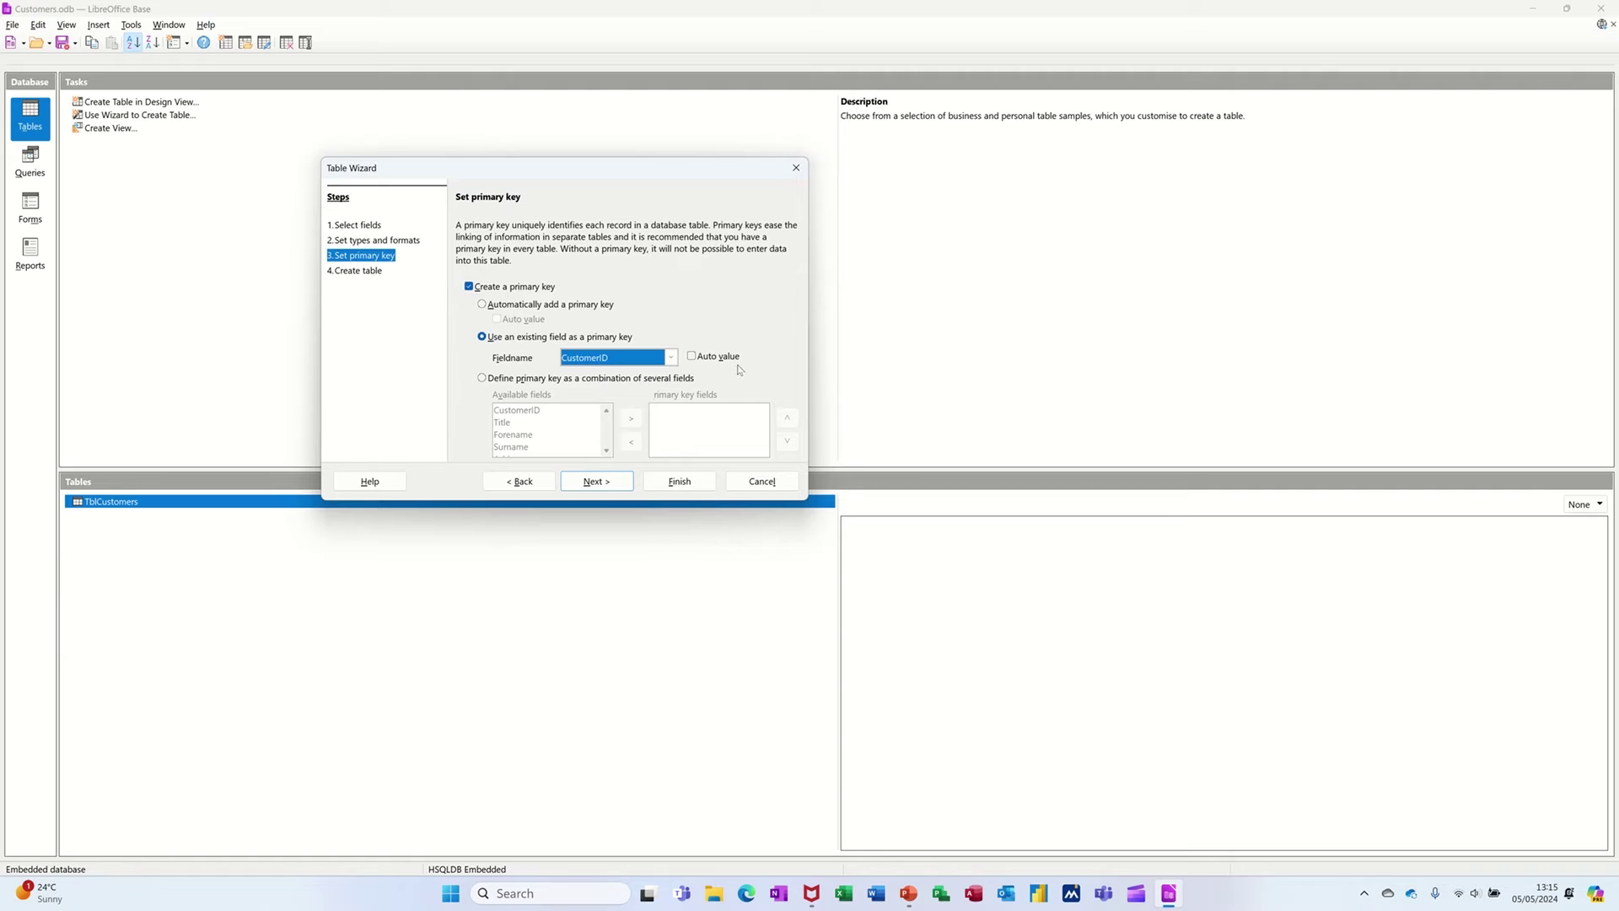
pyautogui.click(694, 357)
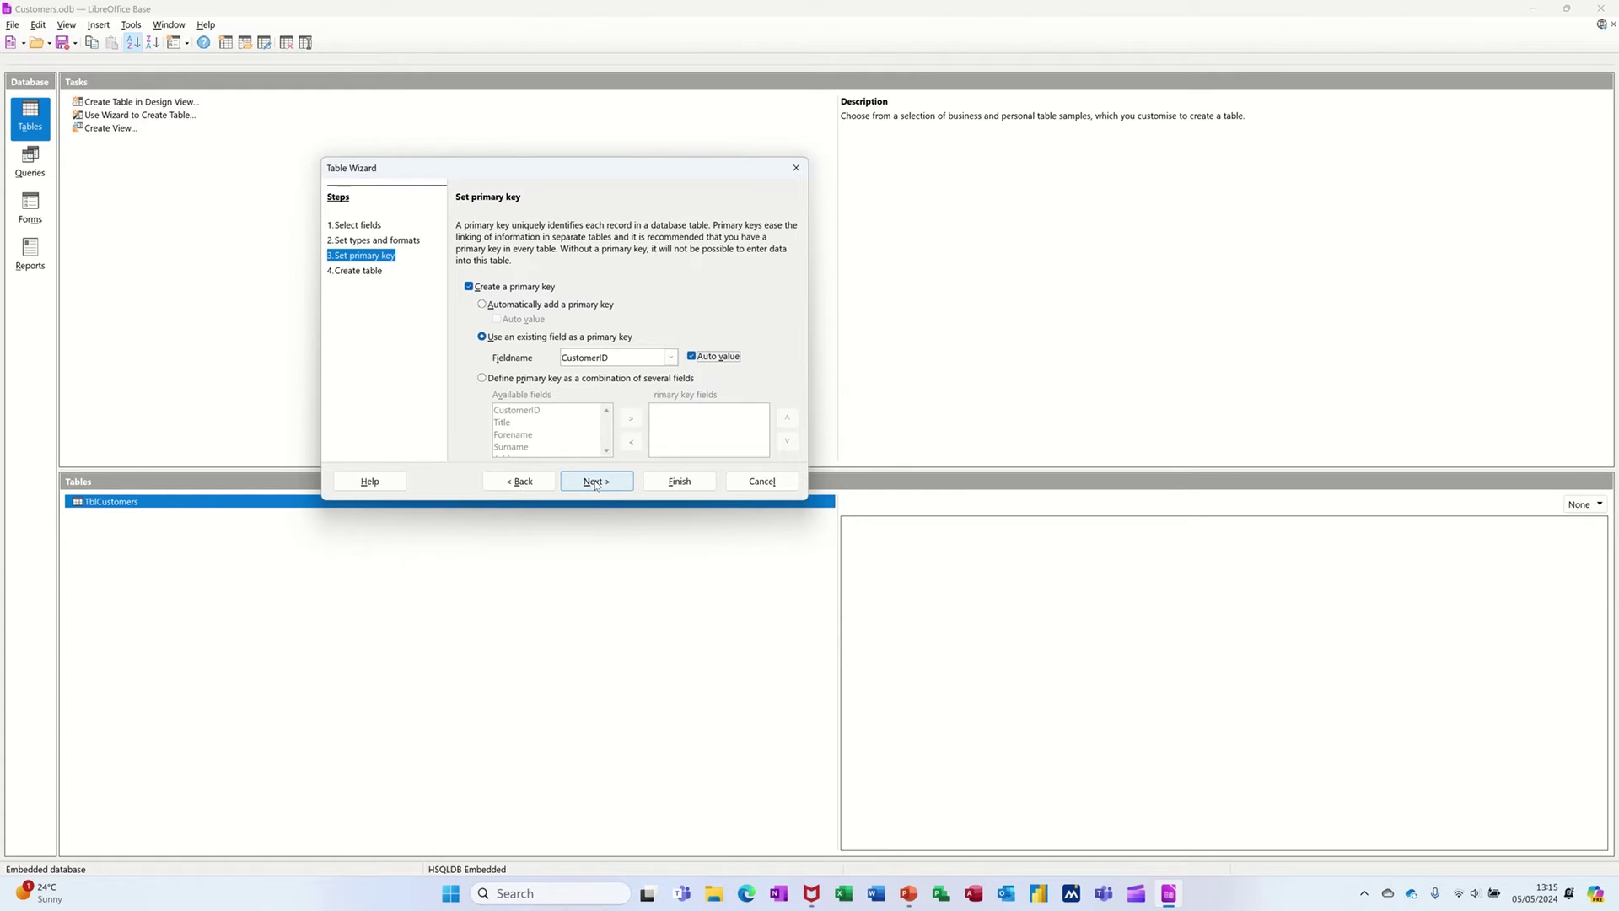
pyautogui.click(595, 482)
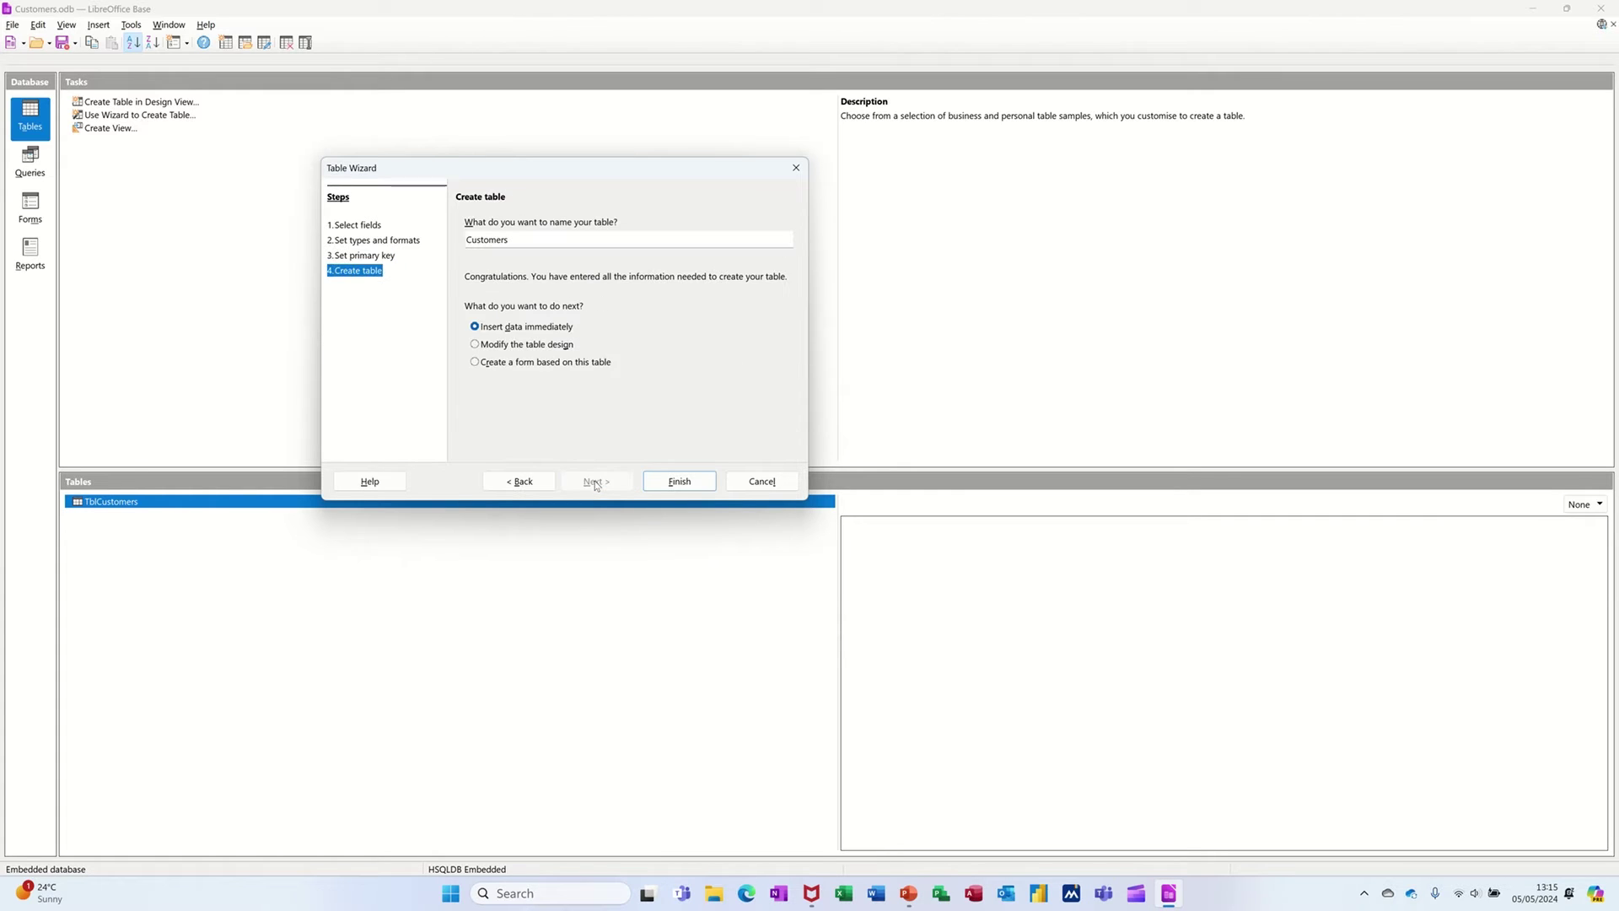
# - Name the table TblCustomers1 and create it, opening it for data entry
pyautogui.click(467, 239)
pyautogui.write('Tbl')
pyautogui.click(535, 241)
pyautogui.click(669, 482)
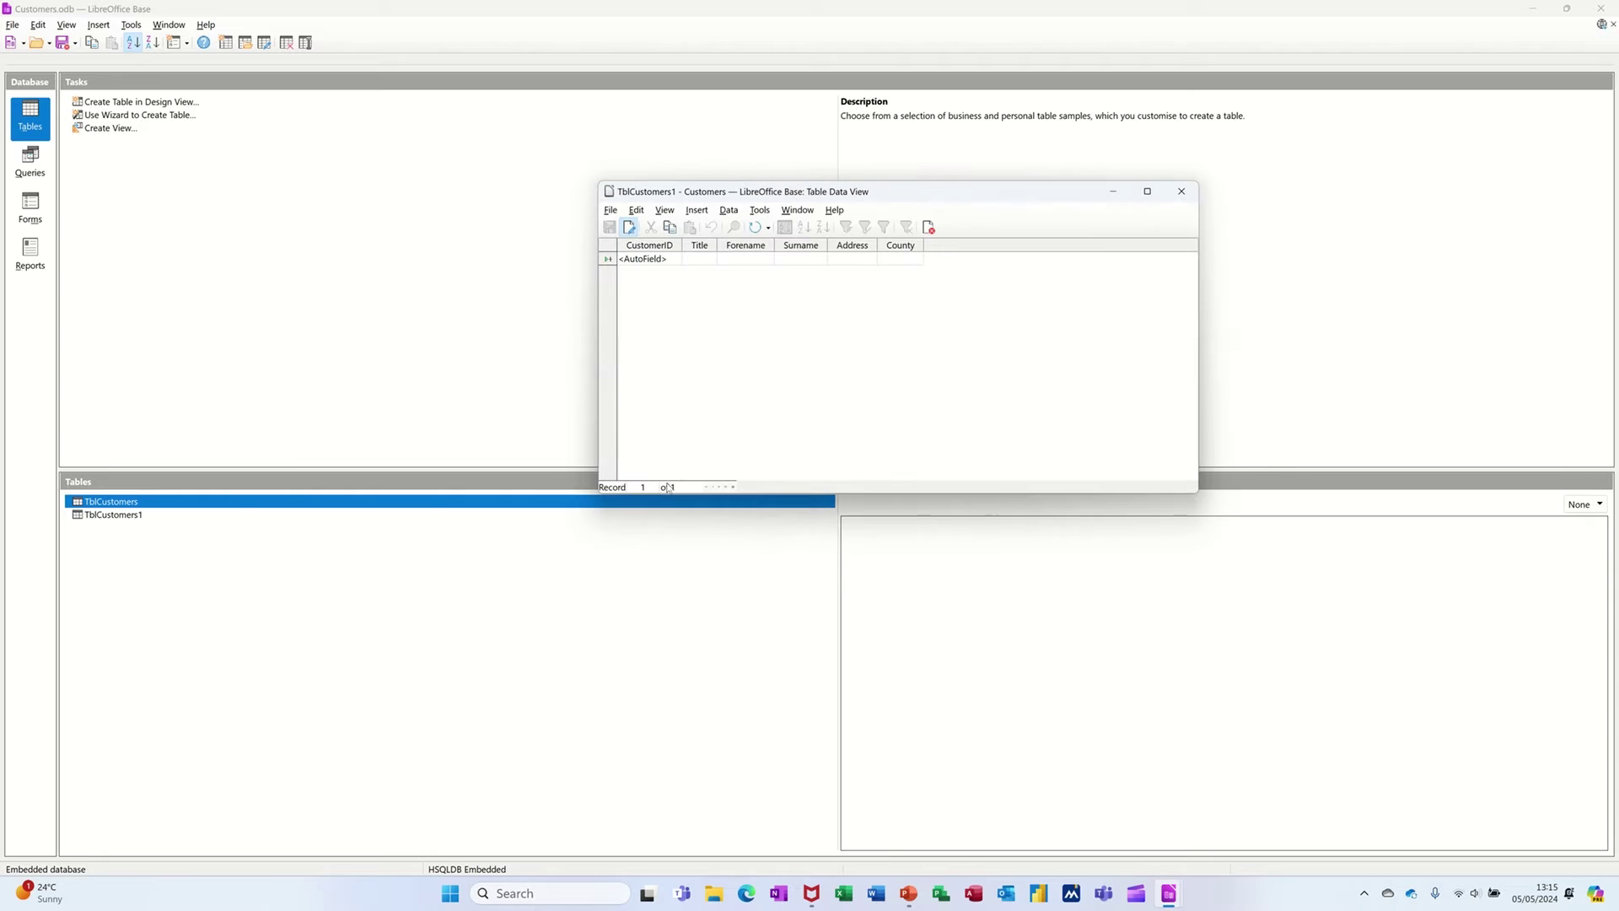
# - Enter and save a first customer record titled Mr with forename, surname, address and county
pyautogui.click(699, 259)
pyautogui.write('Mr')
pyautogui.press('Tab')
pyautogui.press('Tab')
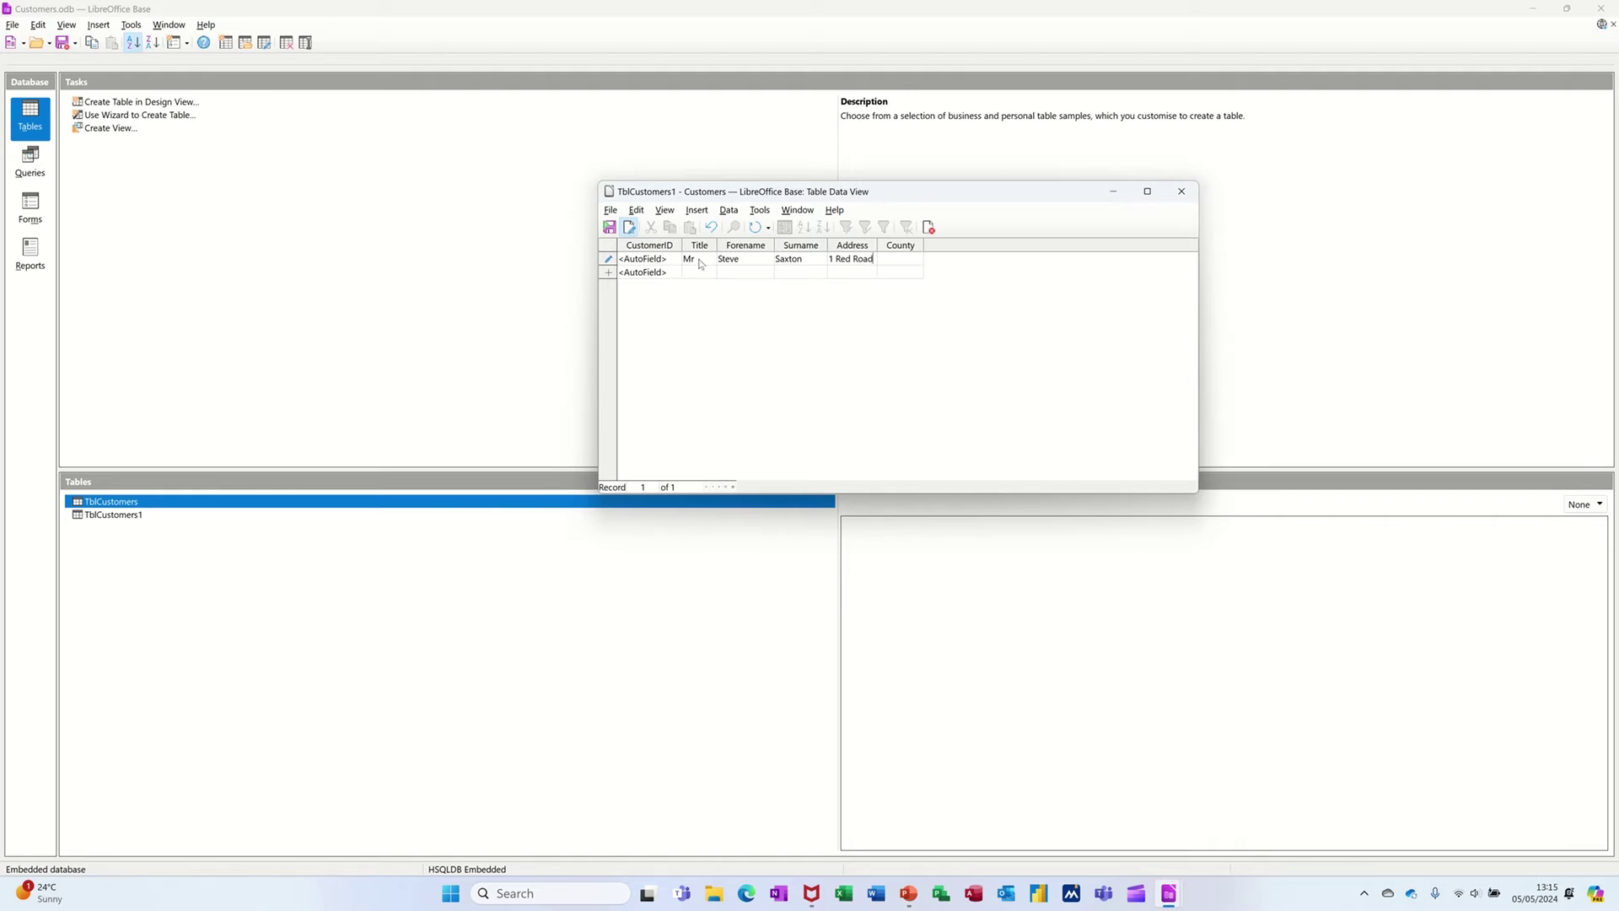
pyautogui.press('Tab')
pyautogui.write('West Y')
pyautogui.write('or')
pyautogui.write('kshire')
pyautogui.press('Return')
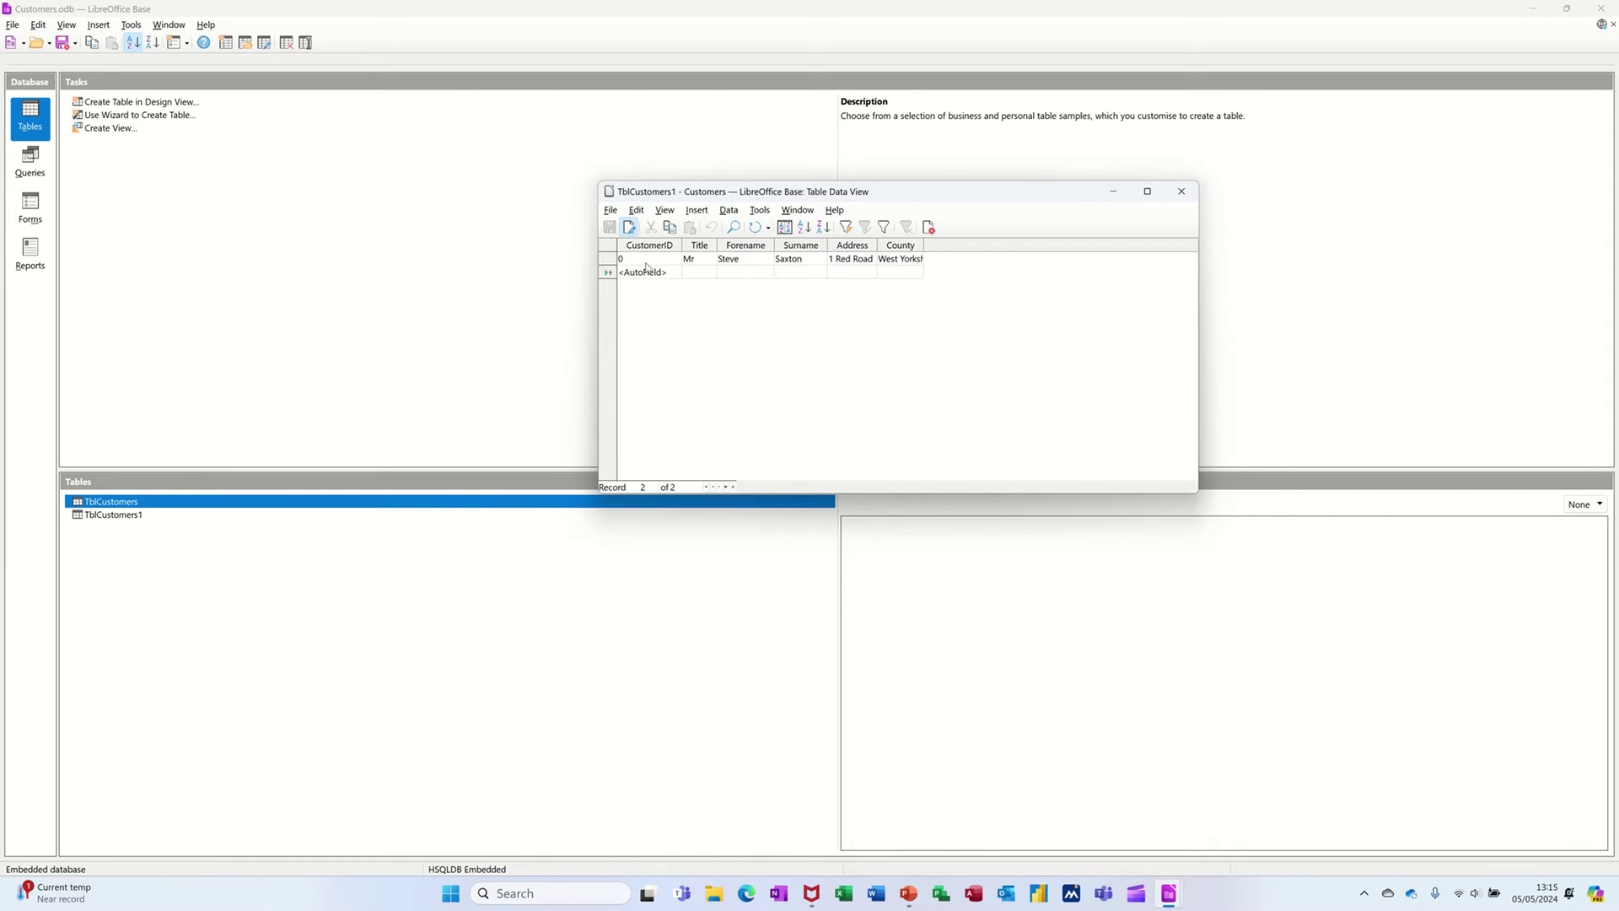
# - Add and save a second record with title Mrs
pyautogui.click(699, 273)
pyautogui.write('Mrs')
pyautogui.press('Tab')
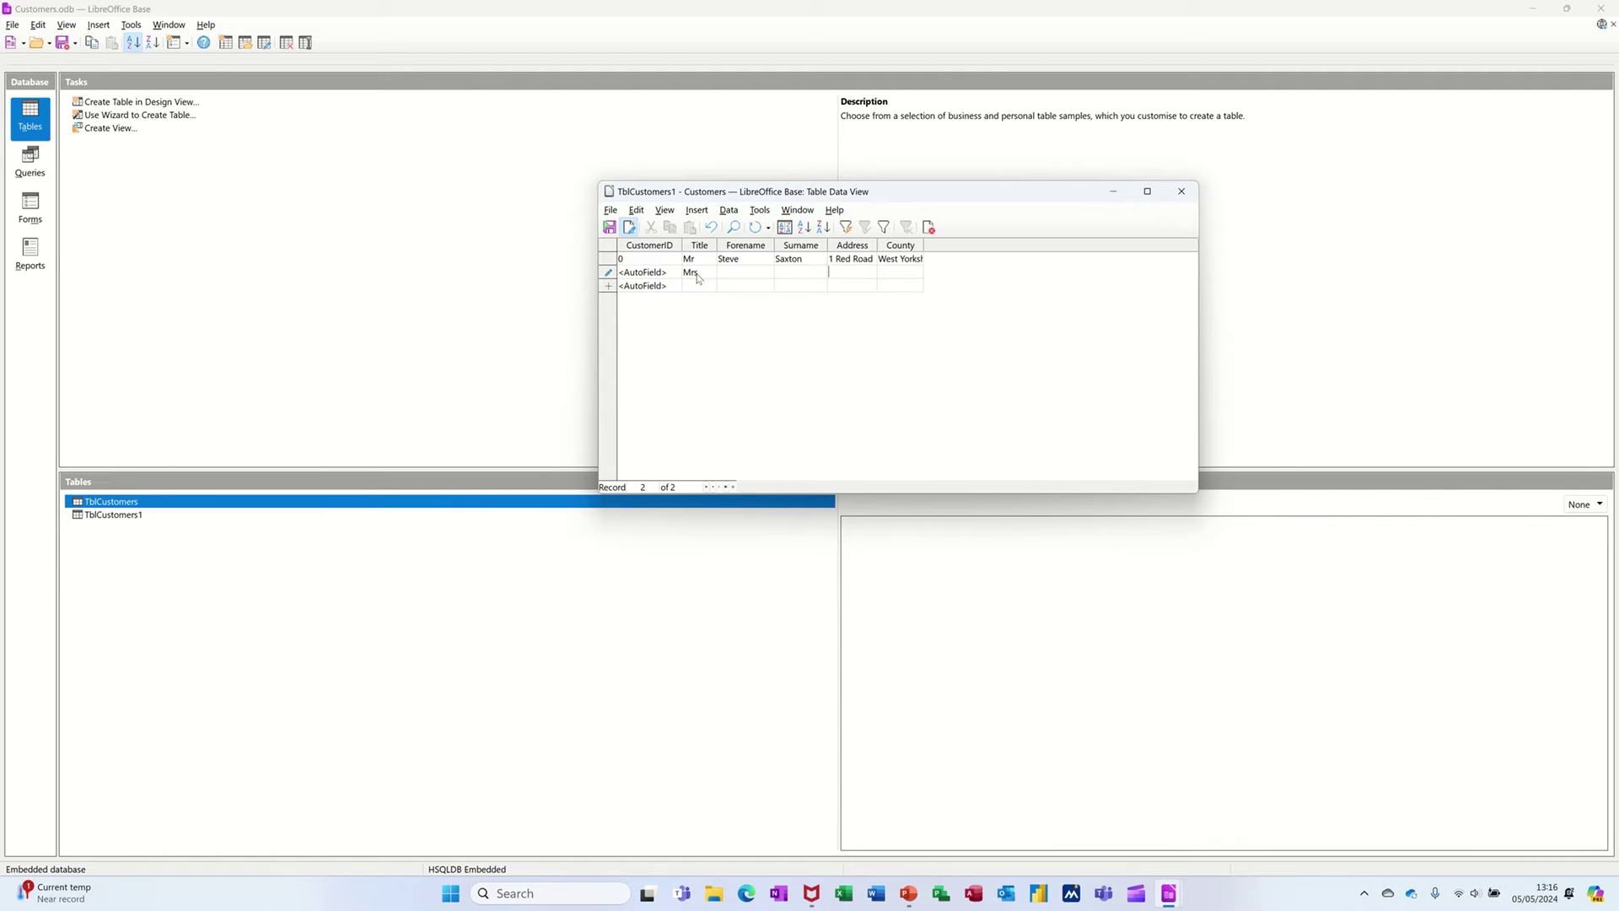
pyautogui.press('Tab')
pyautogui.press('Tab')
# - Close the TblCustomers1 records and open its design with wider Field Name and Field Type columns
pyautogui.click(1179, 193)
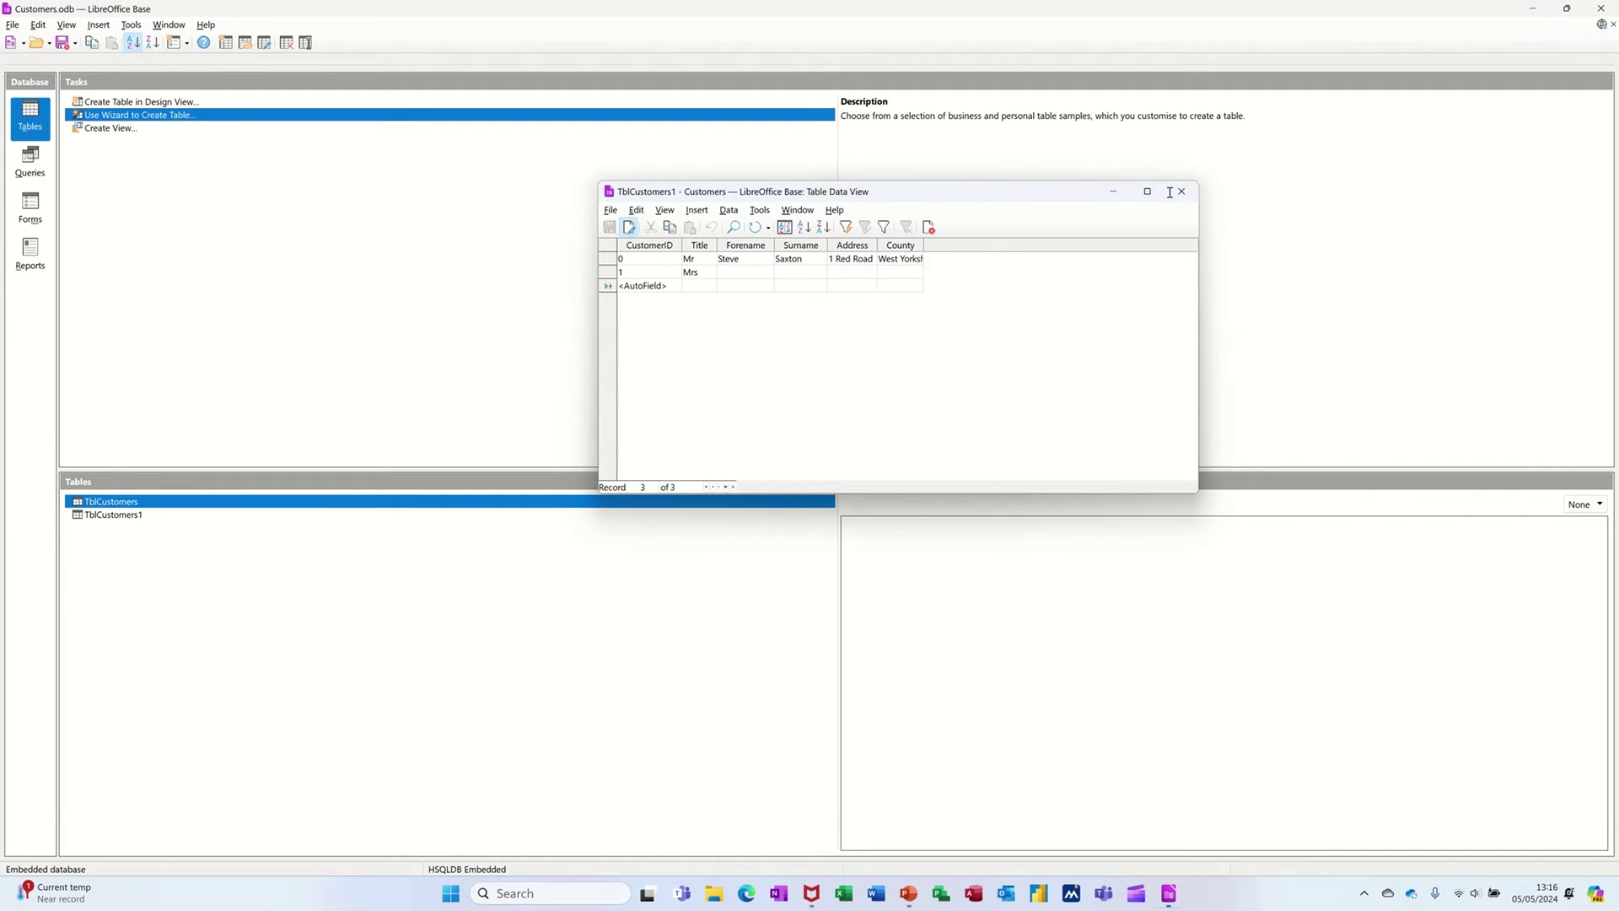
pyautogui.rightClick(119, 515)
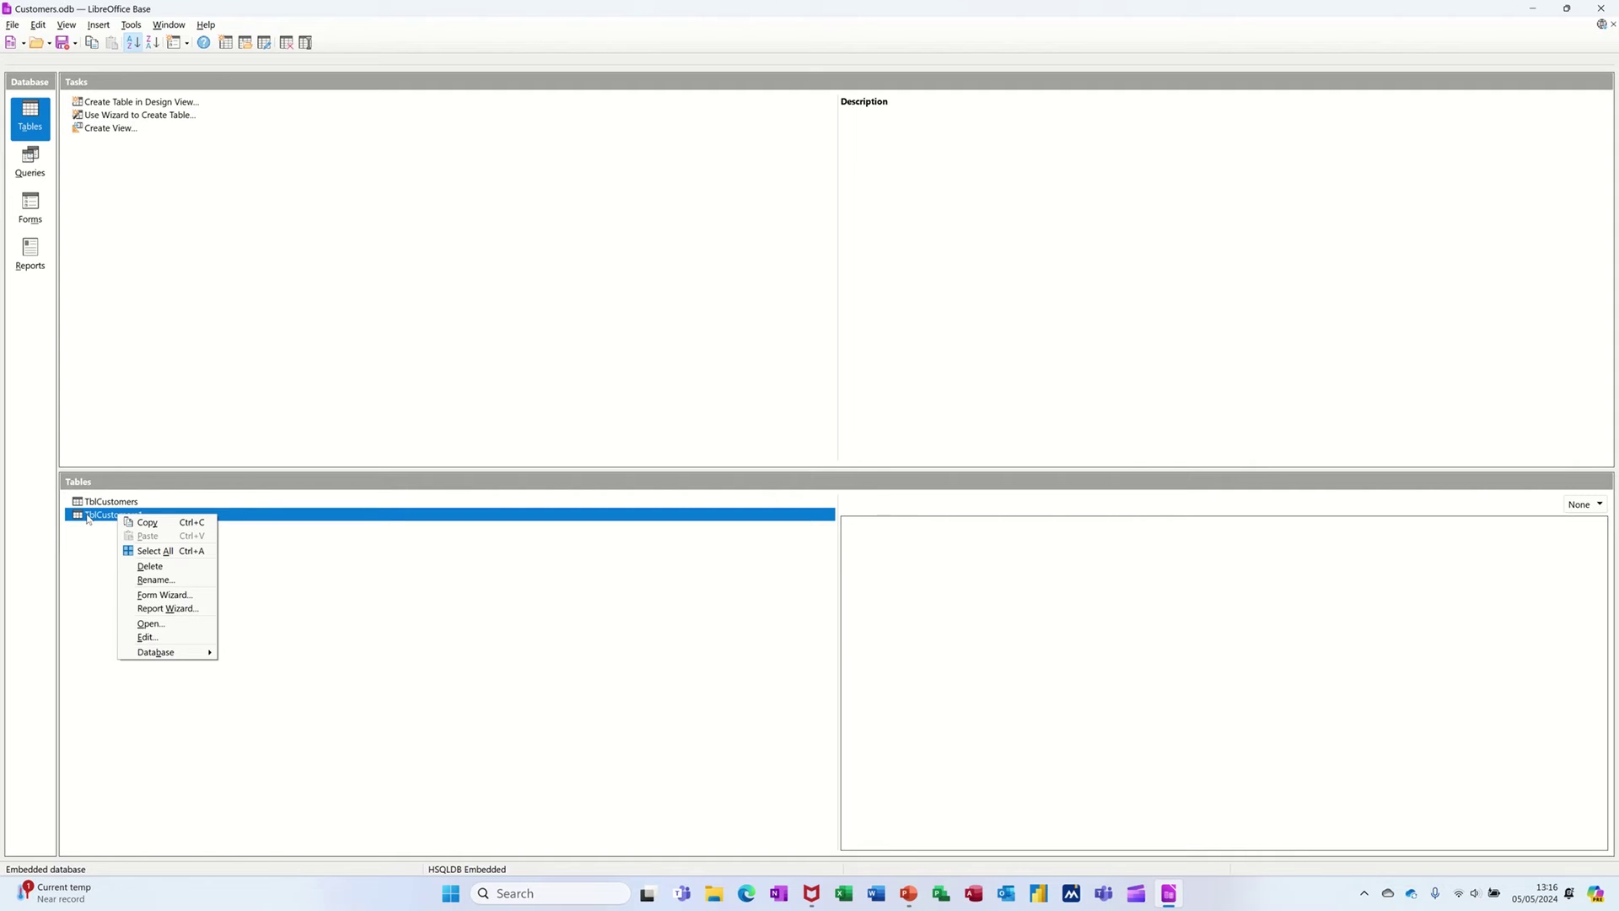
pyautogui.click(137, 638)
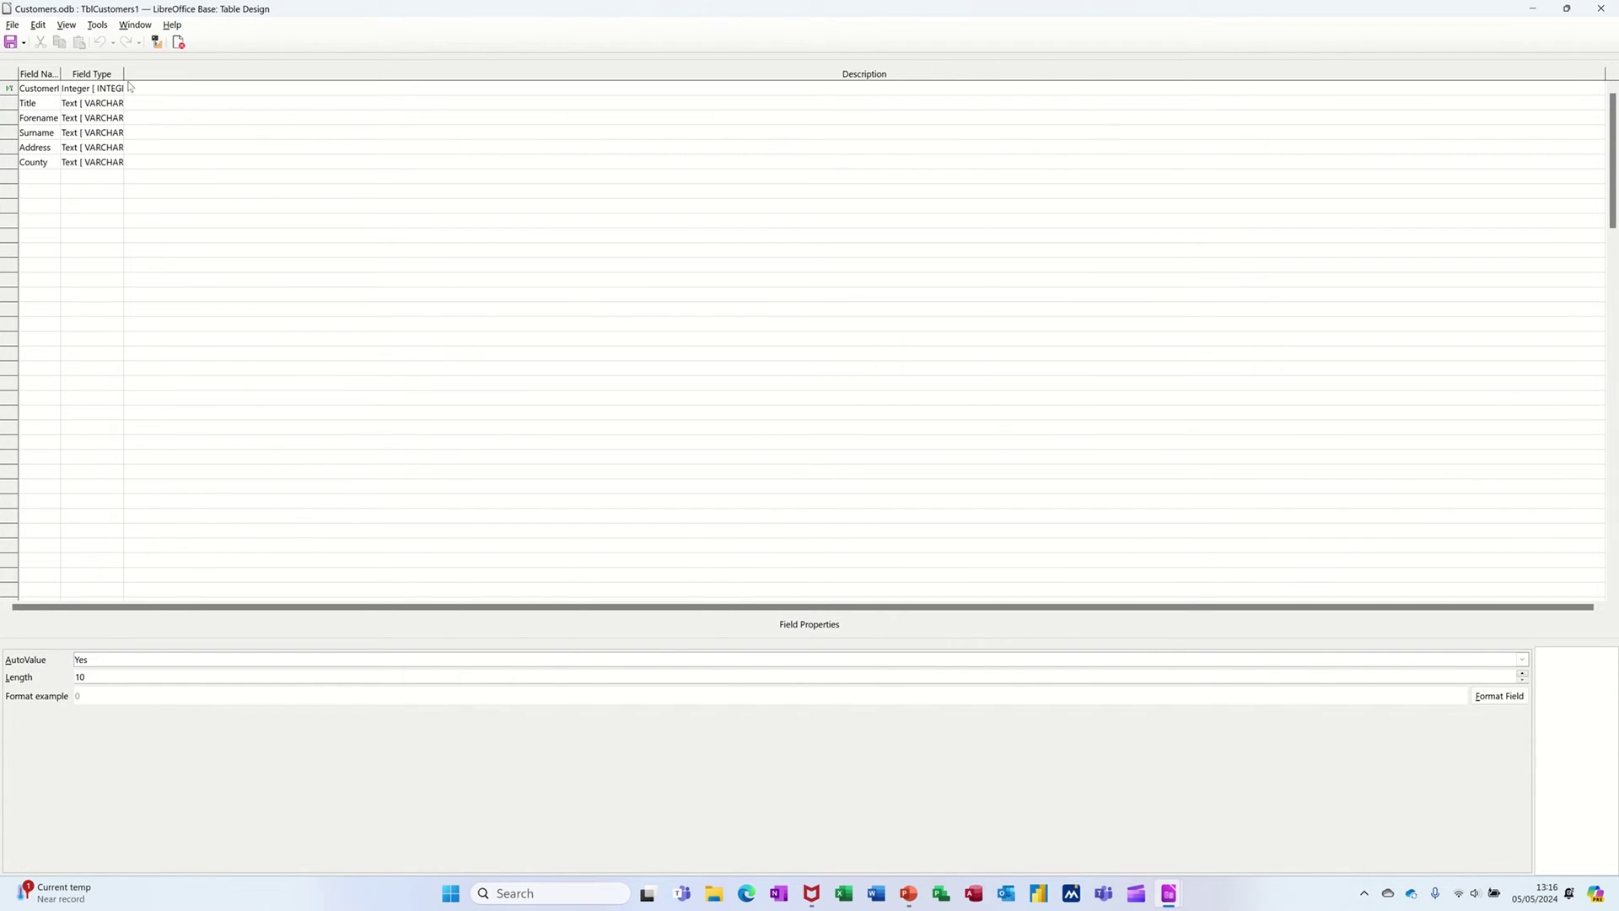
pyautogui.moveTo(124, 69); pyautogui.dragTo(183, 69)
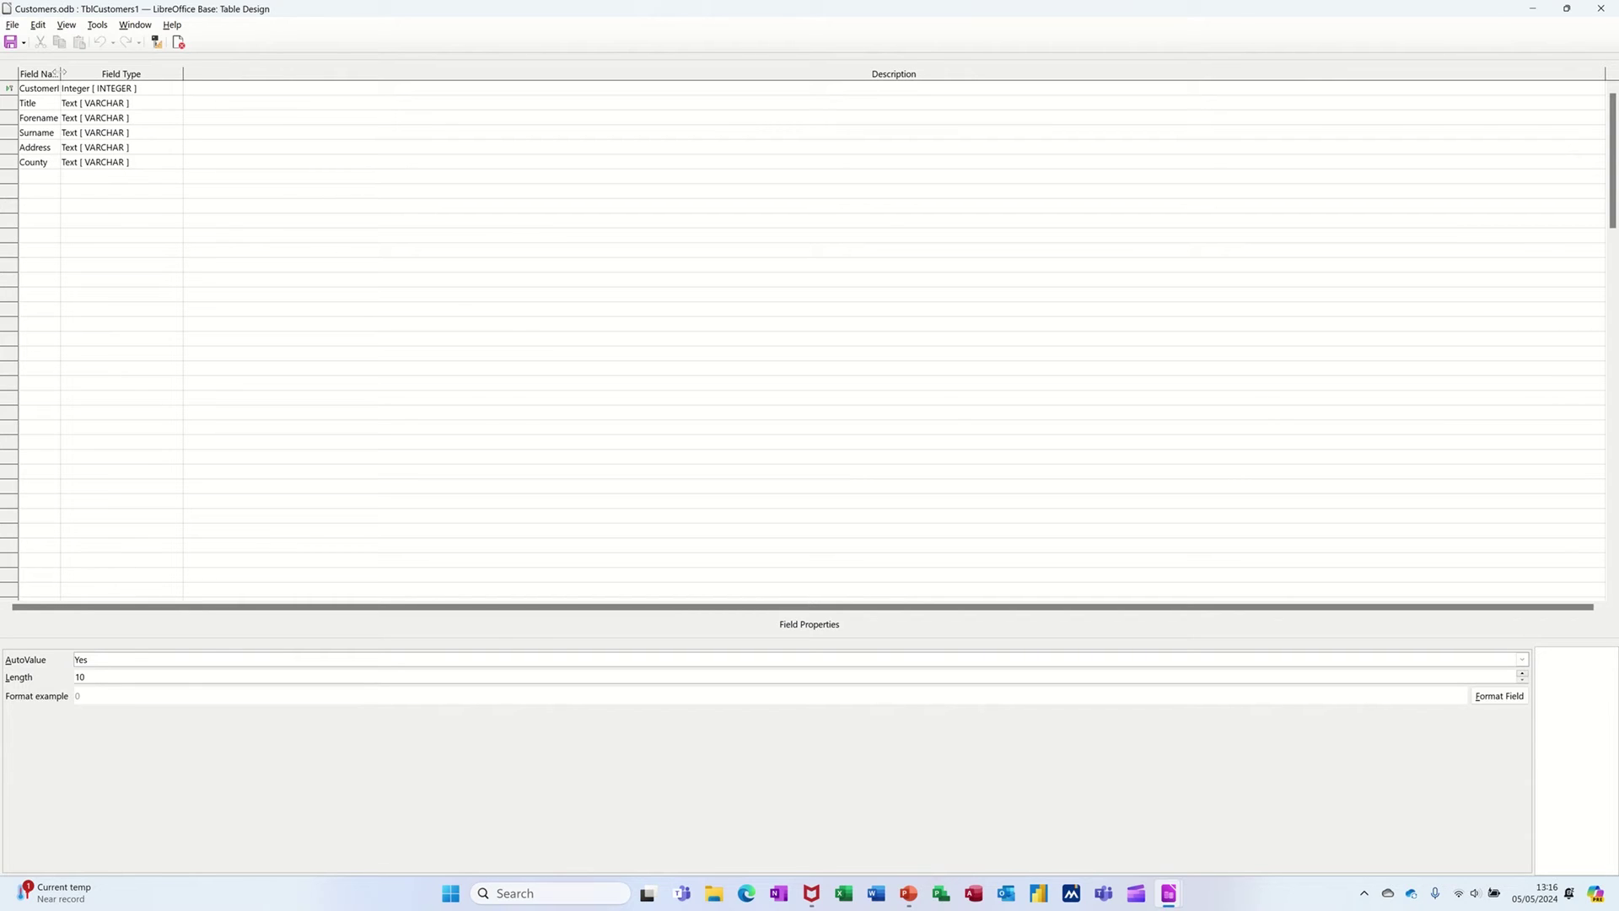
pyautogui.moveTo(60, 73); pyautogui.dragTo(103, 72)
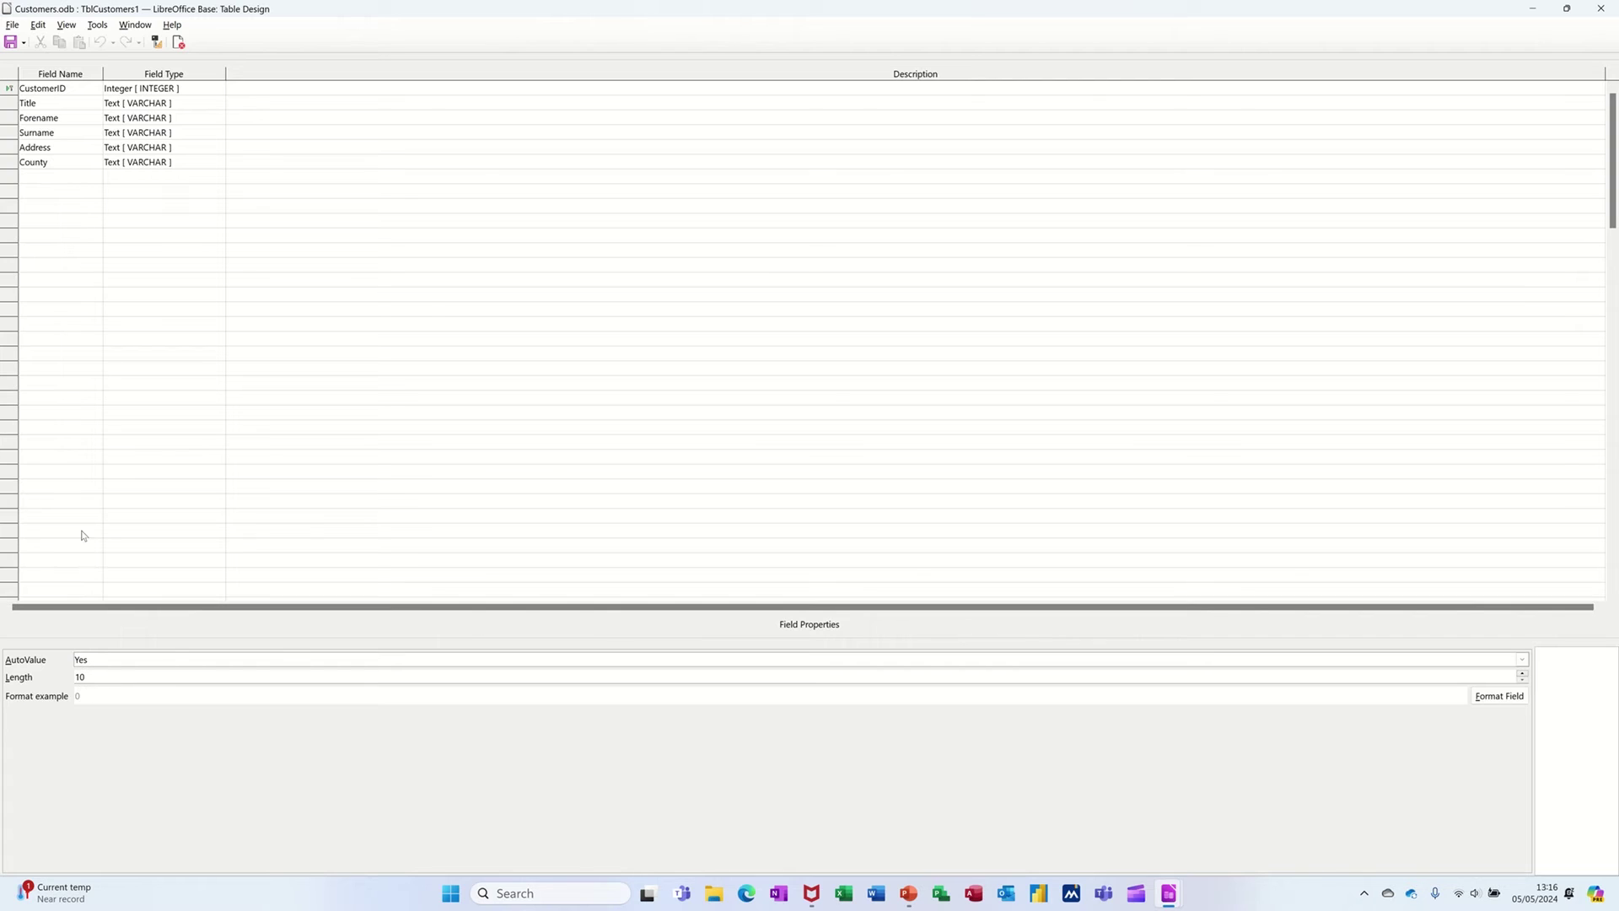
# - Review the Title, Forename, Surname and Address field properties (Address length 200), then close the design
pyautogui.click(57, 105)
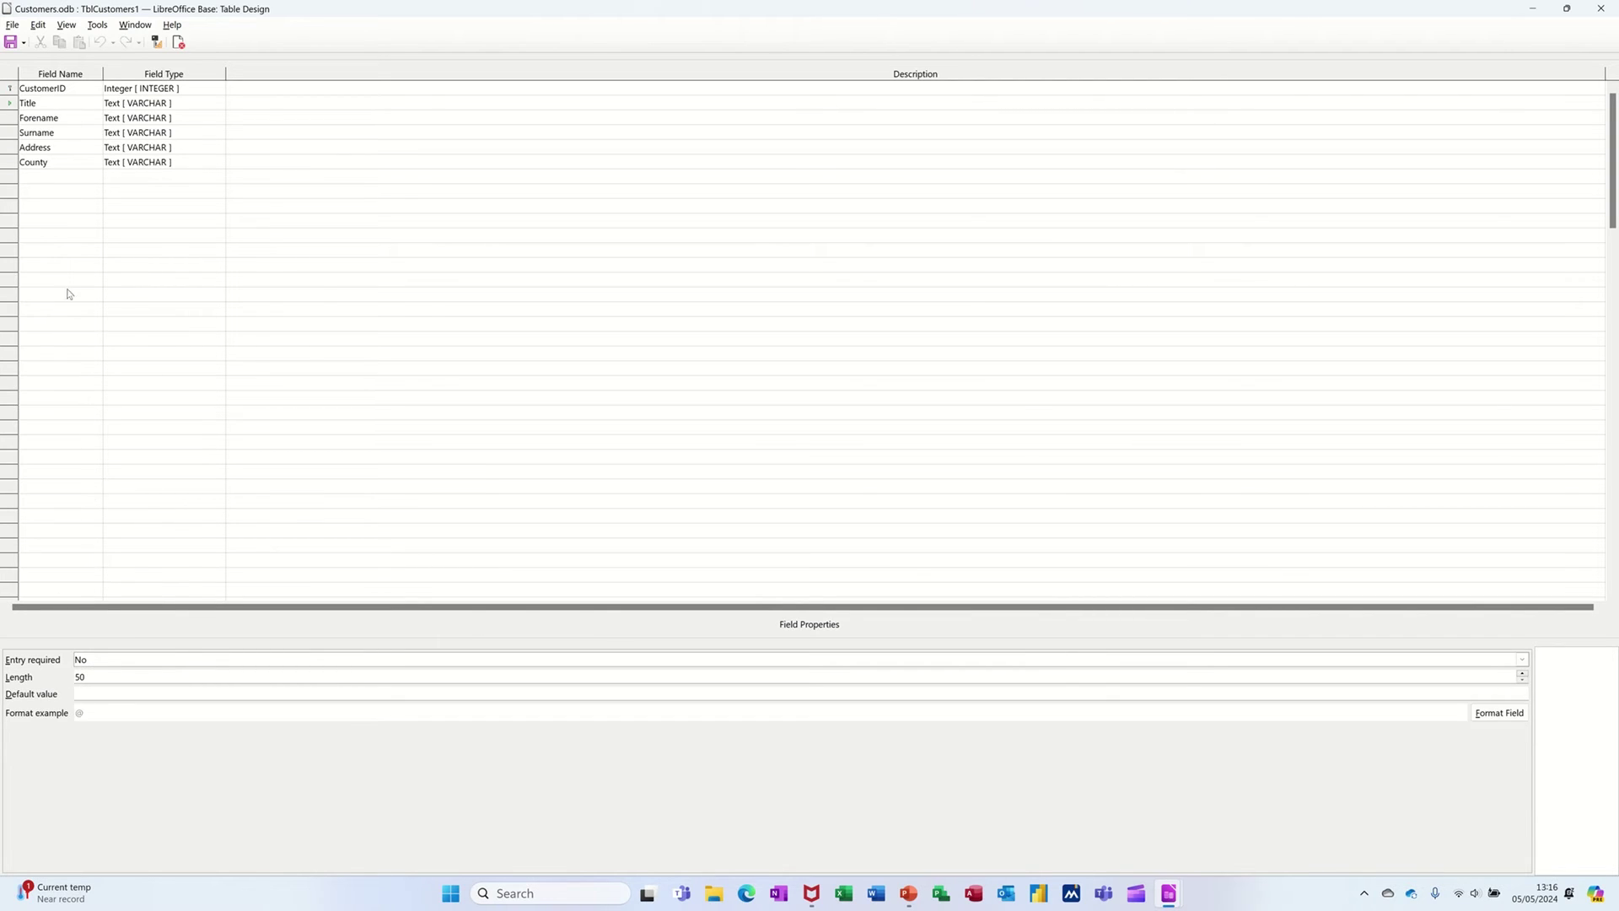
pyautogui.click(62, 117)
pyautogui.click(62, 133)
pyautogui.click(60, 150)
pyautogui.click(72, 137)
pyautogui.click(74, 150)
pyautogui.click(1595, 14)
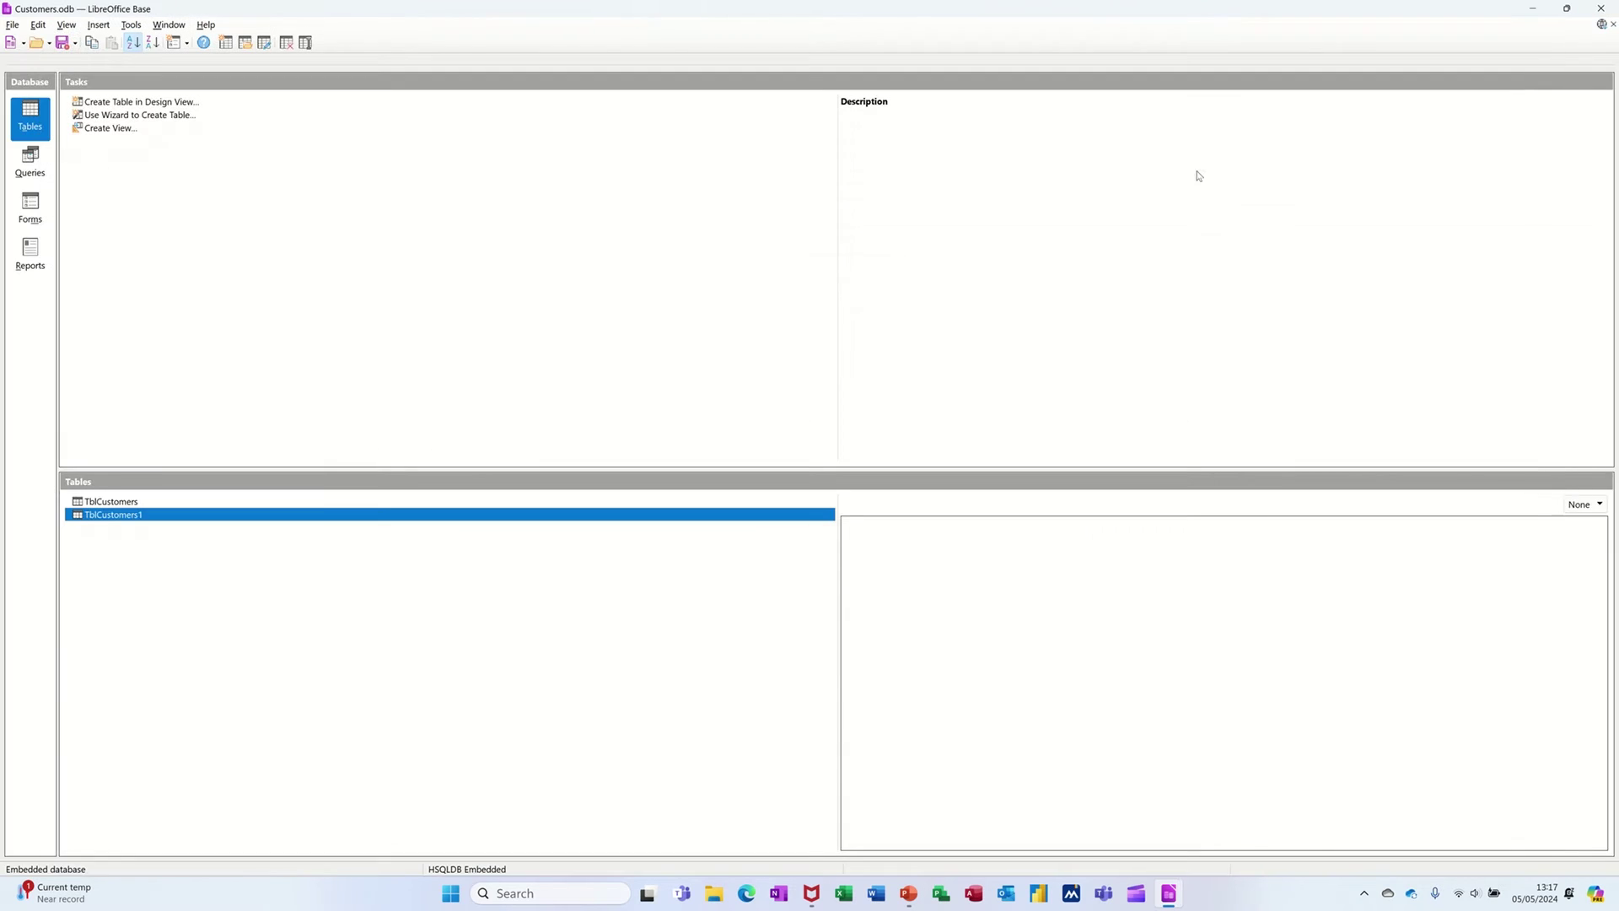
pyautogui.rightClick(123, 500)
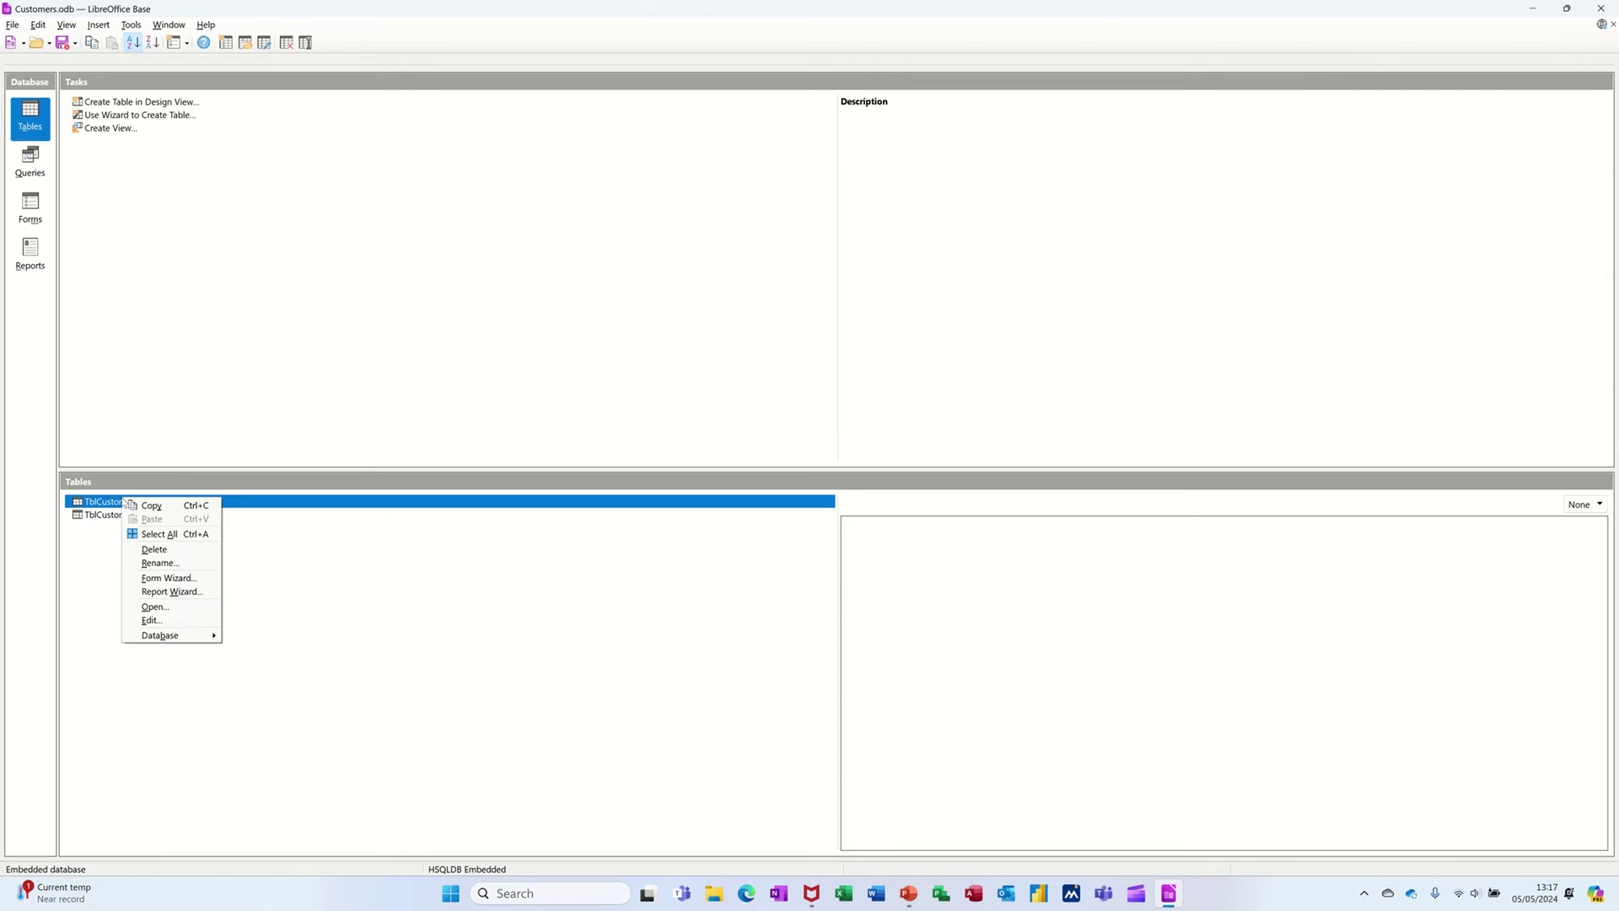
pyautogui.click(142, 621)
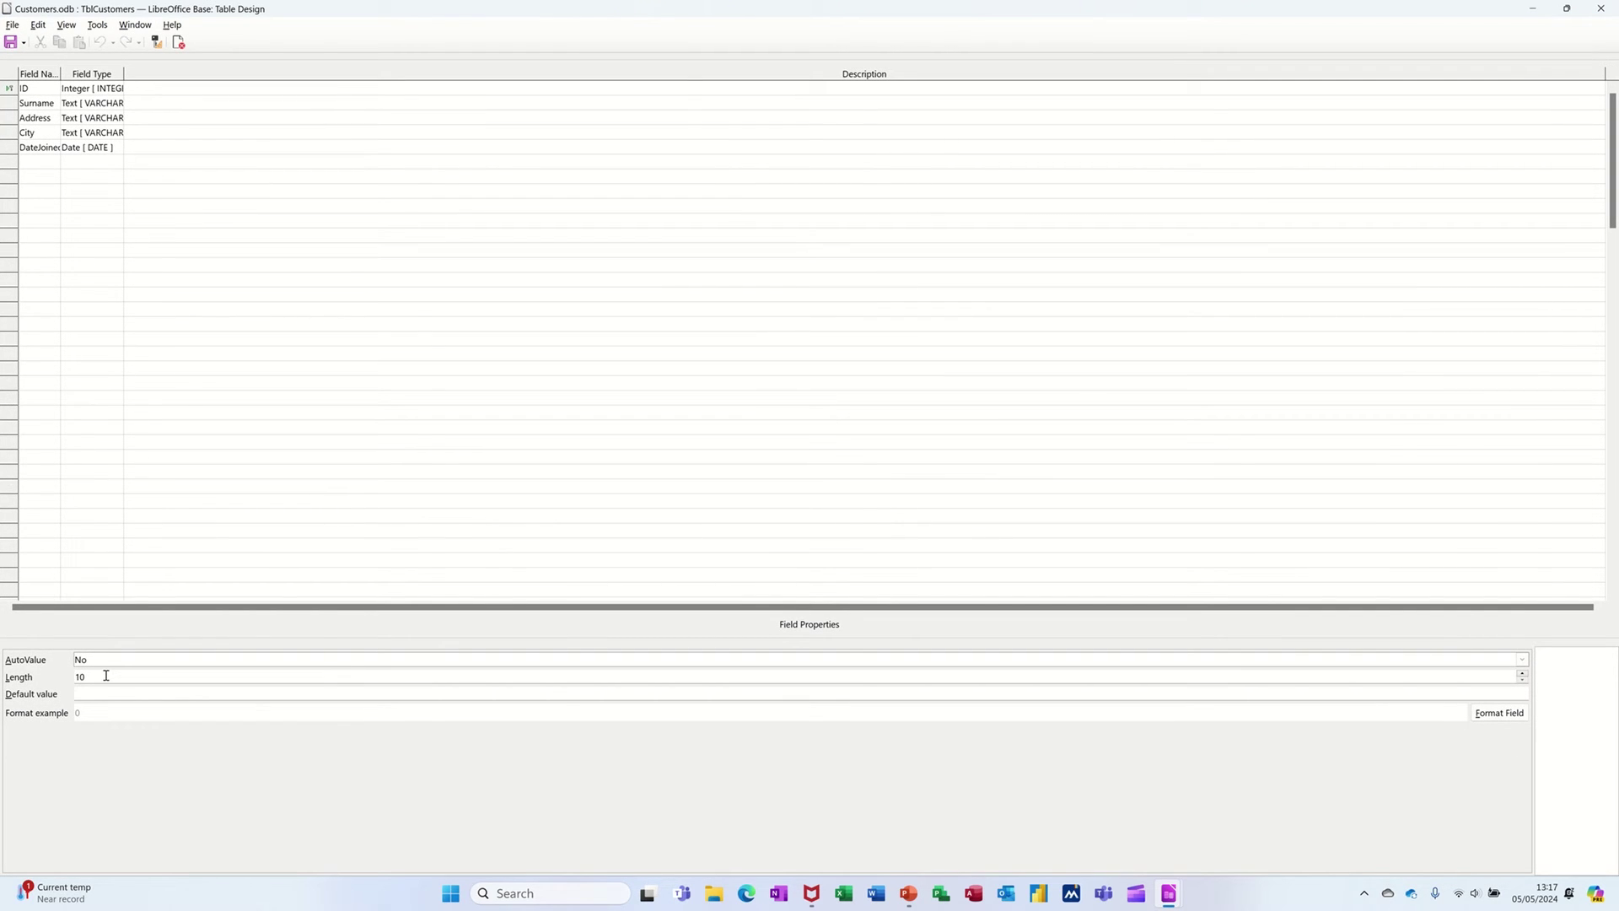
pyautogui.click(37, 100)
pyautogui.click(36, 116)
pyautogui.click(32, 132)
pyautogui.click(36, 146)
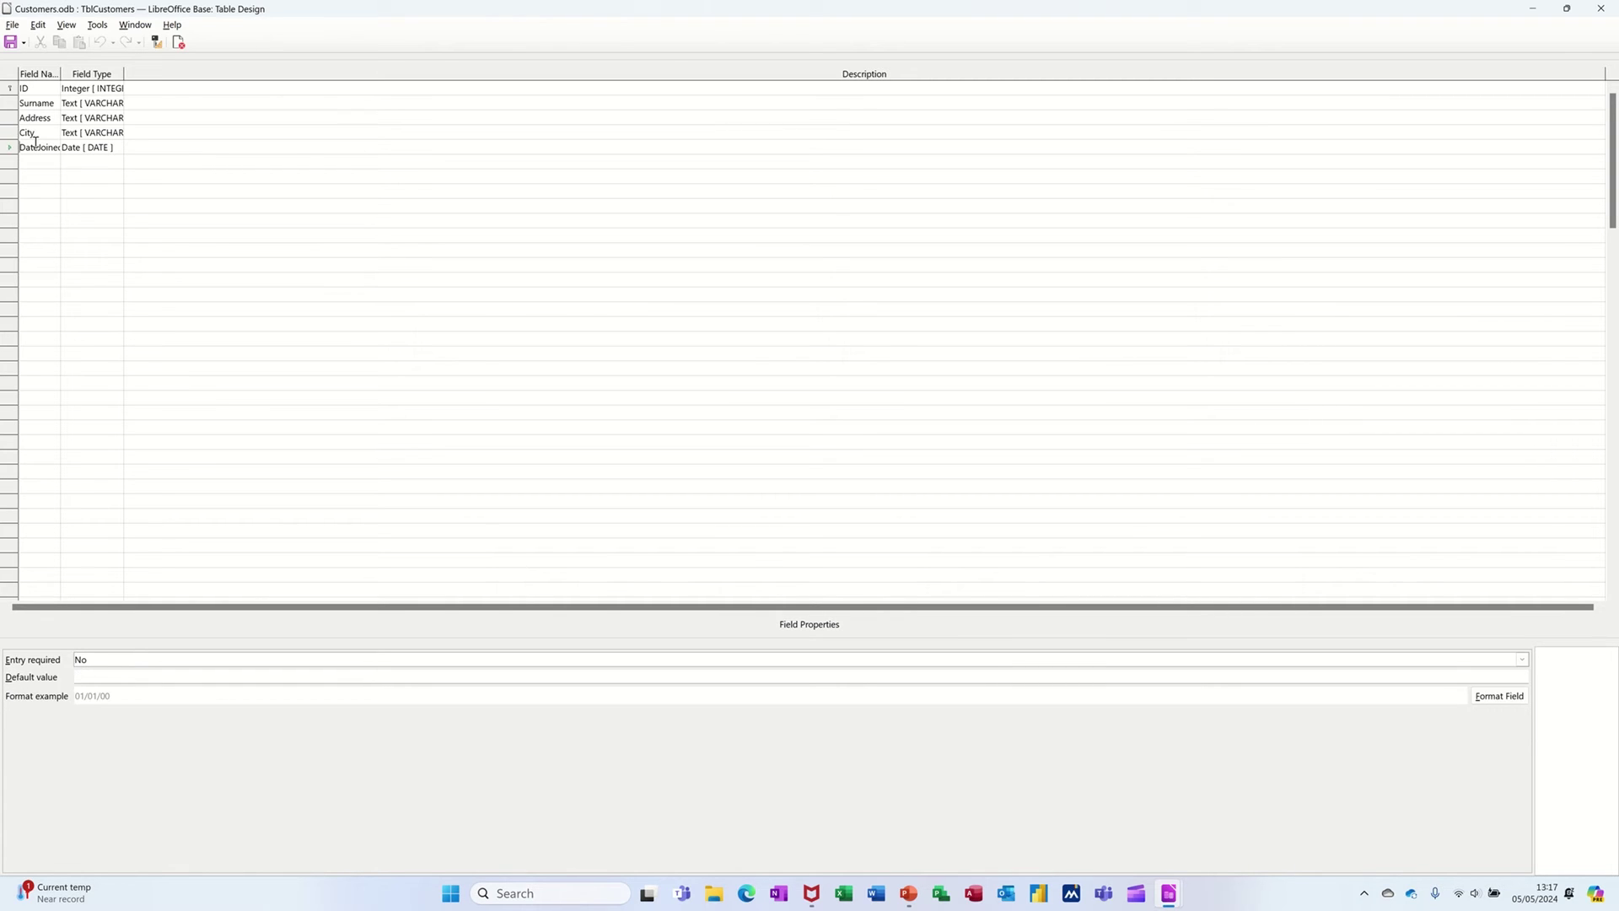
pyautogui.click(43, 104)
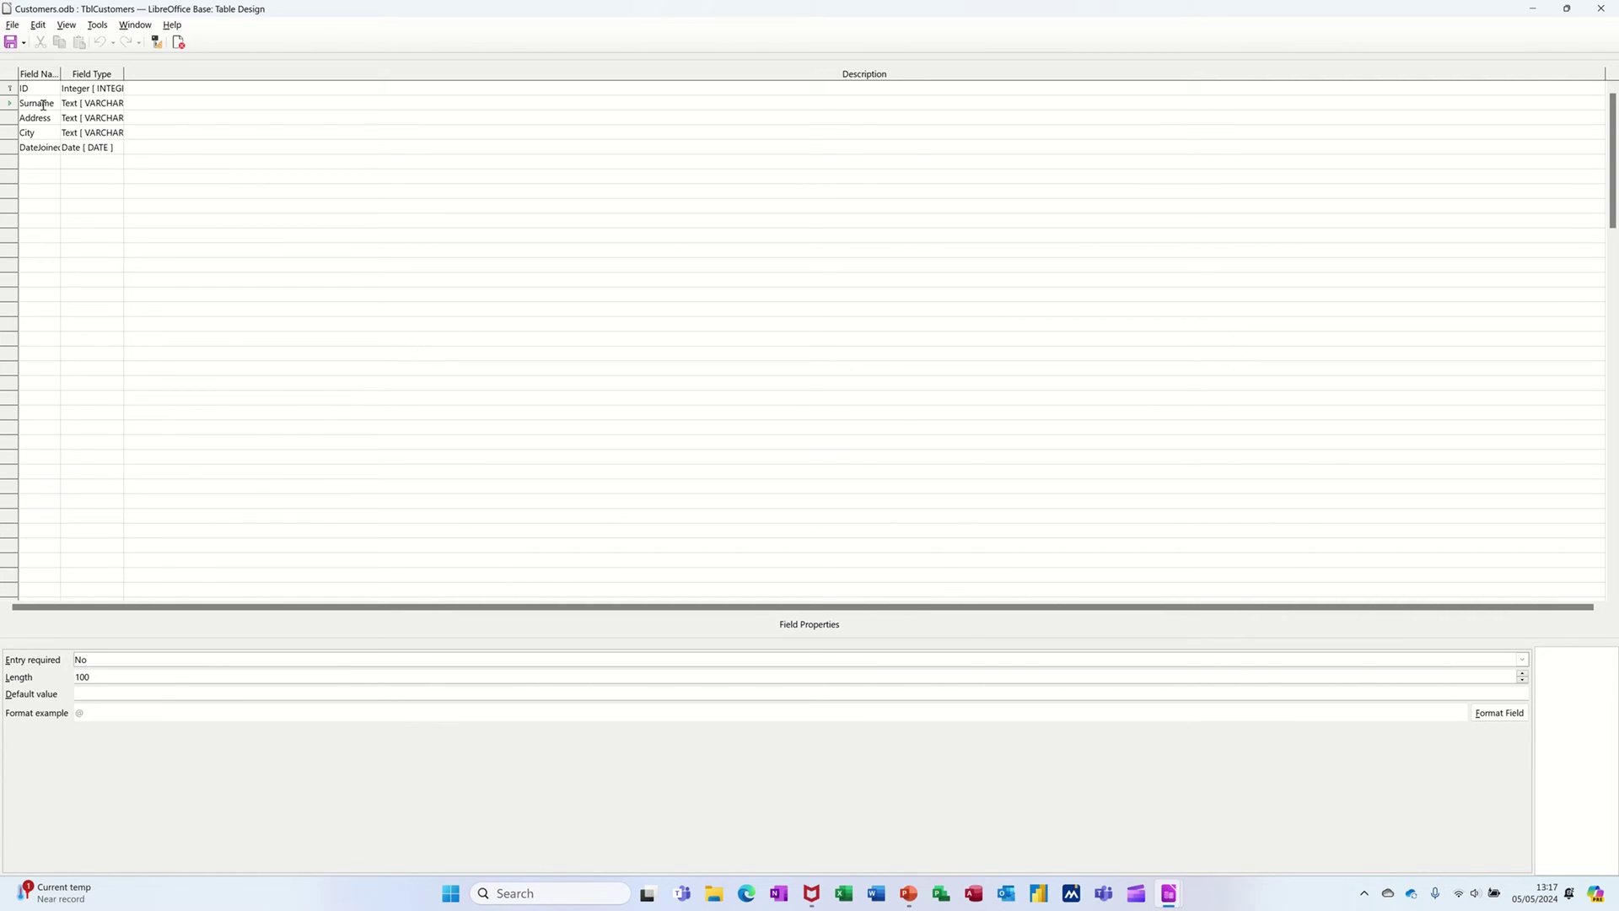
pyautogui.click(42, 119)
pyautogui.click(1601, 10)
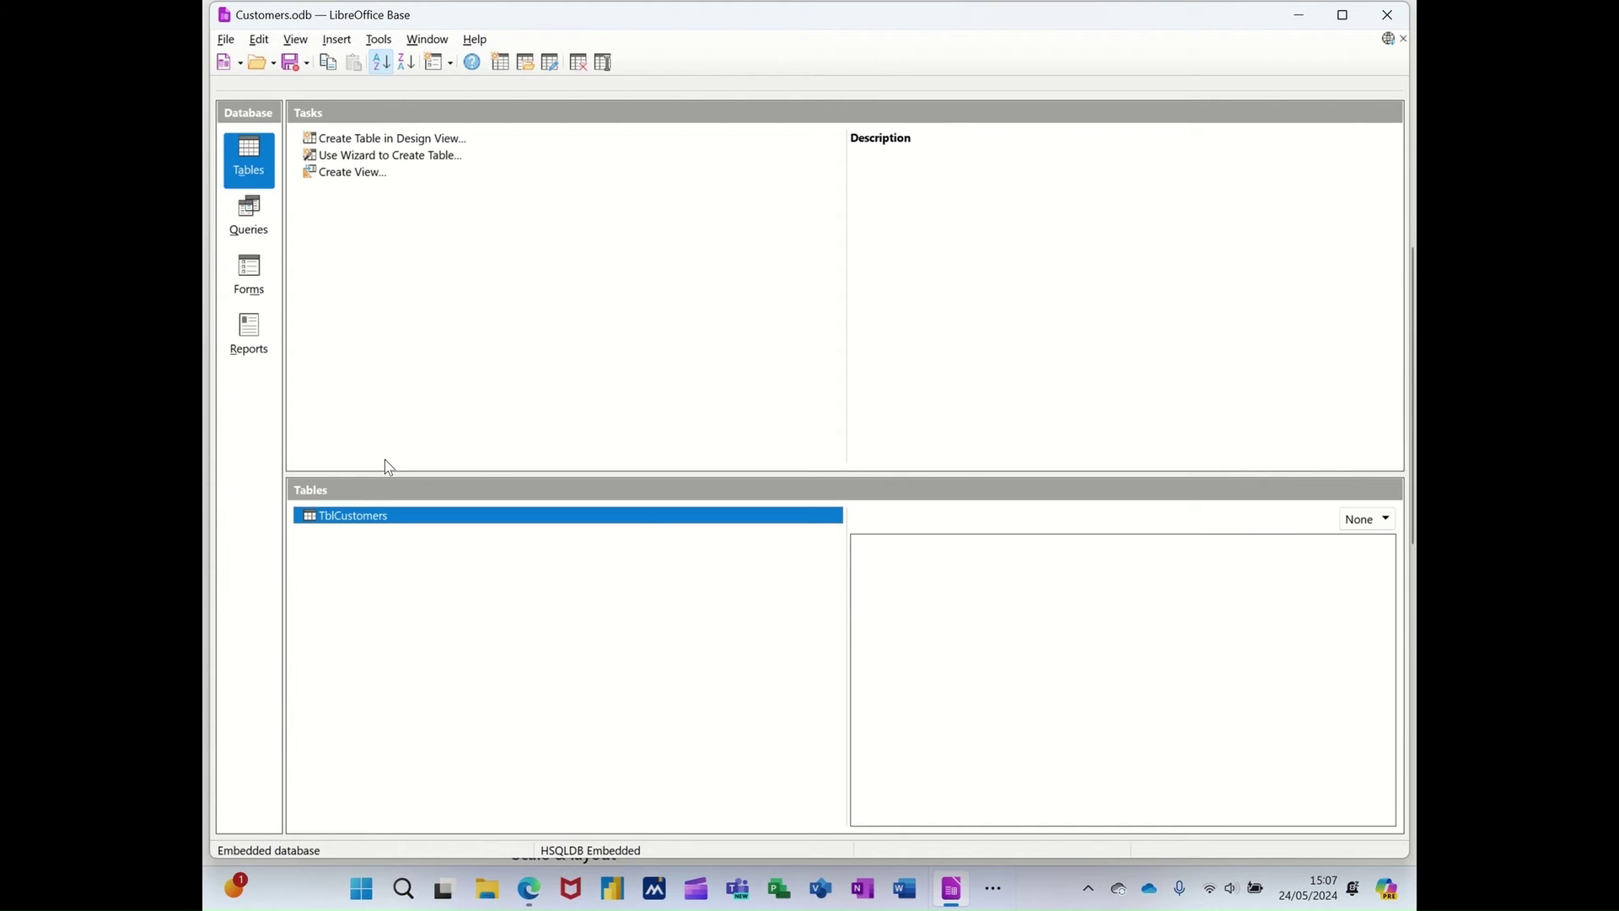
# - Add ProductID, ProductName and UnitPrice from the Products sample table to a new wizard table
pyautogui.click(395, 158)
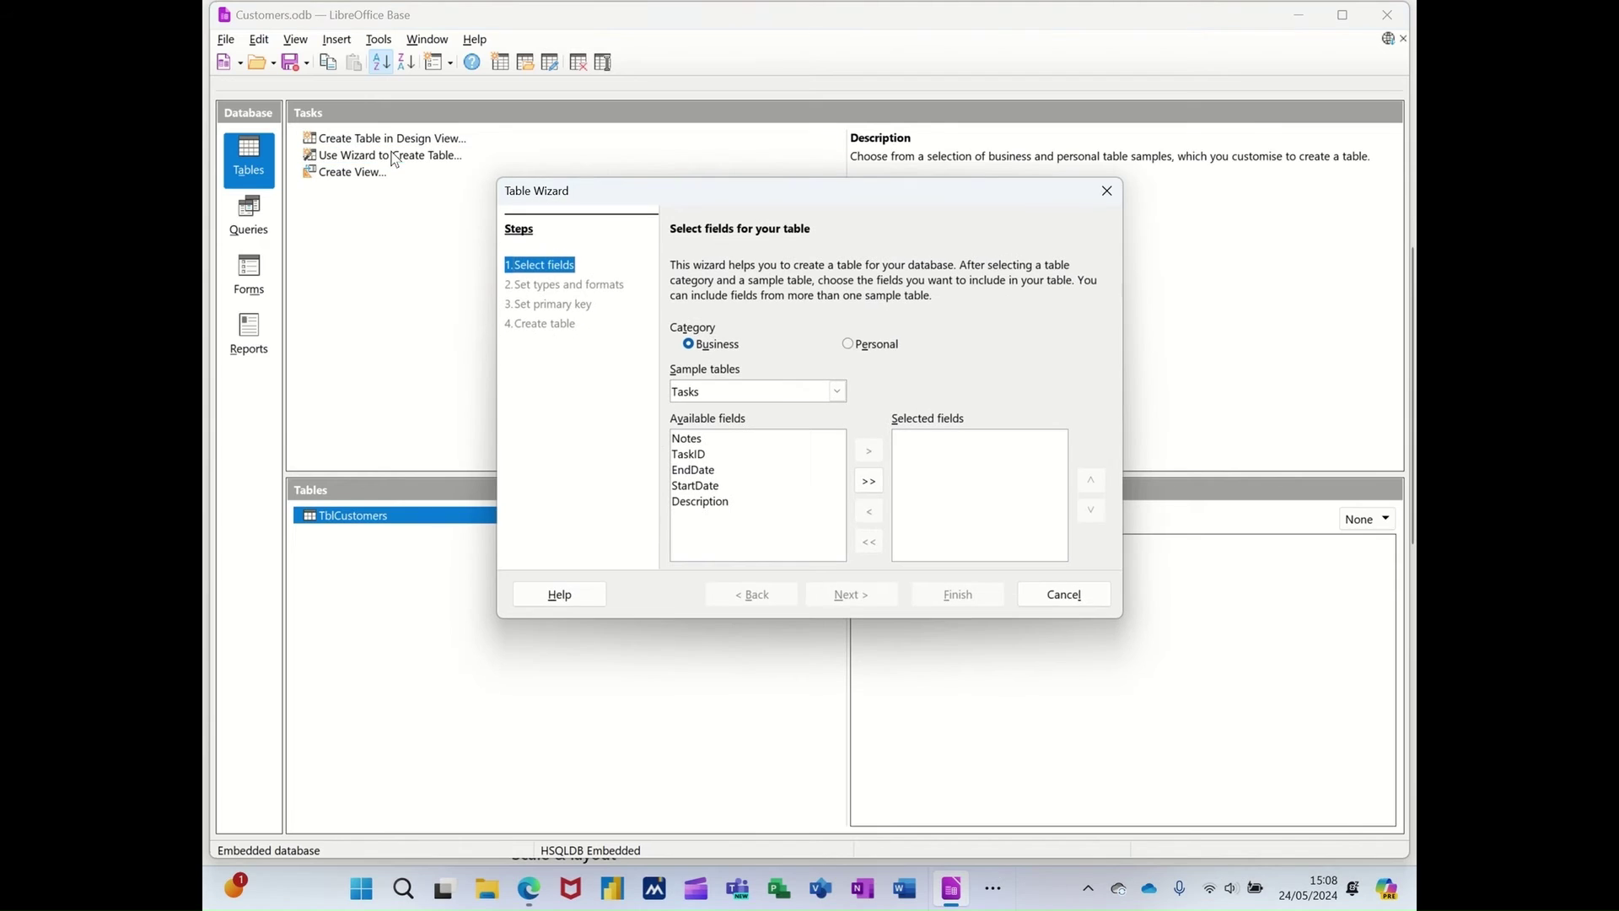
pyautogui.click(838, 393)
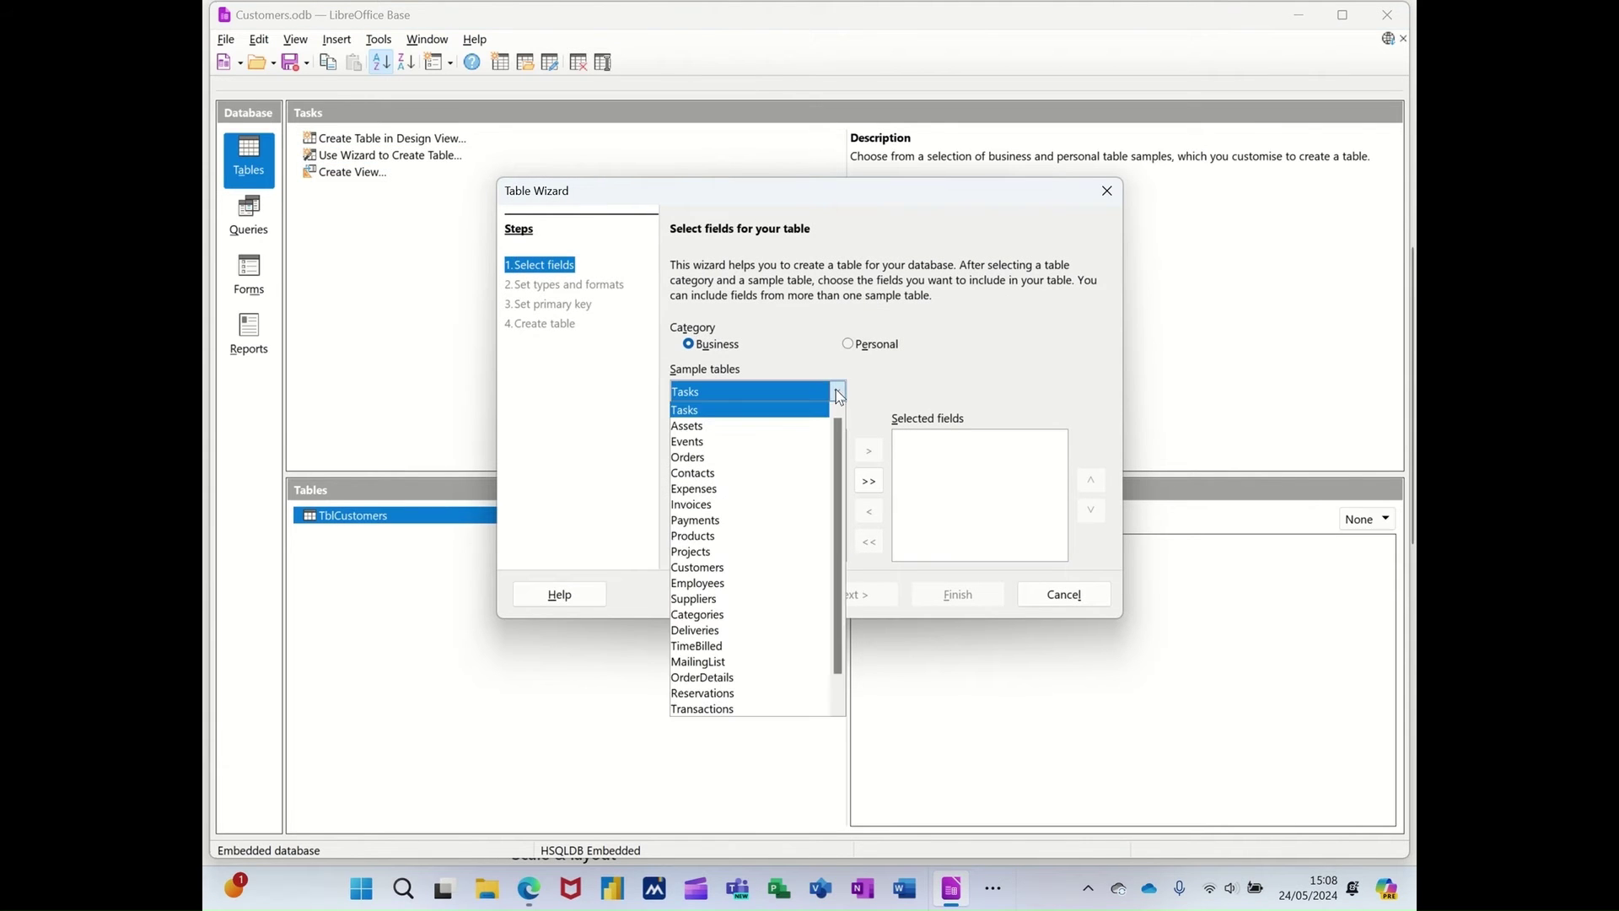
pyautogui.click(742, 538)
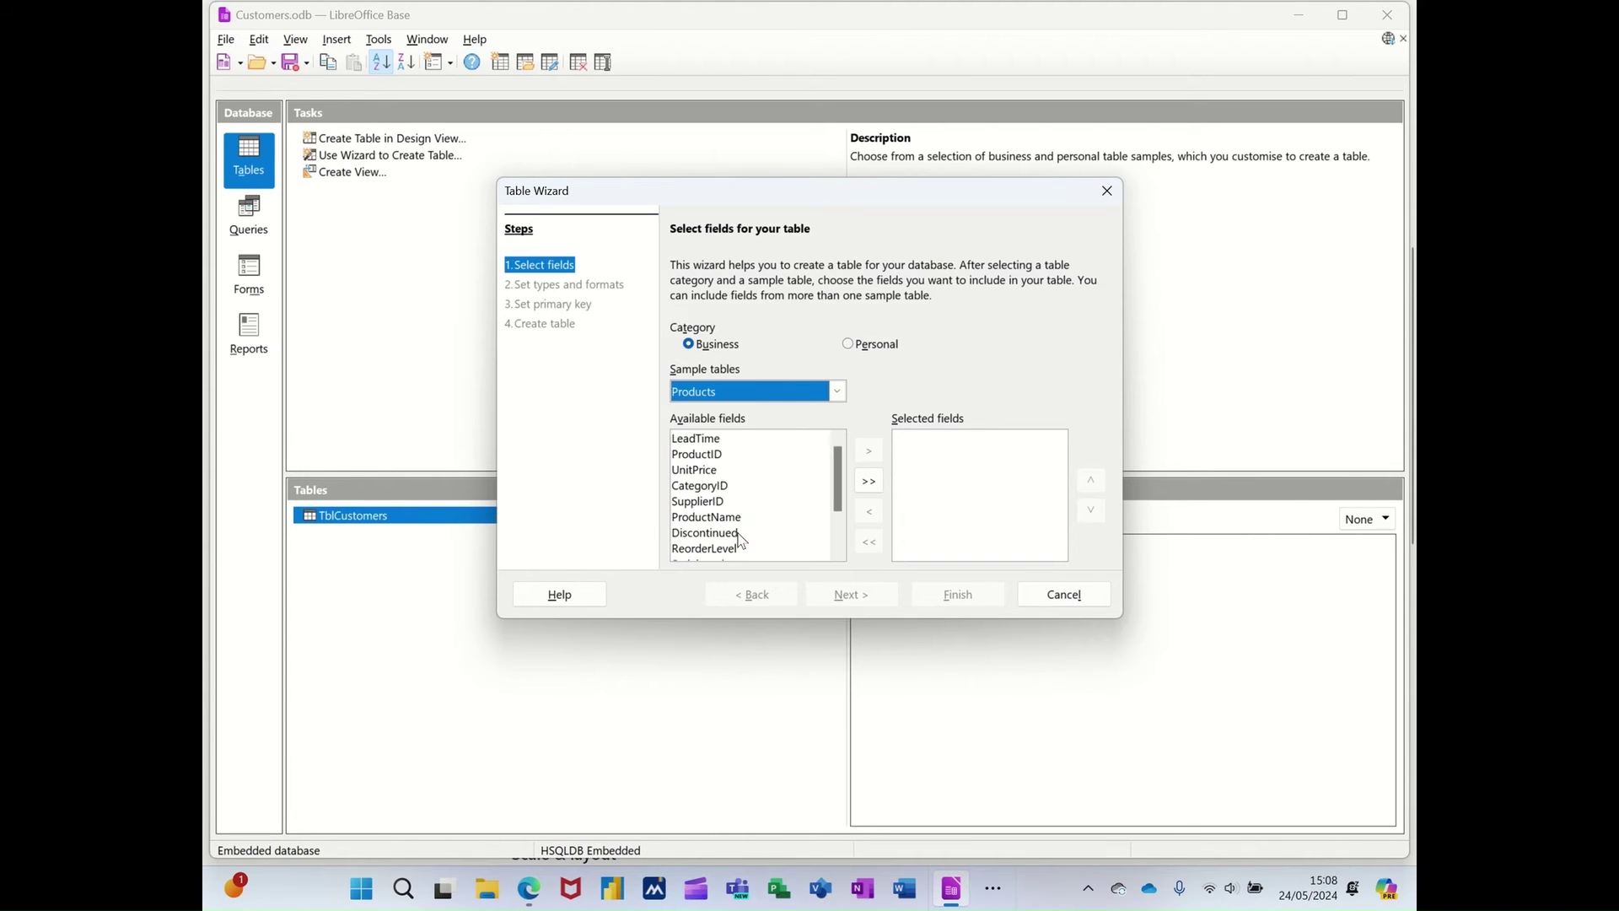
pyautogui.doubleClick(705, 457)
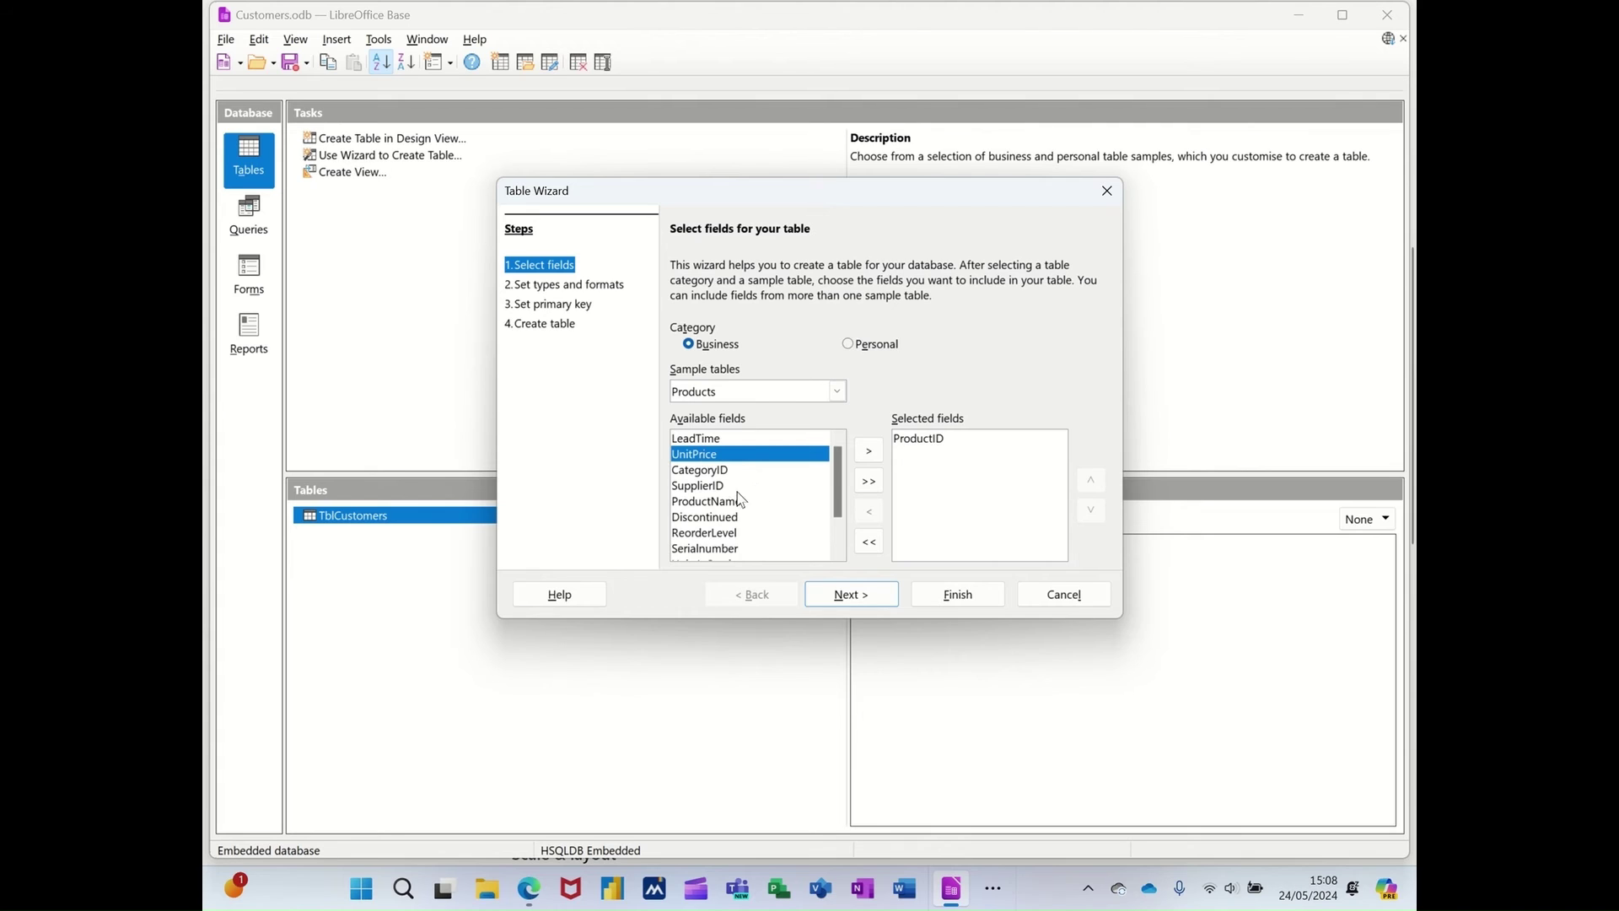
pyautogui.doubleClick(734, 503)
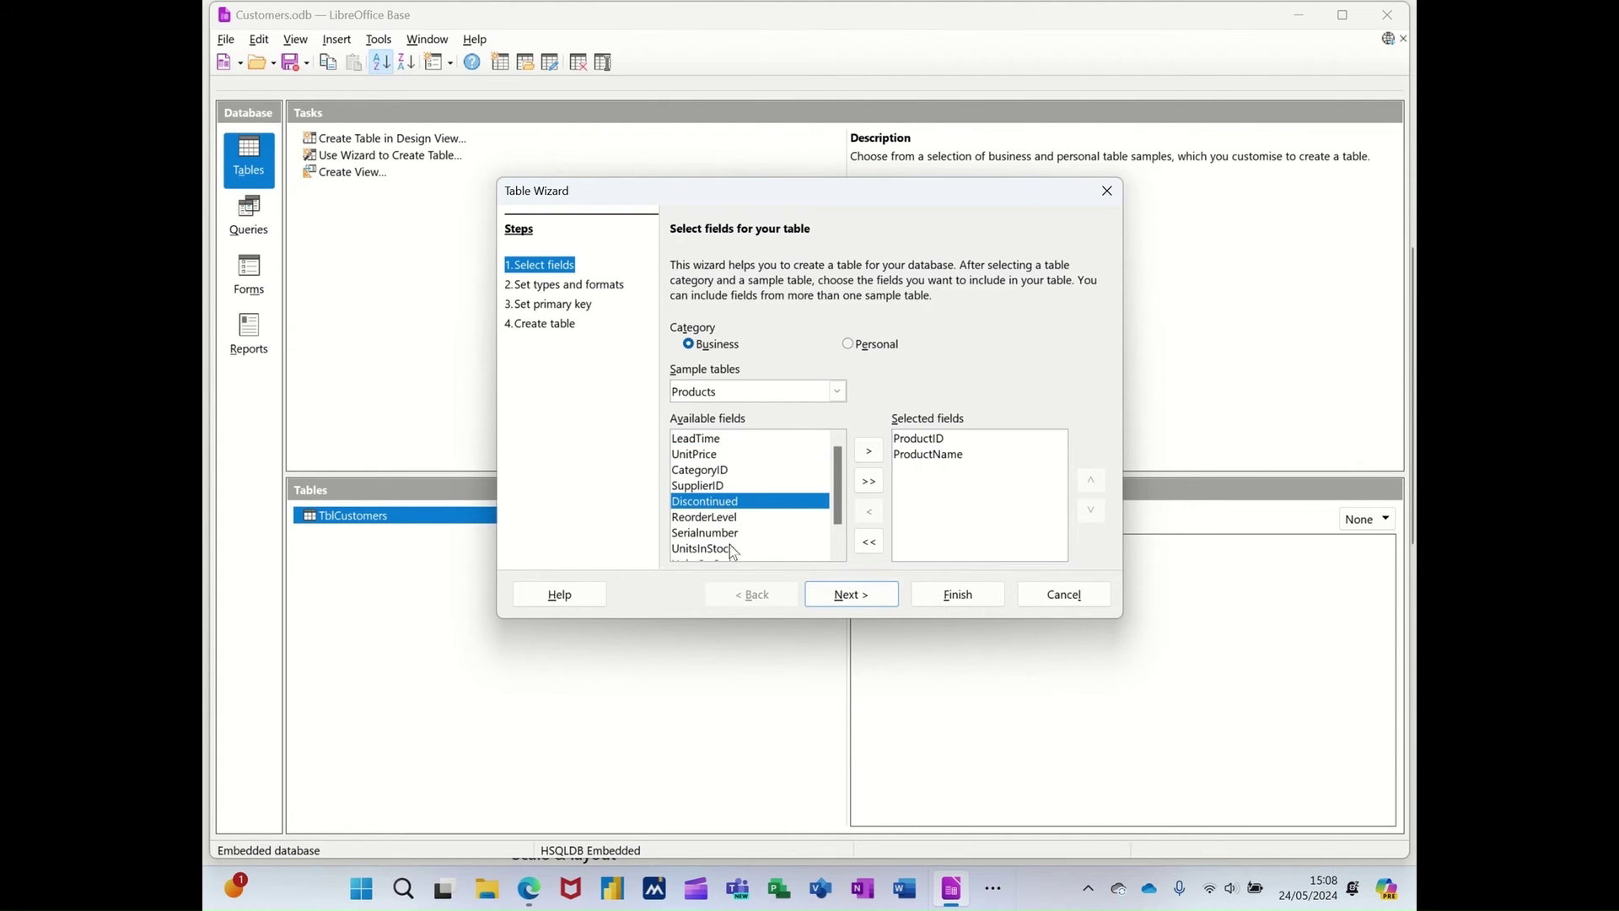
pyautogui.scroll(-1, 783, 527)
pyautogui.scroll(1, 783, 526)
pyautogui.doubleClick(715, 456)
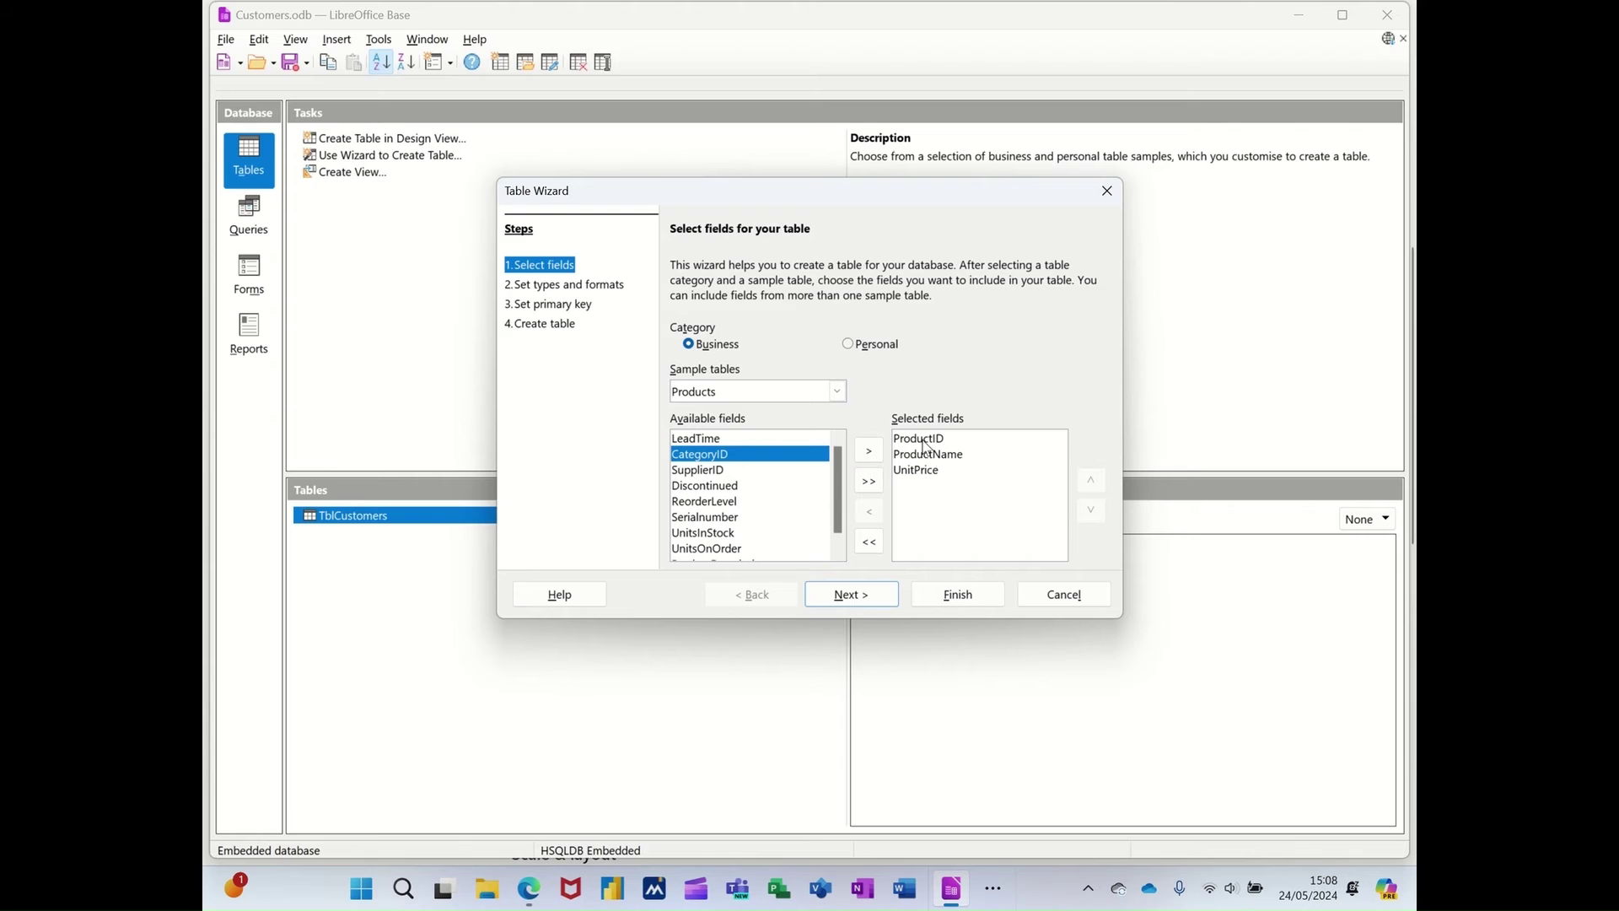
pyautogui.click(848, 593)
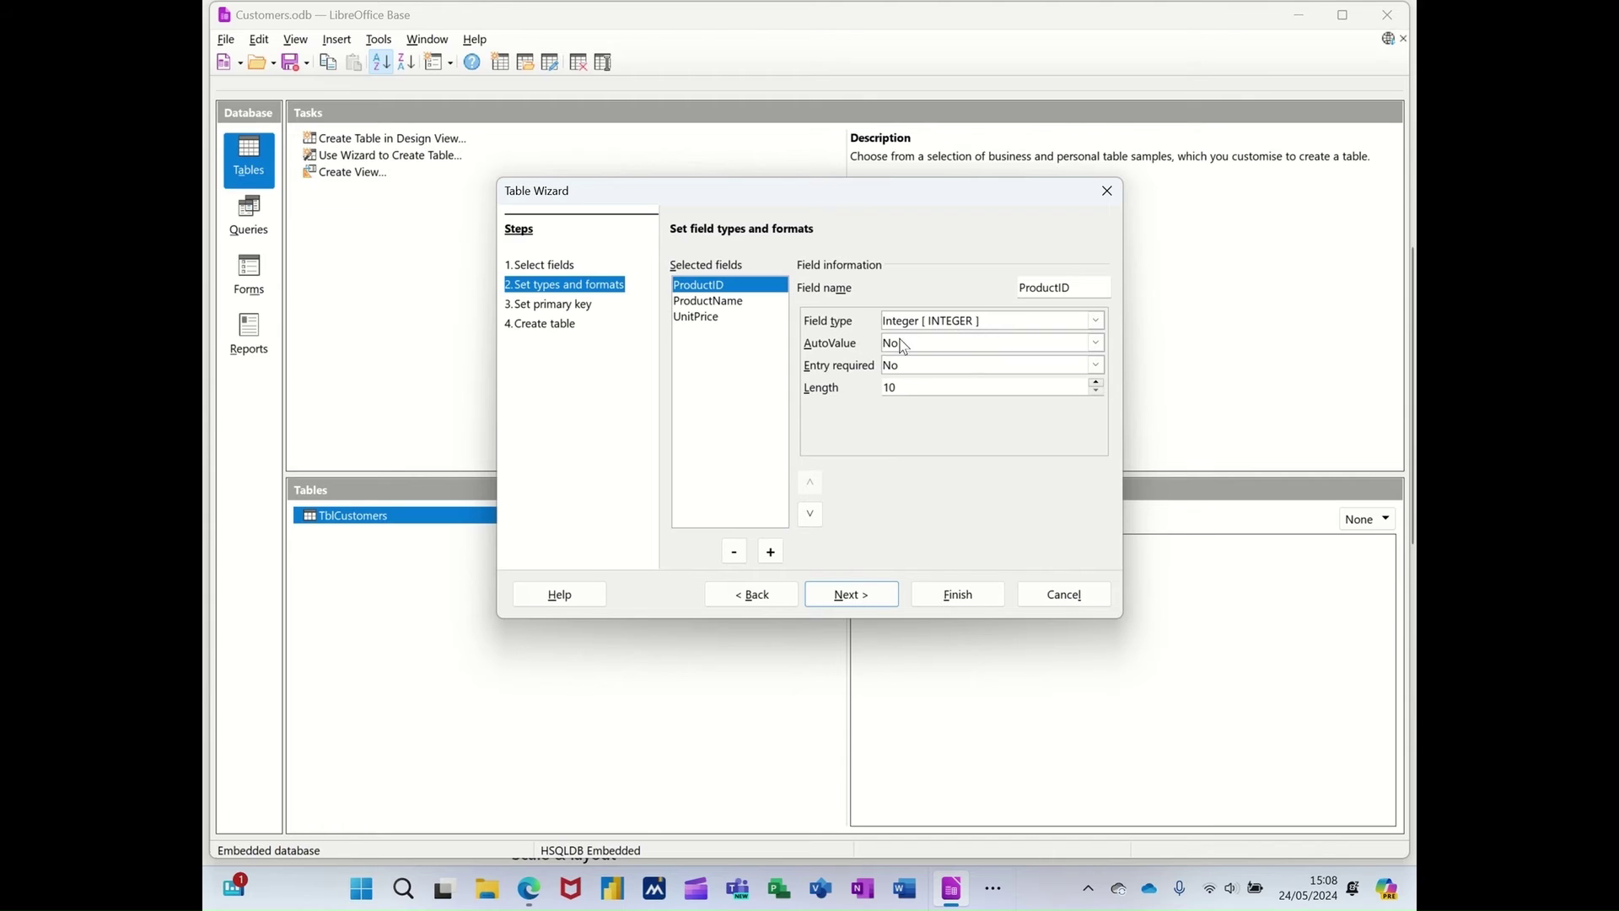
# - Set ProductID's AutoValue to Yes and use ProductID as the primary key
pyautogui.click(1096, 342)
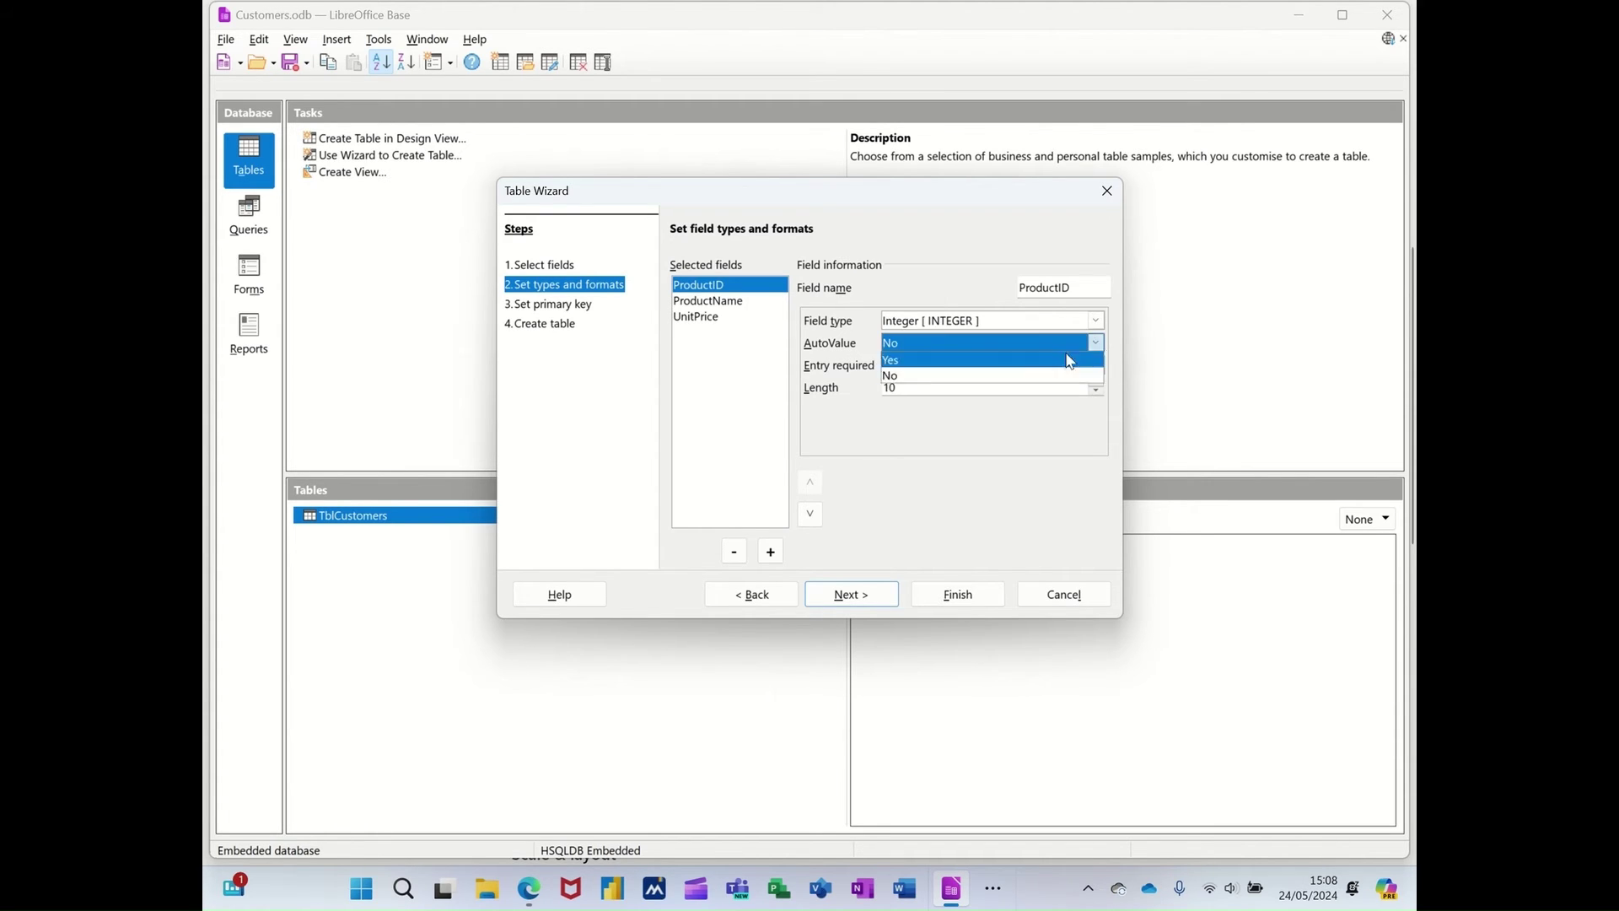
pyautogui.click(1068, 363)
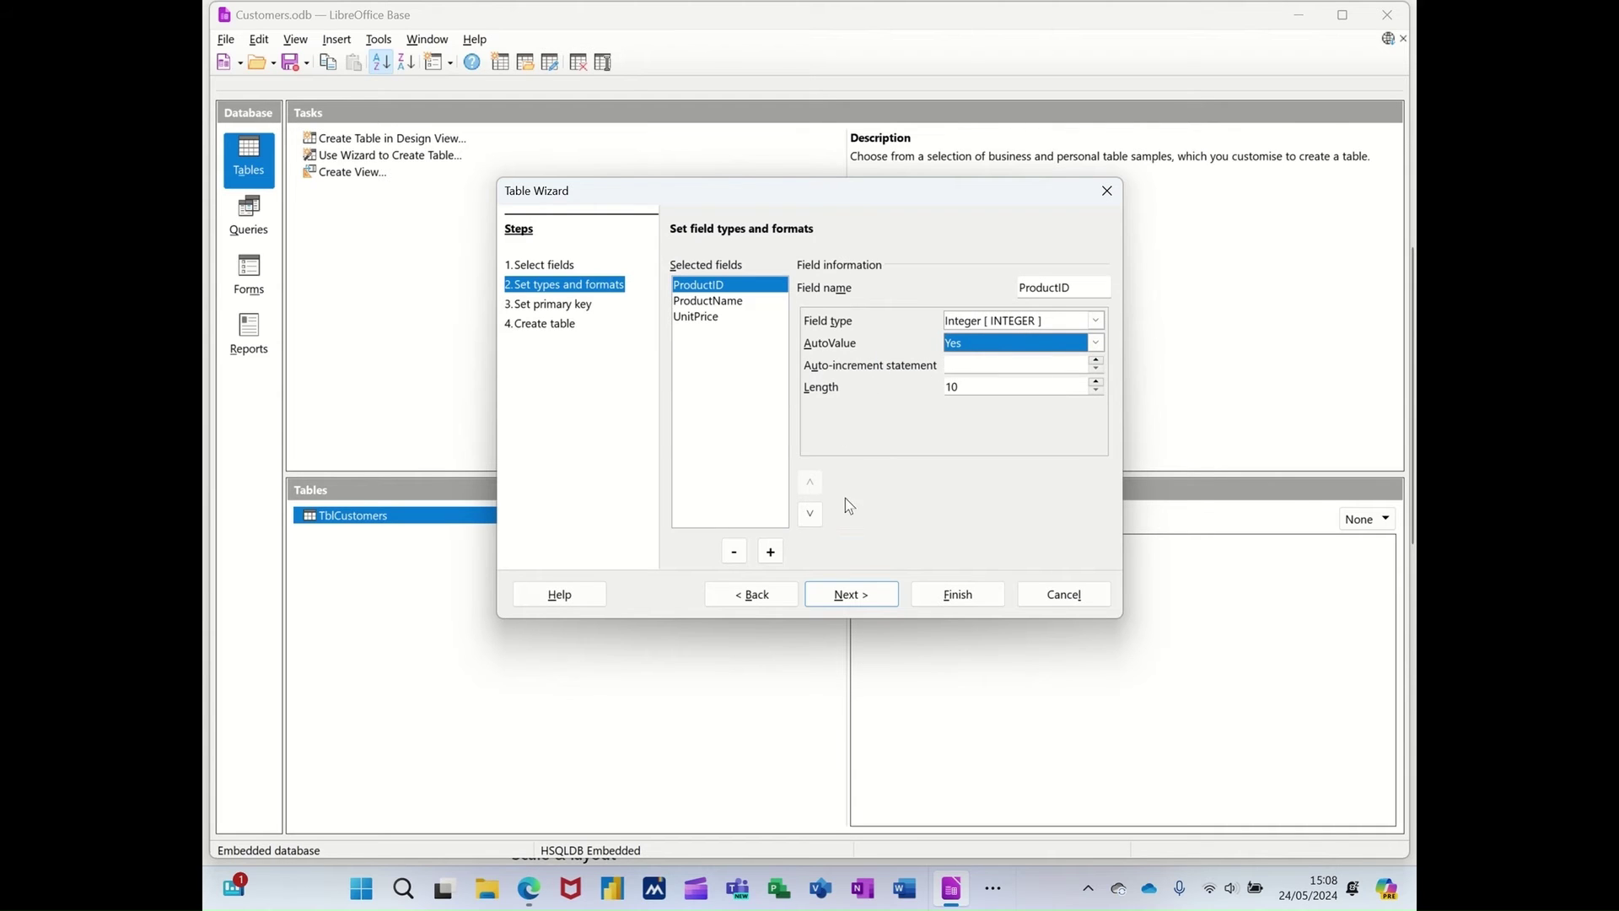
pyautogui.click(854, 592)
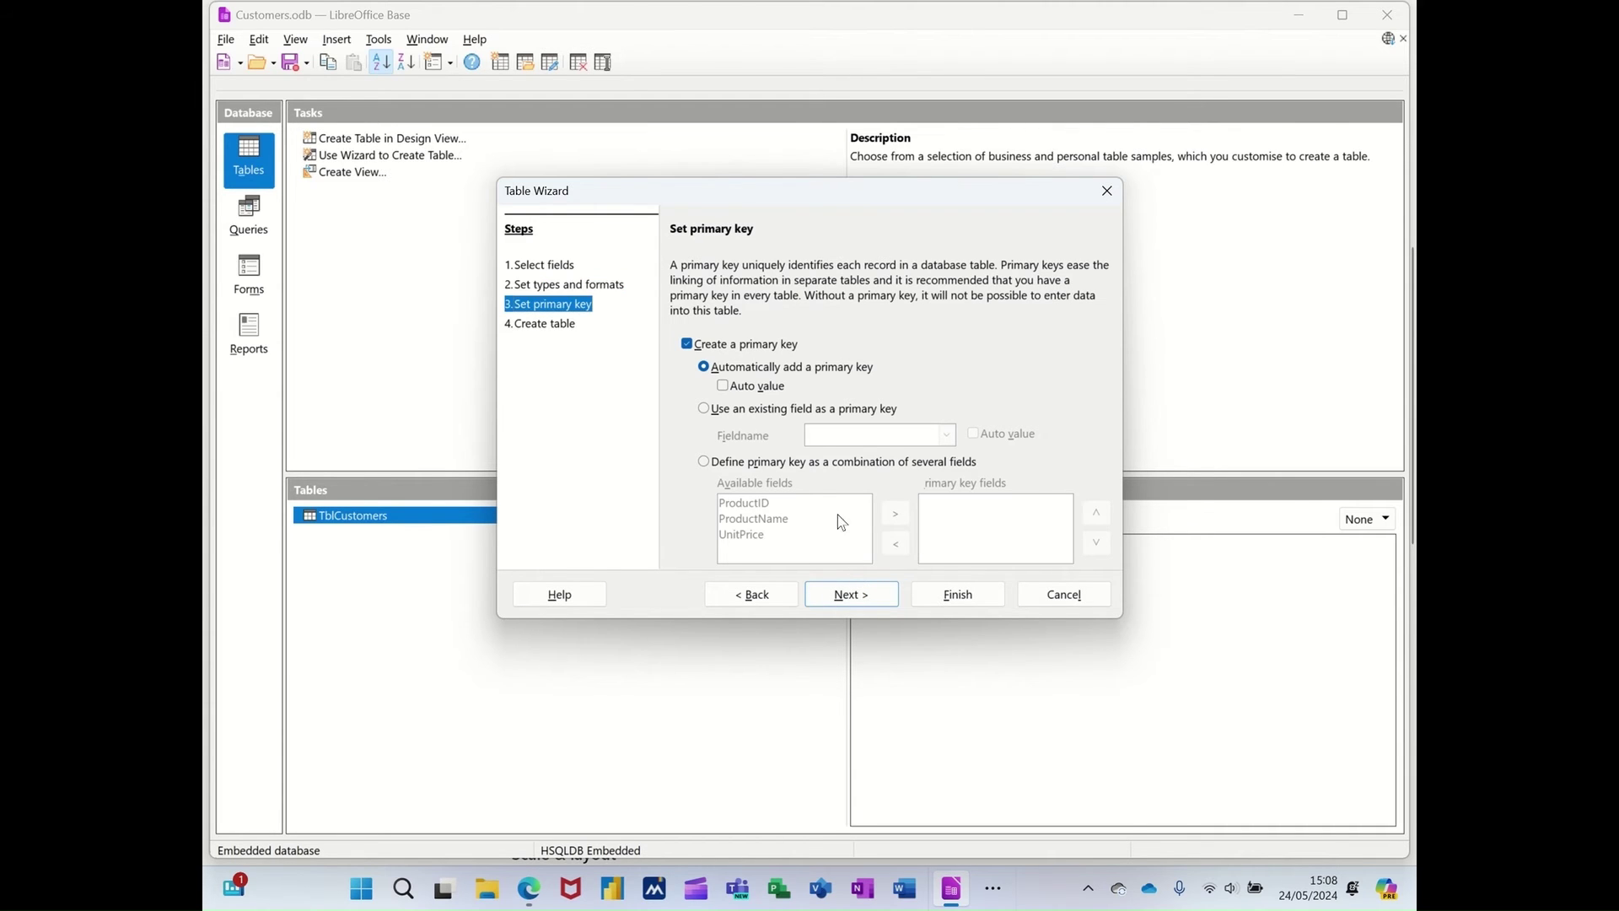
pyautogui.click(704, 409)
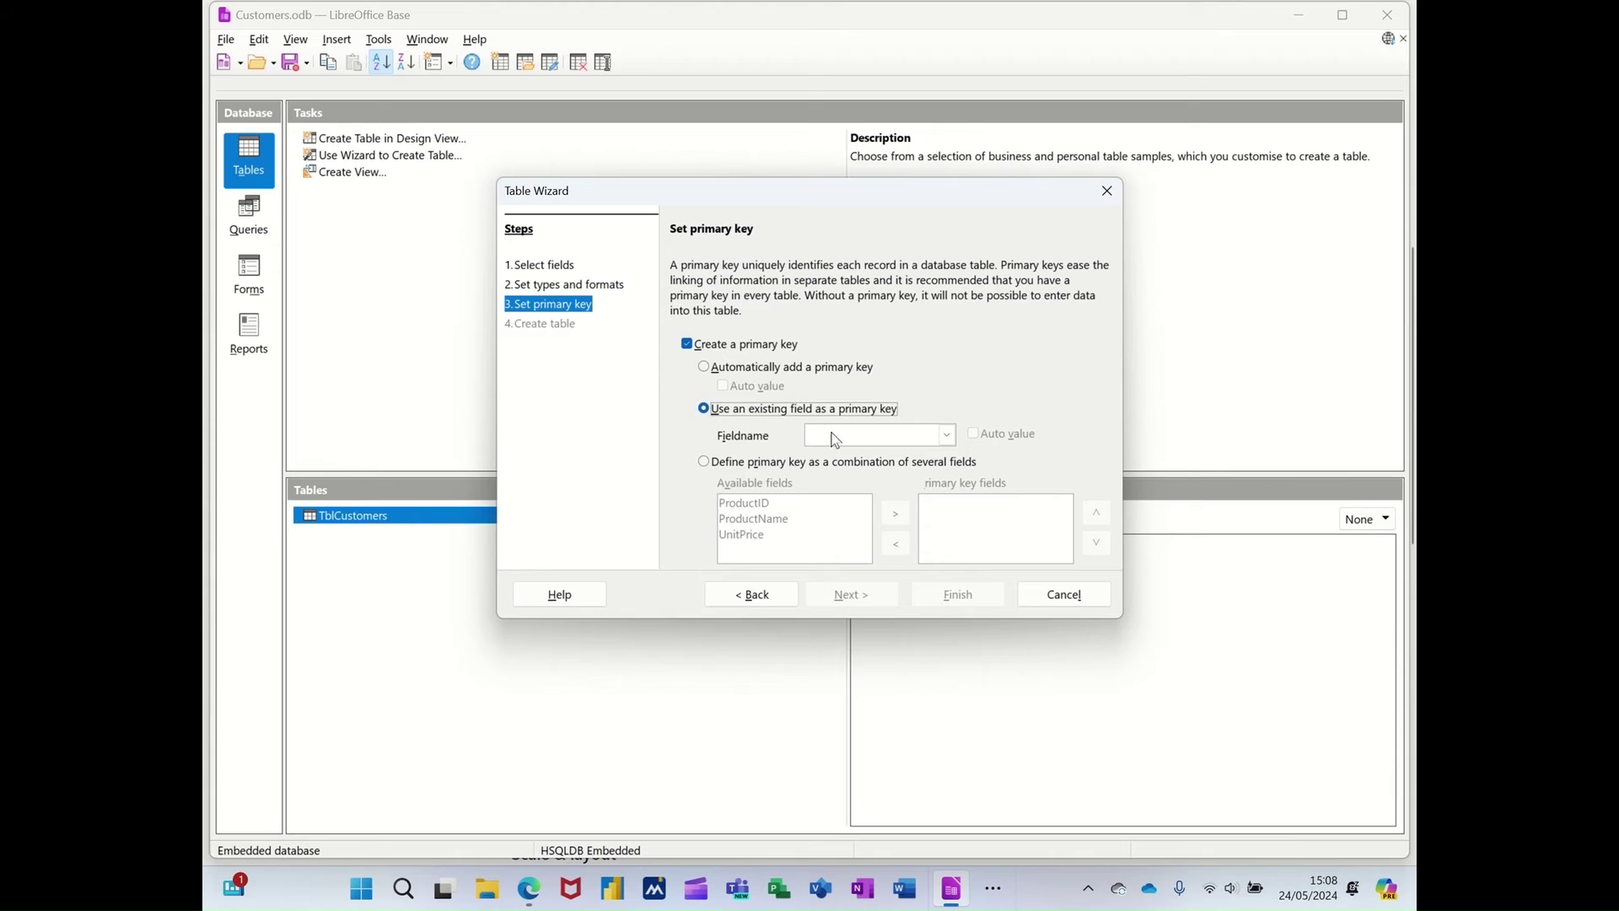
pyautogui.click(947, 435)
pyautogui.click(909, 454)
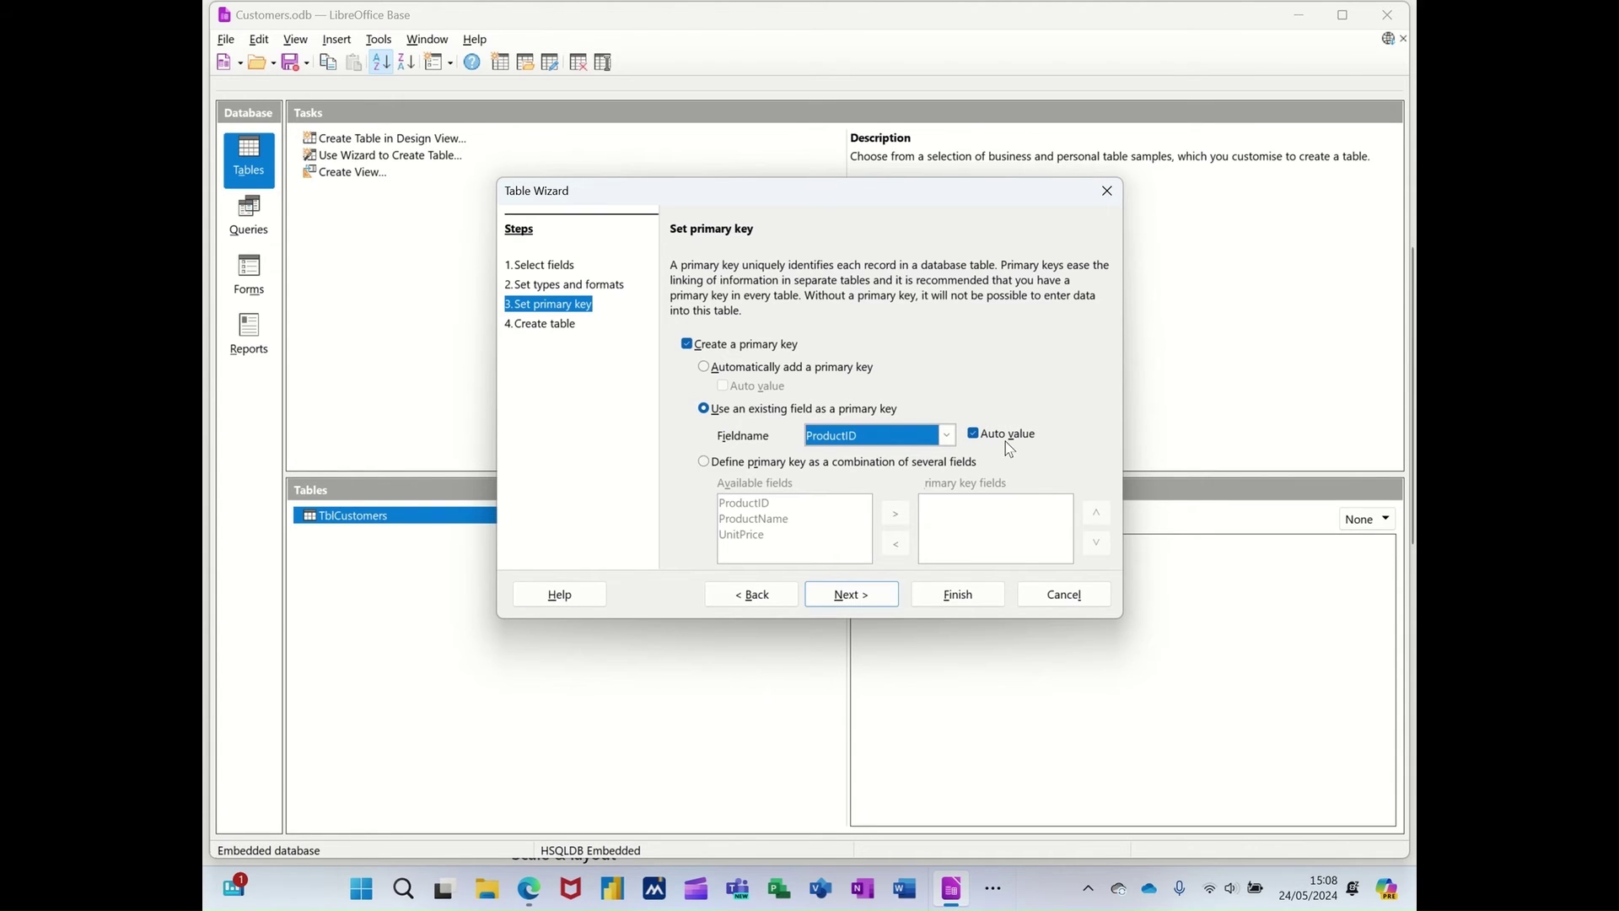
# - Name the table TblProducts, finish the wizard, and close its empty data view
pyautogui.click(851, 595)
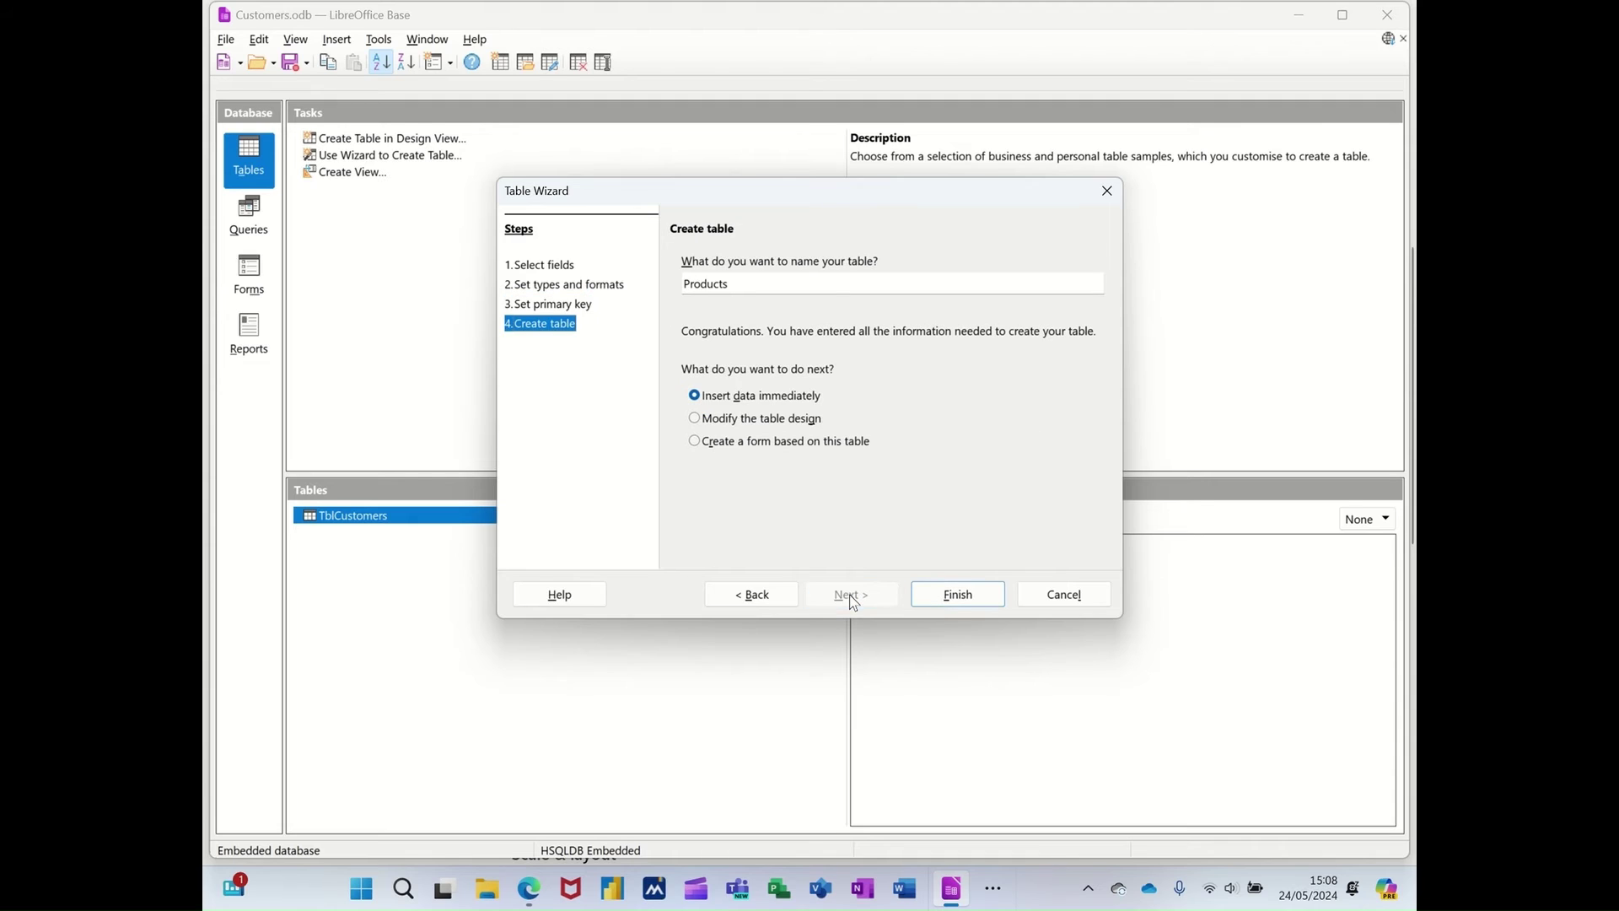
pyautogui.click(684, 282)
pyautogui.write('Tb')
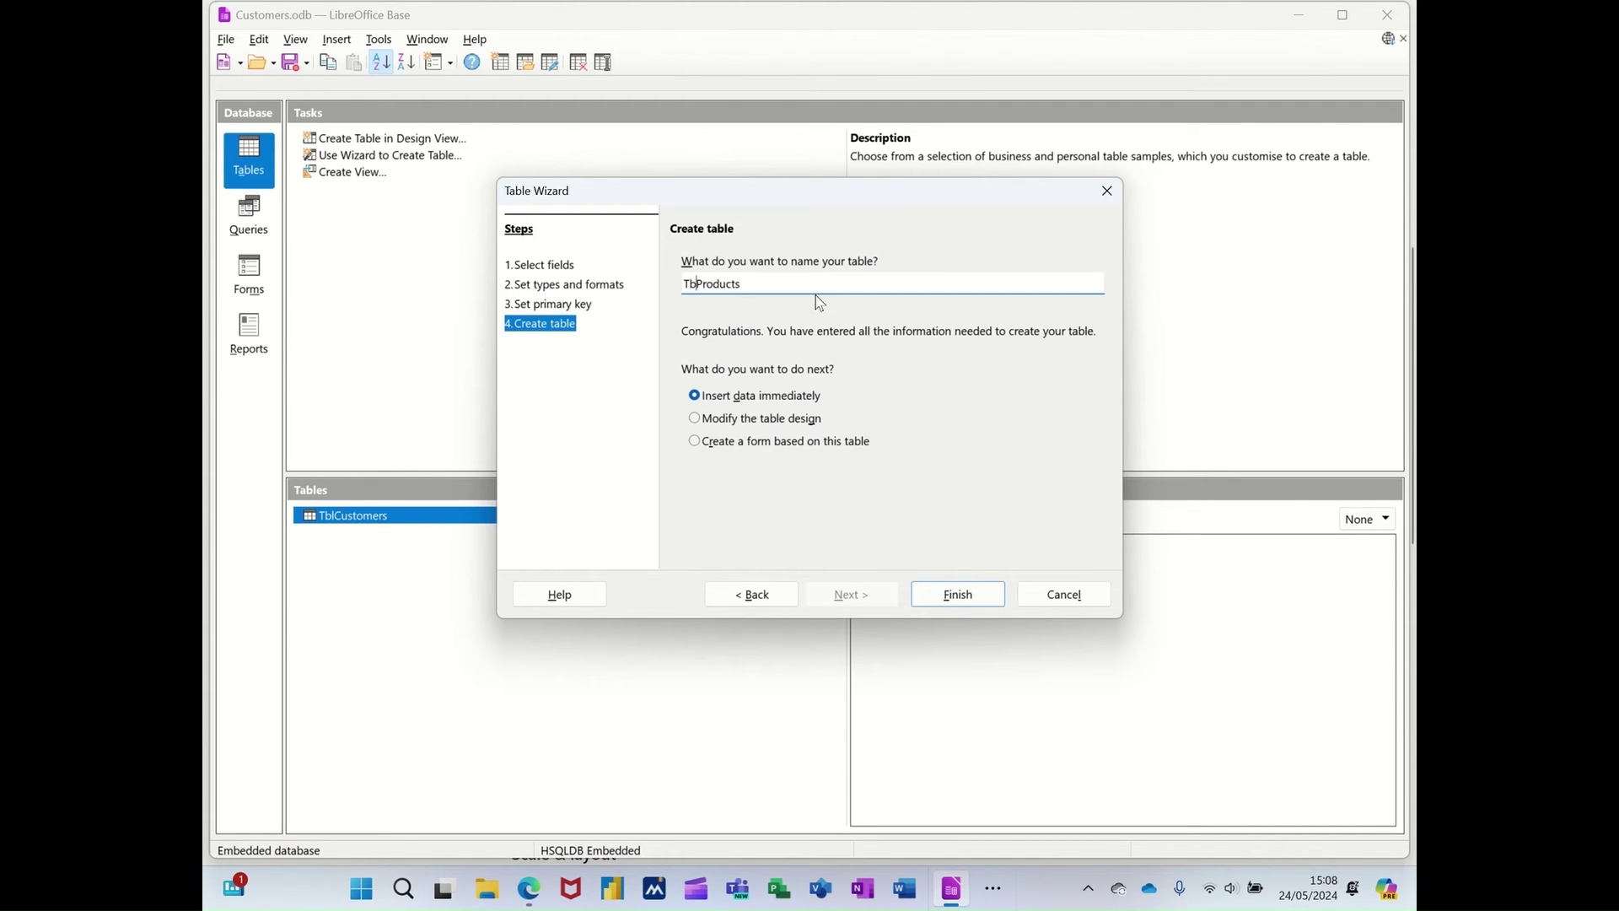
pyautogui.write('l')
pyautogui.click(947, 597)
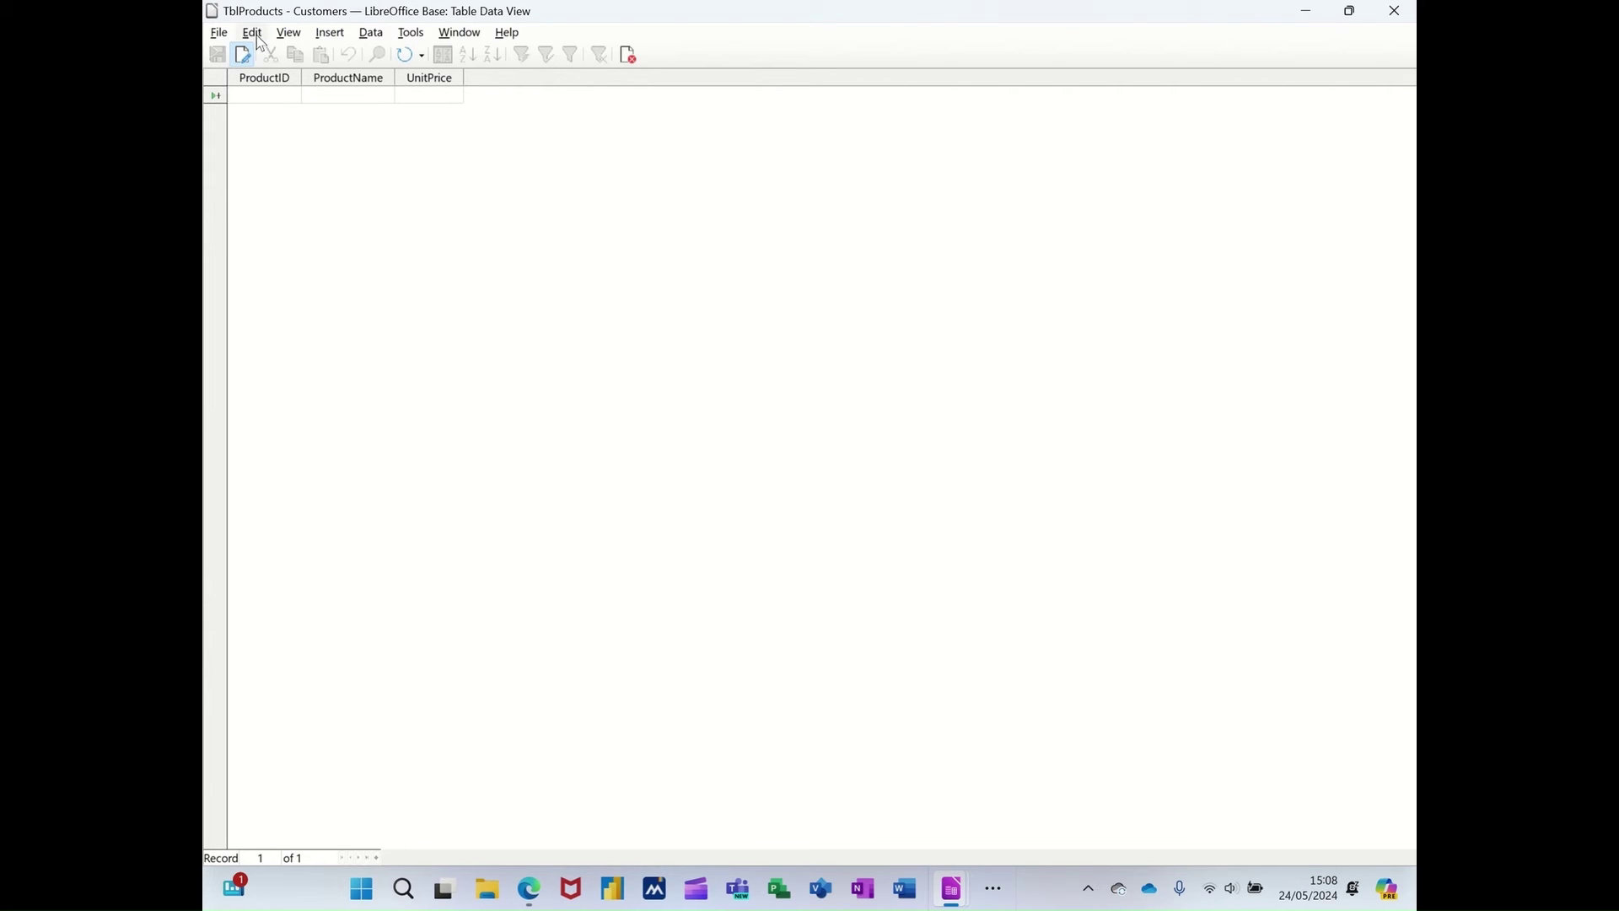
pyautogui.click(636, 55)
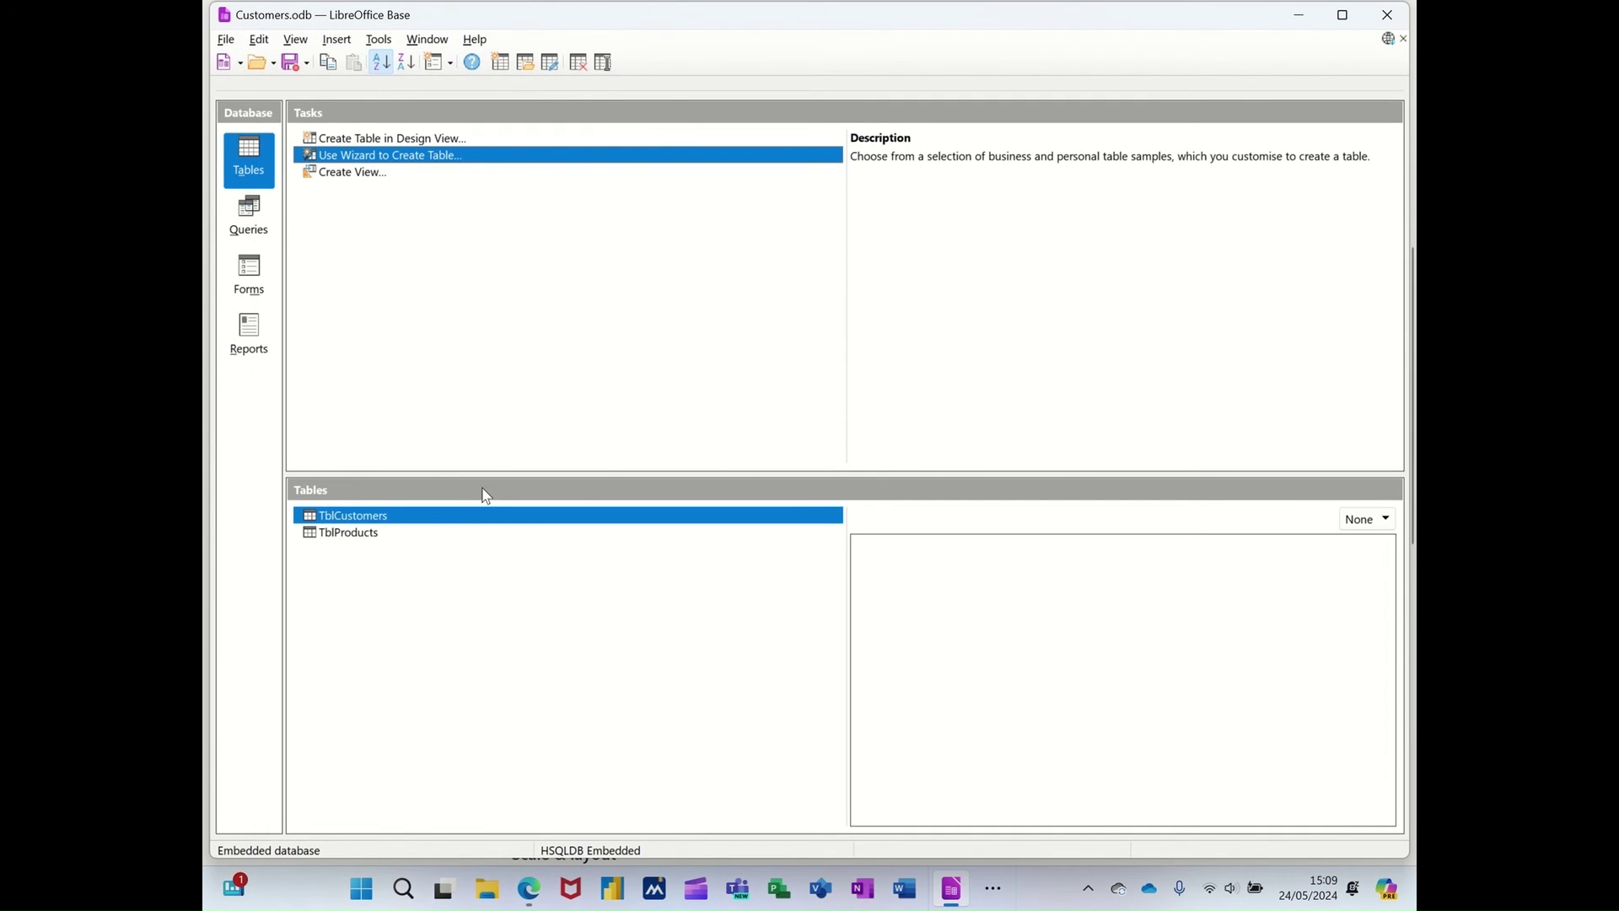
# - In TblProducts' design, set ProductID AutoValue to Yes and add a fourth field, CustomerID
pyautogui.click(359, 538)
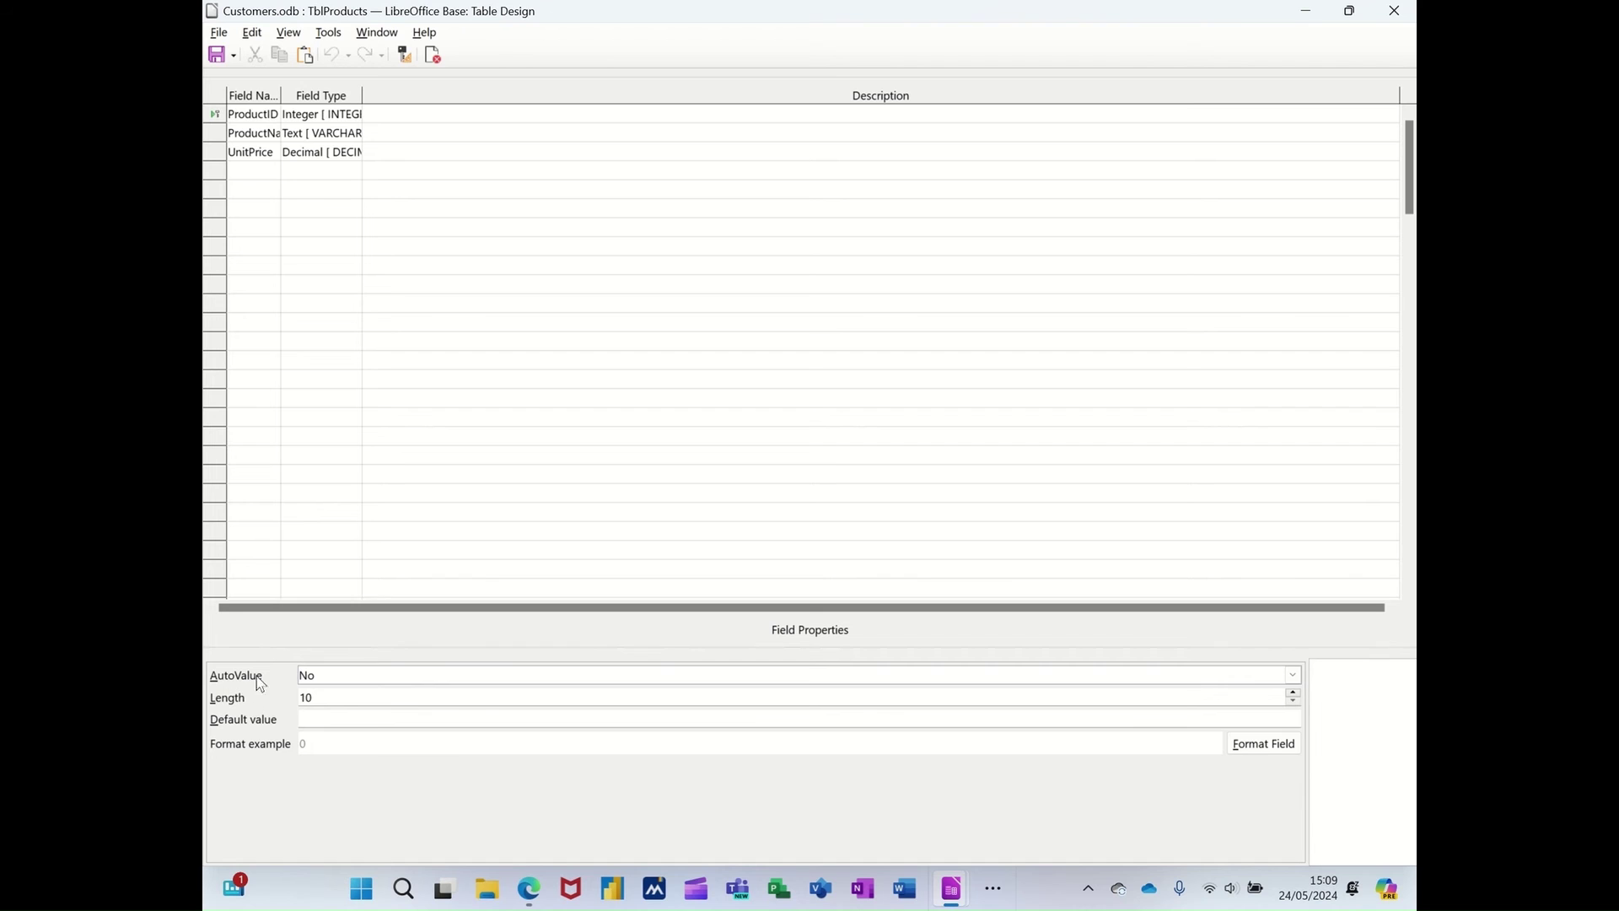
pyautogui.click(344, 674)
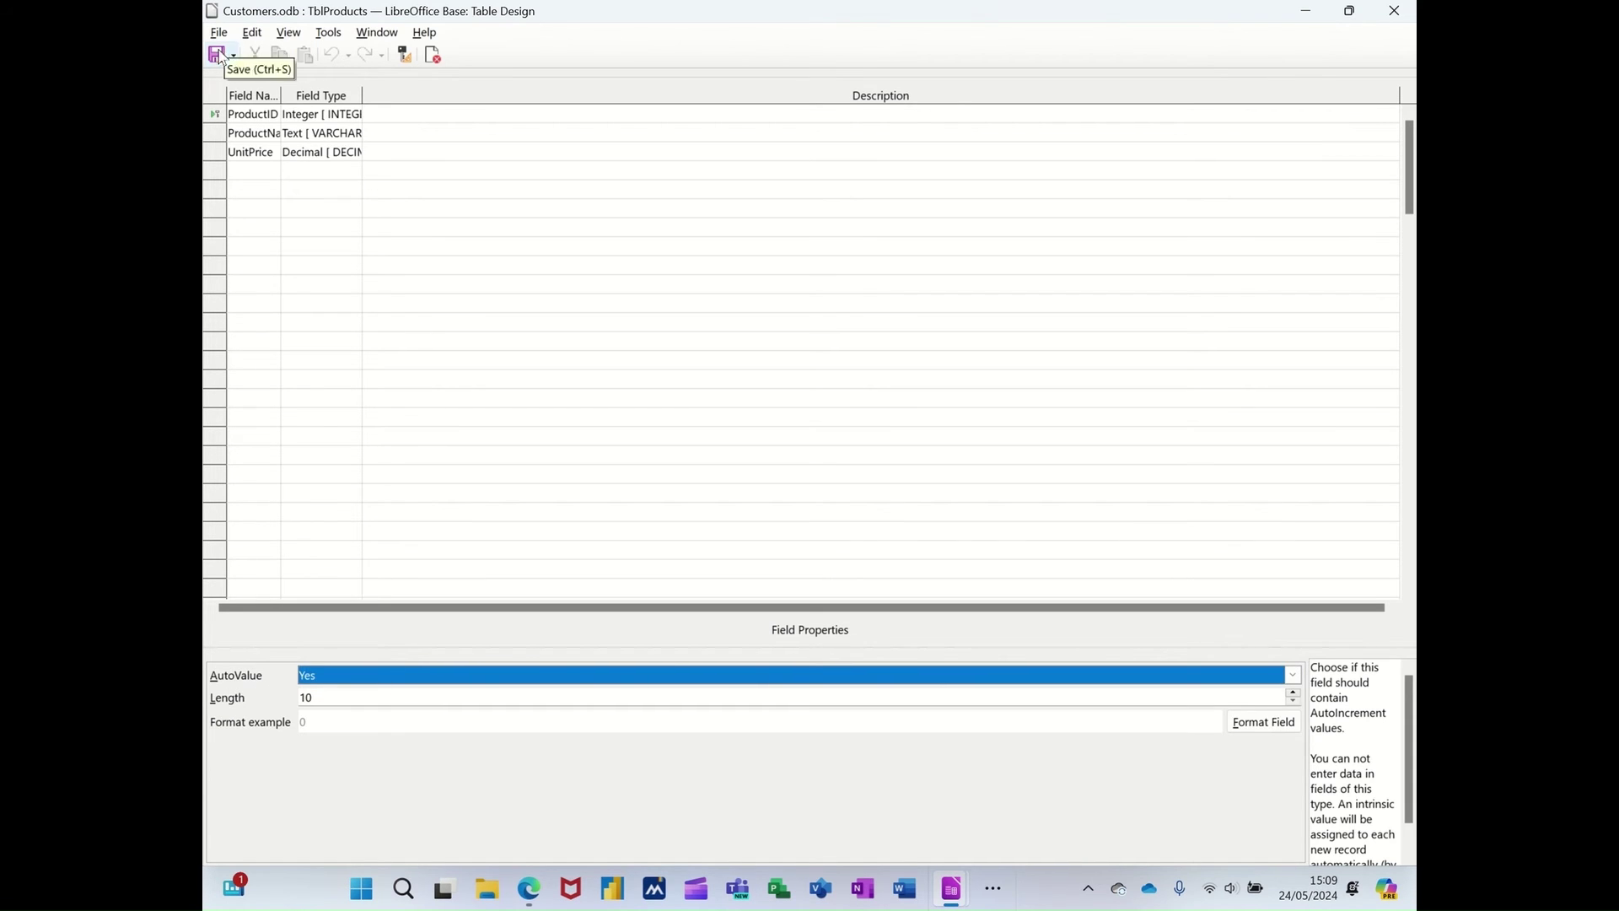
pyautogui.click(255, 170)
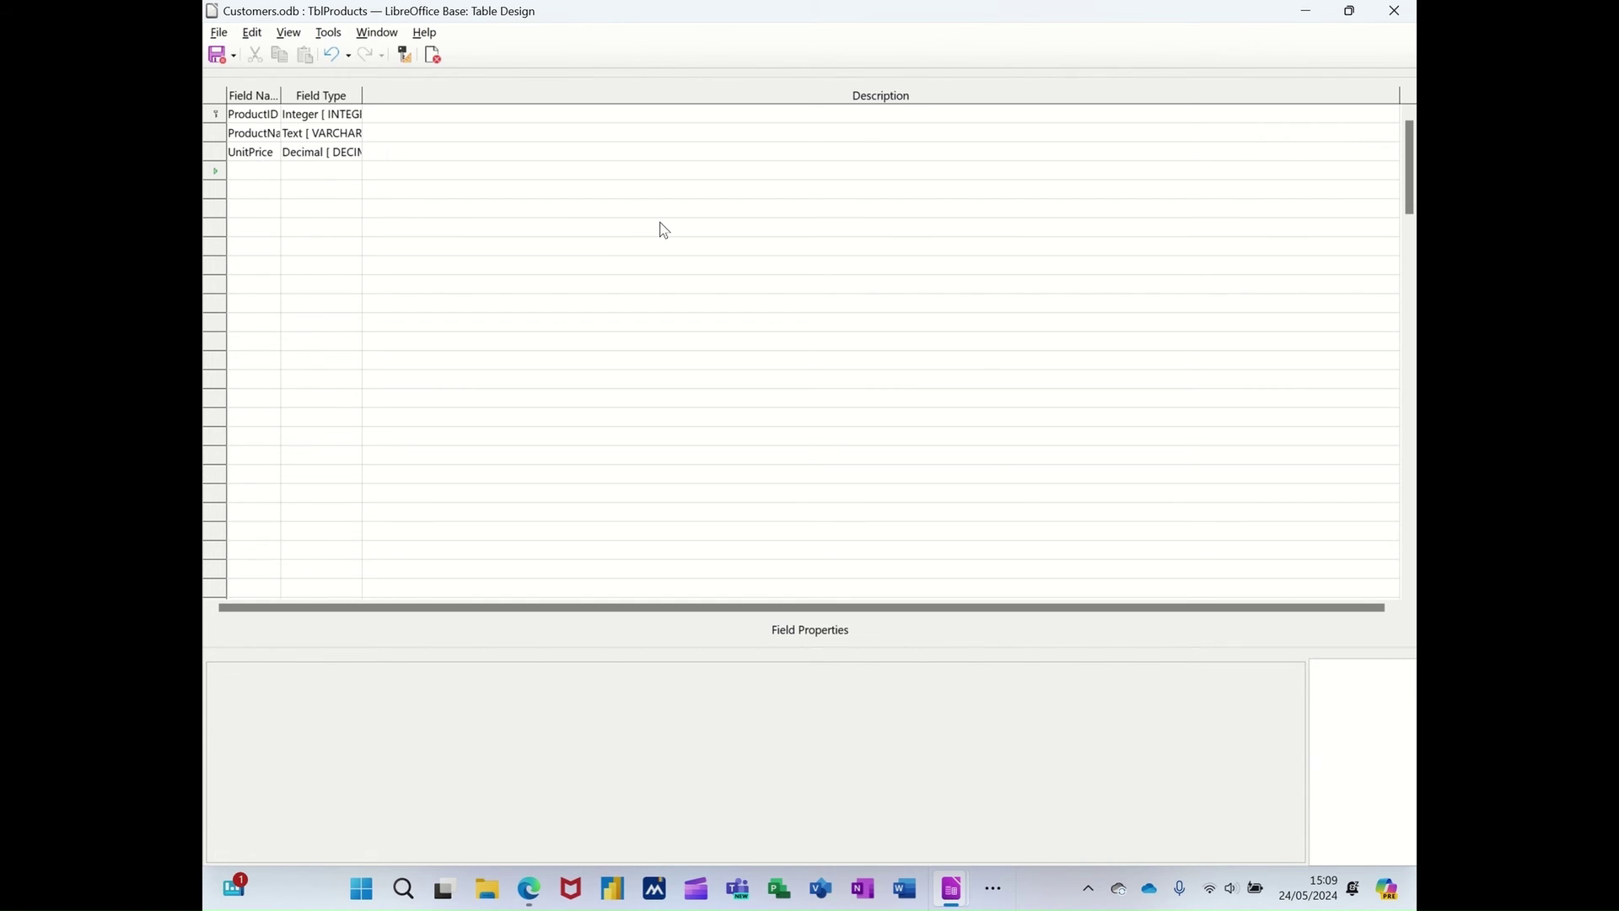
pyautogui.write('Cu')
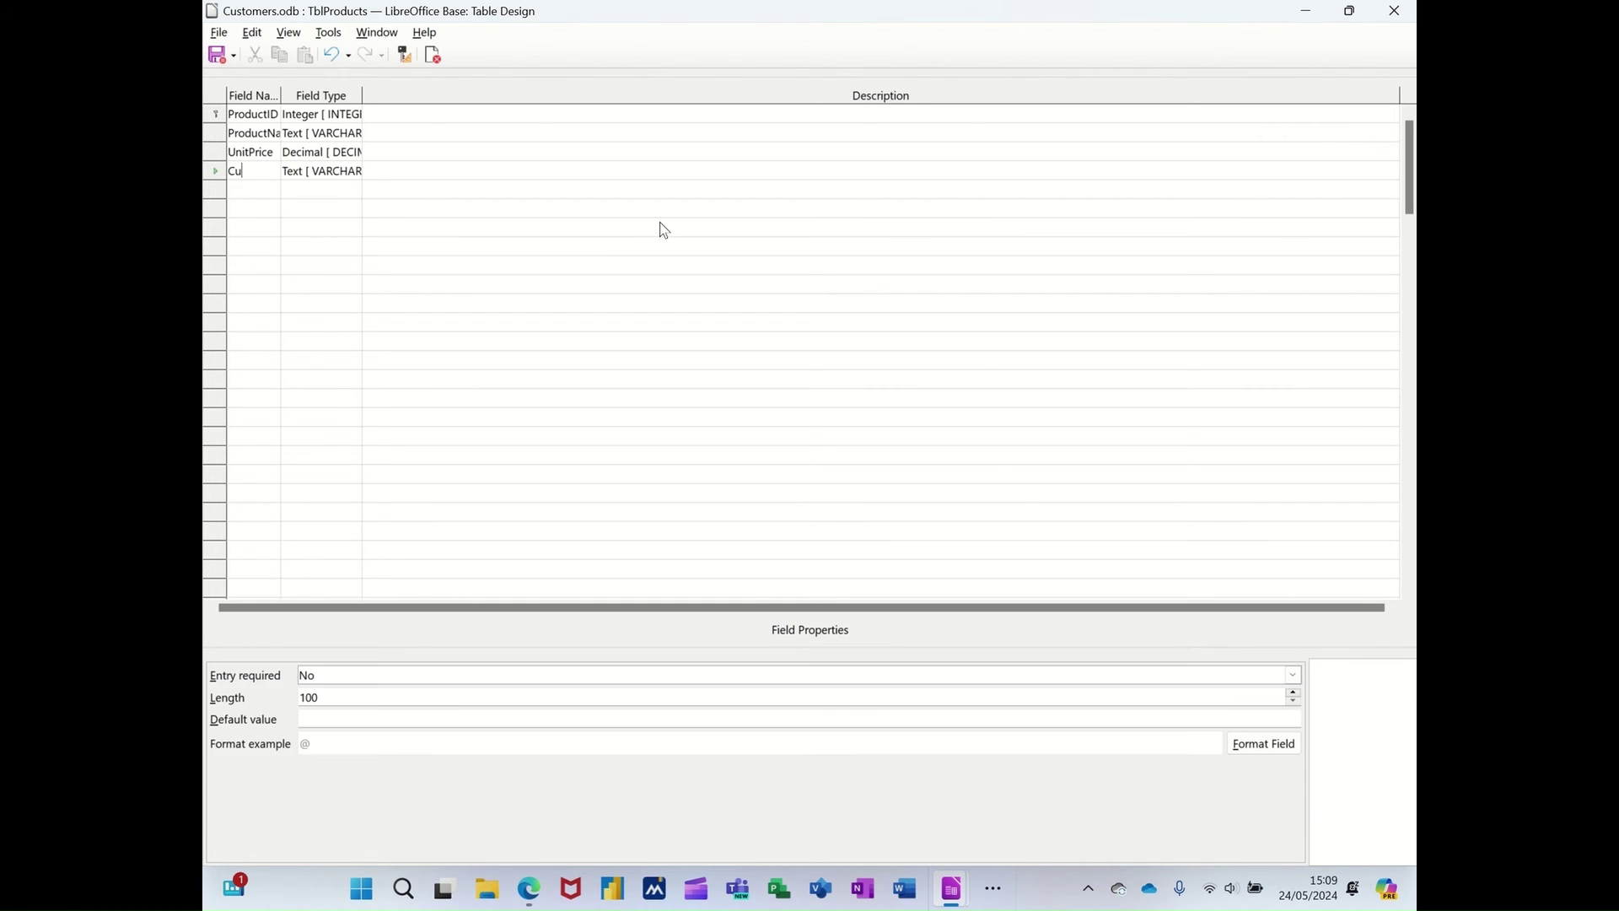
pyautogui.write('stomerID')
pyautogui.press('Tab')
pyautogui.press('i')
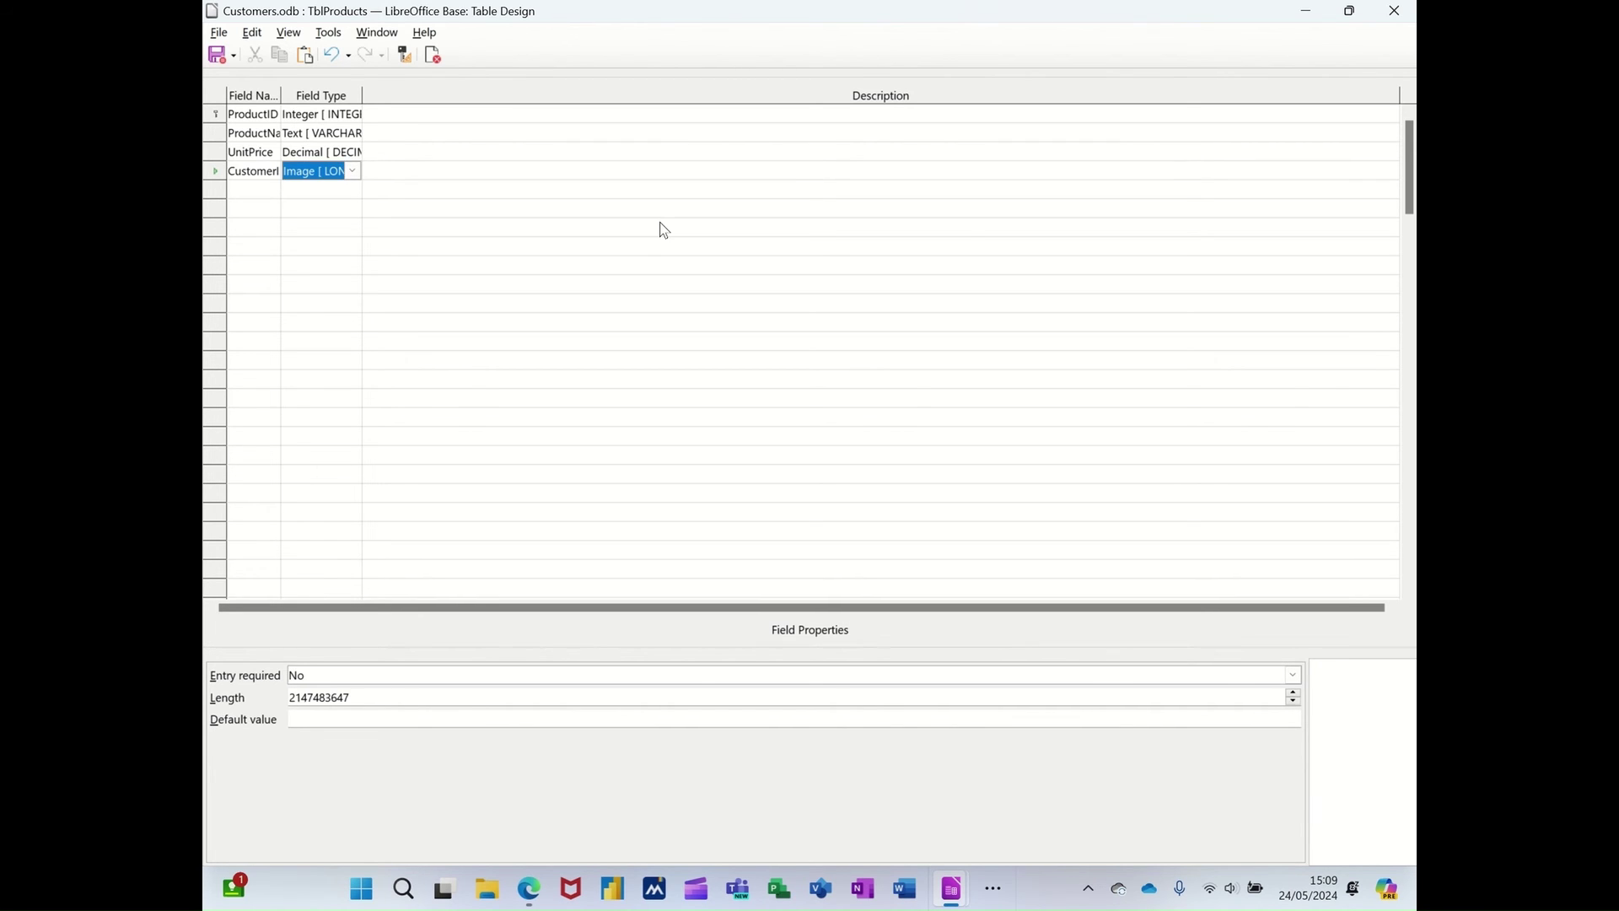
pyautogui.click(327, 196)
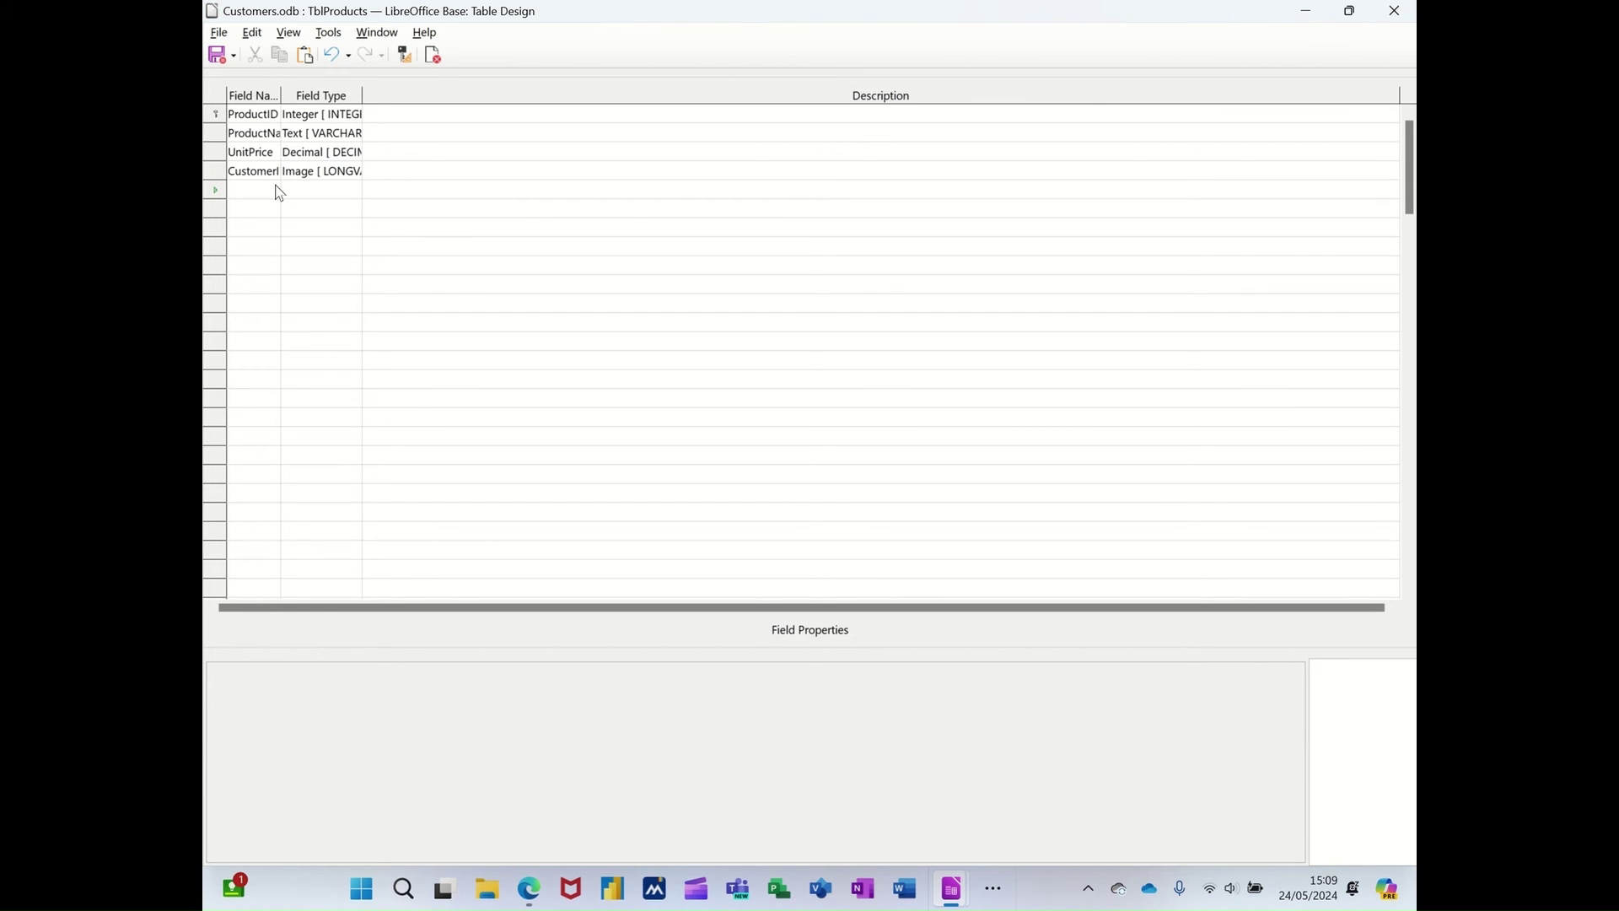
pyautogui.click(434, 55)
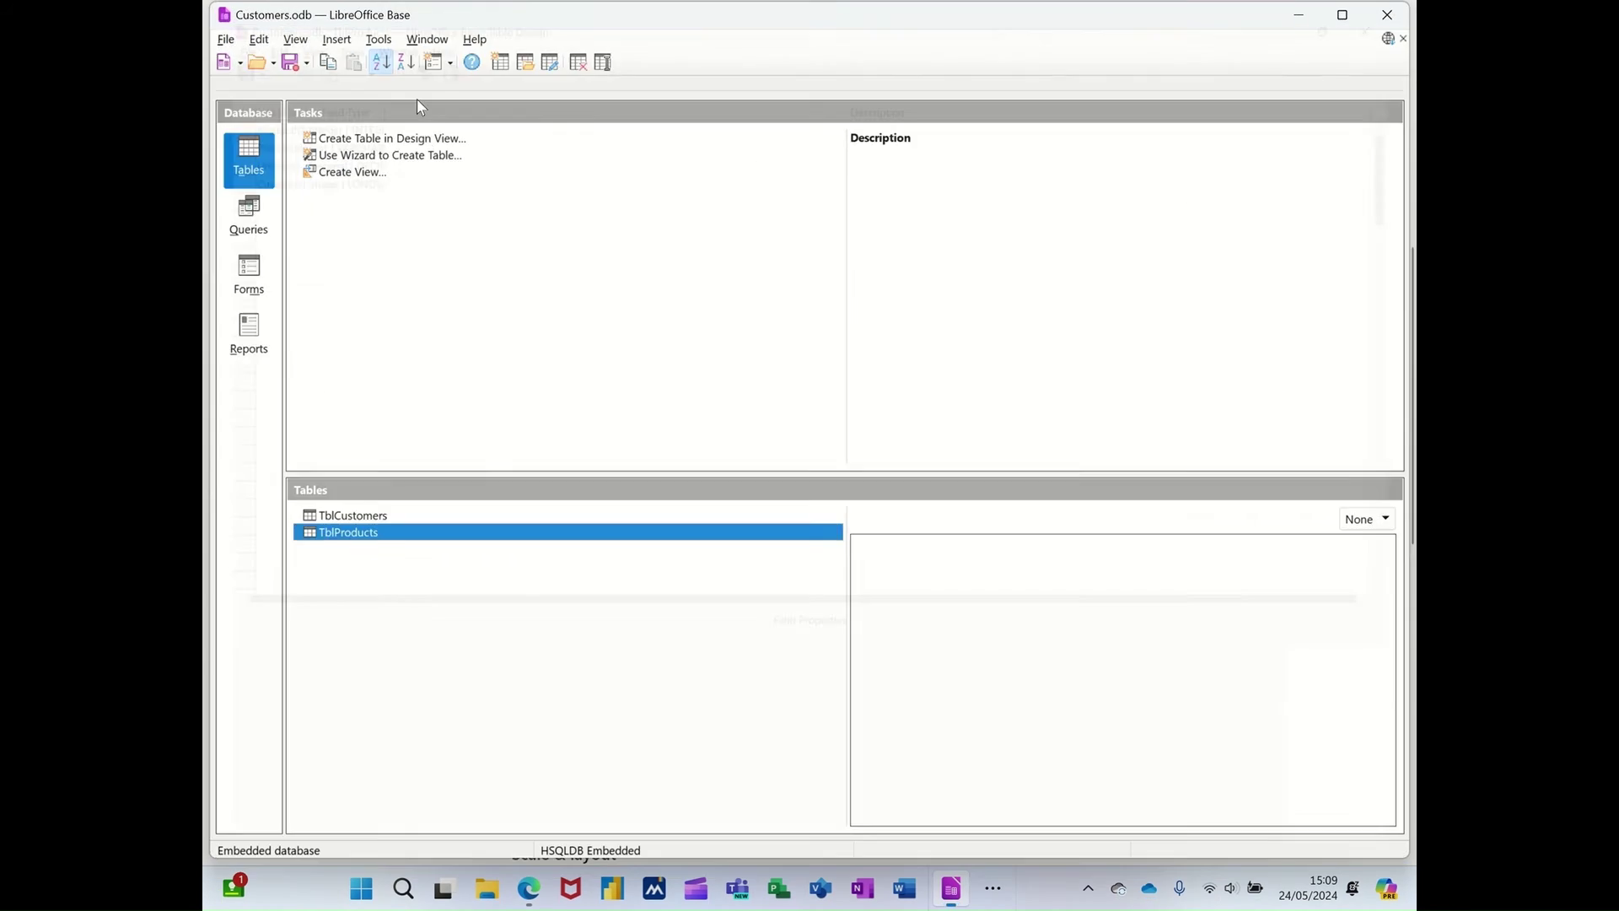
# - Reopen TblProducts in design view and change CustomerID's type from Image to Integer [INTEGER]
pyautogui.doubleClick(358, 533)
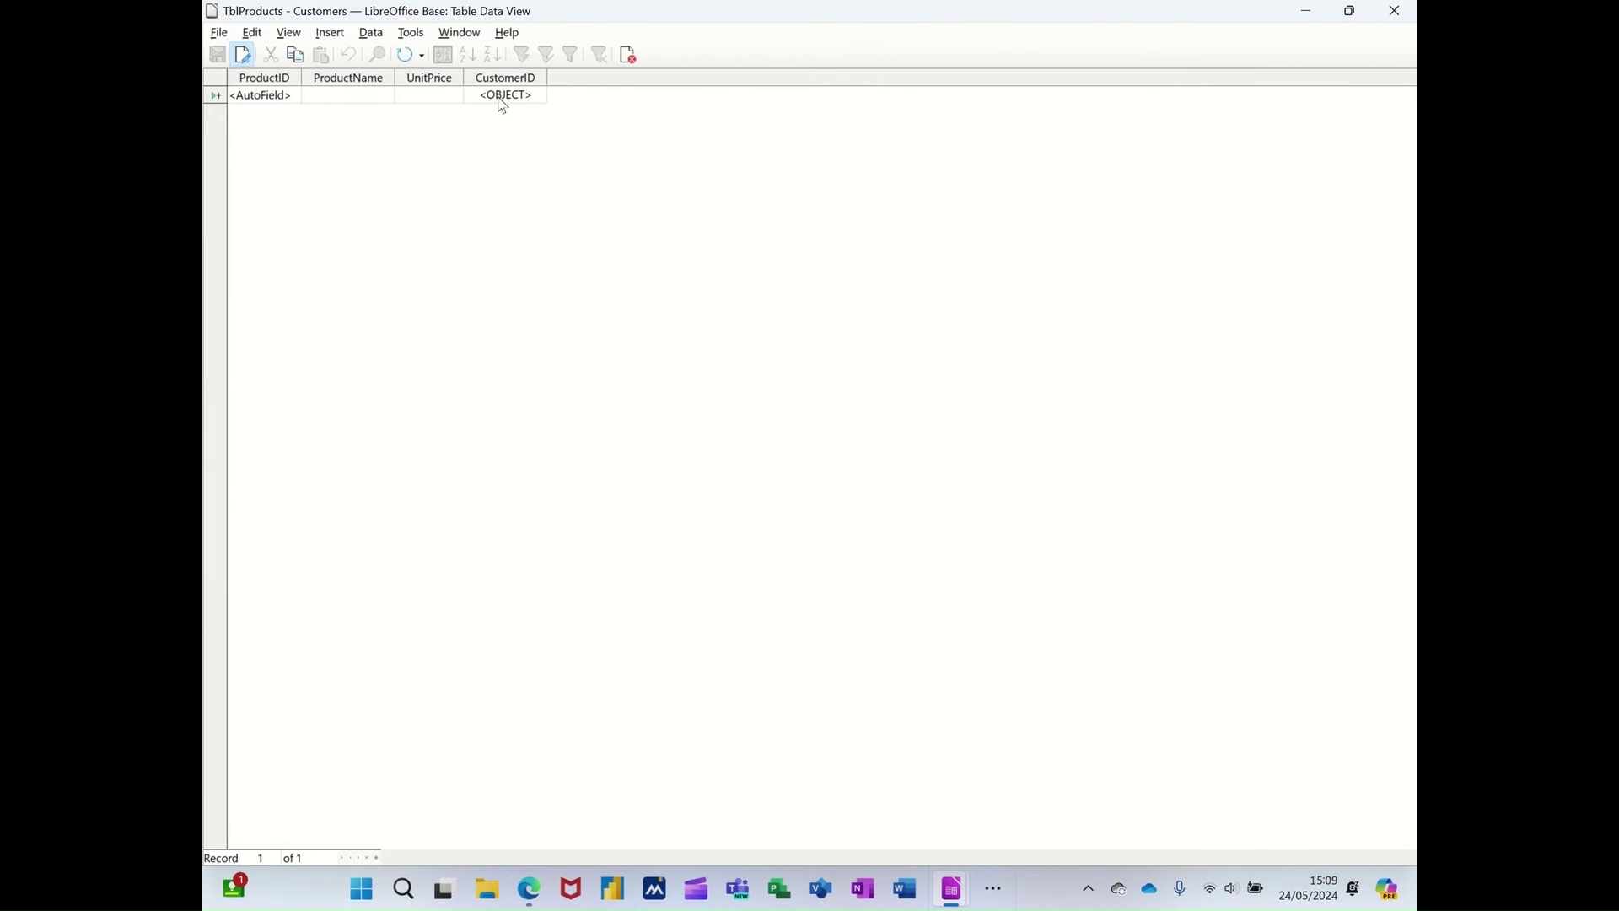
pyautogui.click(628, 56)
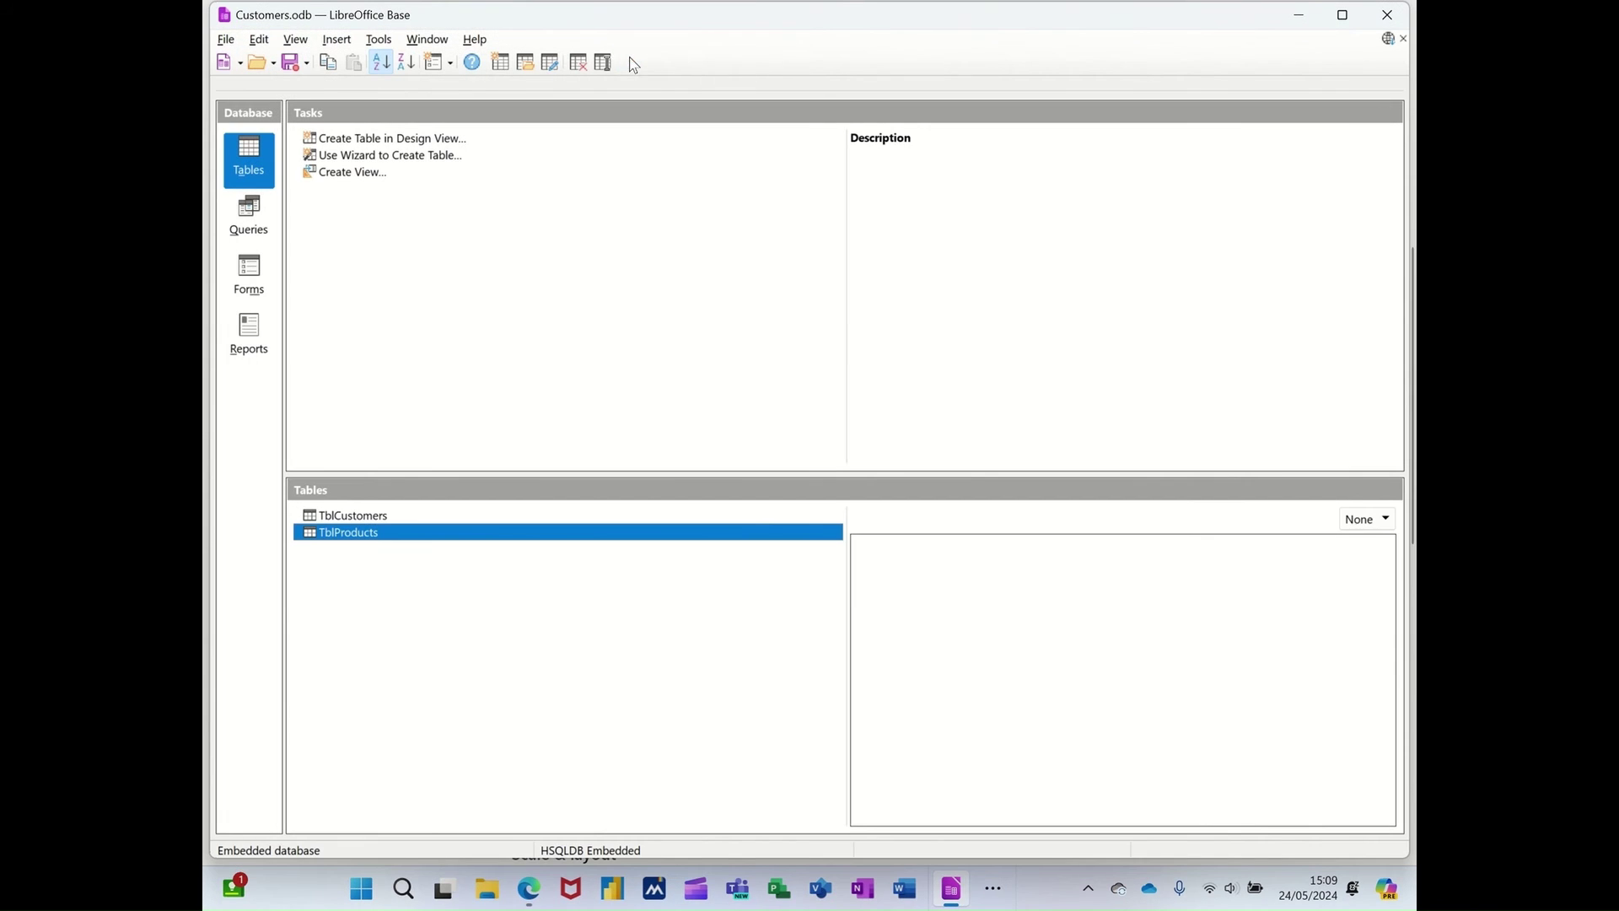
pyautogui.rightClick(339, 533)
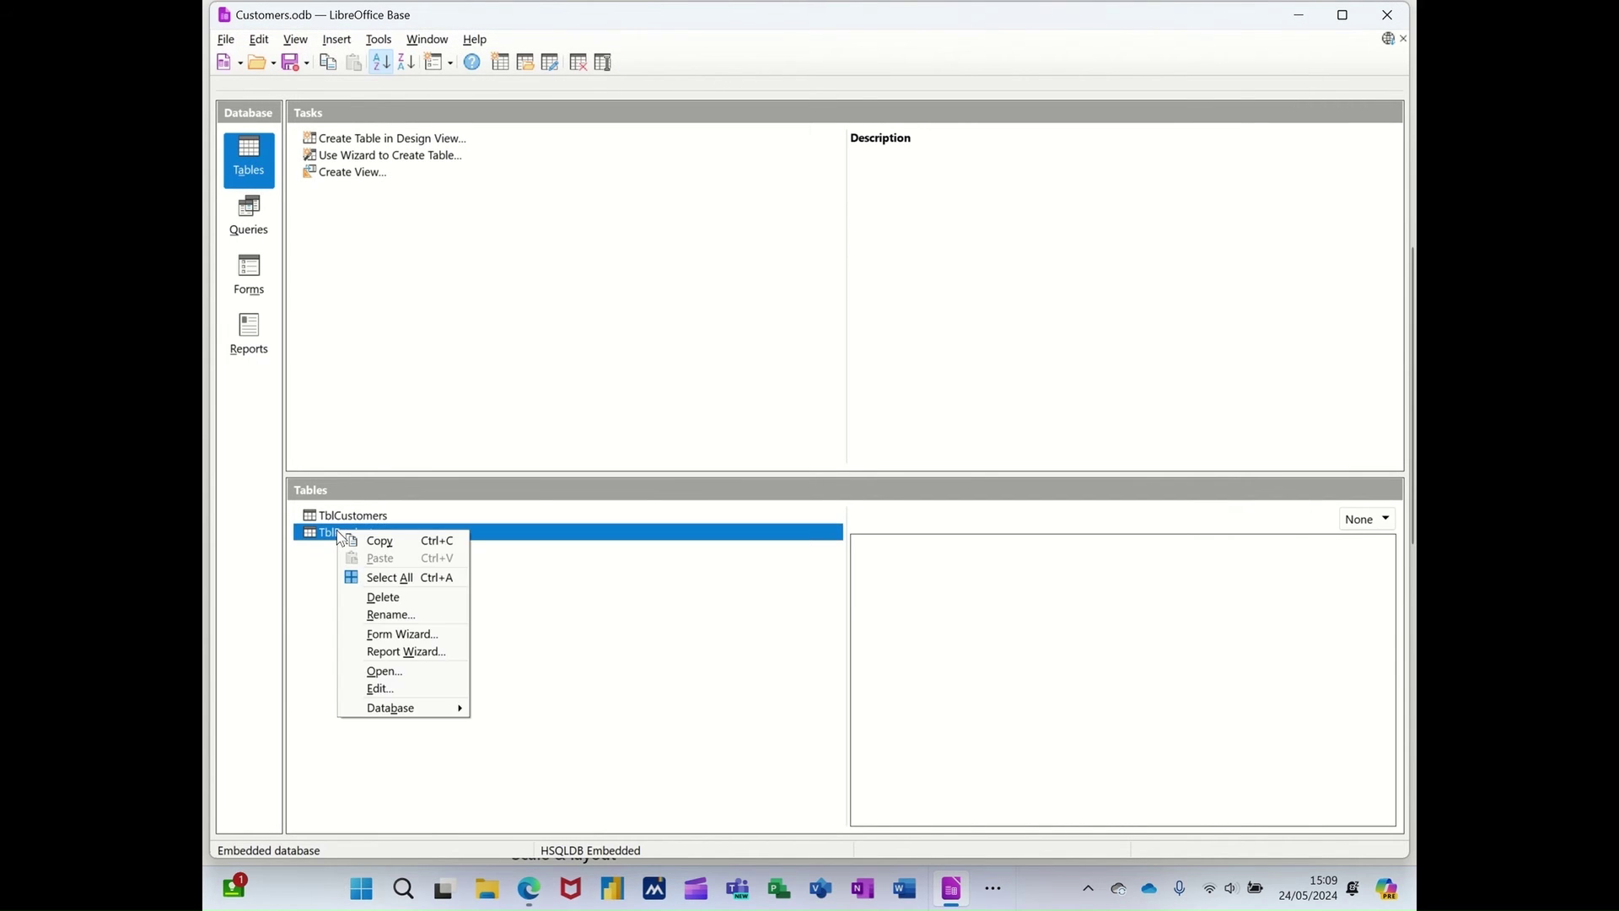
pyautogui.click(361, 688)
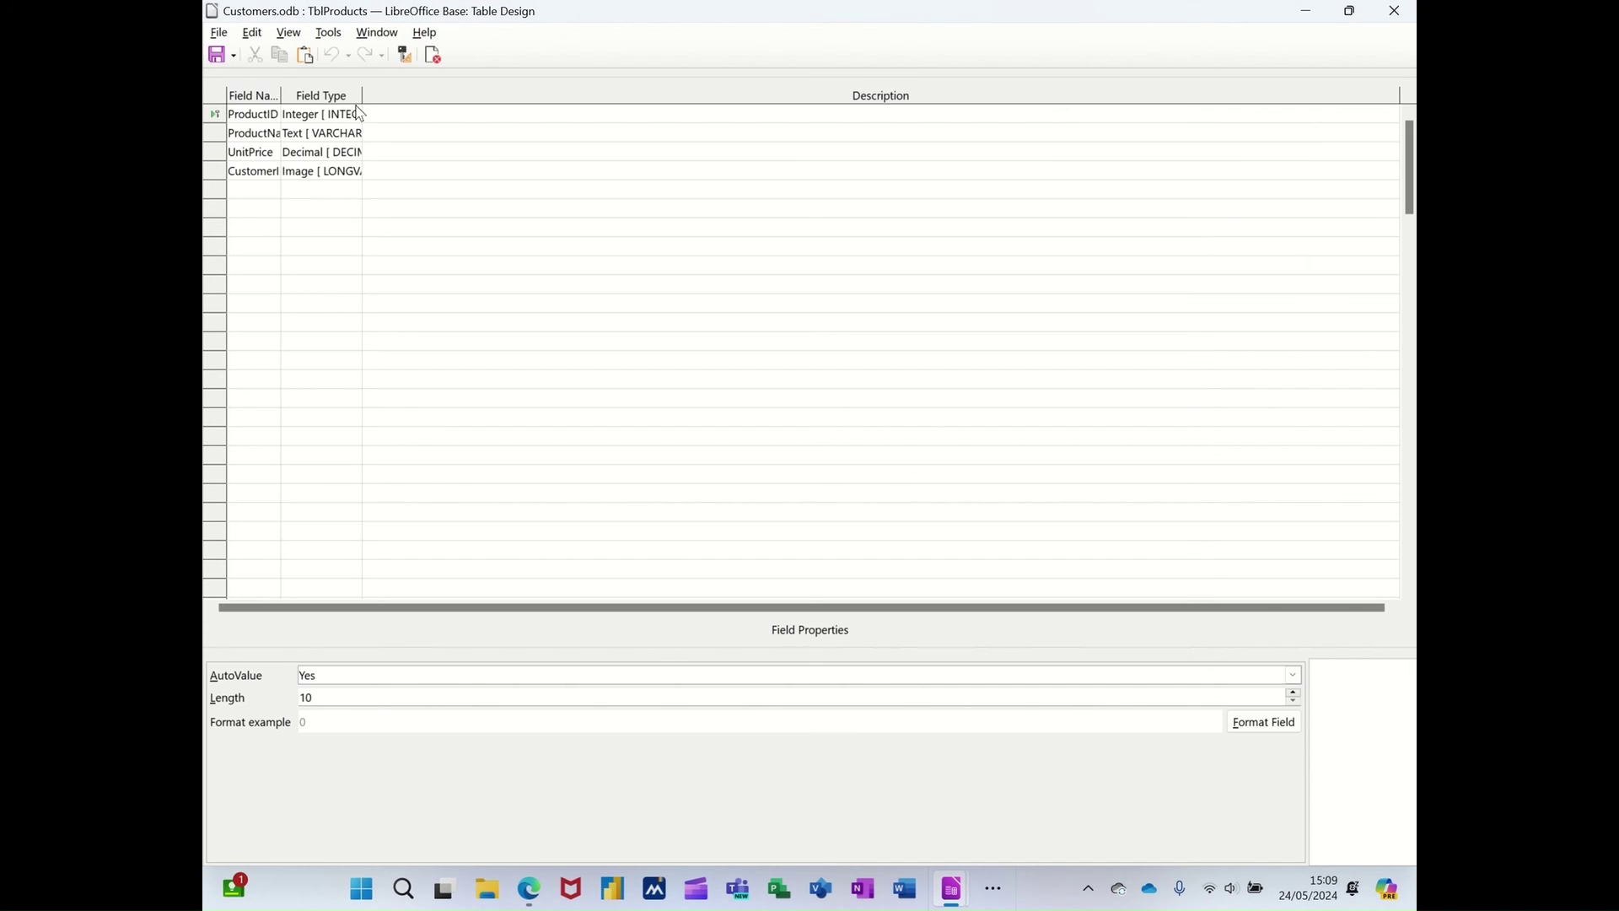
pyautogui.moveTo(362, 95); pyautogui.dragTo(500, 95)
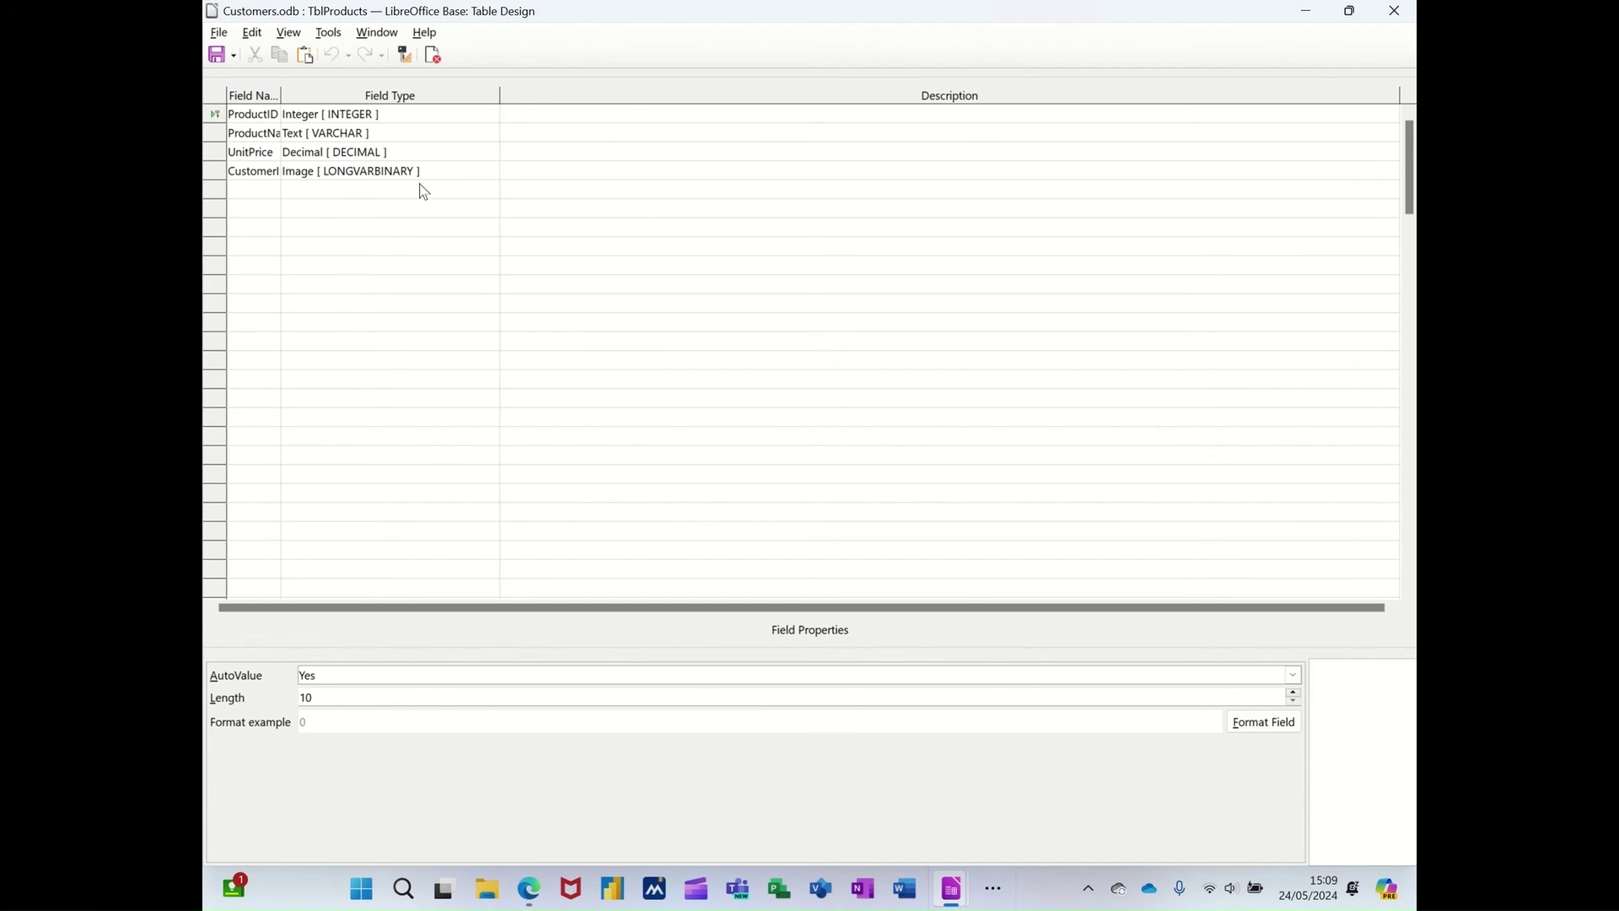
pyautogui.click(430, 172)
pyautogui.click(489, 171)
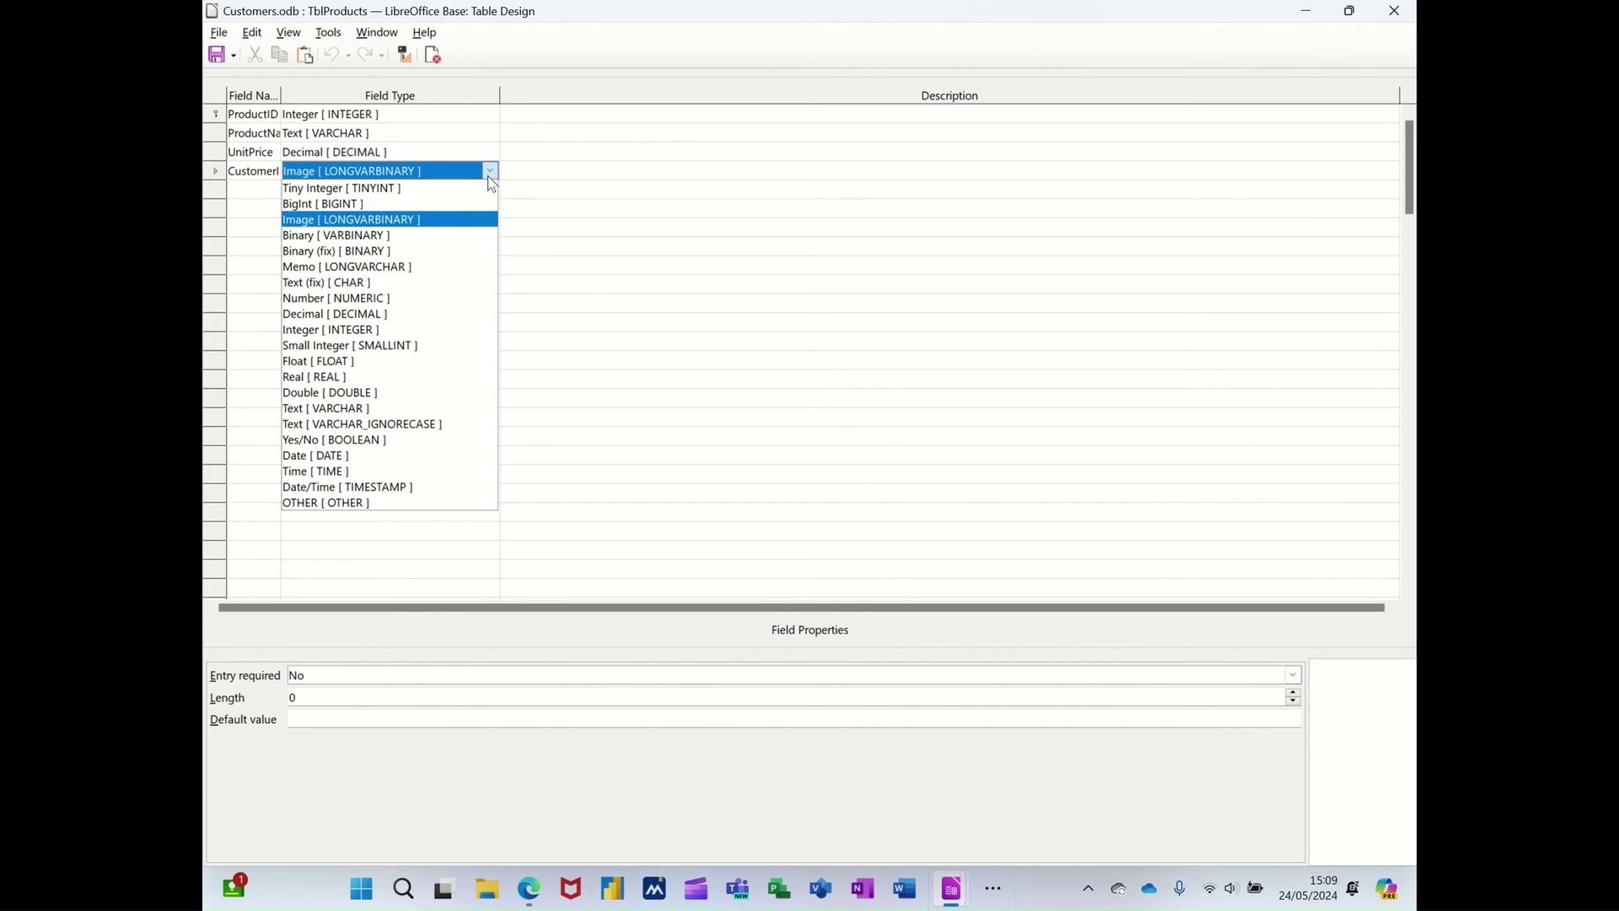
pyautogui.click(411, 329)
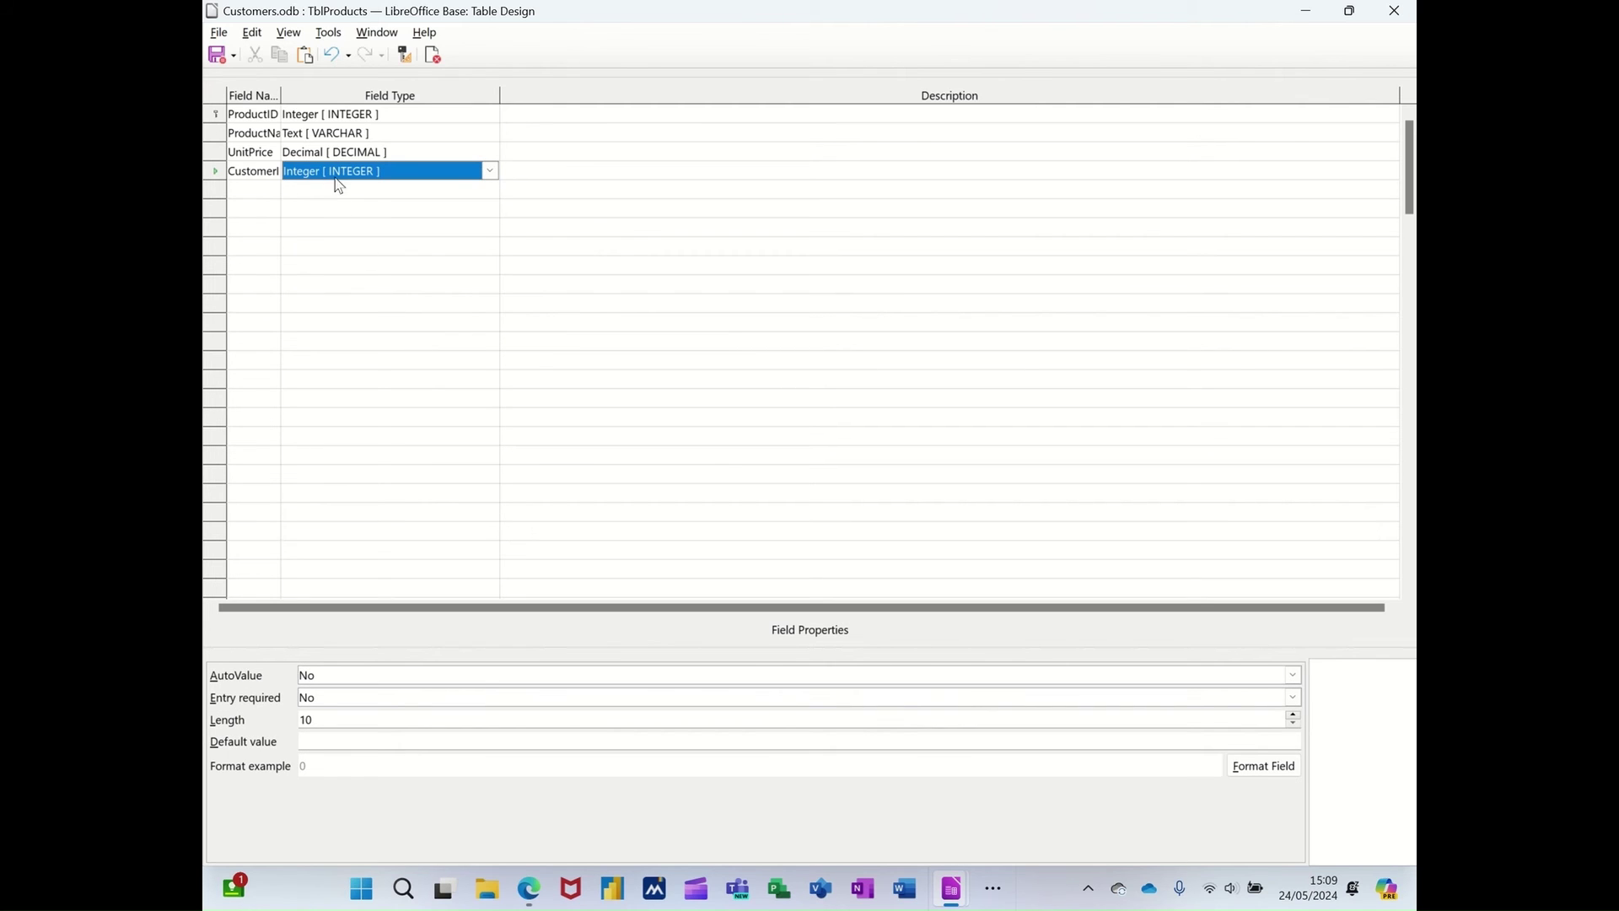
pyautogui.click(218, 54)
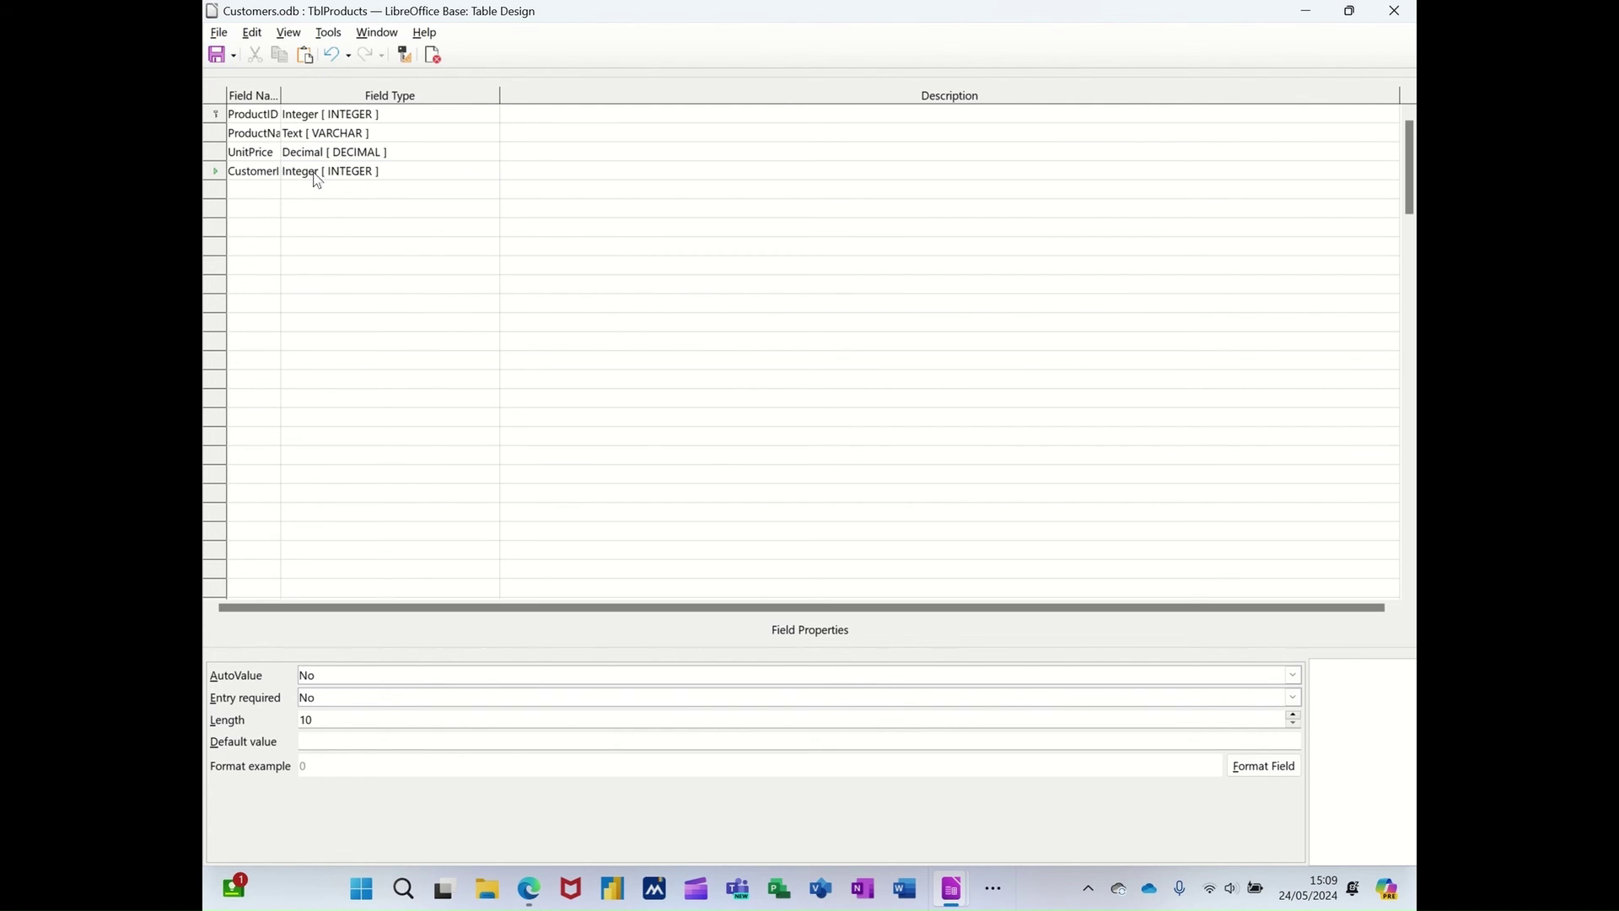
# - Open TblProducts' data view and enter the Excel product record
pyautogui.click(434, 57)
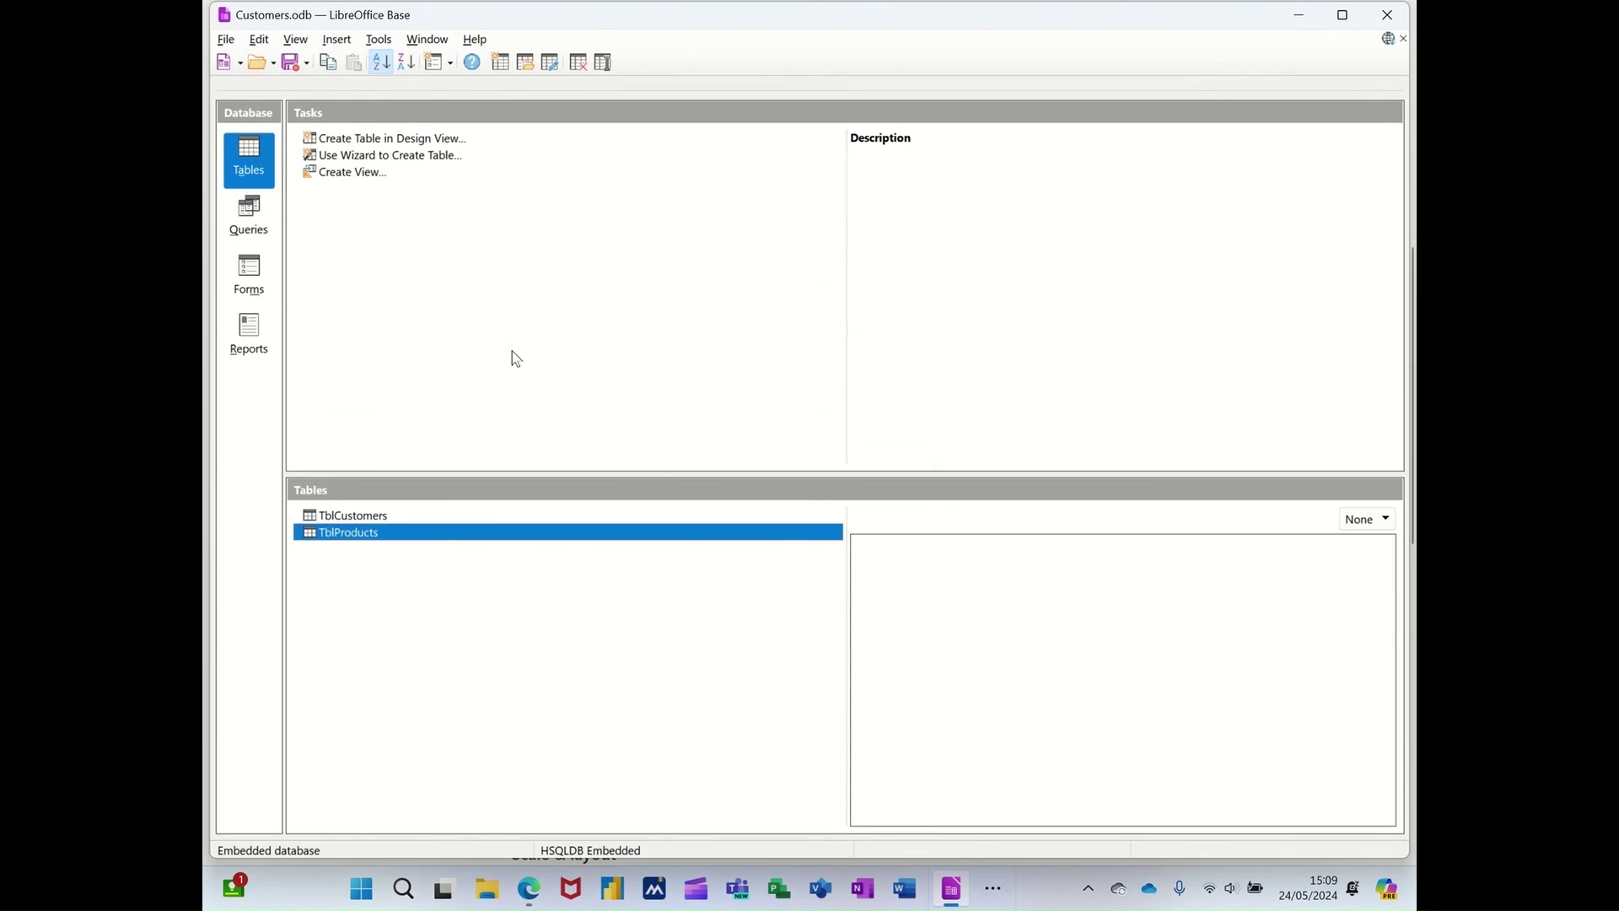
pyautogui.doubleClick(361, 539)
pyautogui.click(335, 100)
pyautogui.write('Exc')
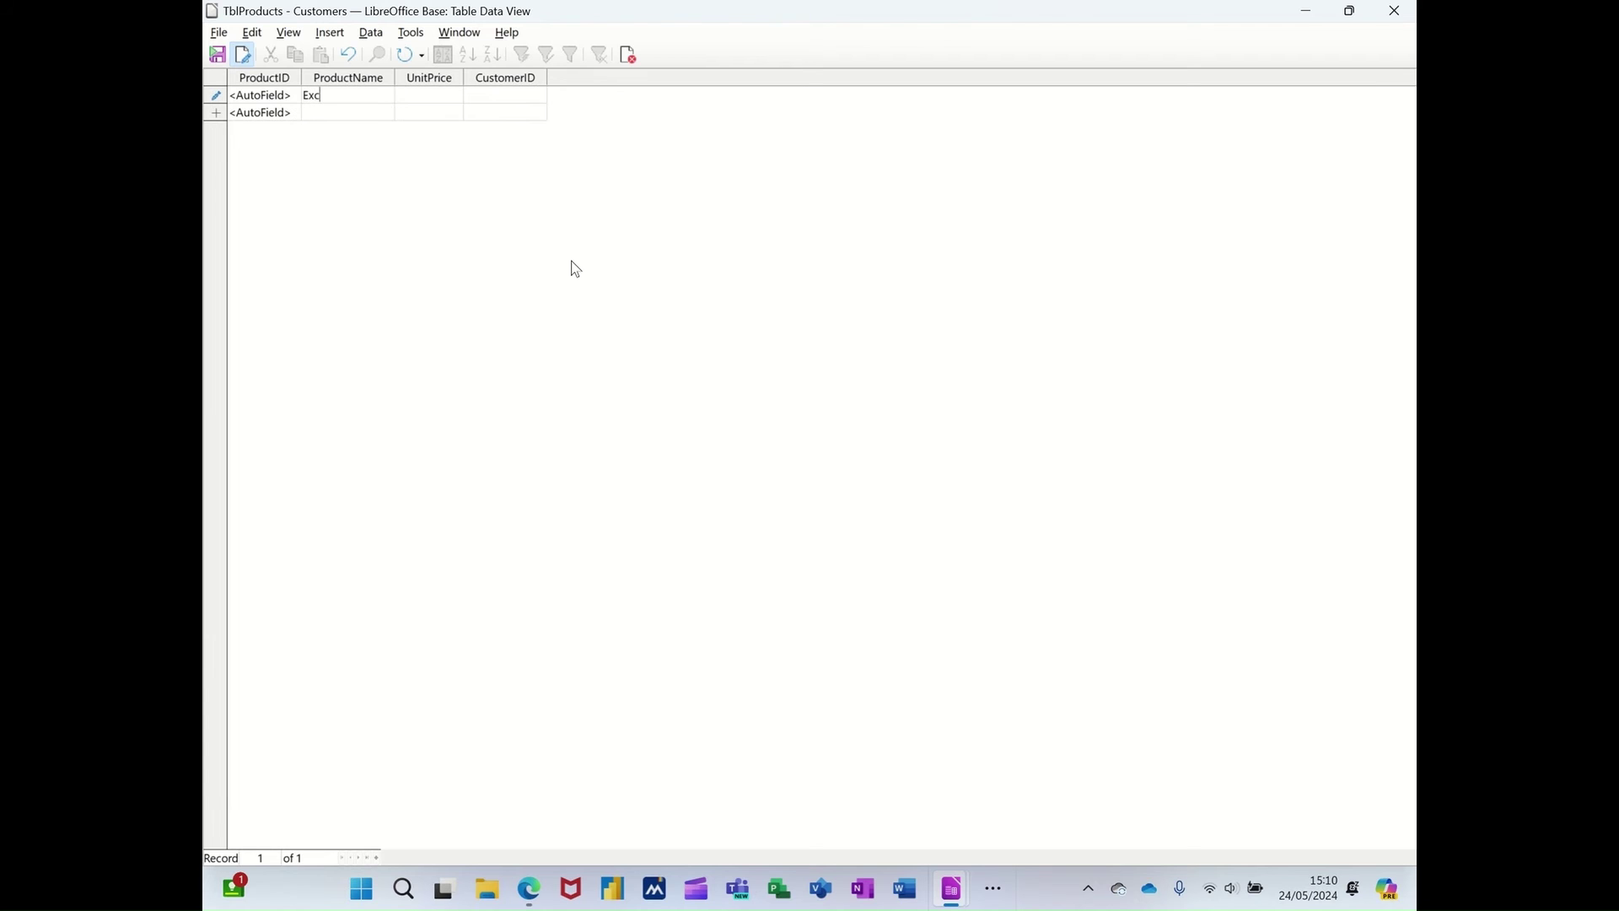
pyautogui.write('250')
pyautogui.press('Tab')
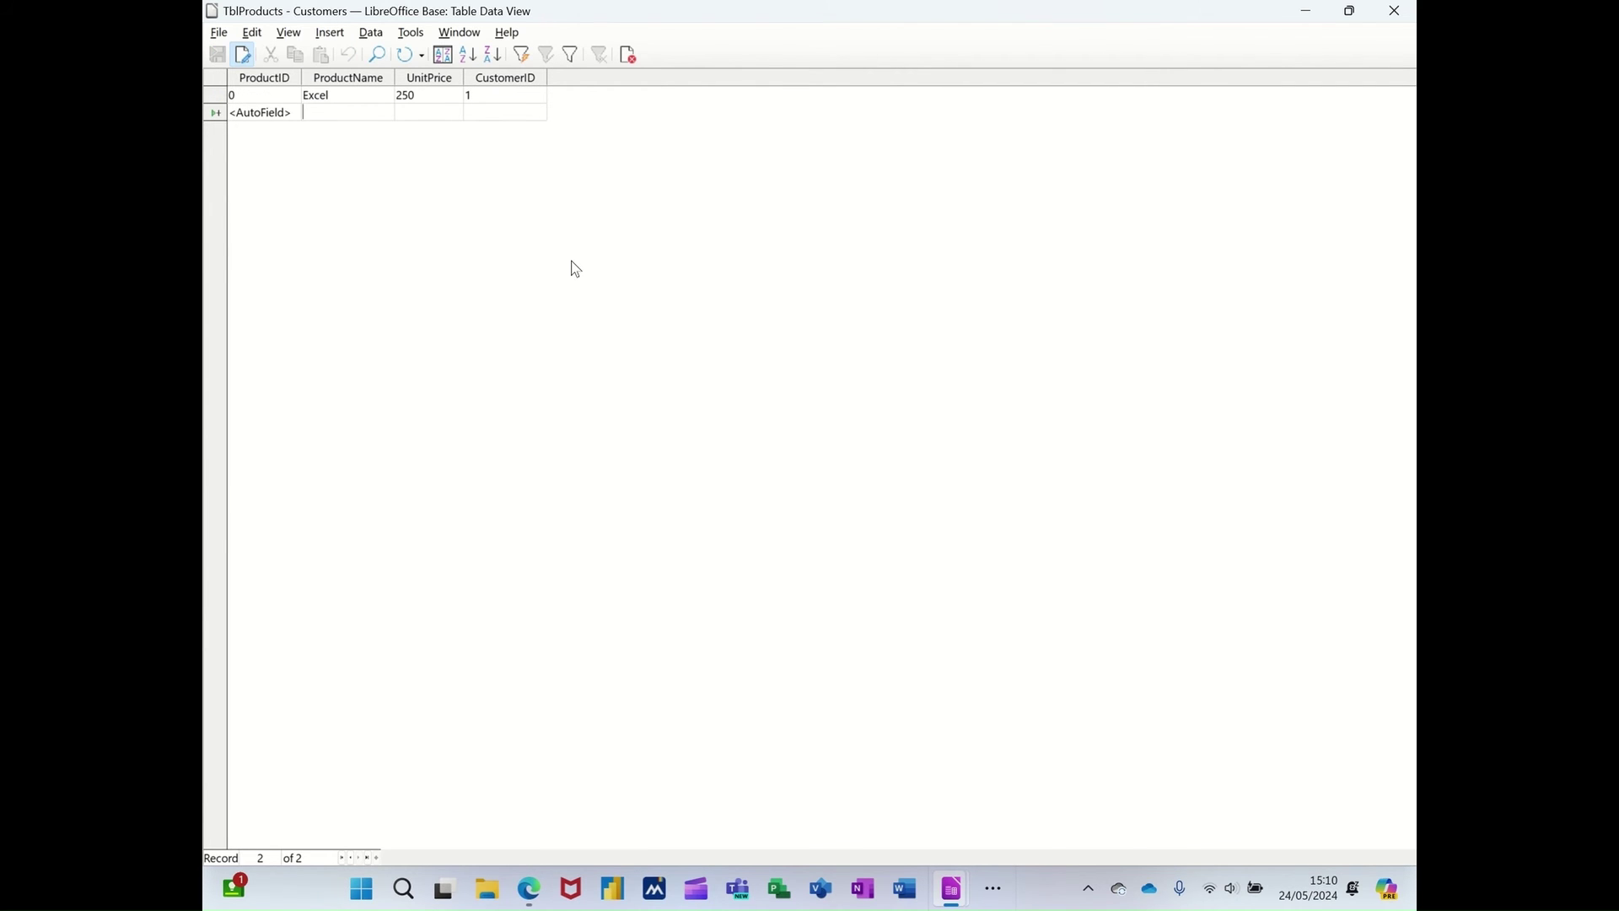
# - Add the Word and Access records priced 250 with customer ID 2, then close the table
pyautogui.write('Word')
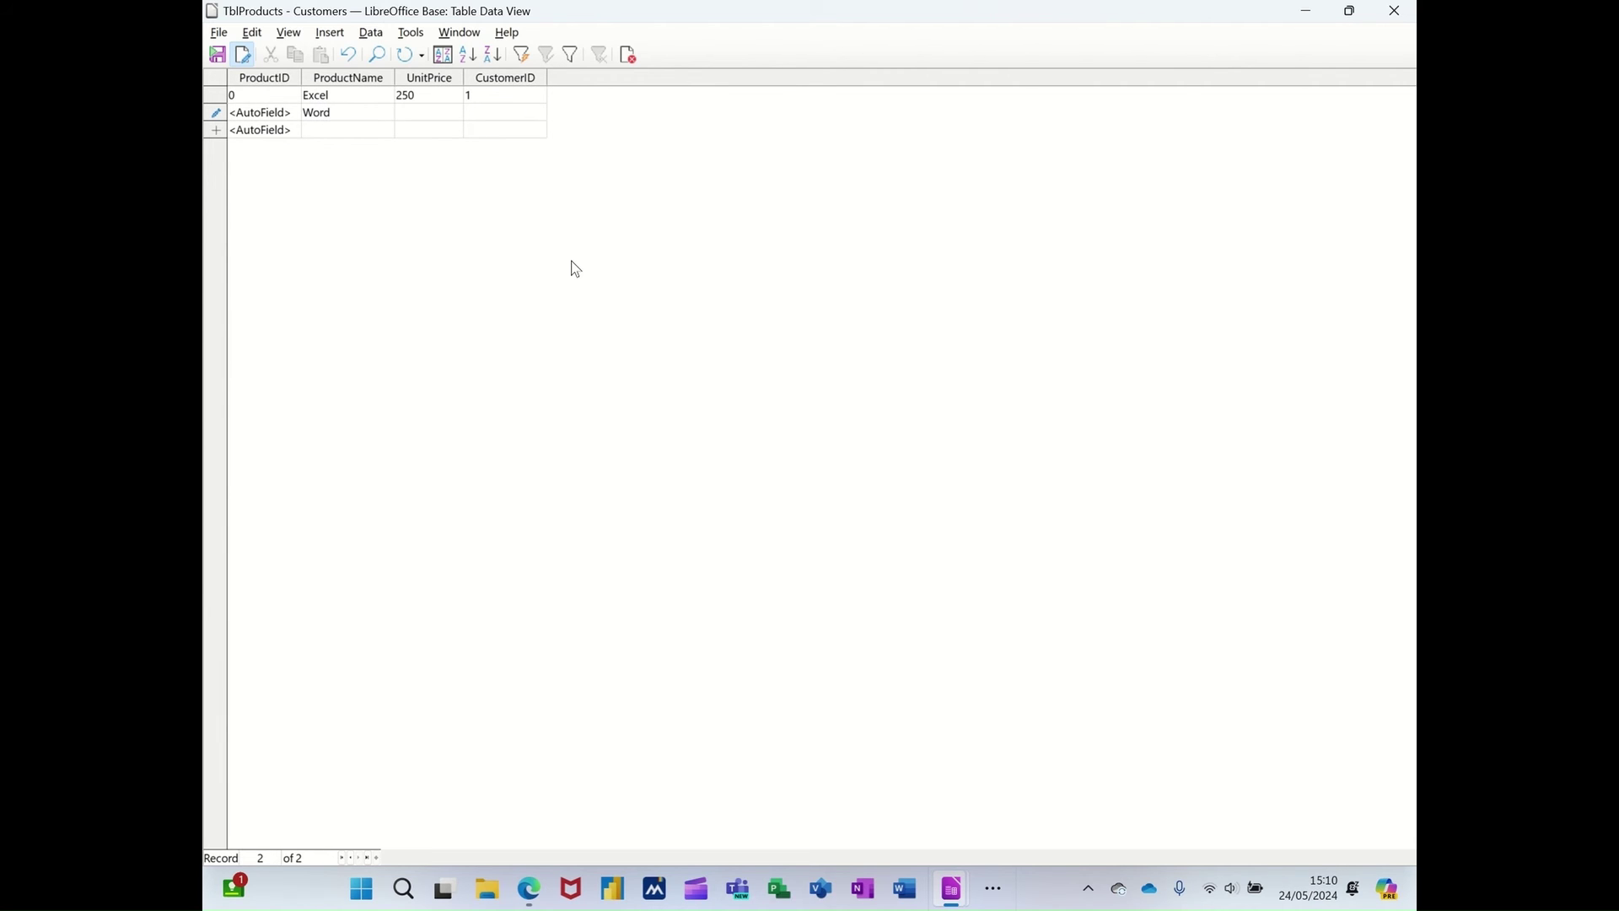
pyautogui.write('2')
pyautogui.click(337, 132)
pyautogui.write('Access')
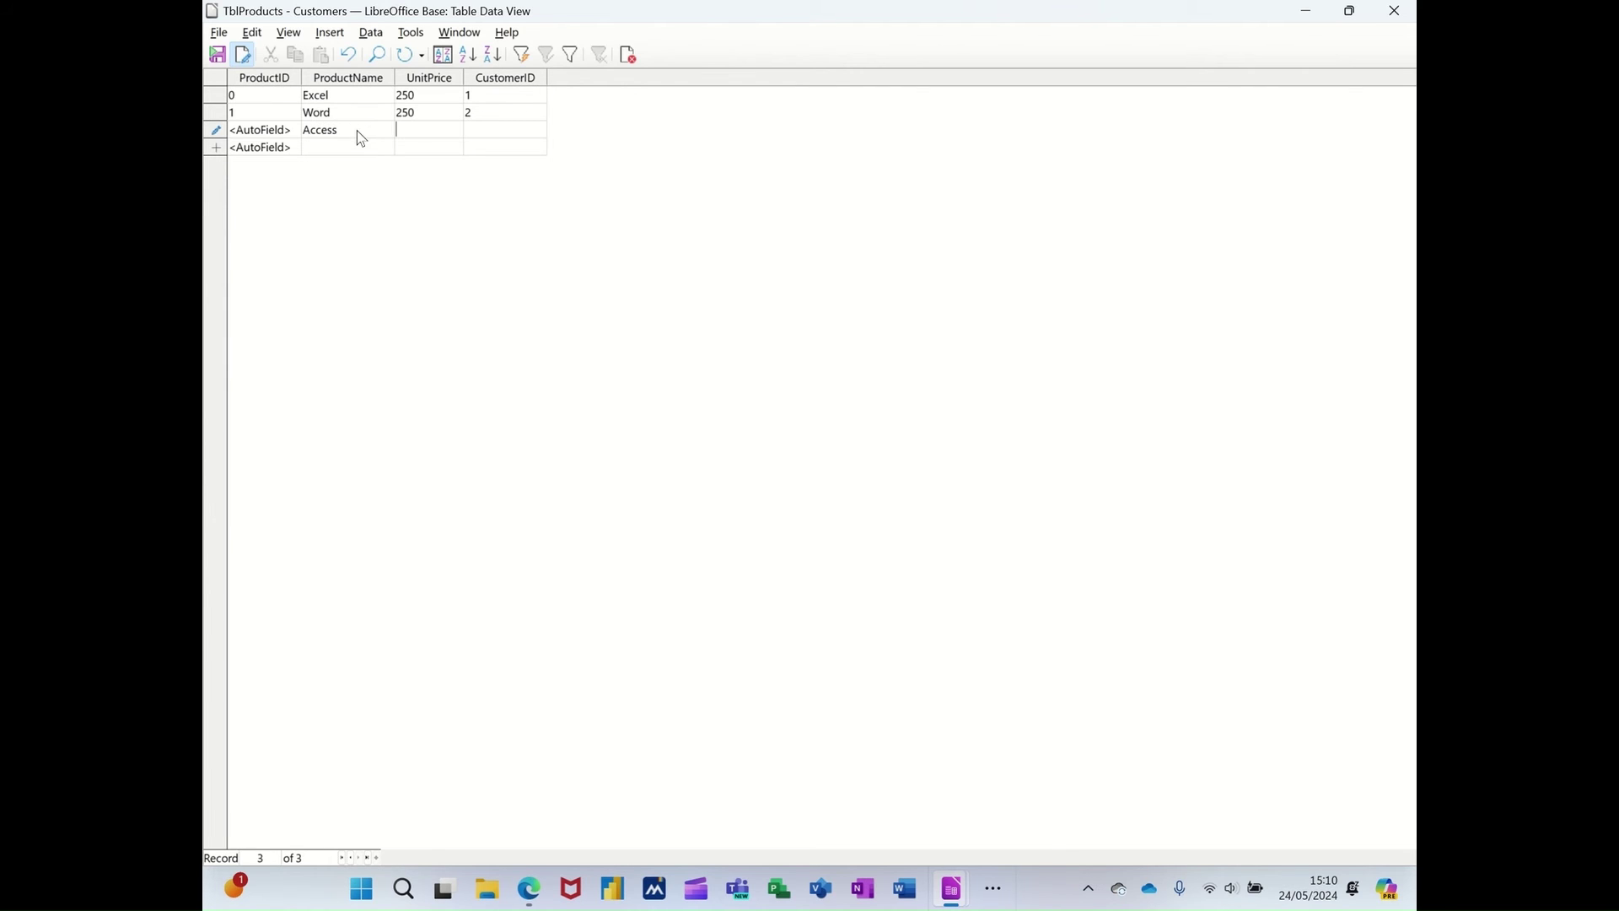
pyautogui.write('250')
pyautogui.press('Tab')
pyautogui.write('2')
pyautogui.click(363, 145)
pyautogui.click(633, 57)
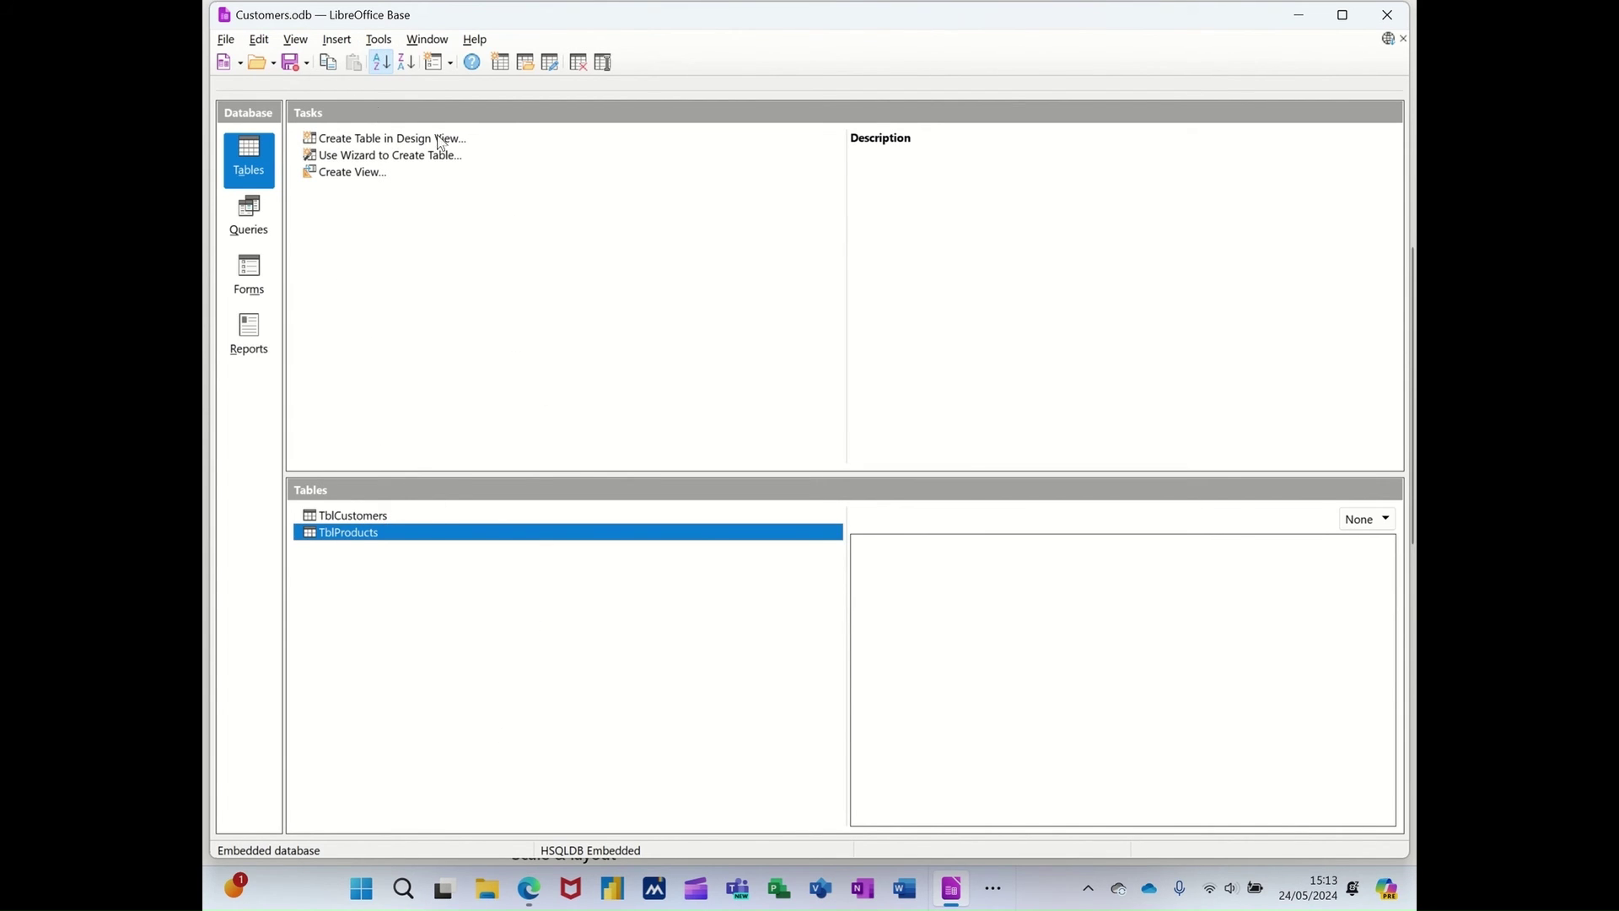
# - Open Tools > Relationships and add TblCustomers and TblProducts to the layout
pyautogui.click(380, 42)
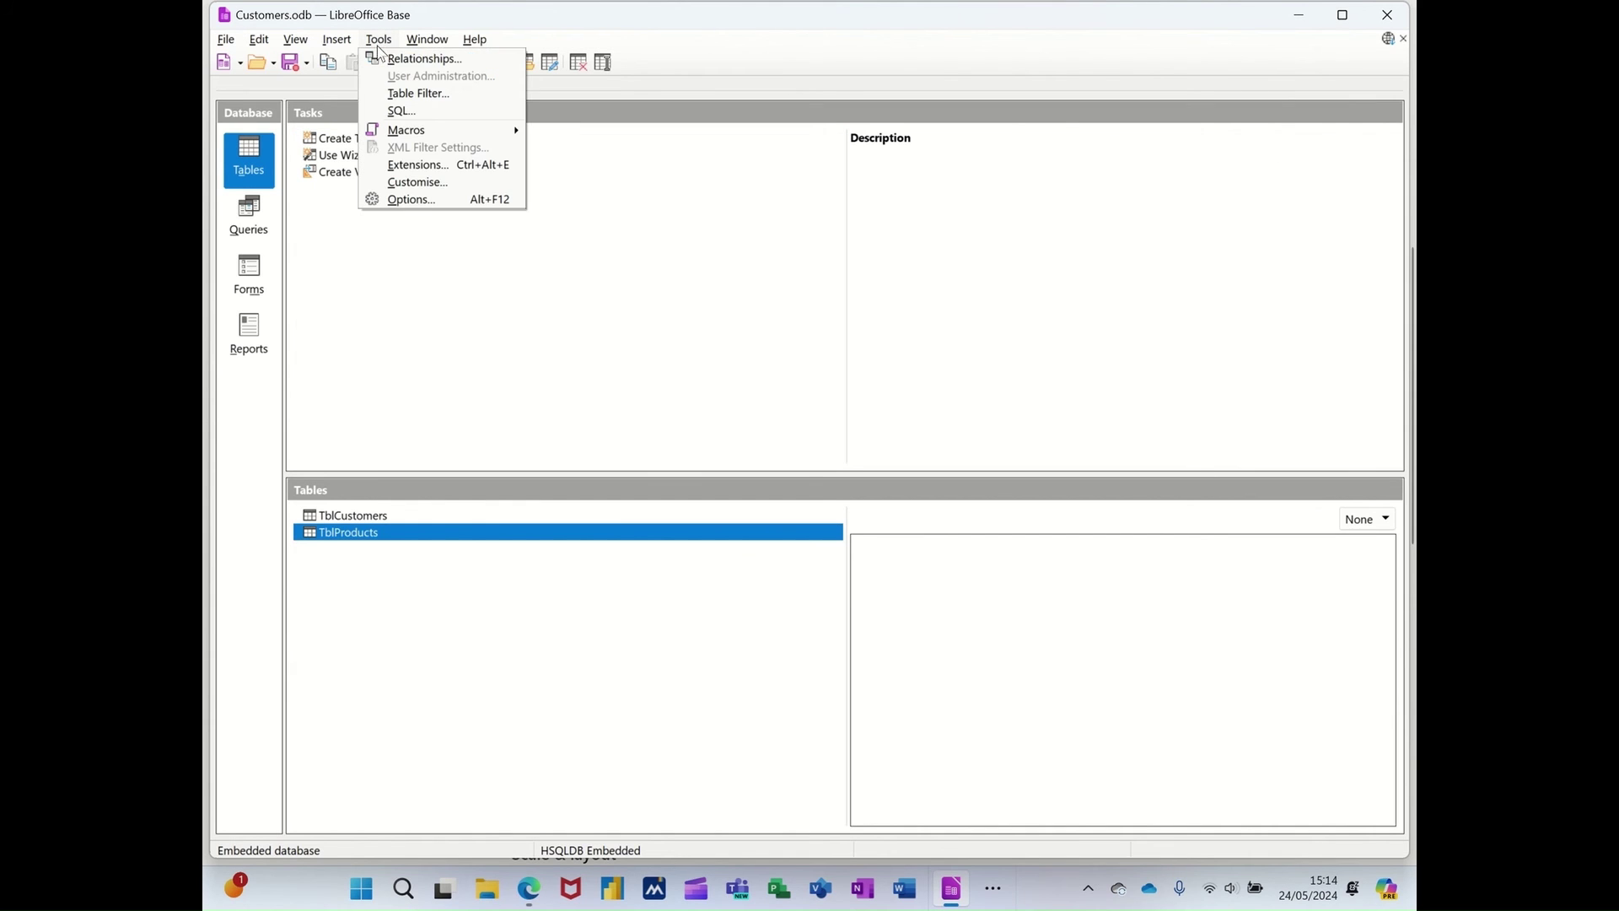
pyautogui.click(384, 58)
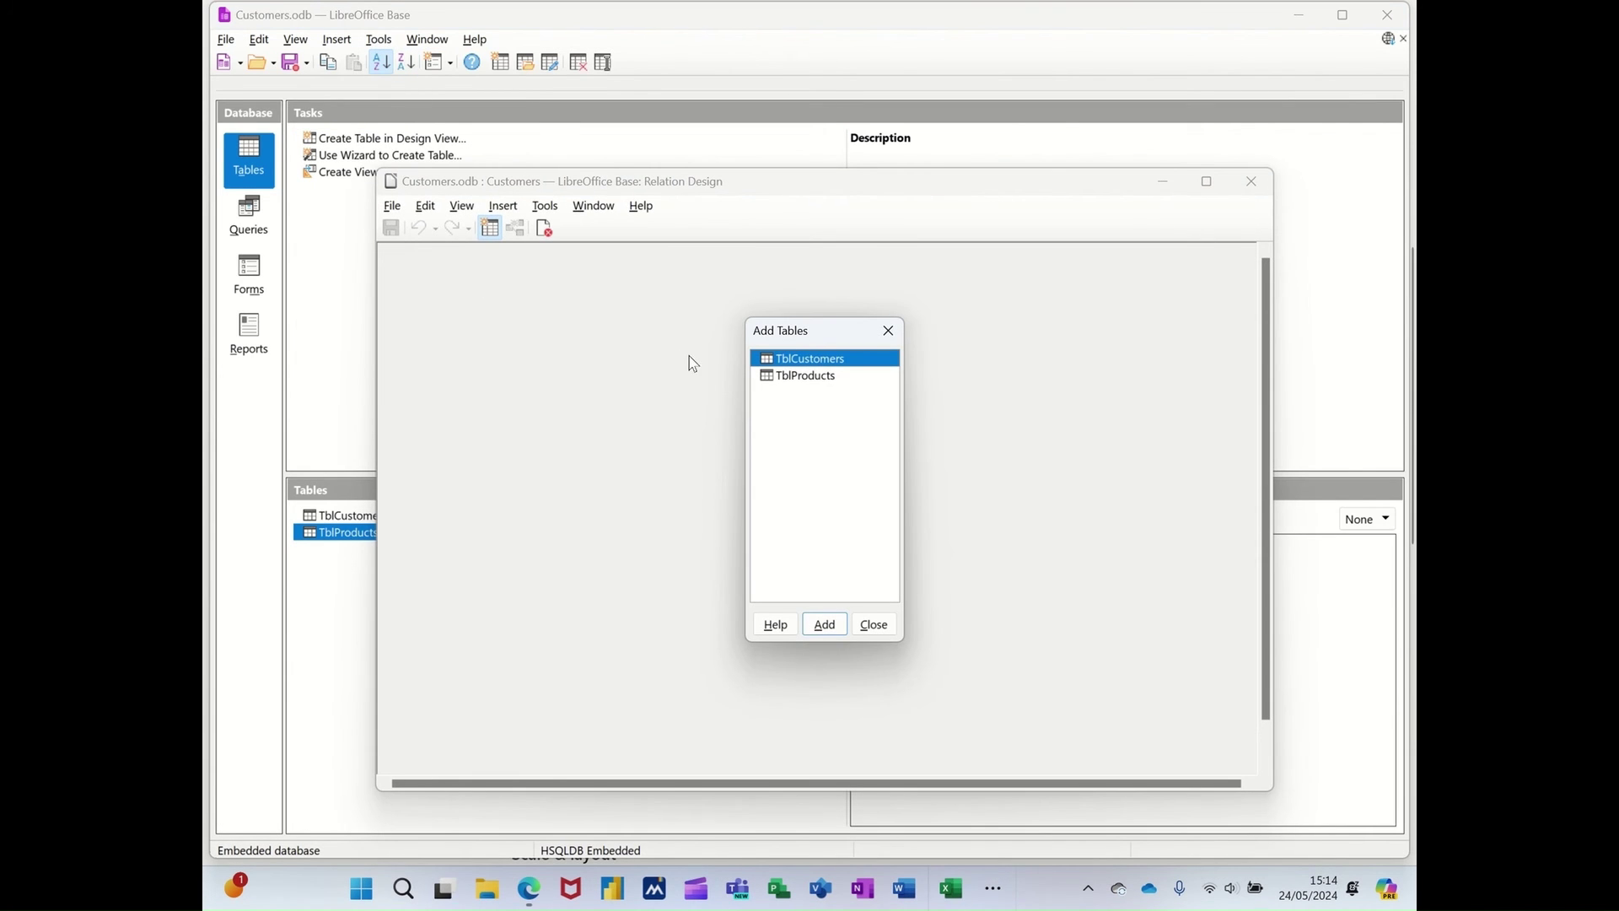
pyautogui.doubleClick(790, 360)
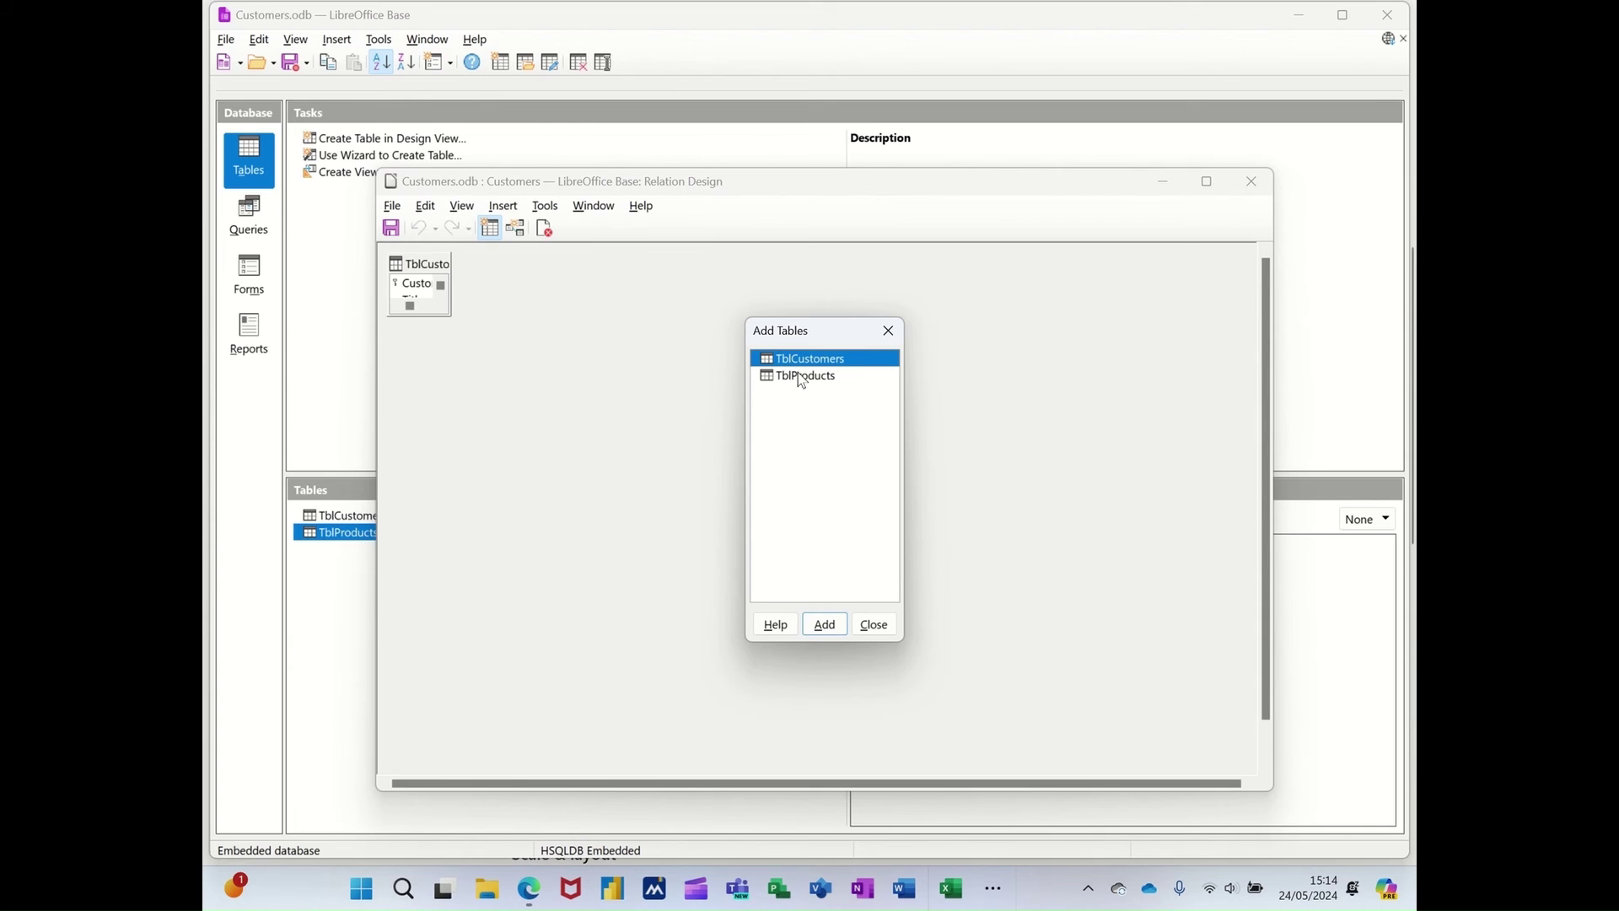
pyautogui.doubleClick(799, 377)
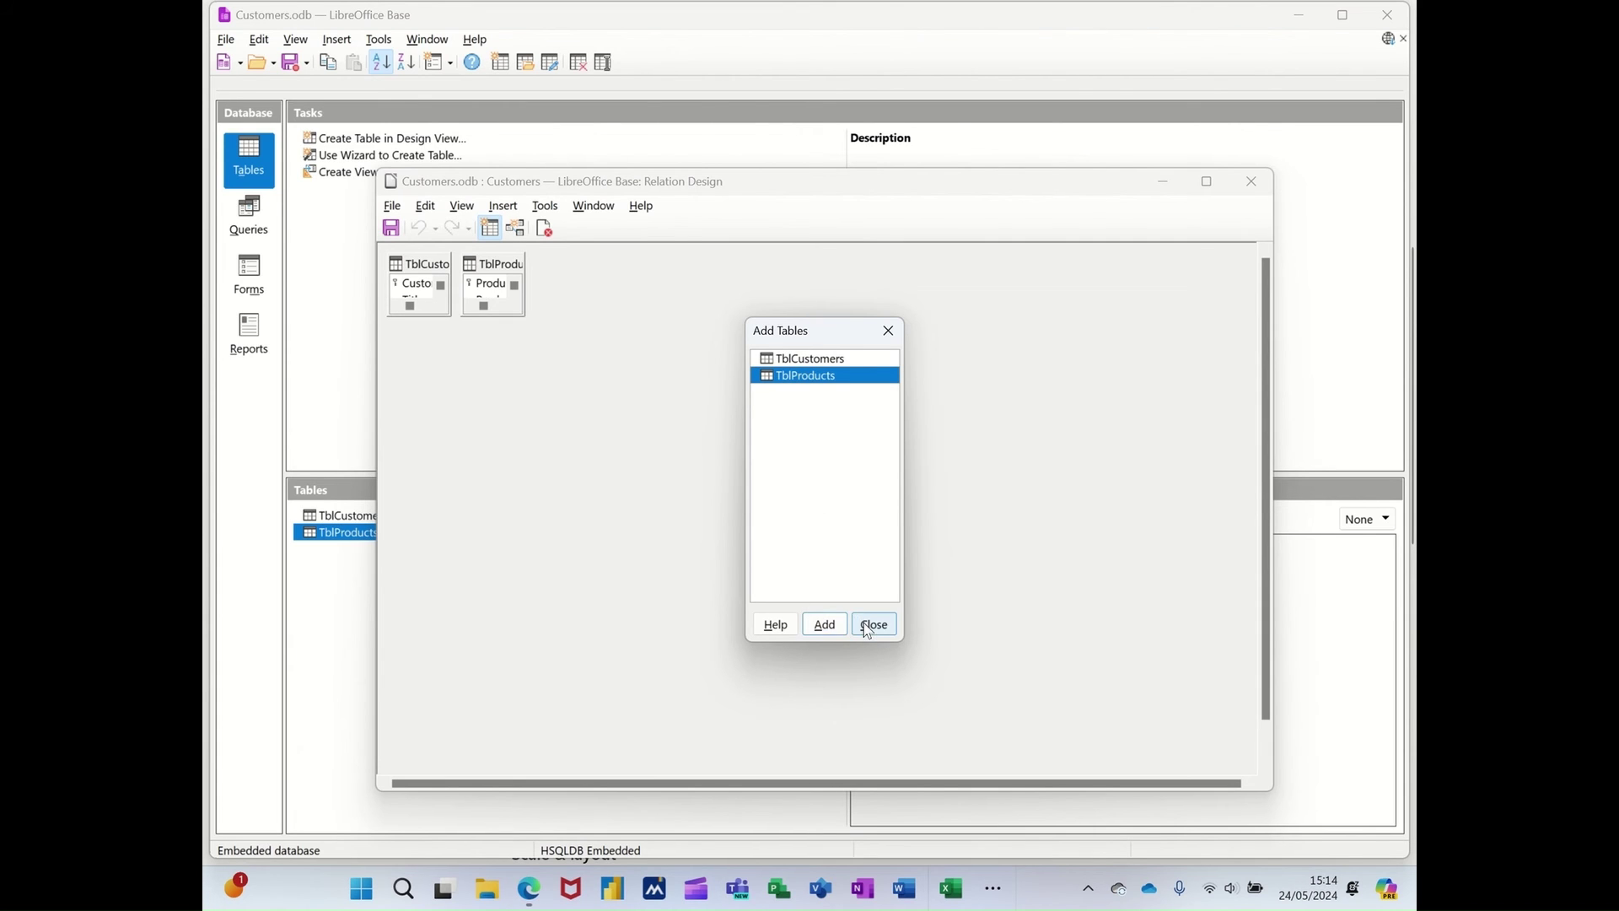
# - Enlarge both table boxes, link TblCustomers.CustomerID to TblProducts.CustomerID, and save the relationship
pyautogui.click(873, 624)
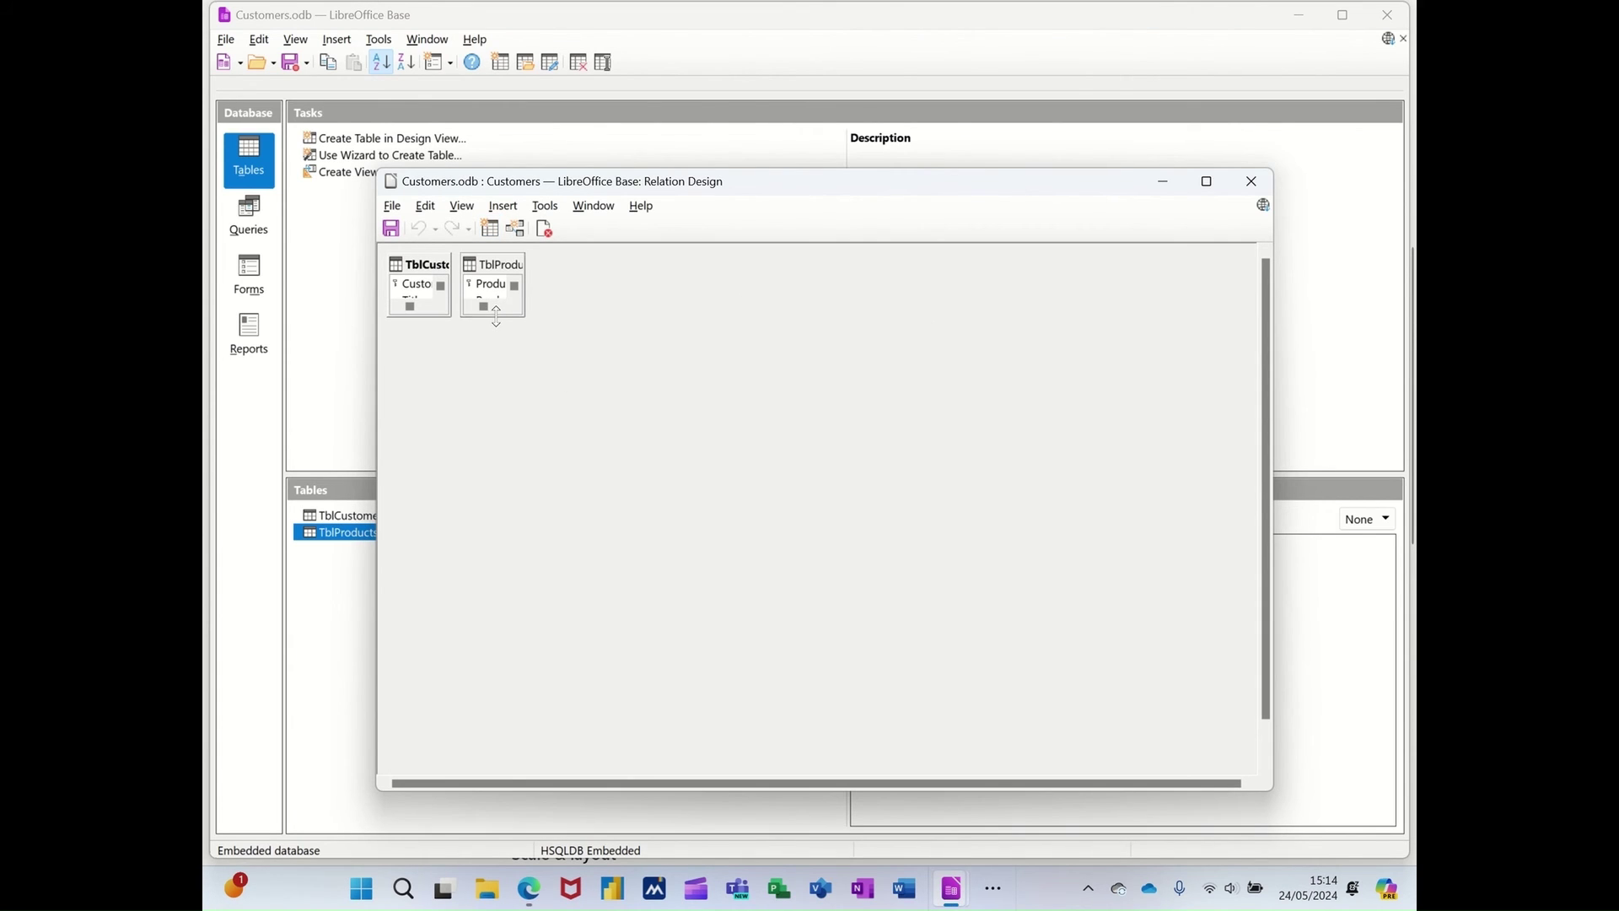
pyautogui.moveTo(496, 317); pyautogui.dragTo(493, 430)
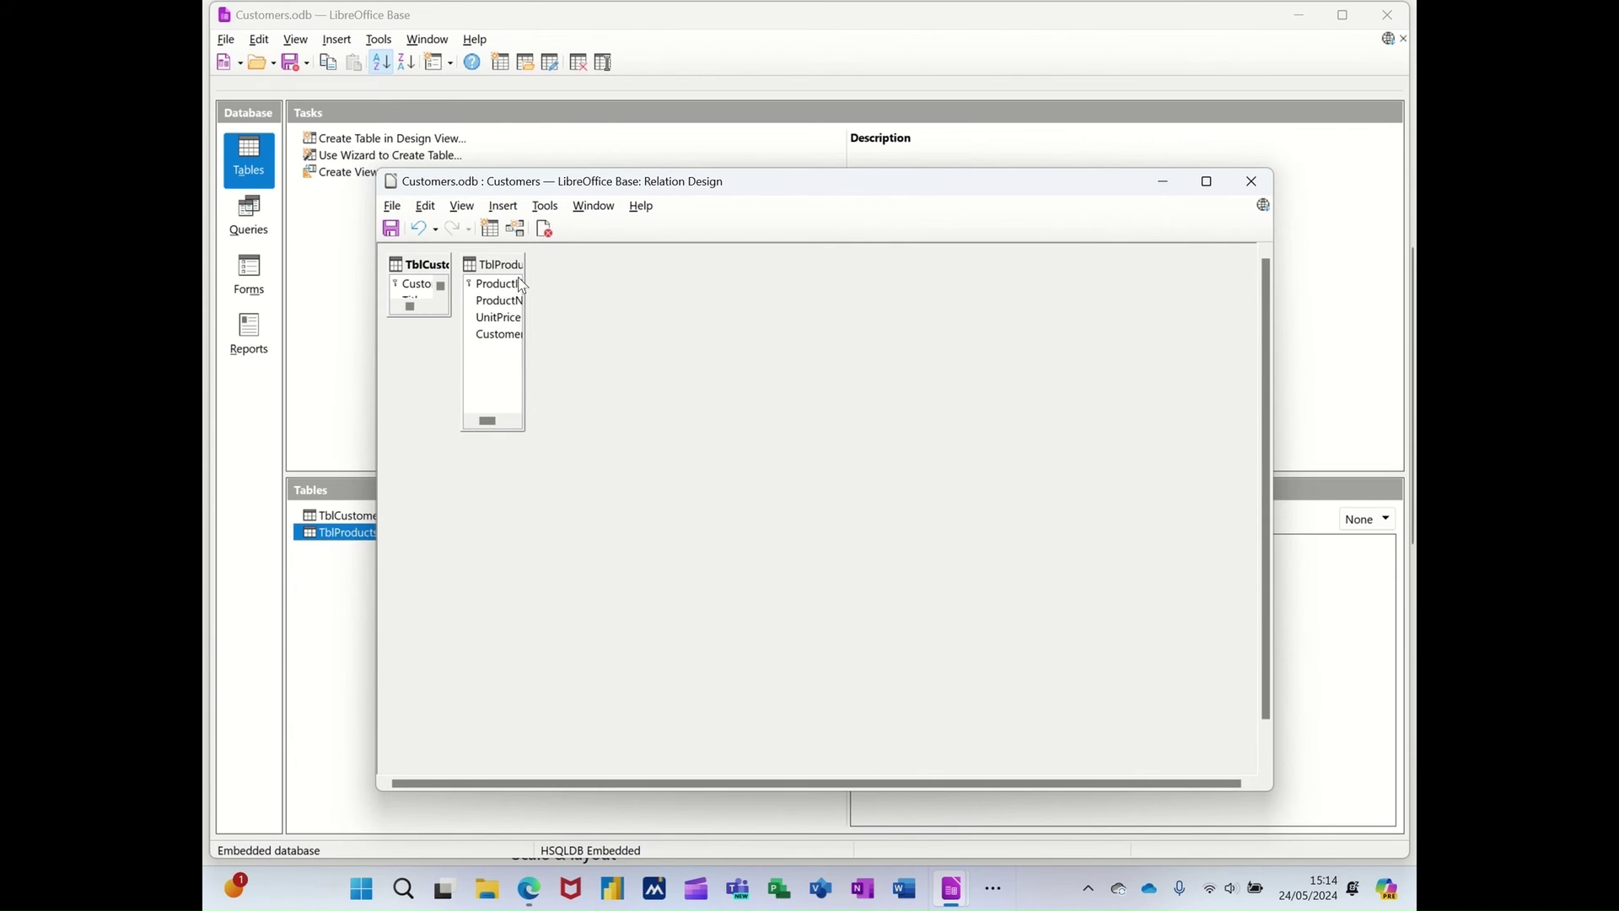
pyautogui.moveTo(523, 285); pyautogui.dragTo(715, 310)
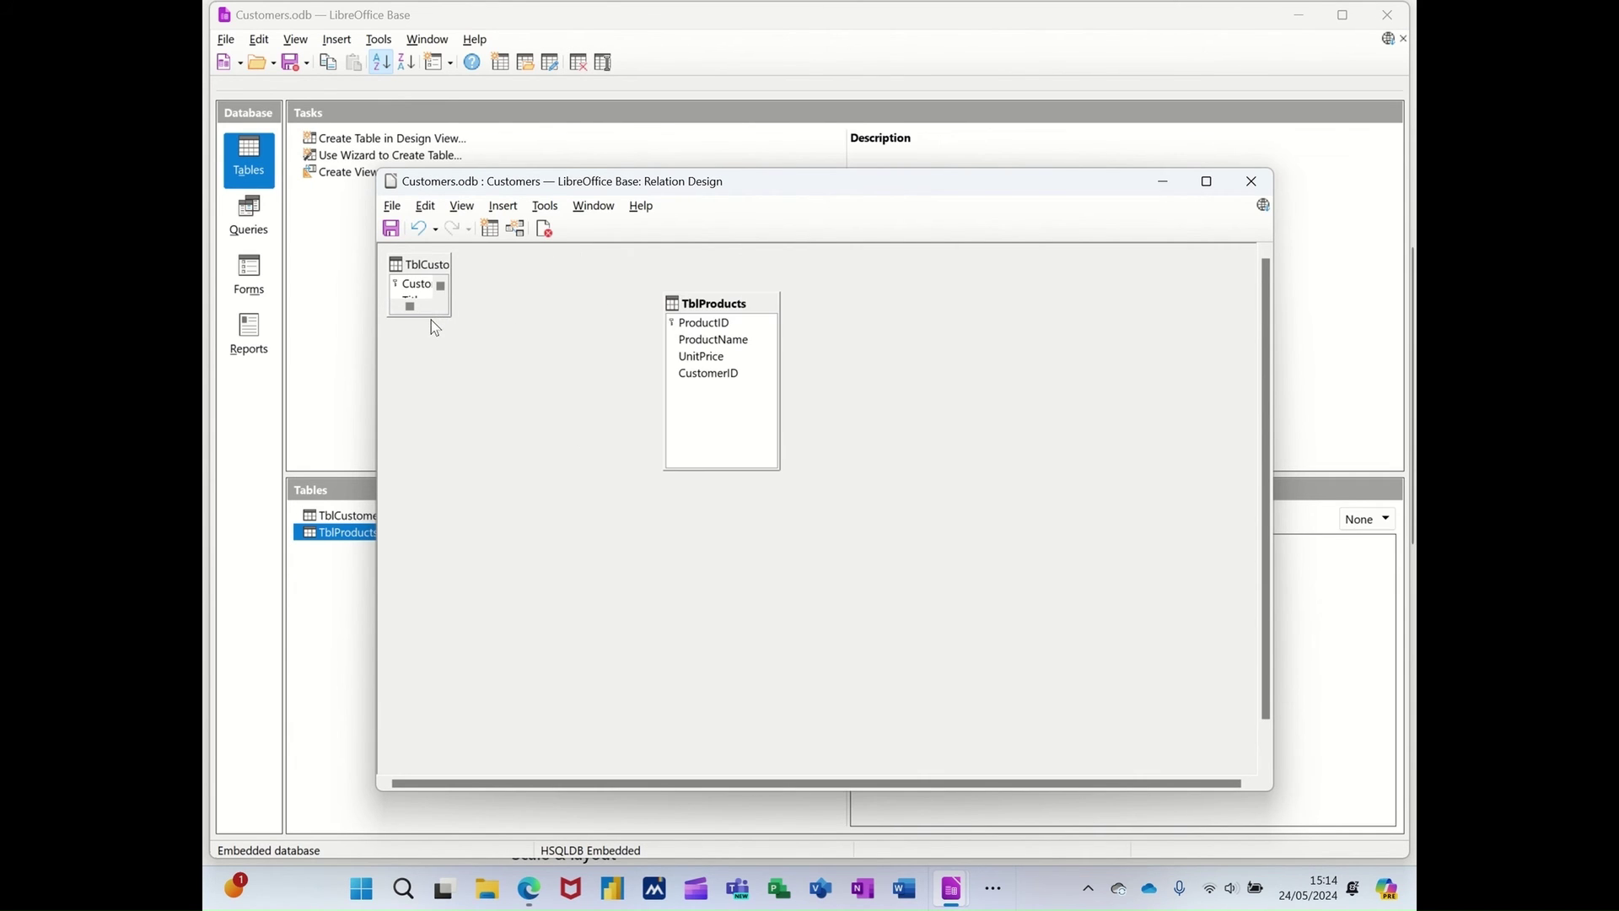
pyautogui.moveTo(430, 316); pyautogui.dragTo(553, 391)
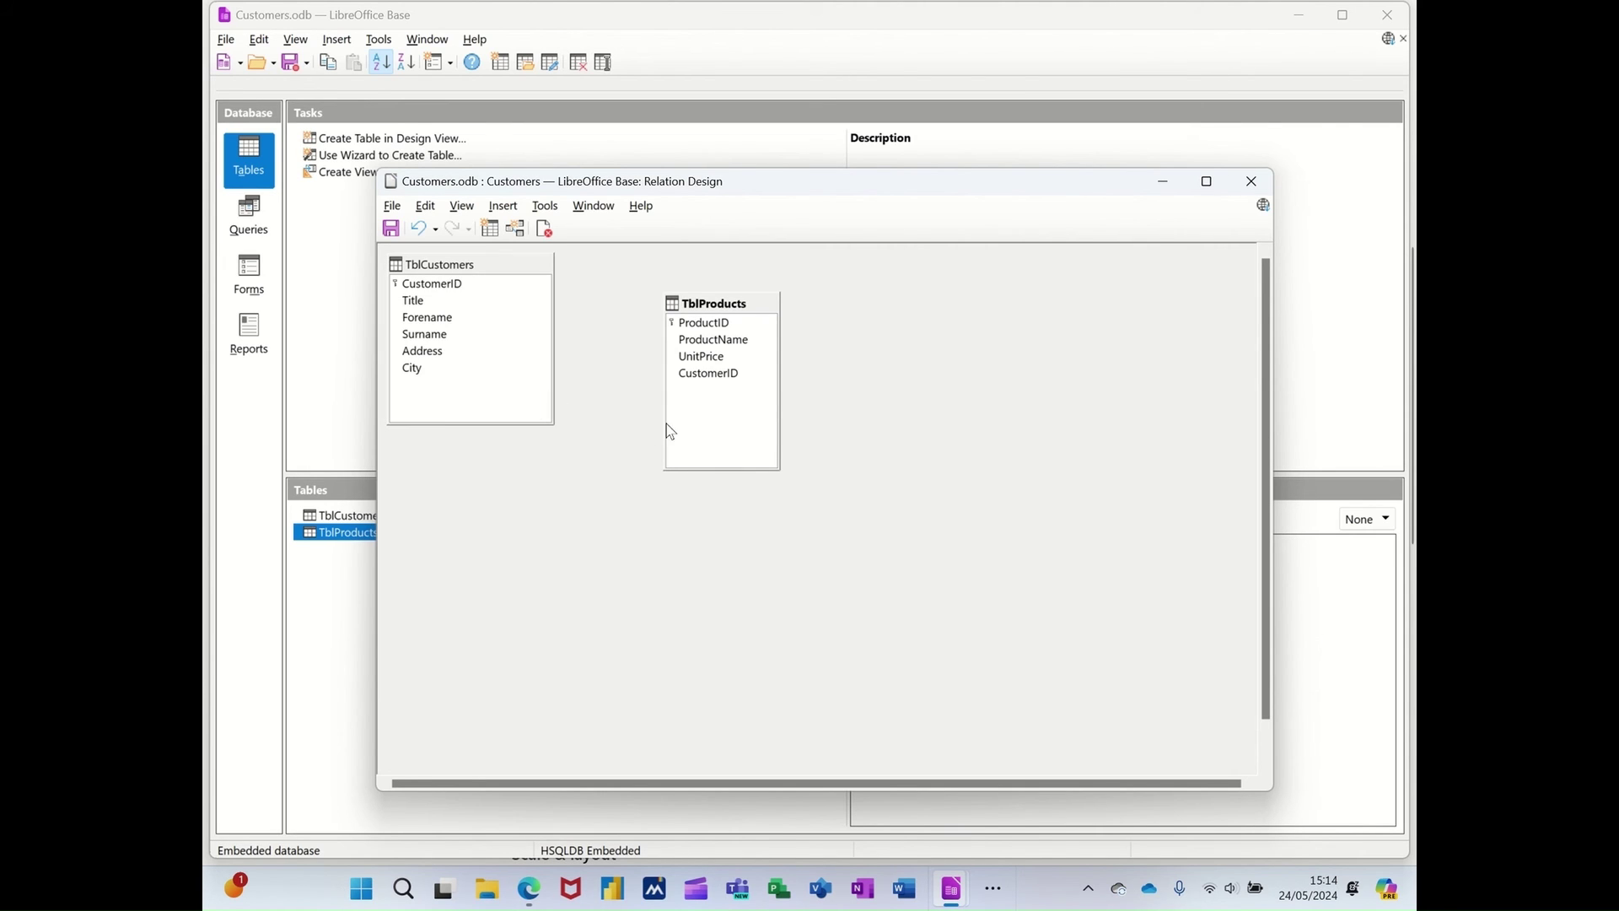
pyautogui.click(438, 287)
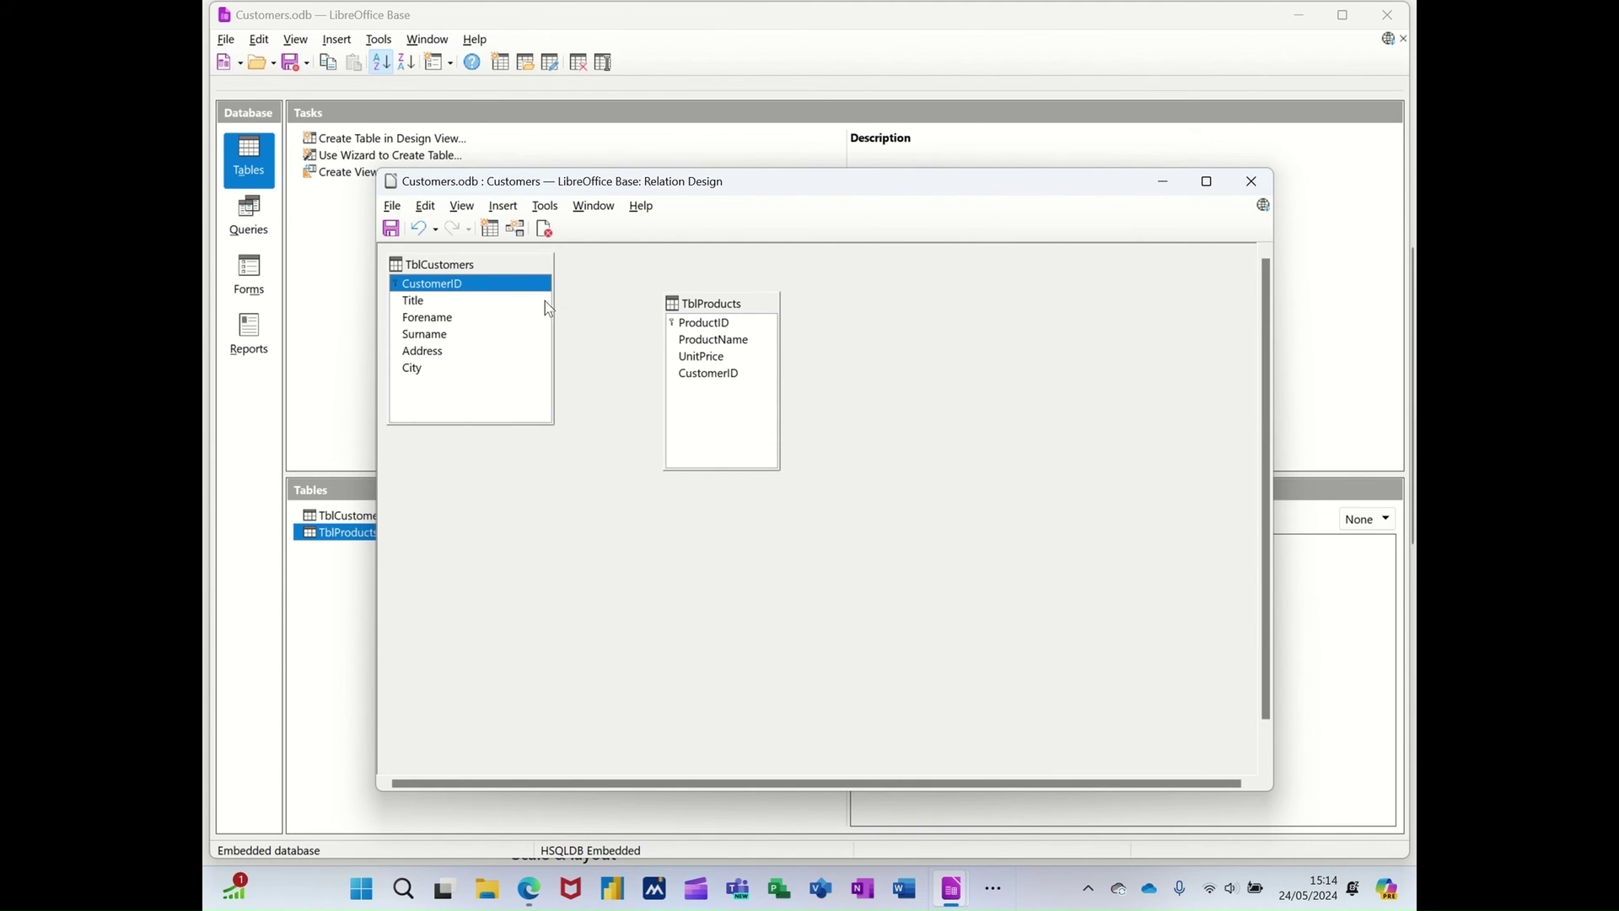
pyautogui.moveTo(440, 285); pyautogui.dragTo(681, 387)
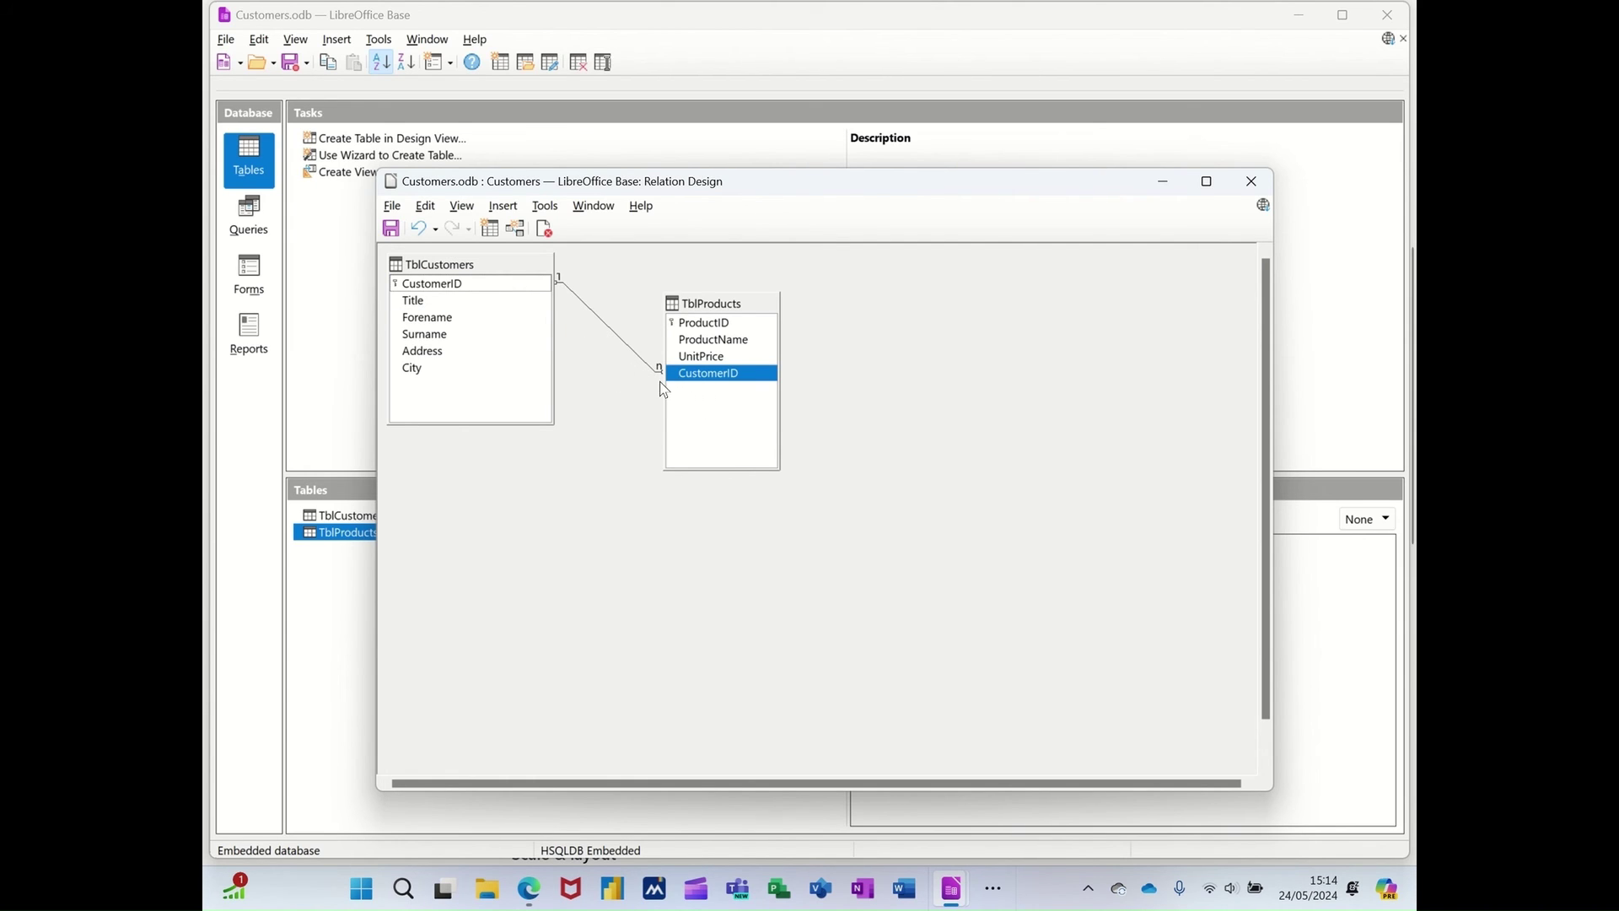
pyautogui.click(392, 230)
# - Close the relation design and start a design-view query with TblCustomers and TblProducts added
pyautogui.click(1249, 190)
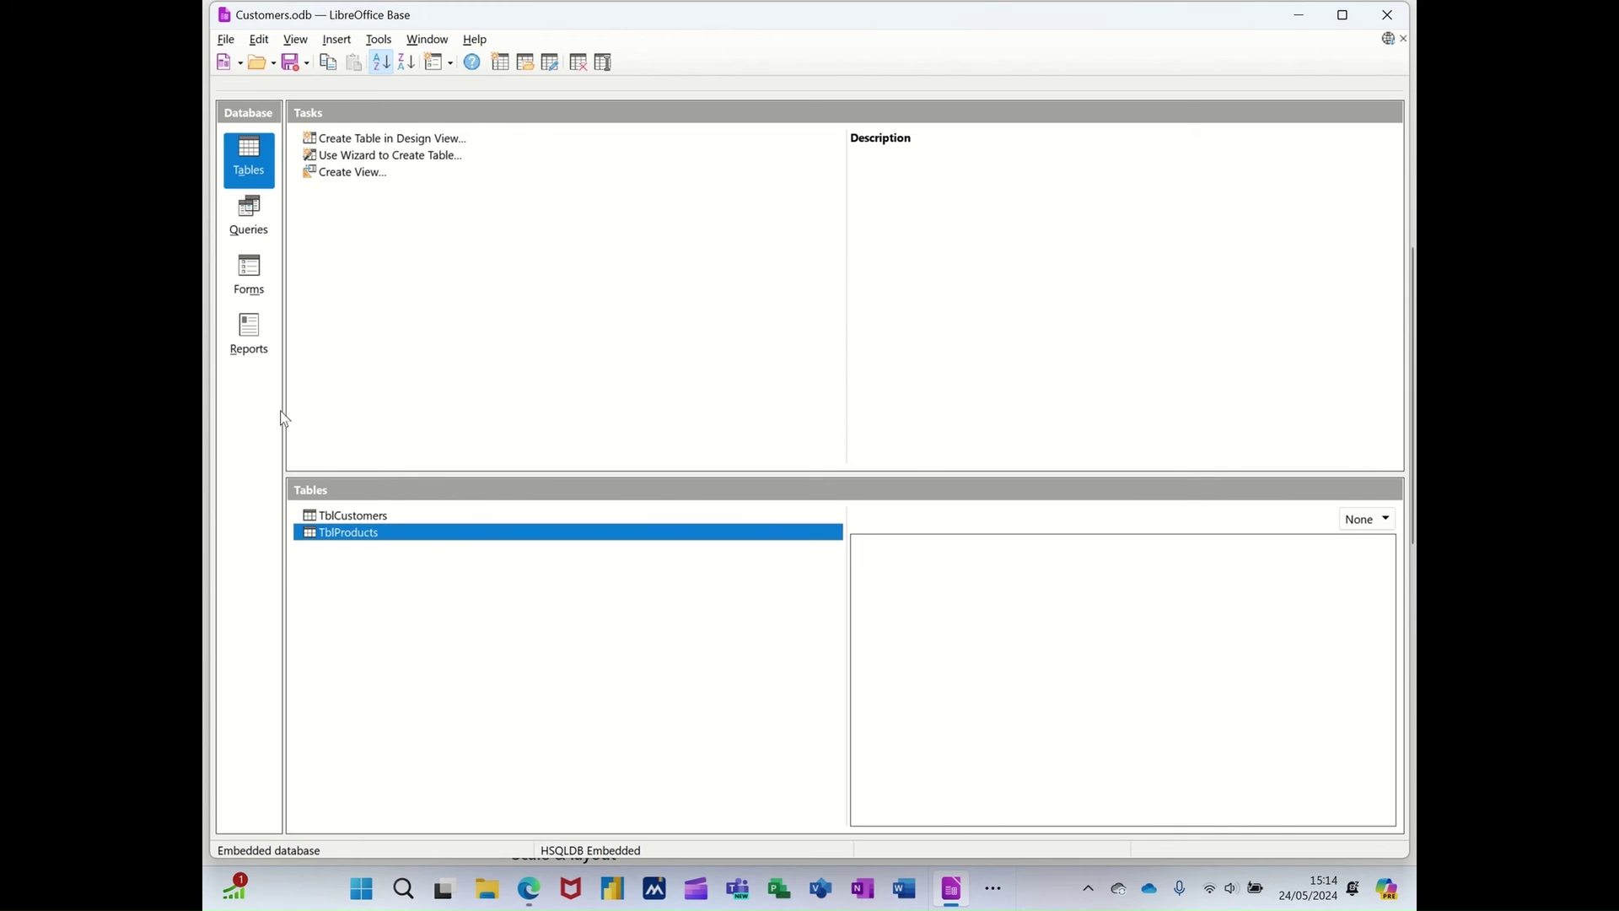
pyautogui.click(248, 215)
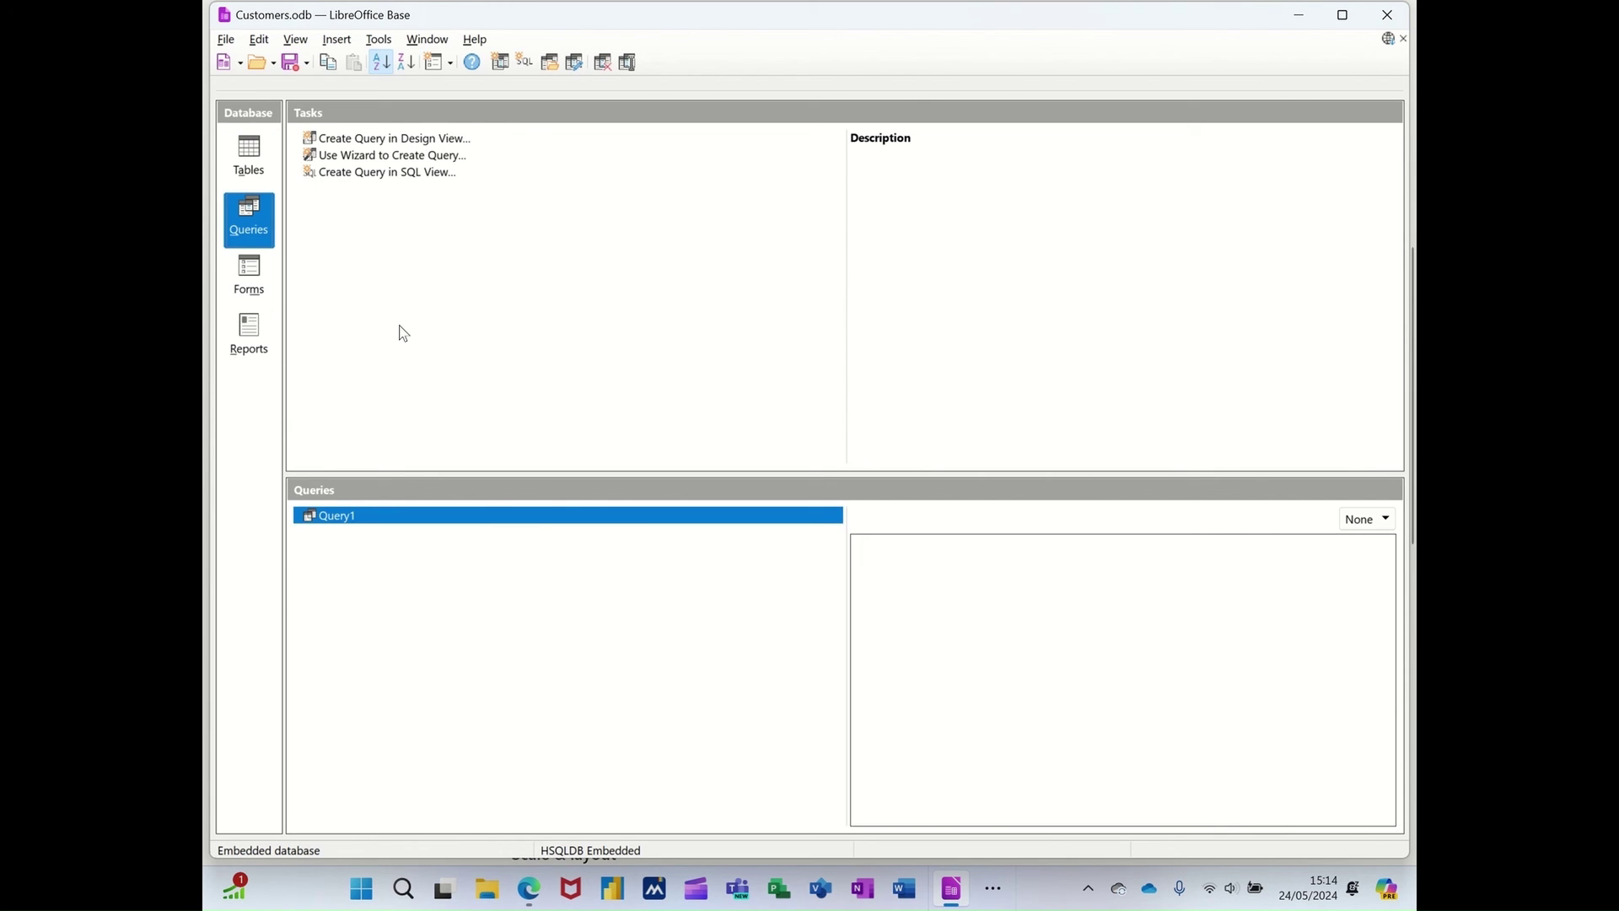
pyautogui.click(377, 140)
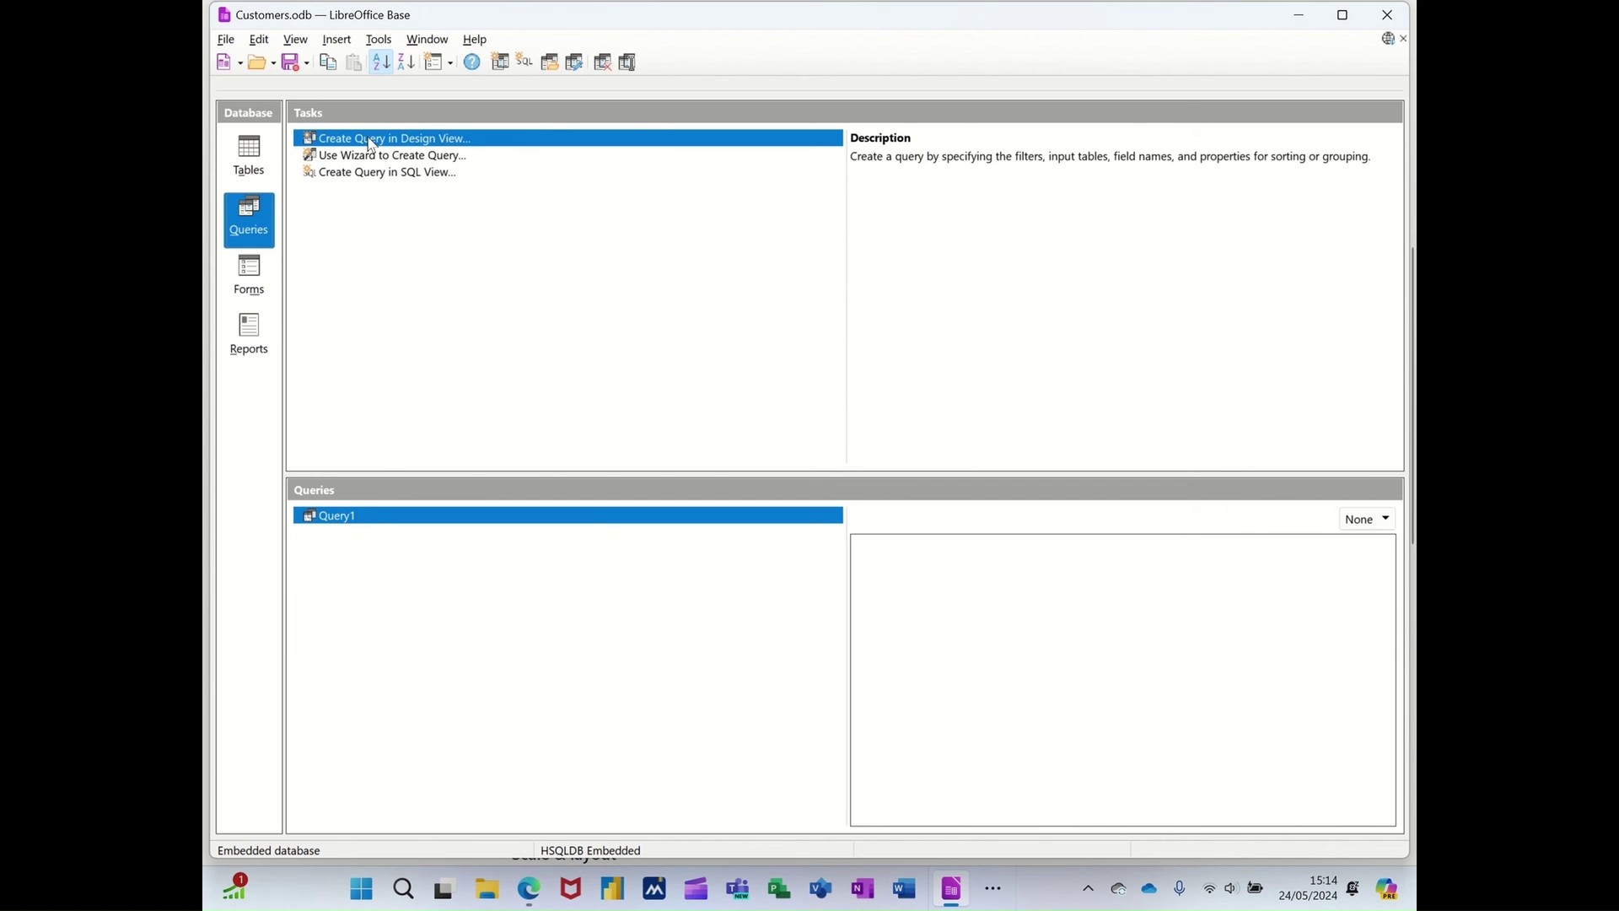
pyautogui.click(372, 145)
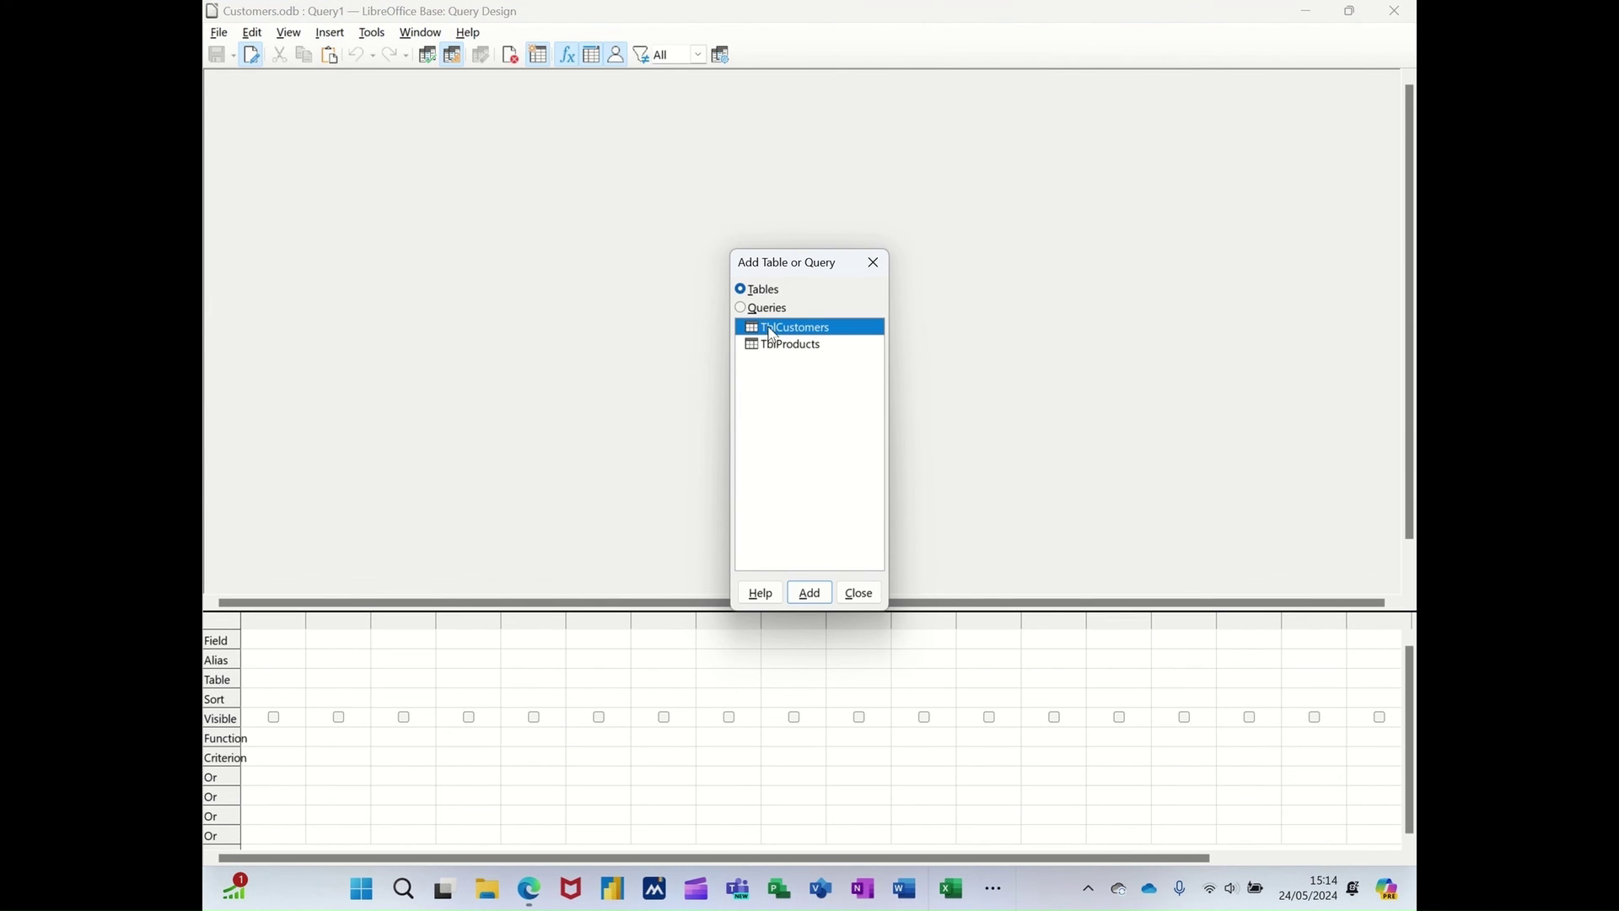
pyautogui.click(807, 594)
pyautogui.doubleClick(779, 345)
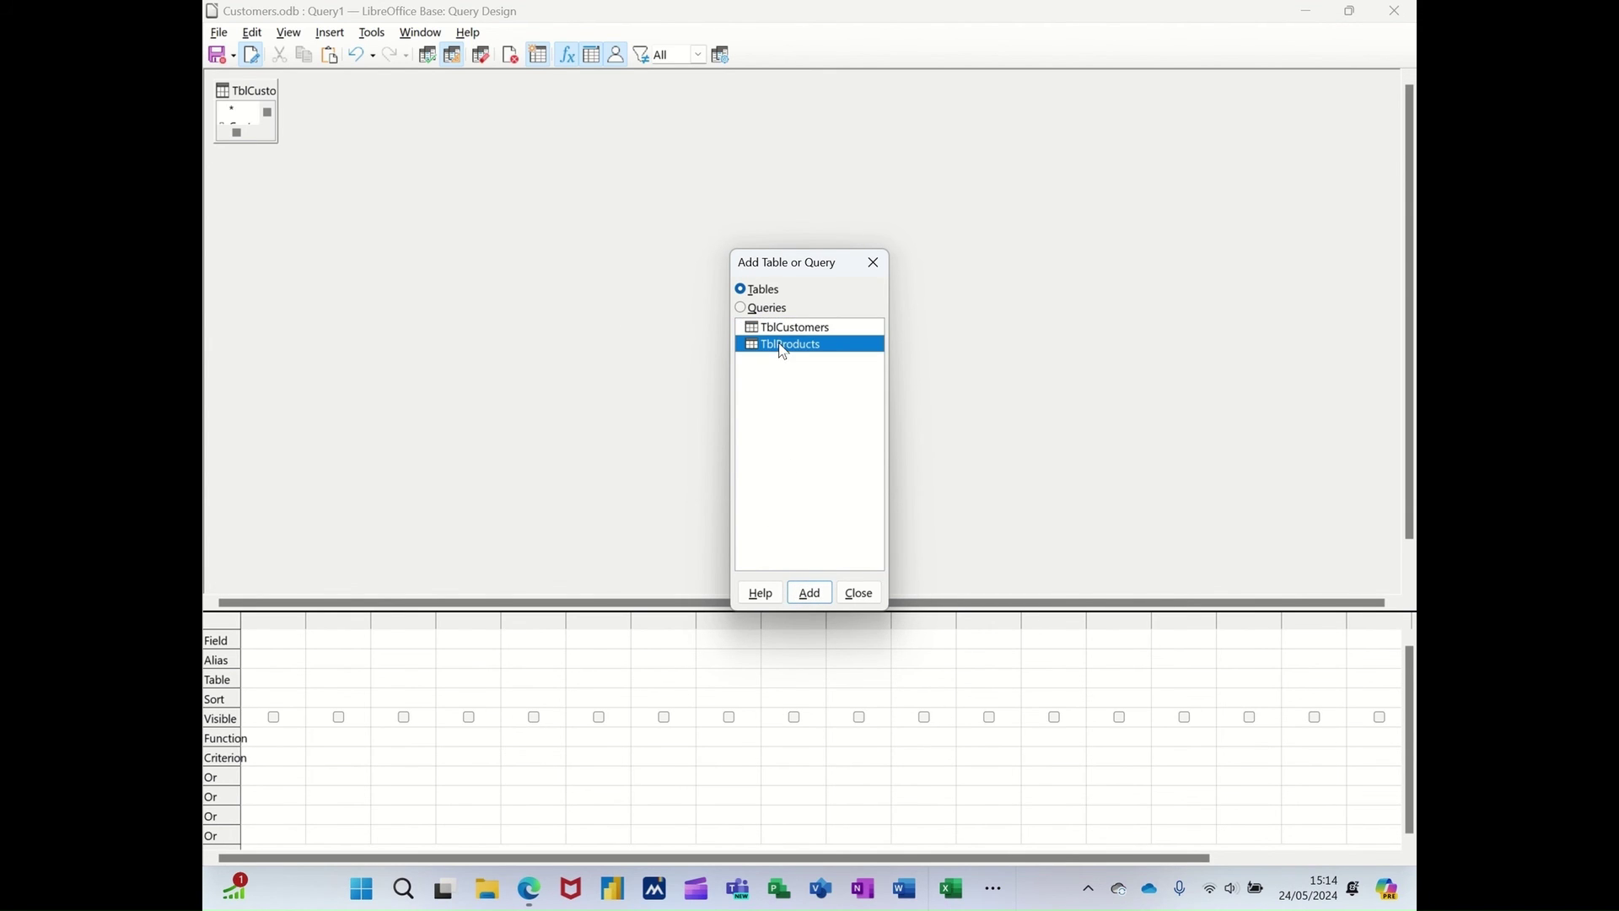
pyautogui.click(859, 593)
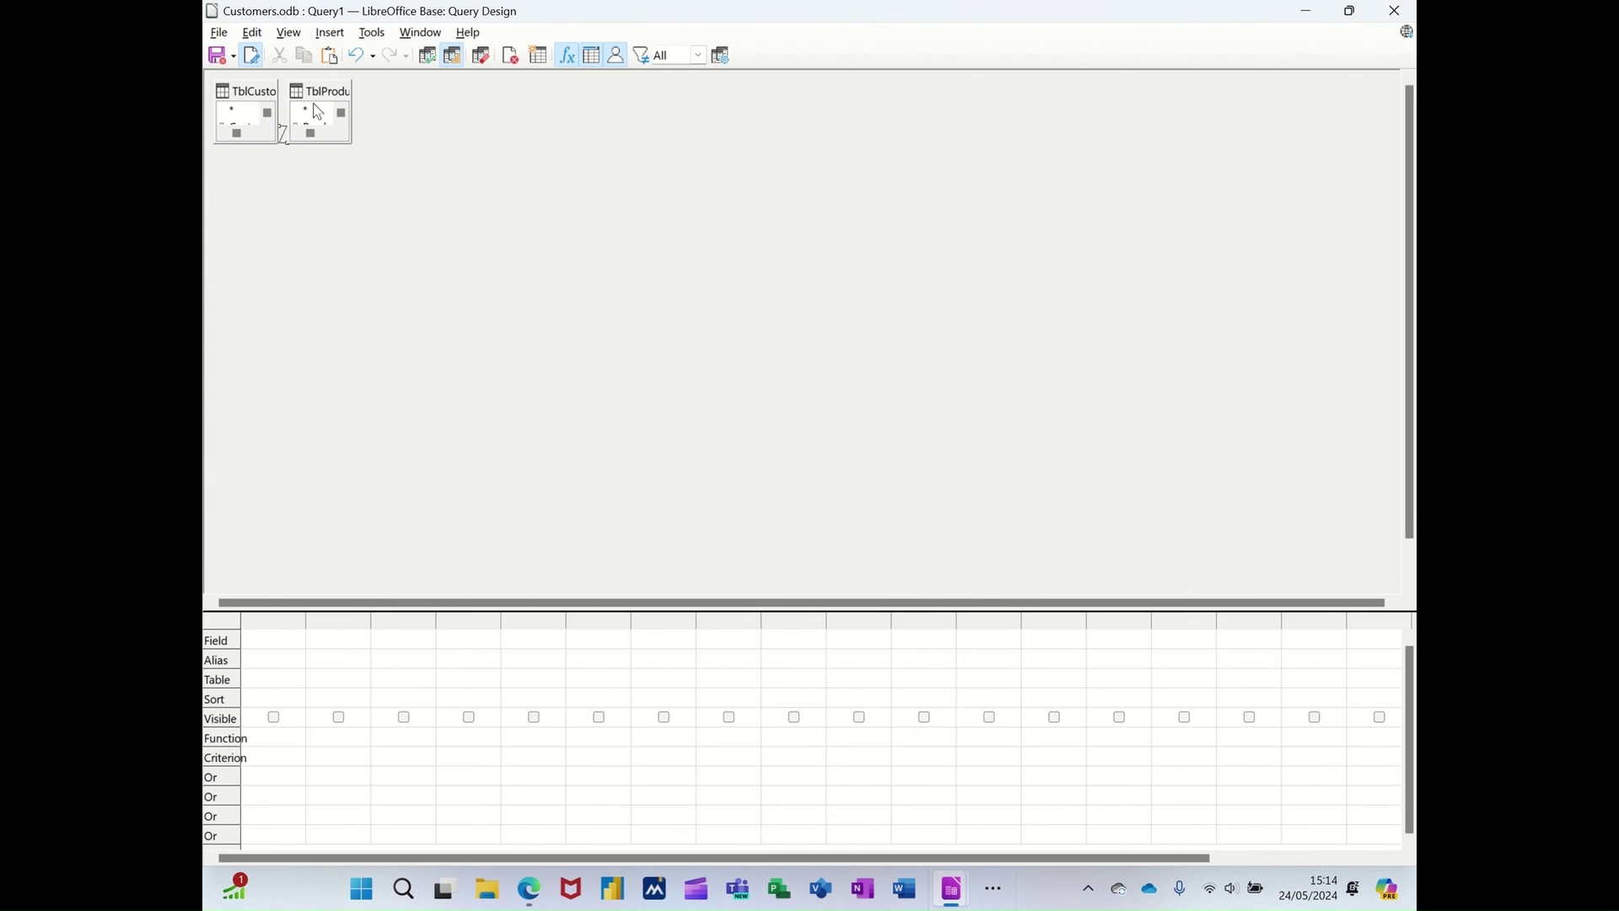
pyautogui.moveTo(312, 95); pyautogui.dragTo(667, 202)
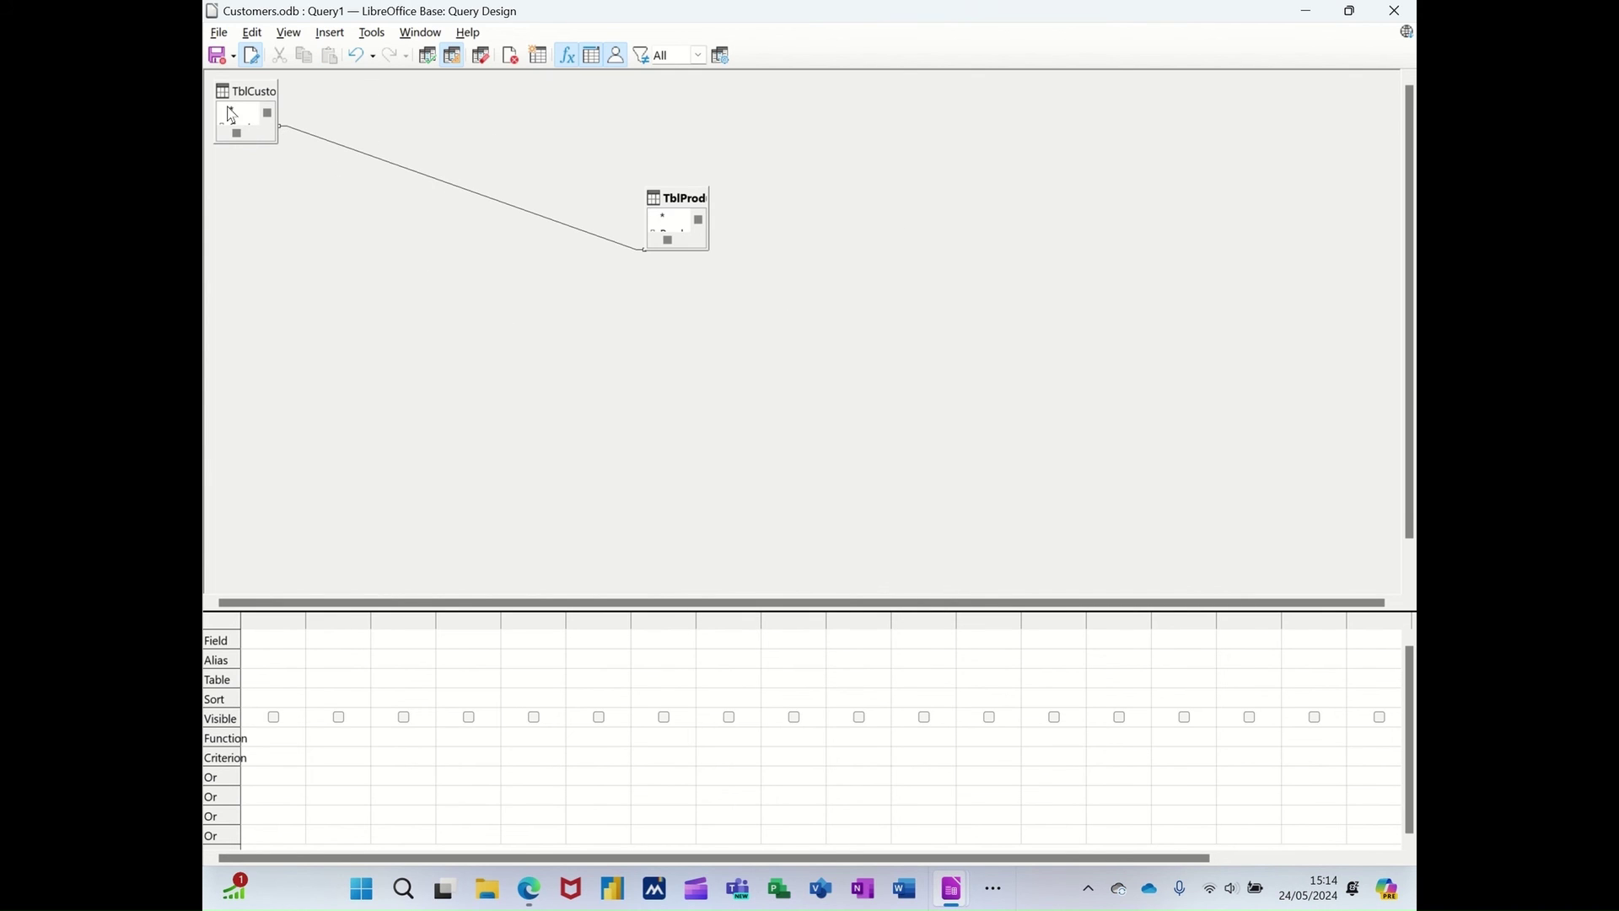
# - Rearrange and enlarge the TblCustomers and TblProducts boxes so all field names show
pyautogui.moveTo(236, 96); pyautogui.dragTo(452, 343)
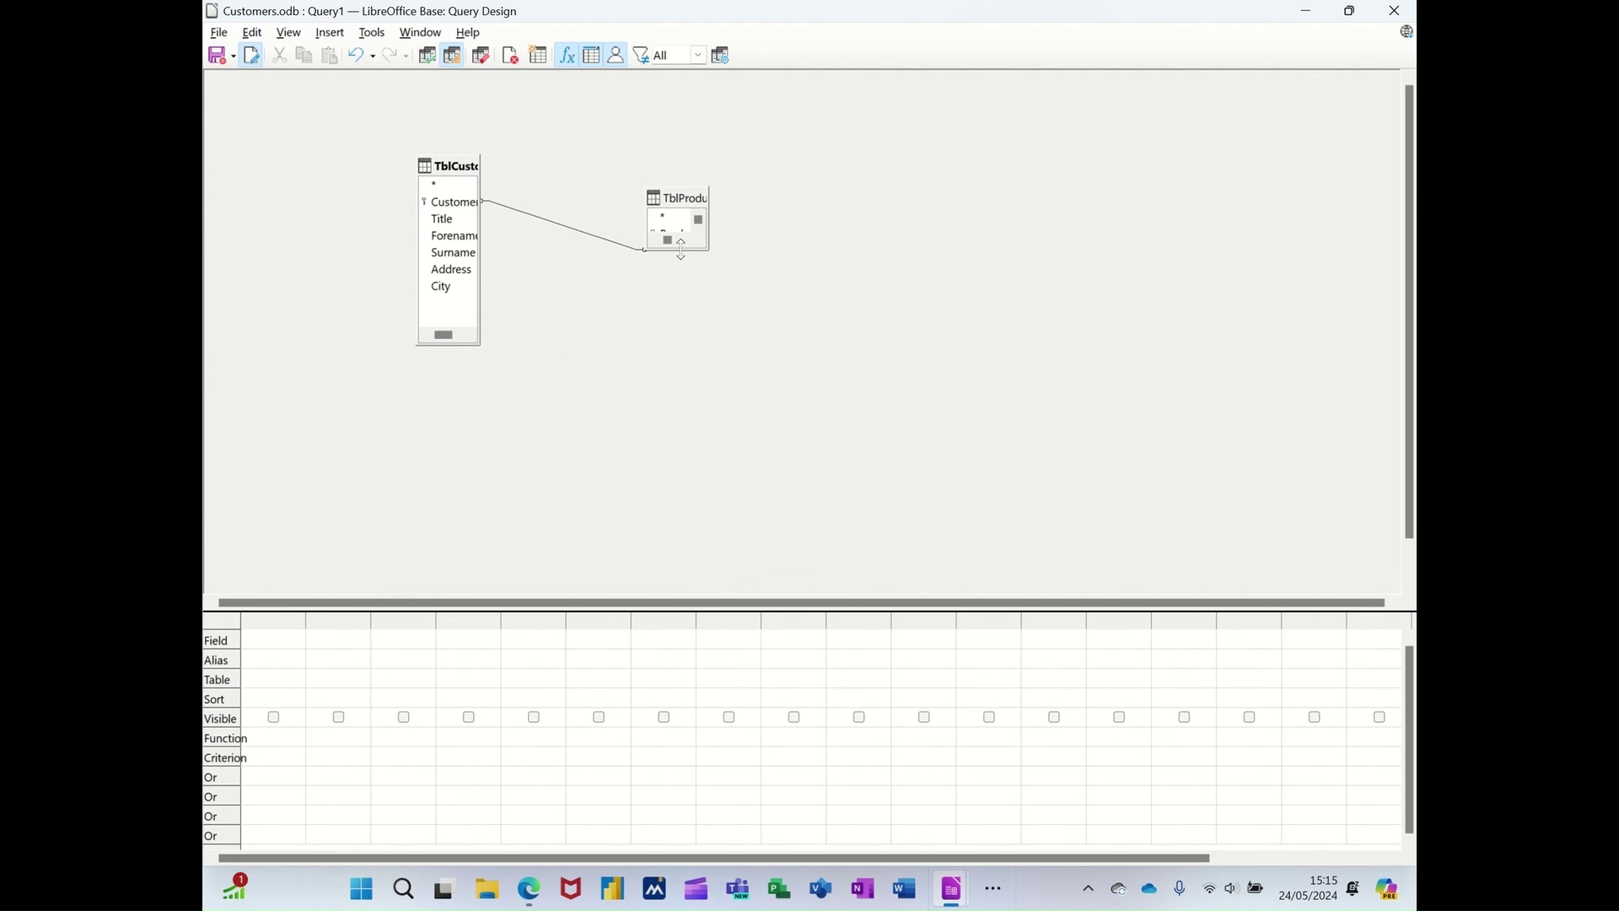
pyautogui.moveTo(676, 250); pyautogui.dragTo(702, 357)
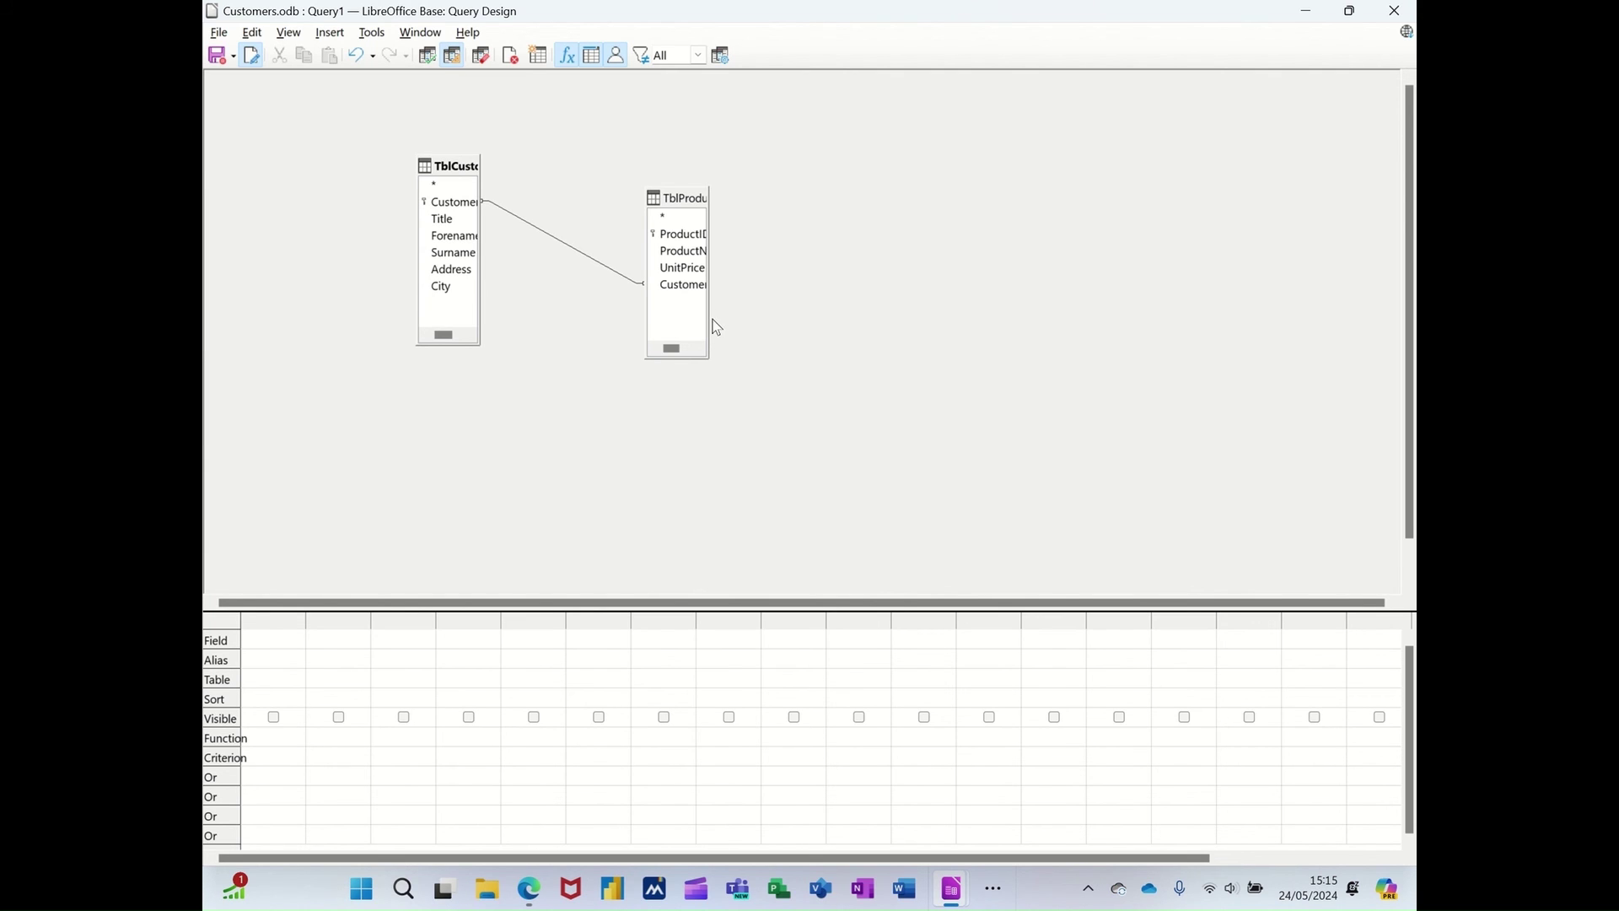
pyautogui.moveTo(713, 320); pyautogui.dragTo(755, 332)
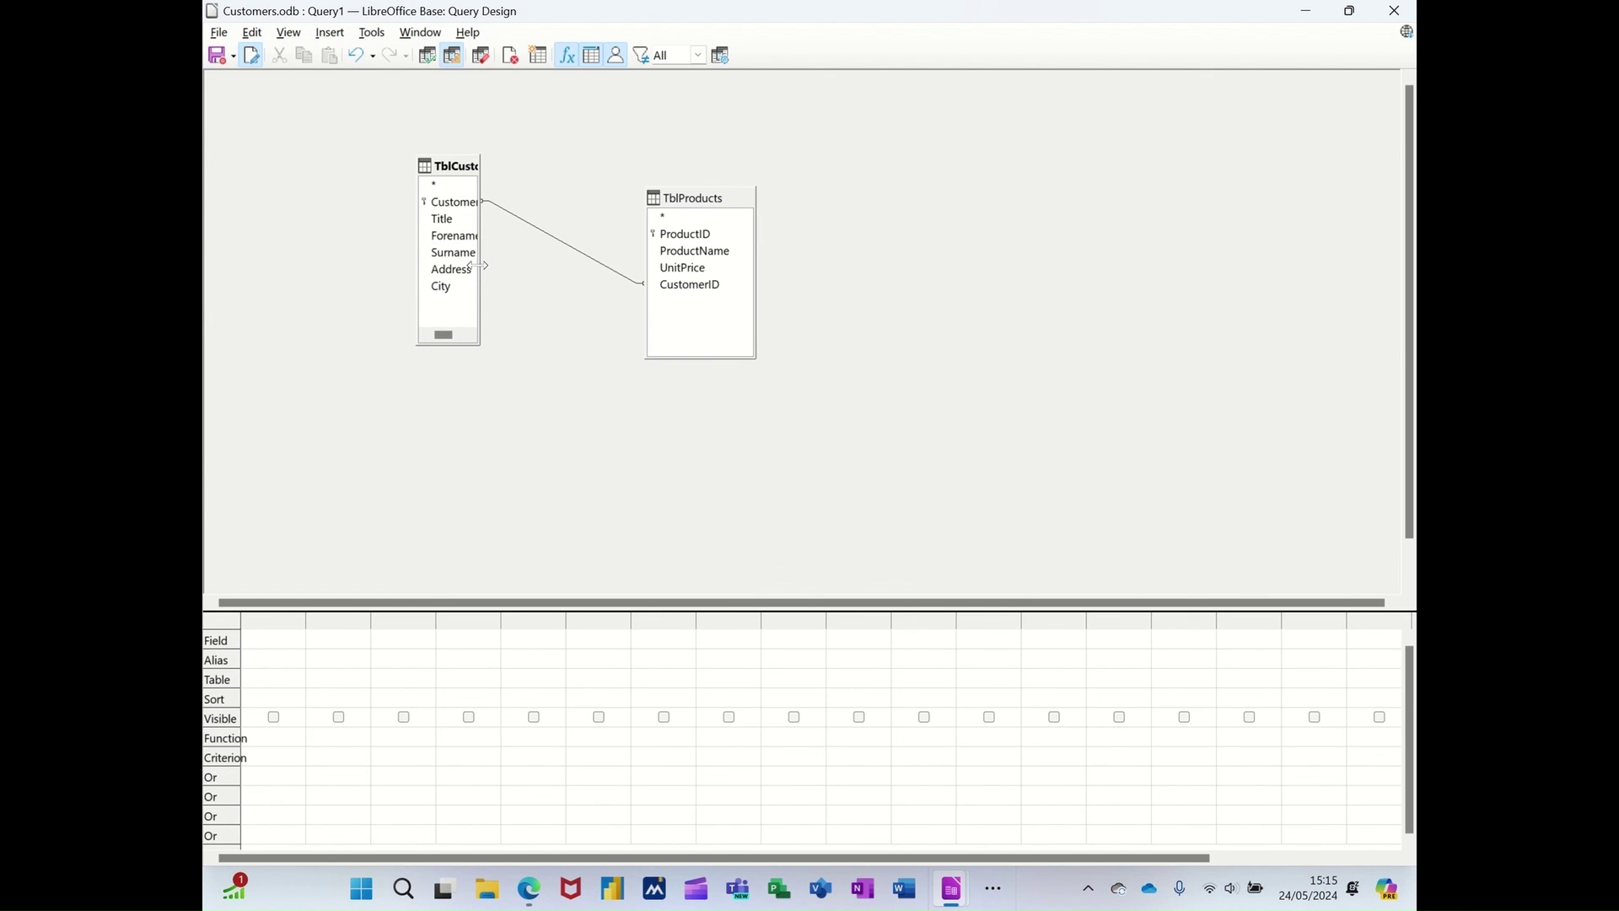
pyautogui.moveTo(478, 266); pyautogui.dragTo(535, 269)
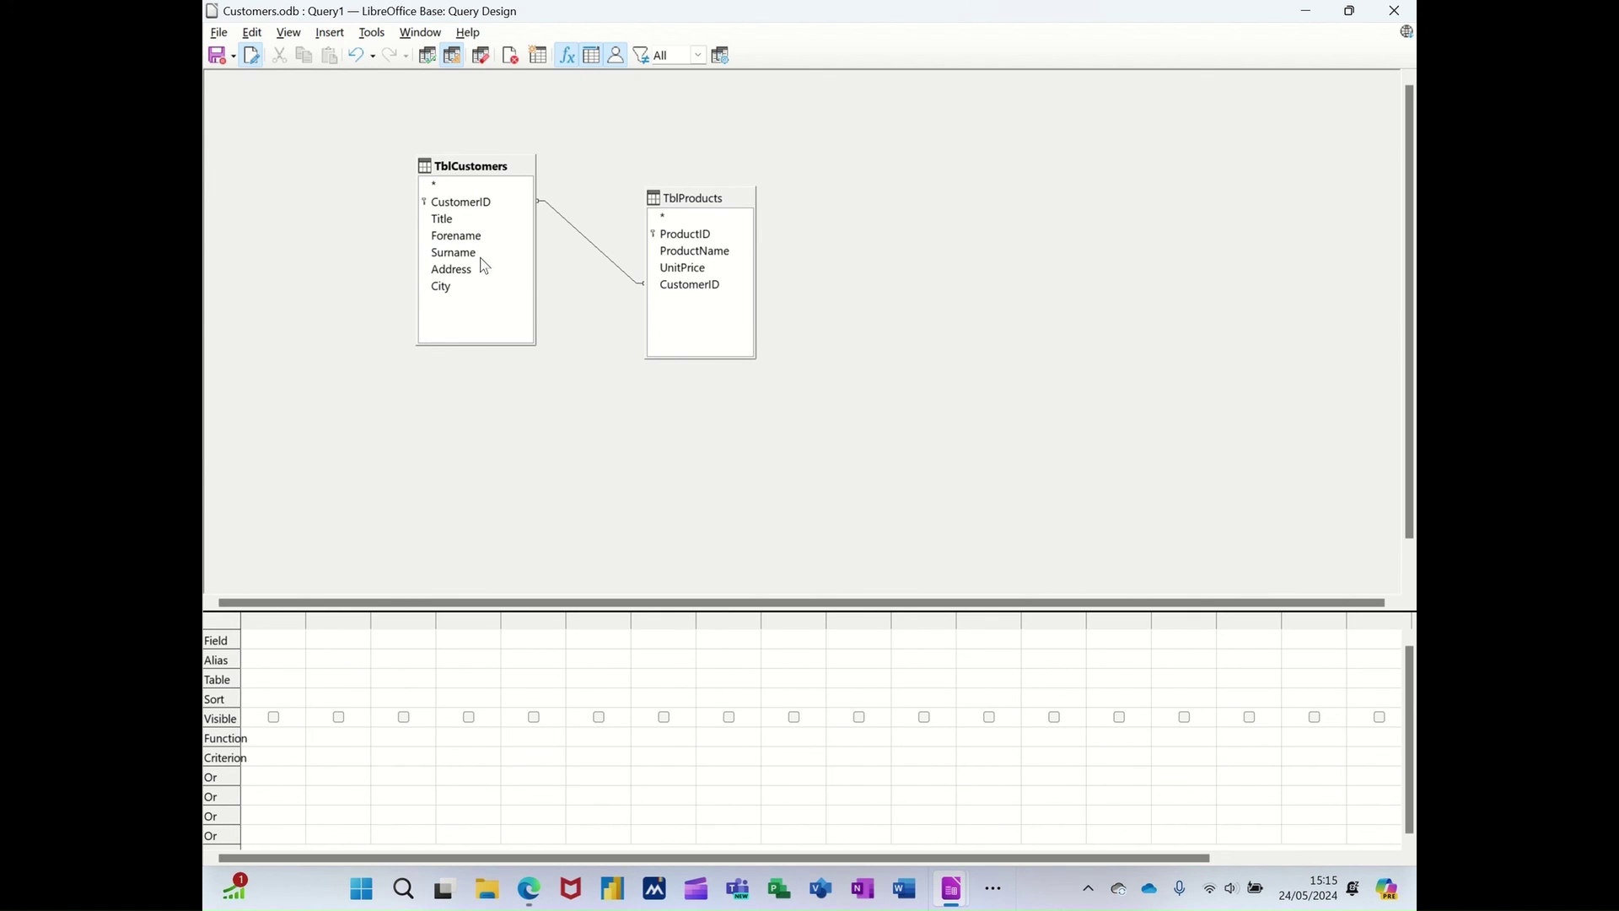
# - Add Title, Forename, Surname, ProductName and UnitPrice to the query grid and save it
pyautogui.doubleClick(440, 221)
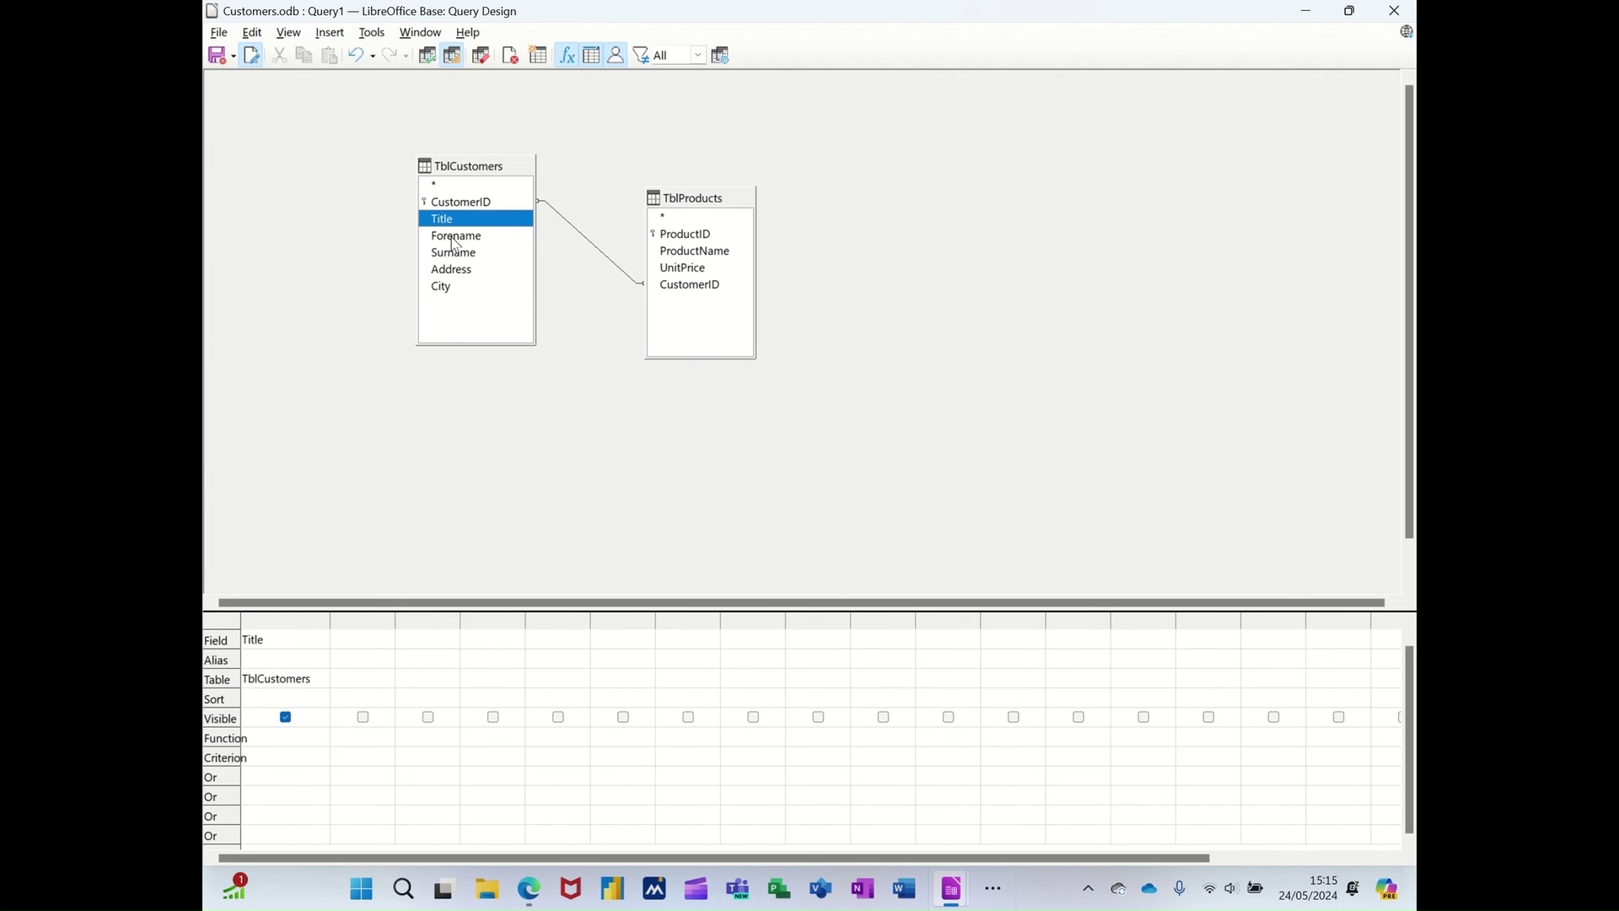
pyautogui.doubleClick(461, 240)
pyautogui.doubleClick(475, 254)
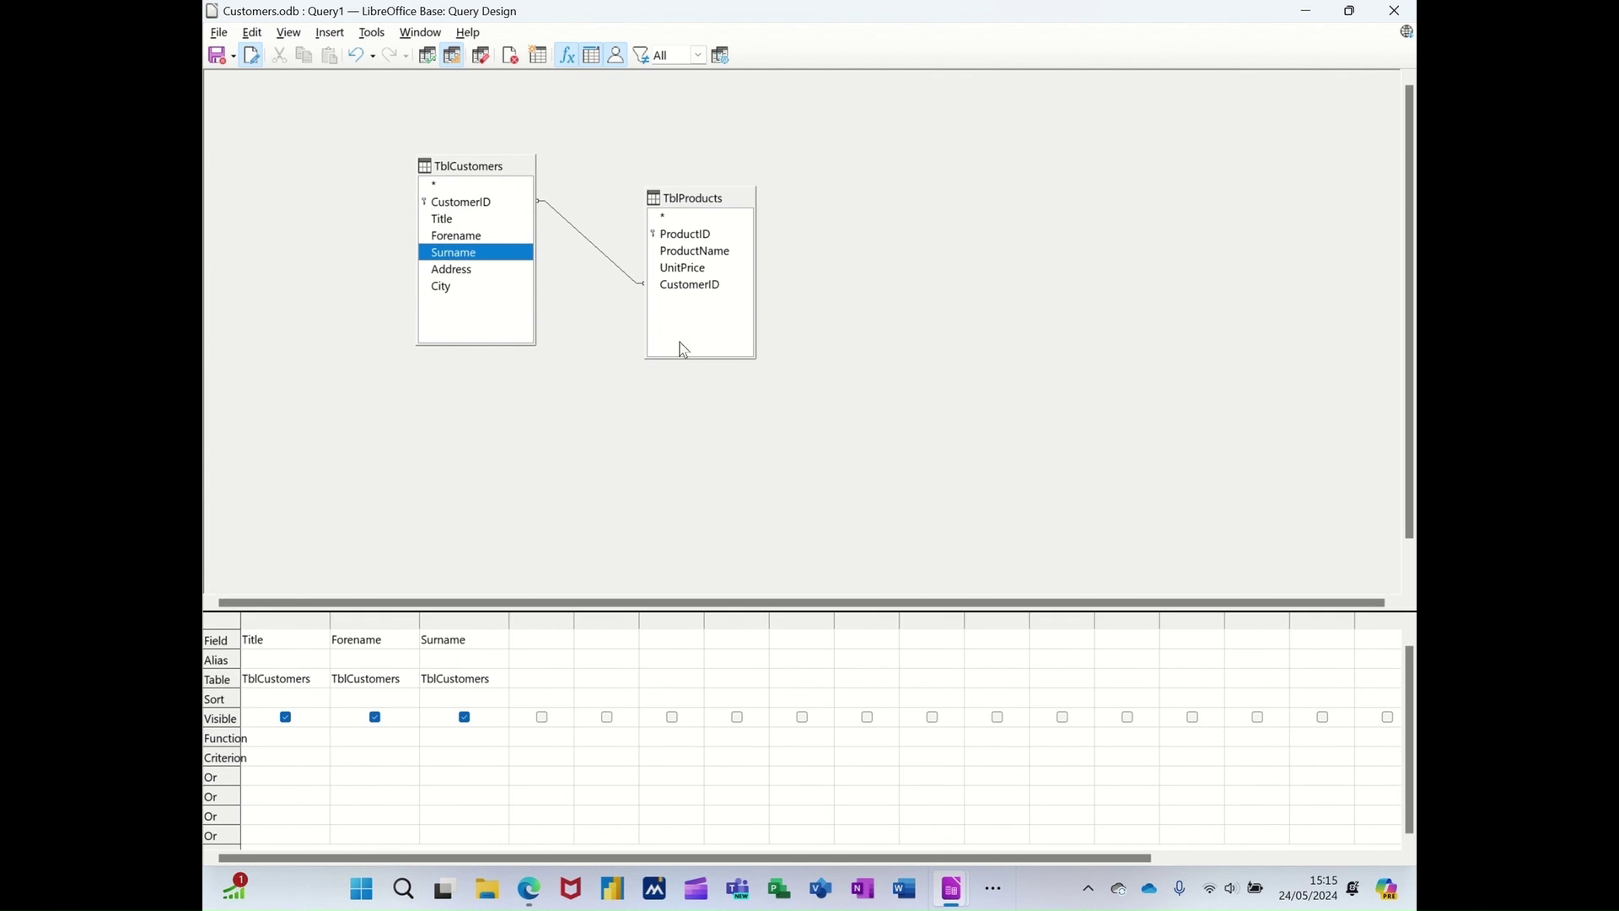
pyautogui.doubleClick(710, 253)
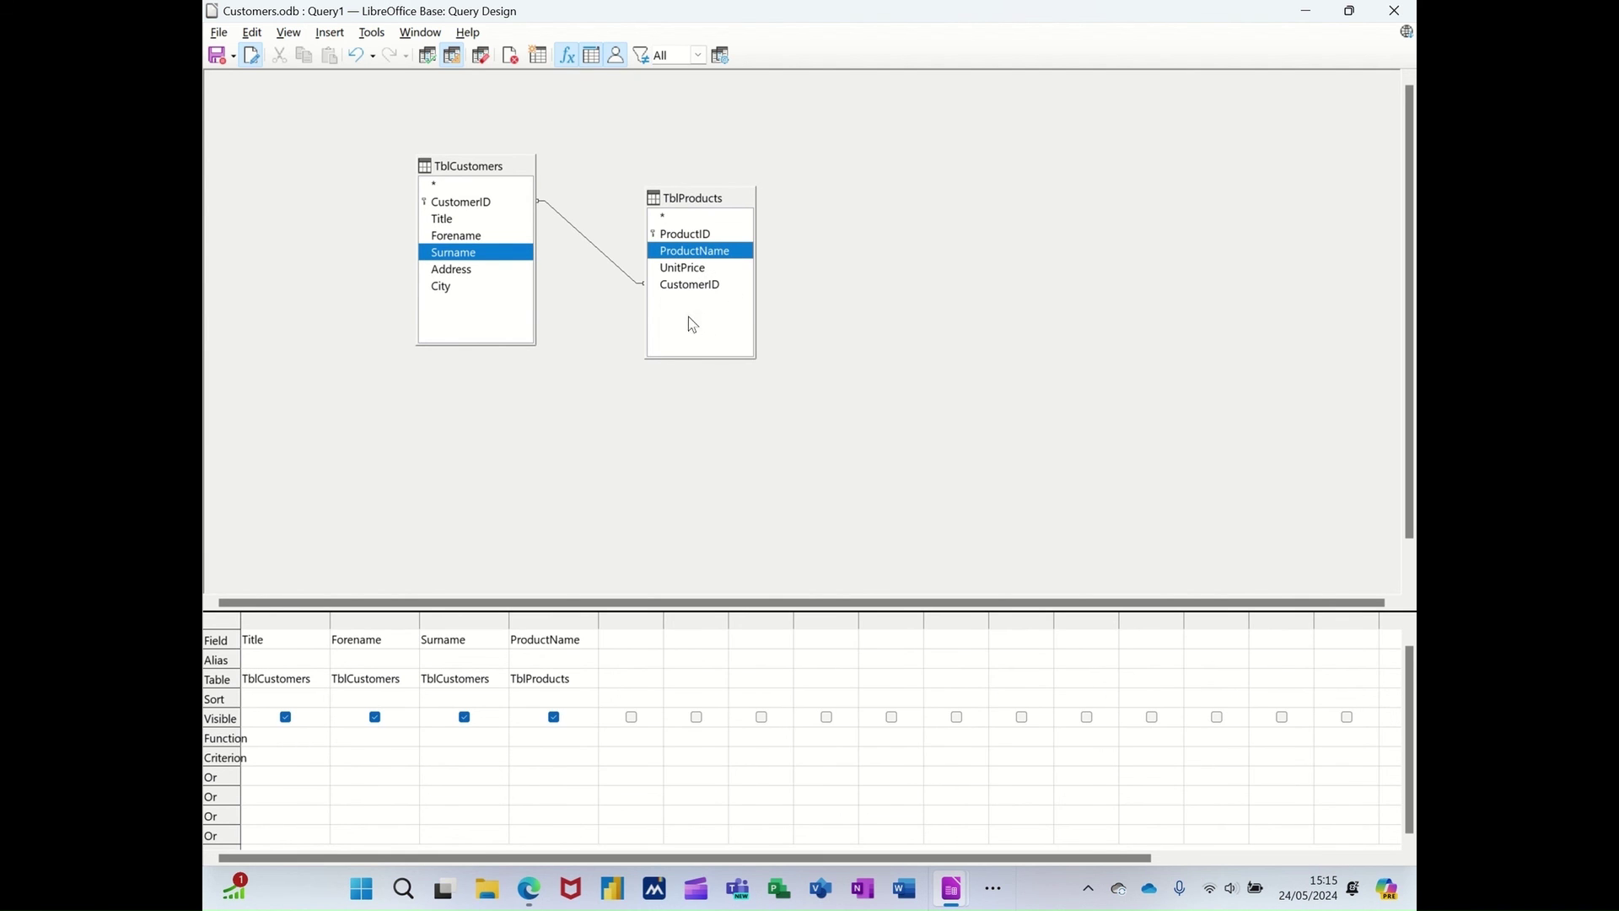
pyautogui.doubleClick(681, 270)
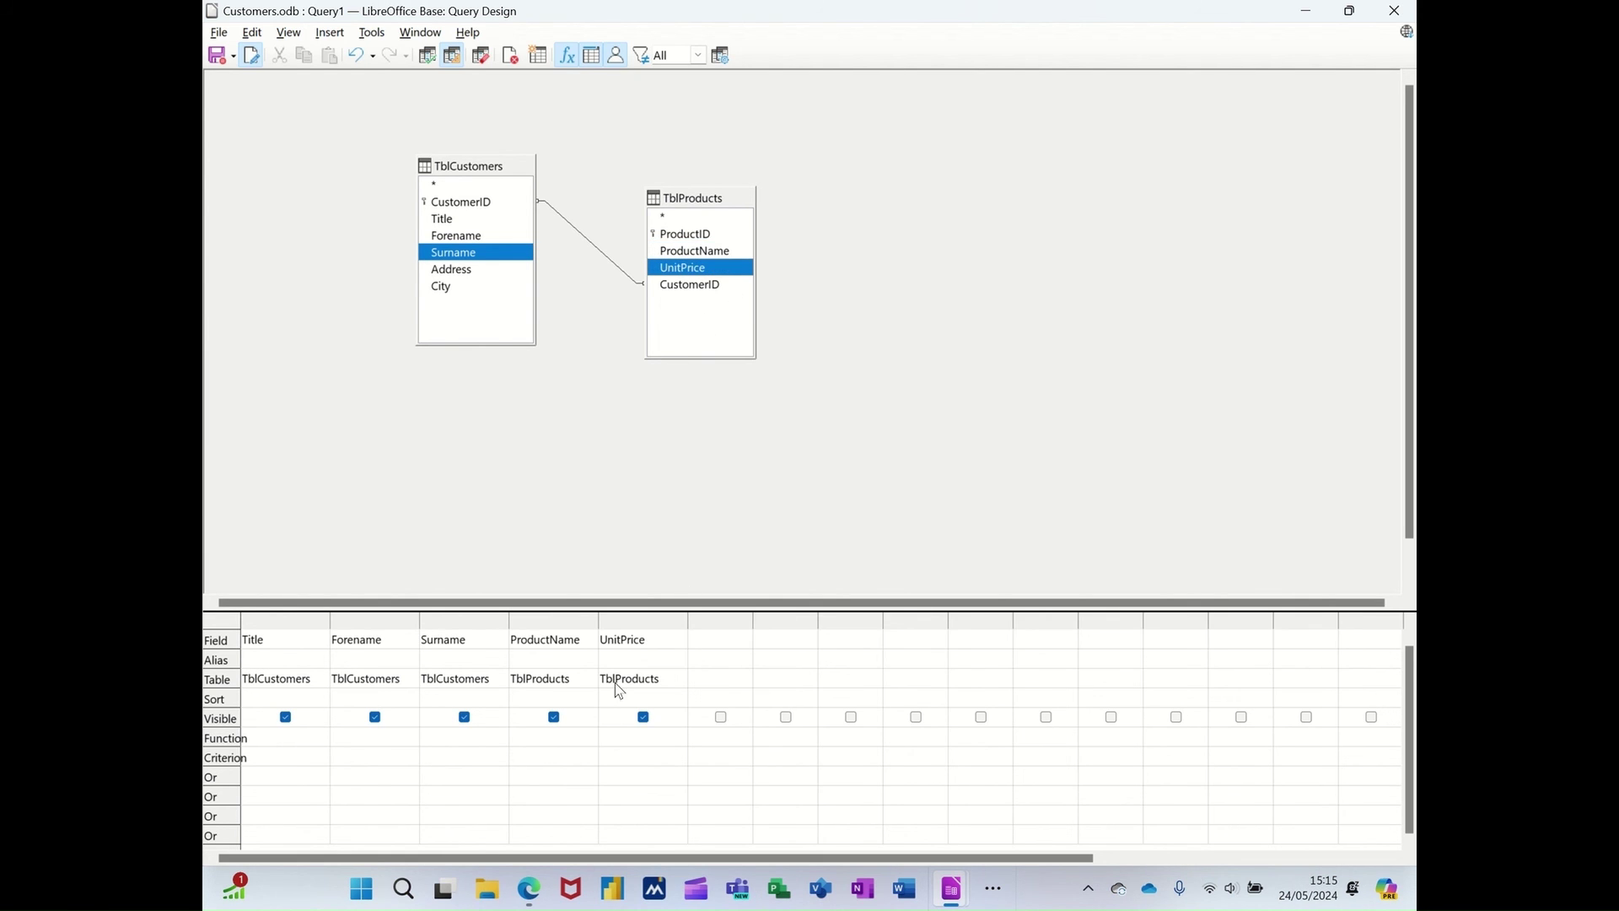
pyautogui.click(220, 61)
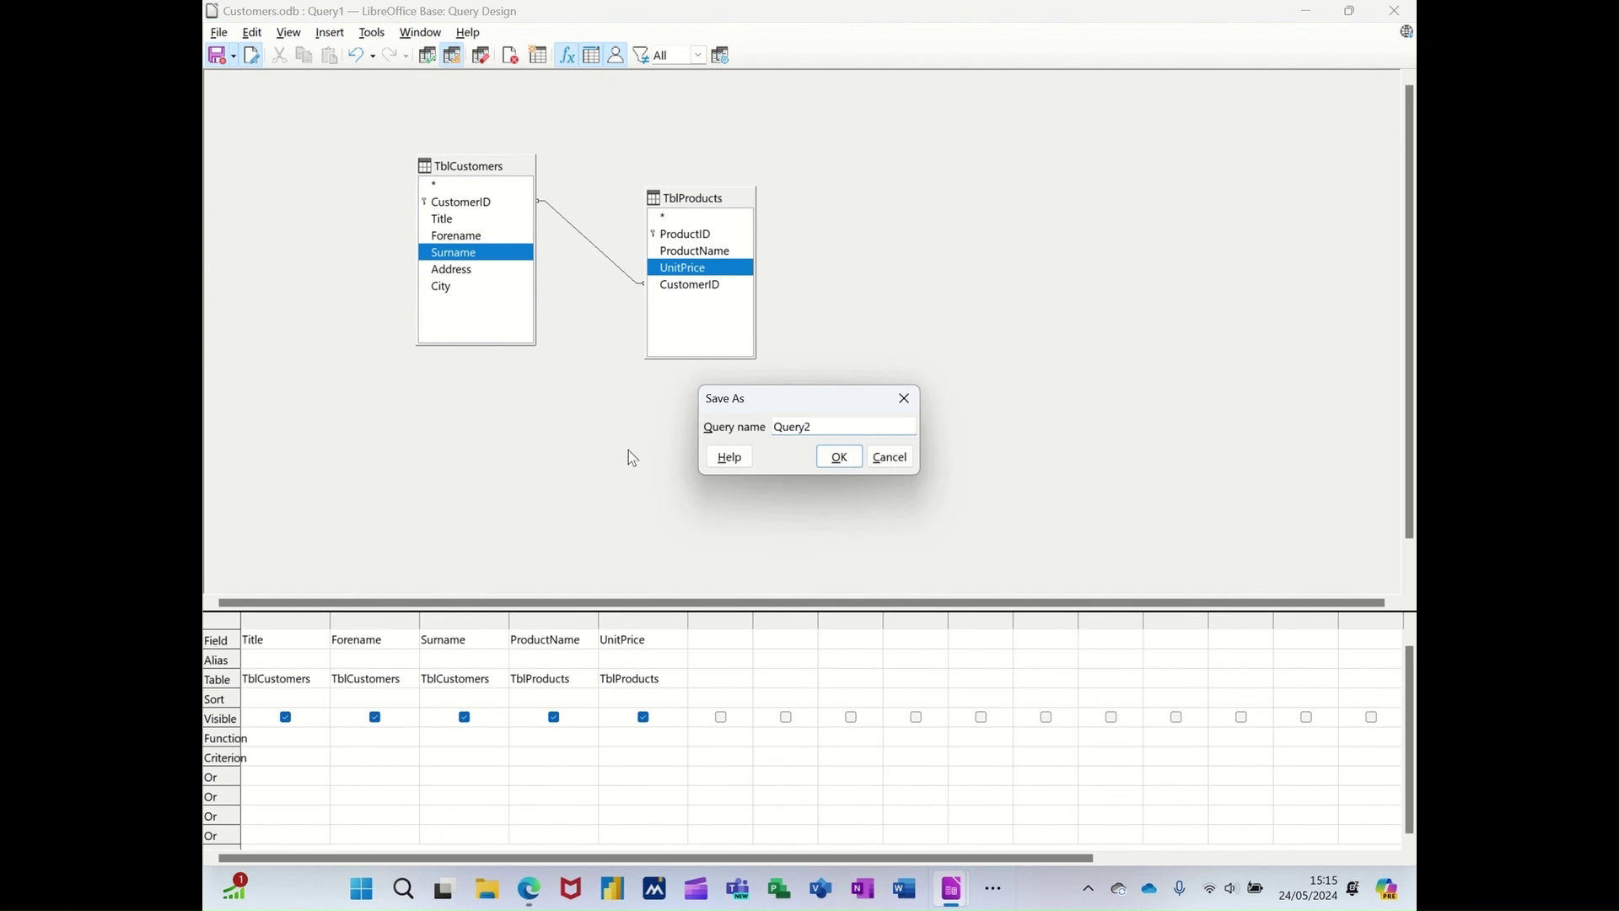
# - Rename the query from Query2 to 'QryCustomerProducts', save it, and close the Query Design window
pyautogui.moveTo(838, 424); pyautogui.dragTo(772, 426)
pyautogui.write('QryCustomerProducts')
pyautogui.click(822, 460)
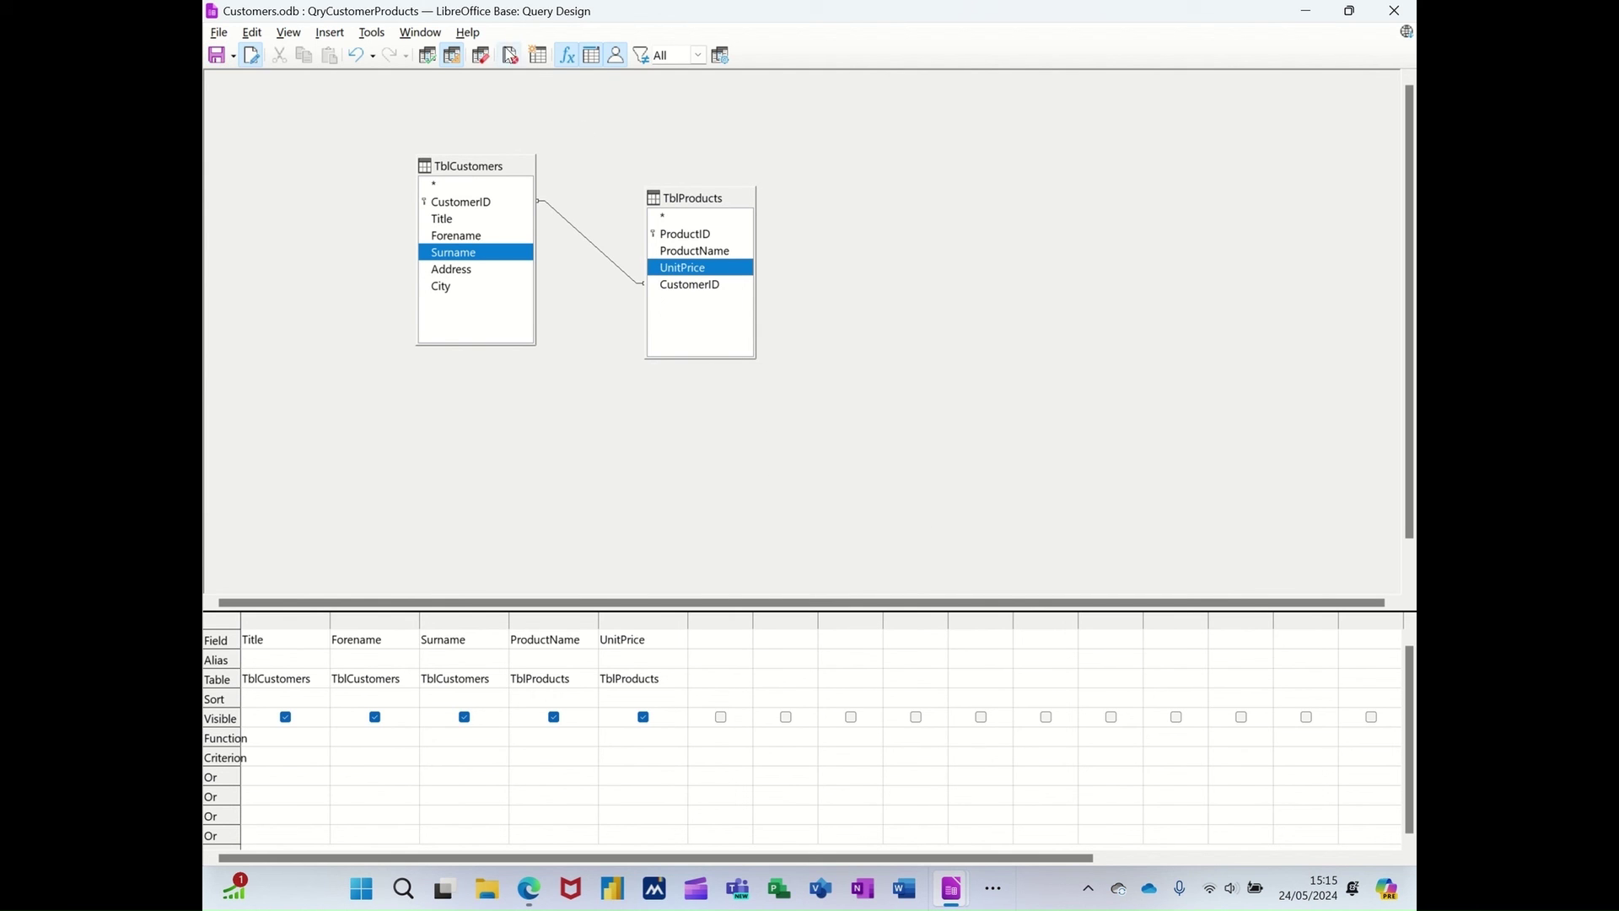
pyautogui.click(509, 55)
pyautogui.click(372, 537)
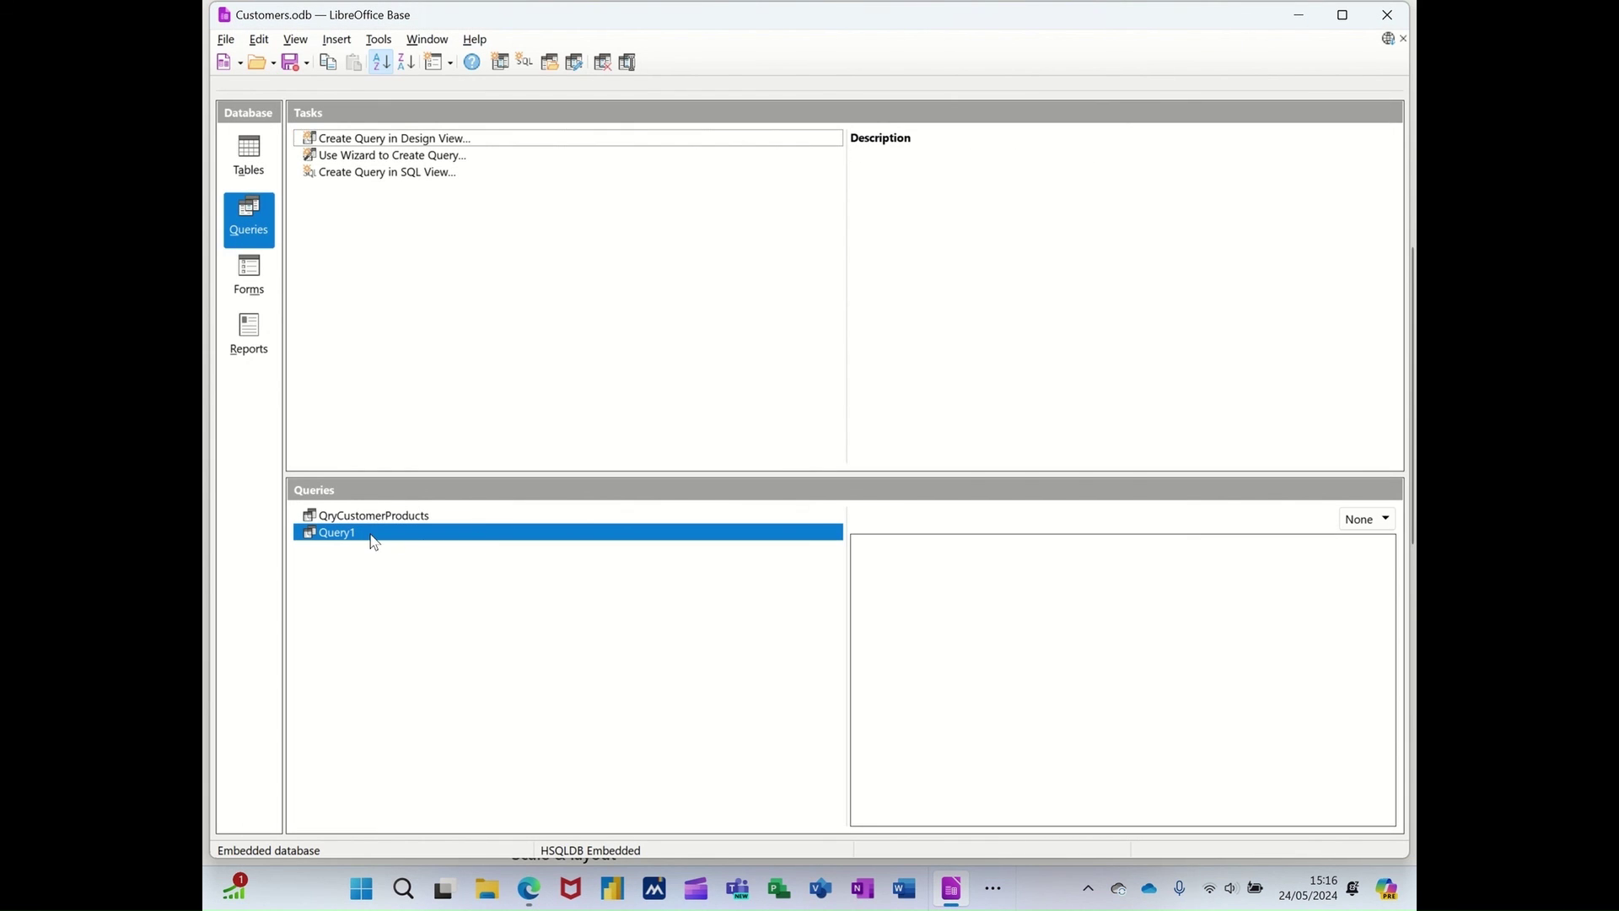
pyautogui.click(255, 159)
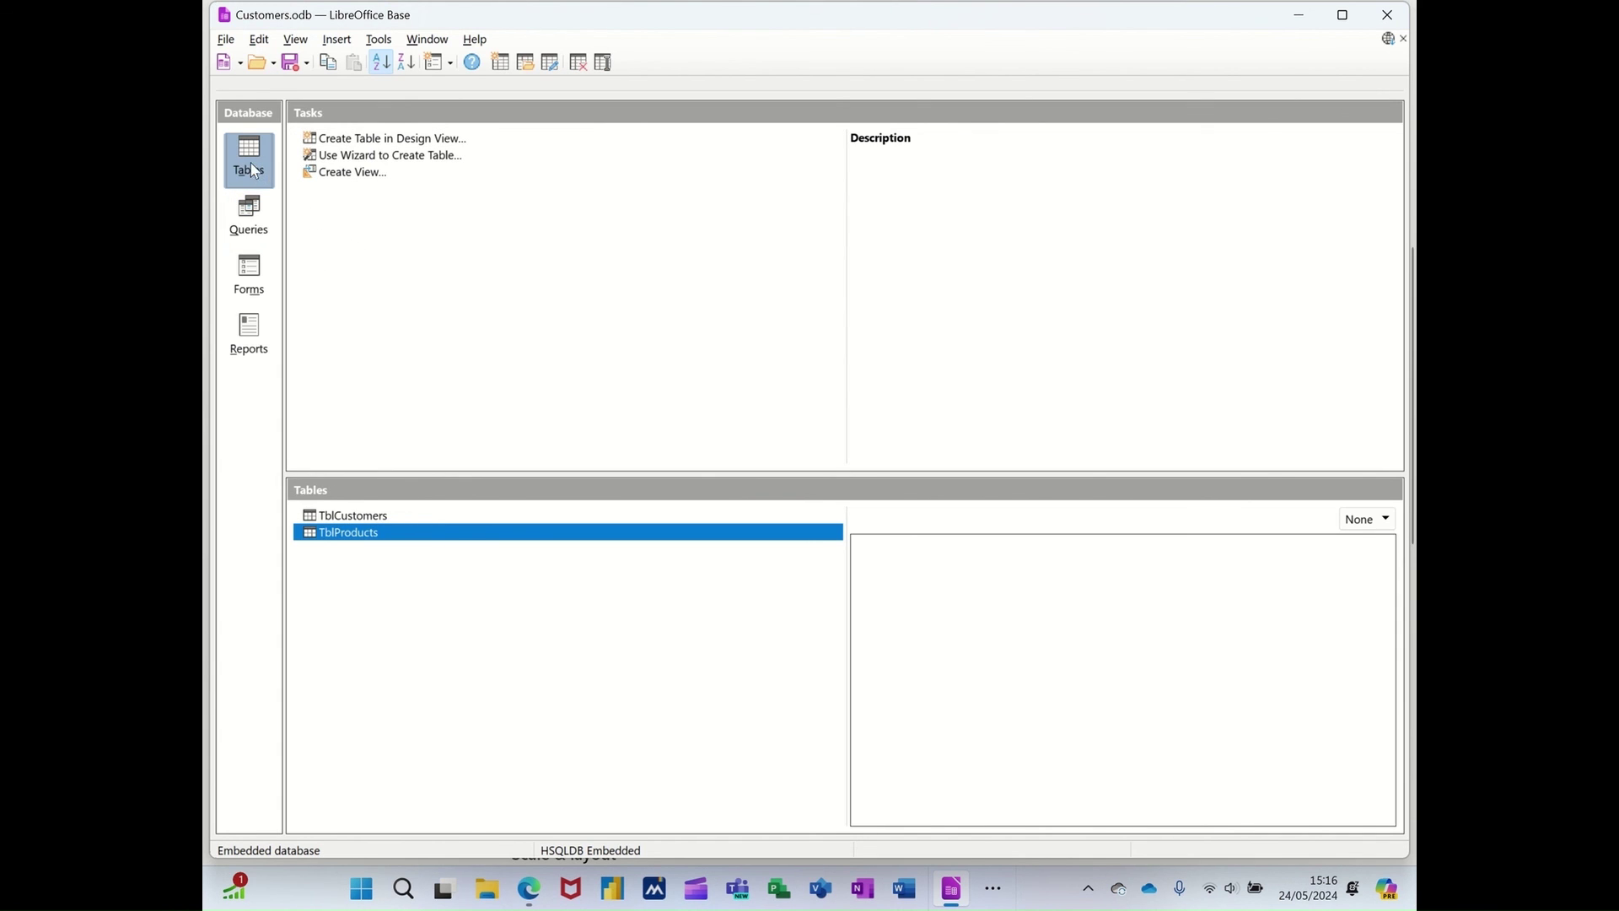
pyautogui.doubleClick(348, 517)
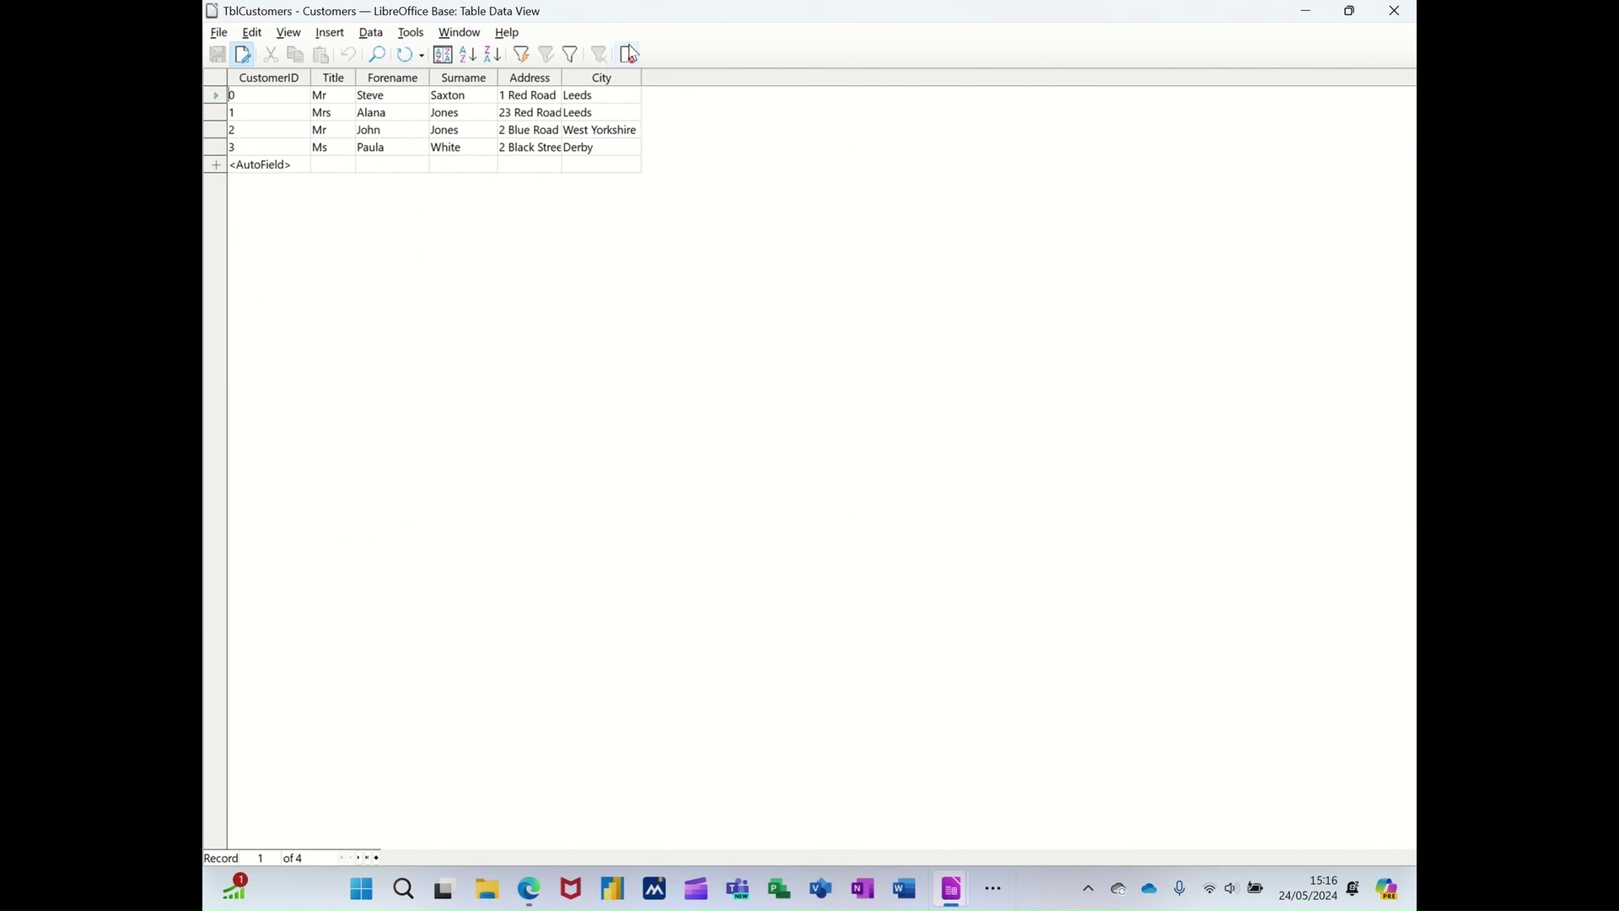
pyautogui.click(631, 53)
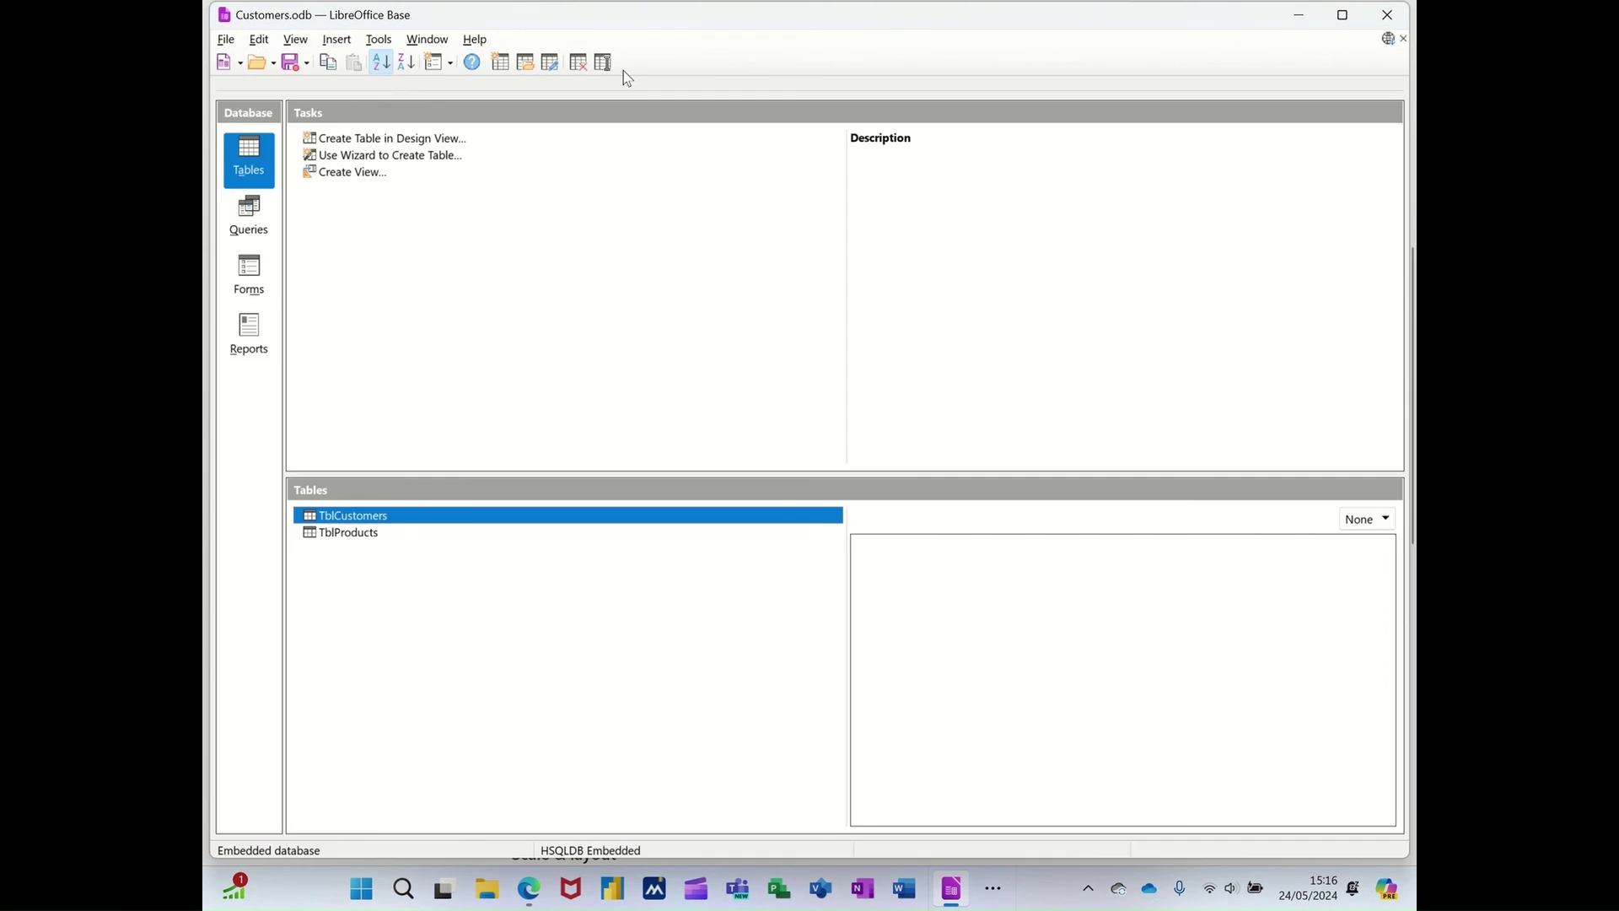
pyautogui.doubleClick(331, 536)
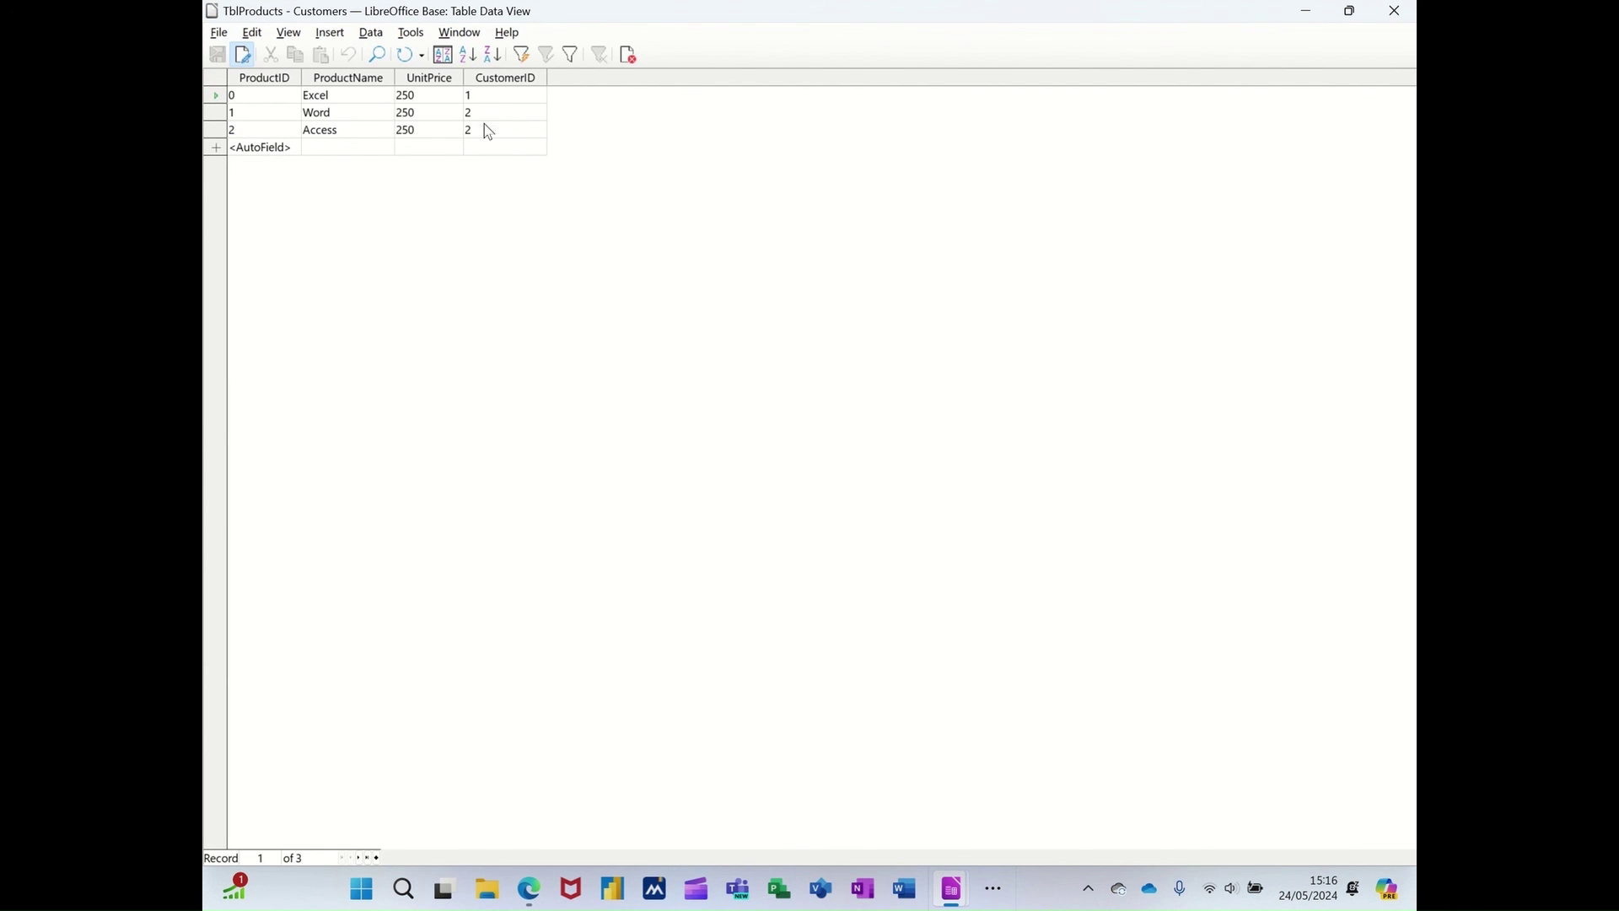
pyautogui.click(629, 54)
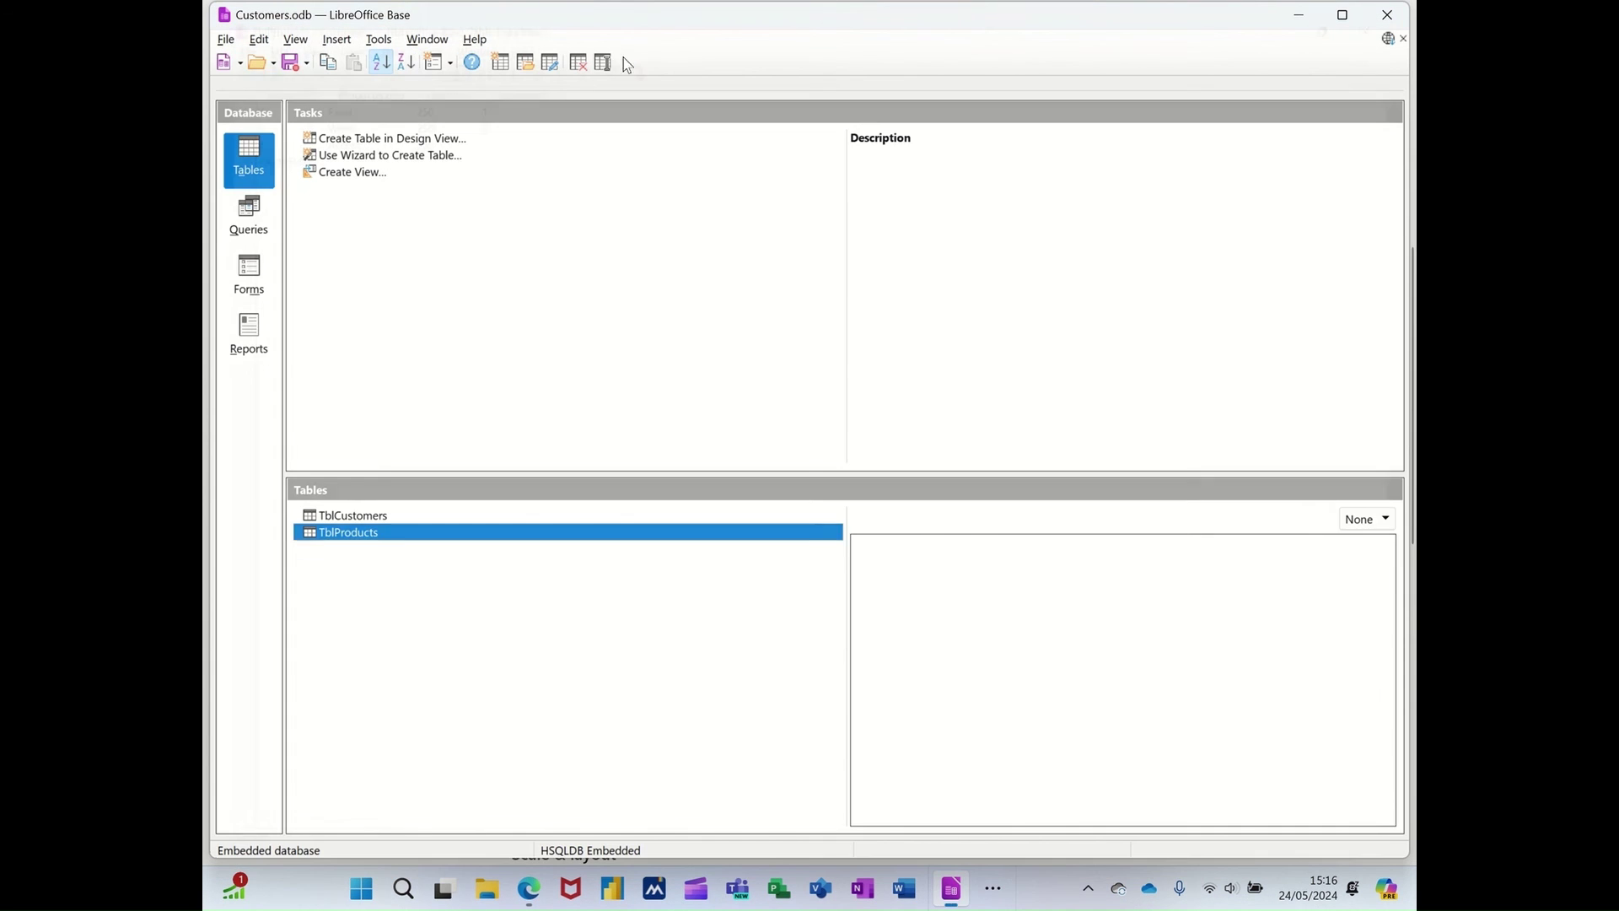
pyautogui.click(250, 221)
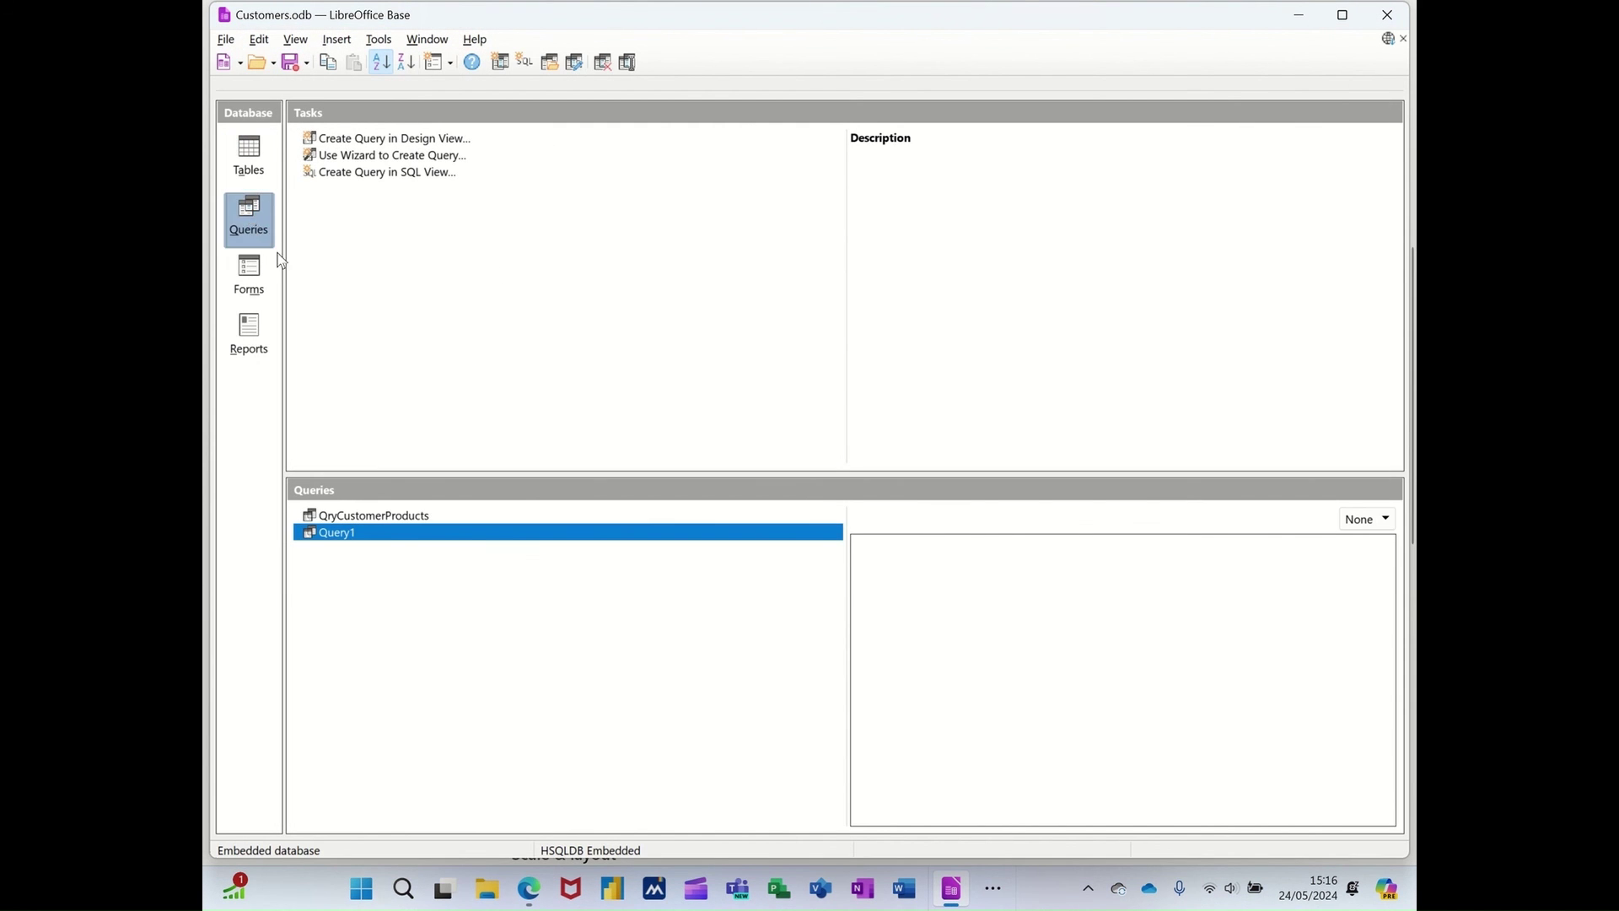
pyautogui.doubleClick(379, 516)
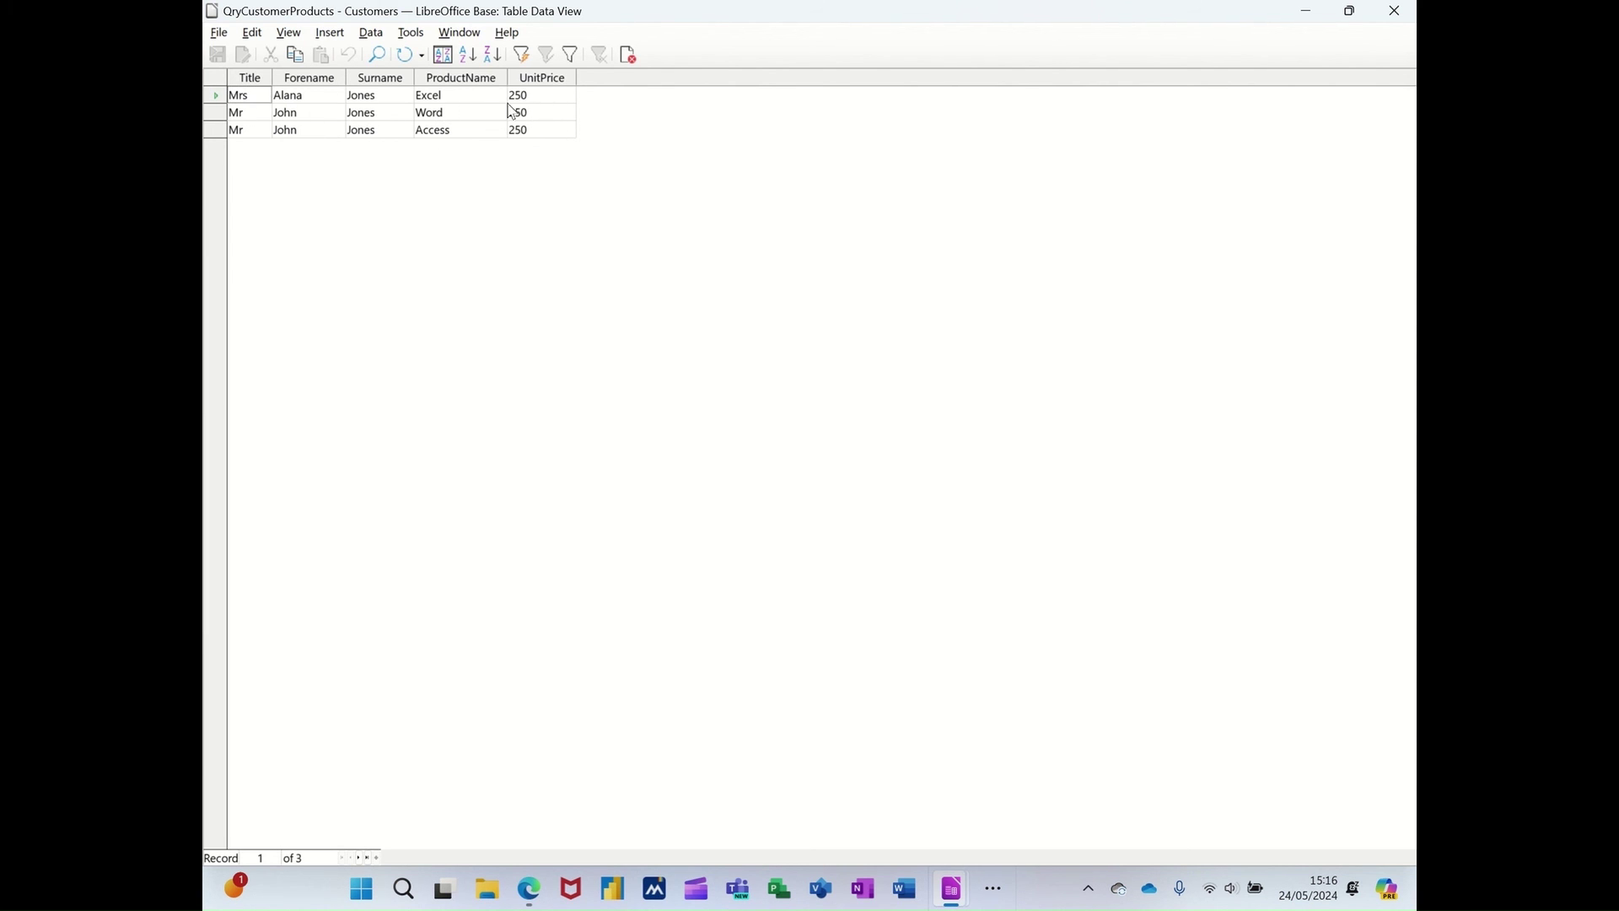
pyautogui.click(624, 57)
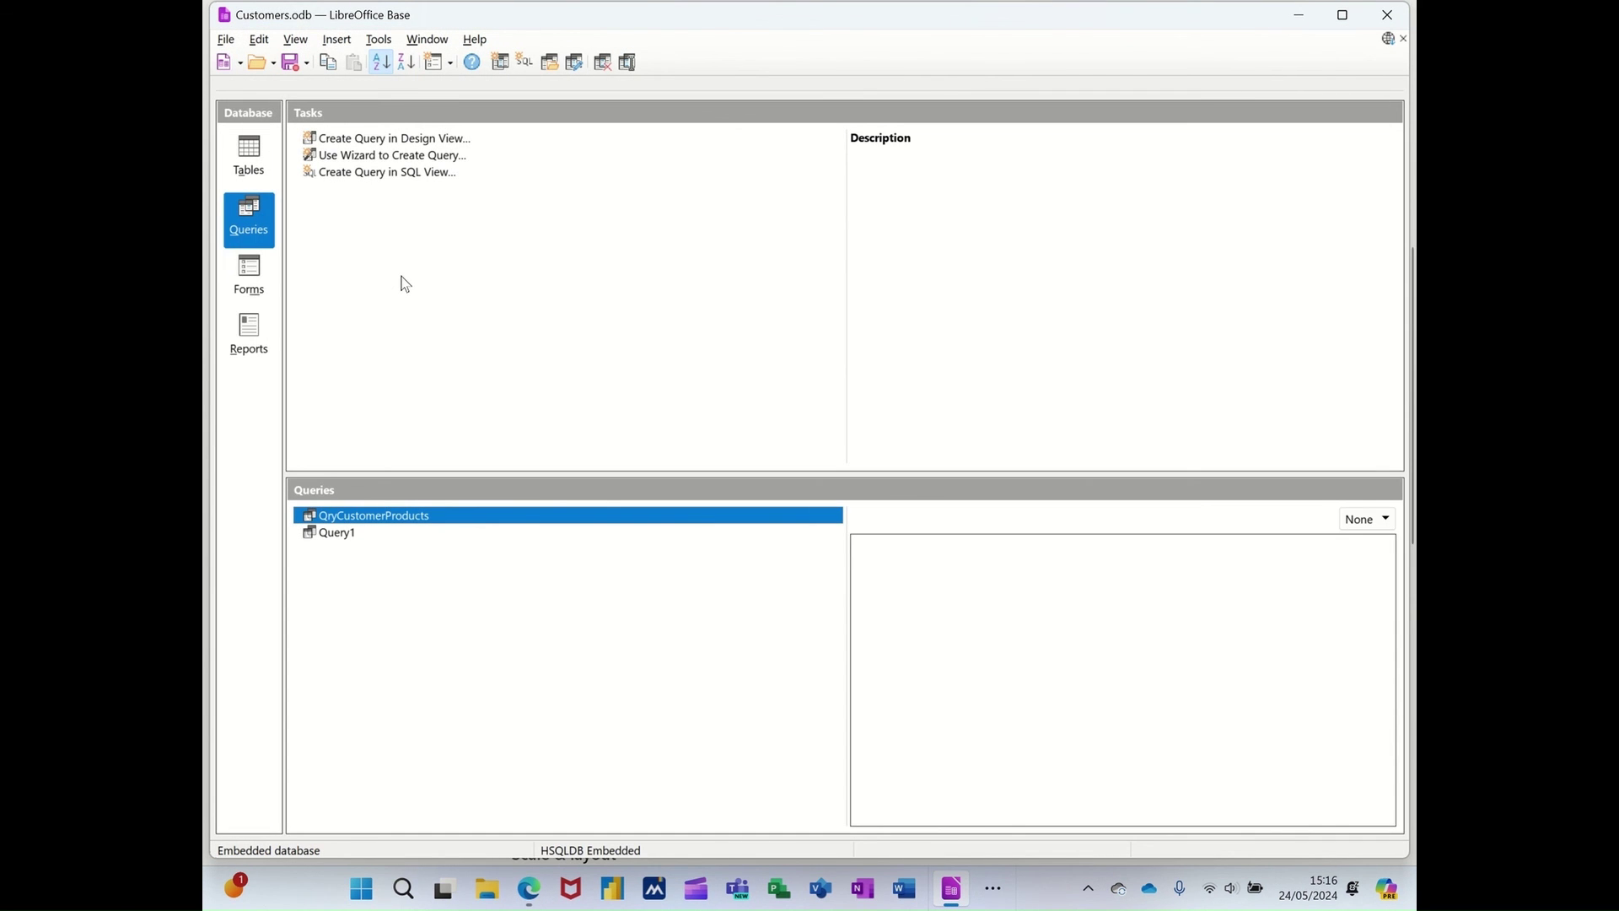
# - Delete Query1 from the Queries list, leaving only QryCustomerProducts
pyautogui.click(353, 536)
pyautogui.rightClick(355, 543)
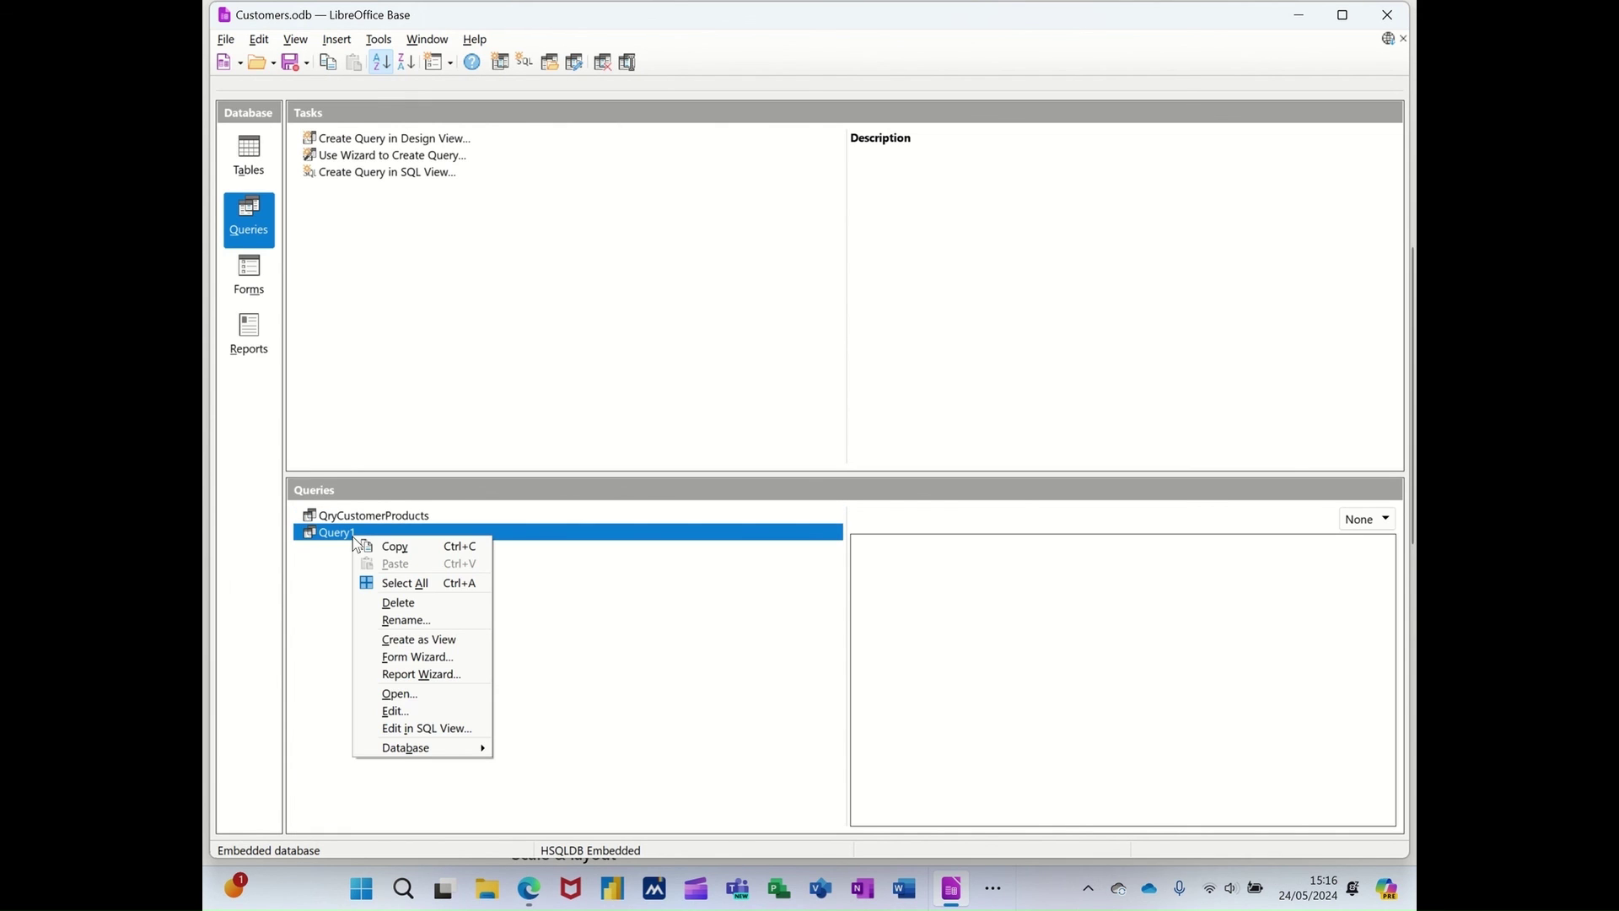
pyautogui.click(366, 604)
pyautogui.click(769, 484)
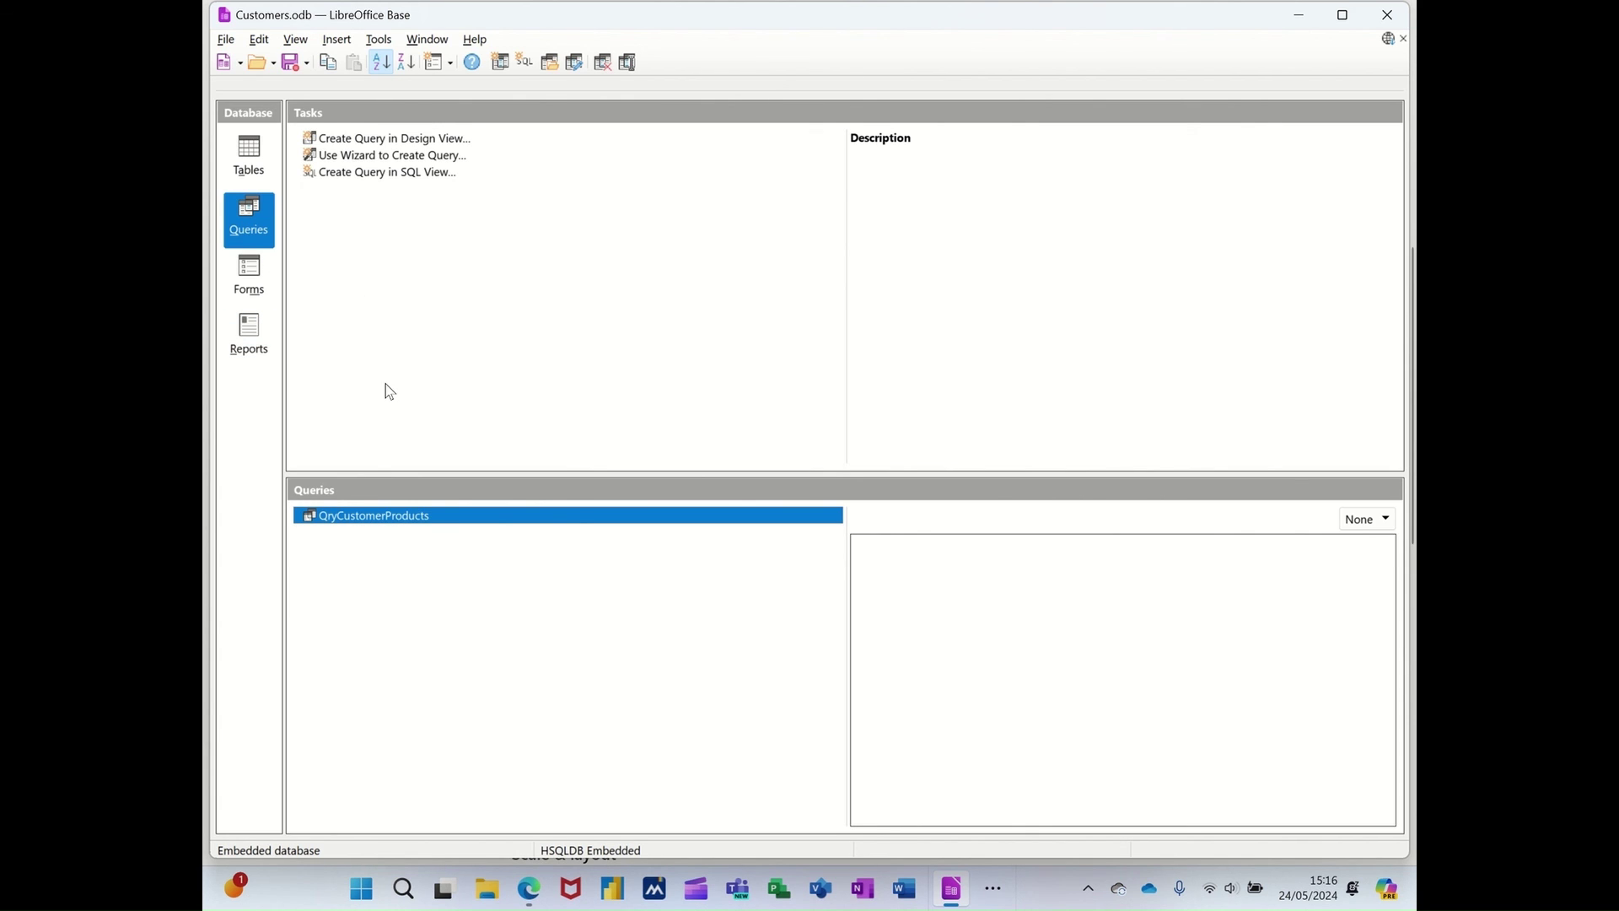
# - Open TblCustomers in Table Design, review its fields CustomerID through City, and close it unchanged
pyautogui.click(259, 160)
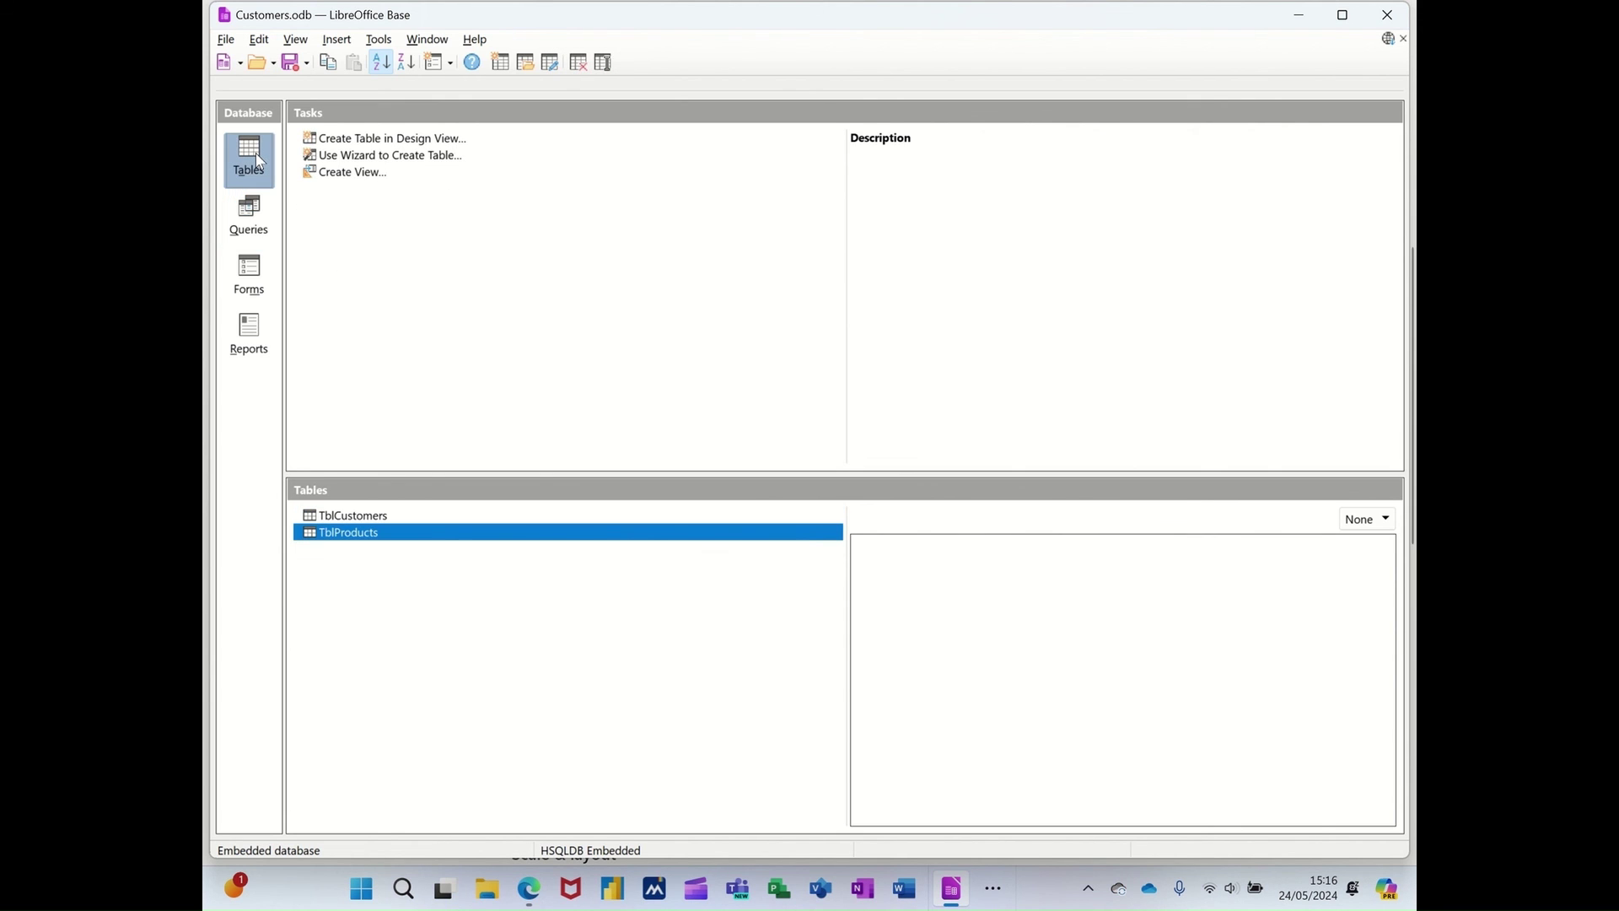
pyautogui.click(335, 516)
pyautogui.rightClick(331, 519)
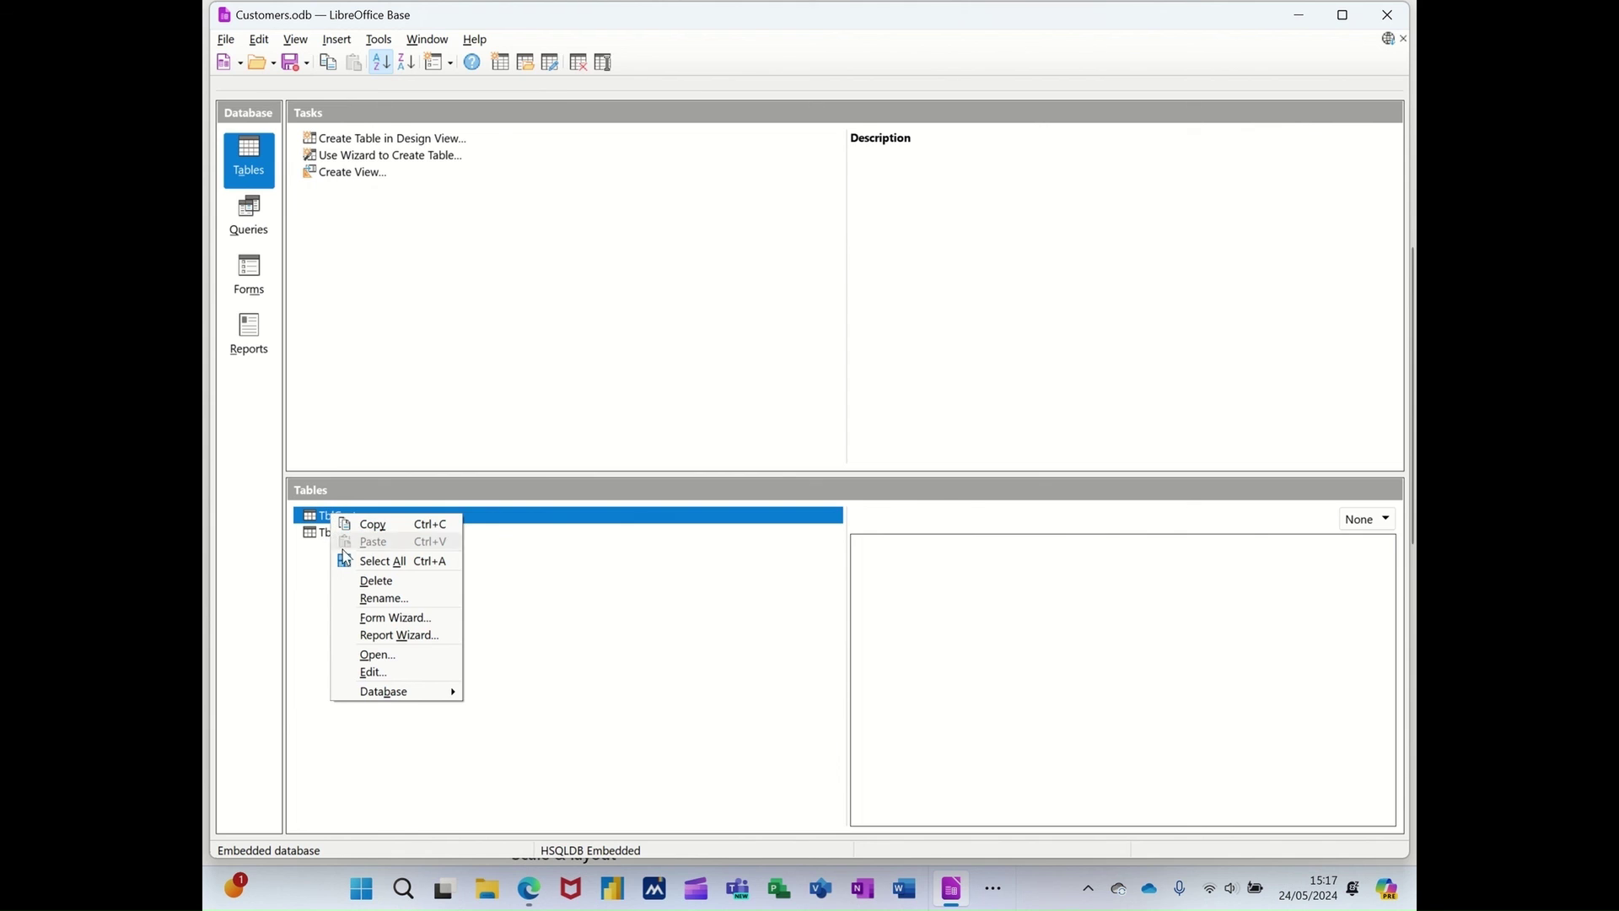
pyautogui.click(364, 672)
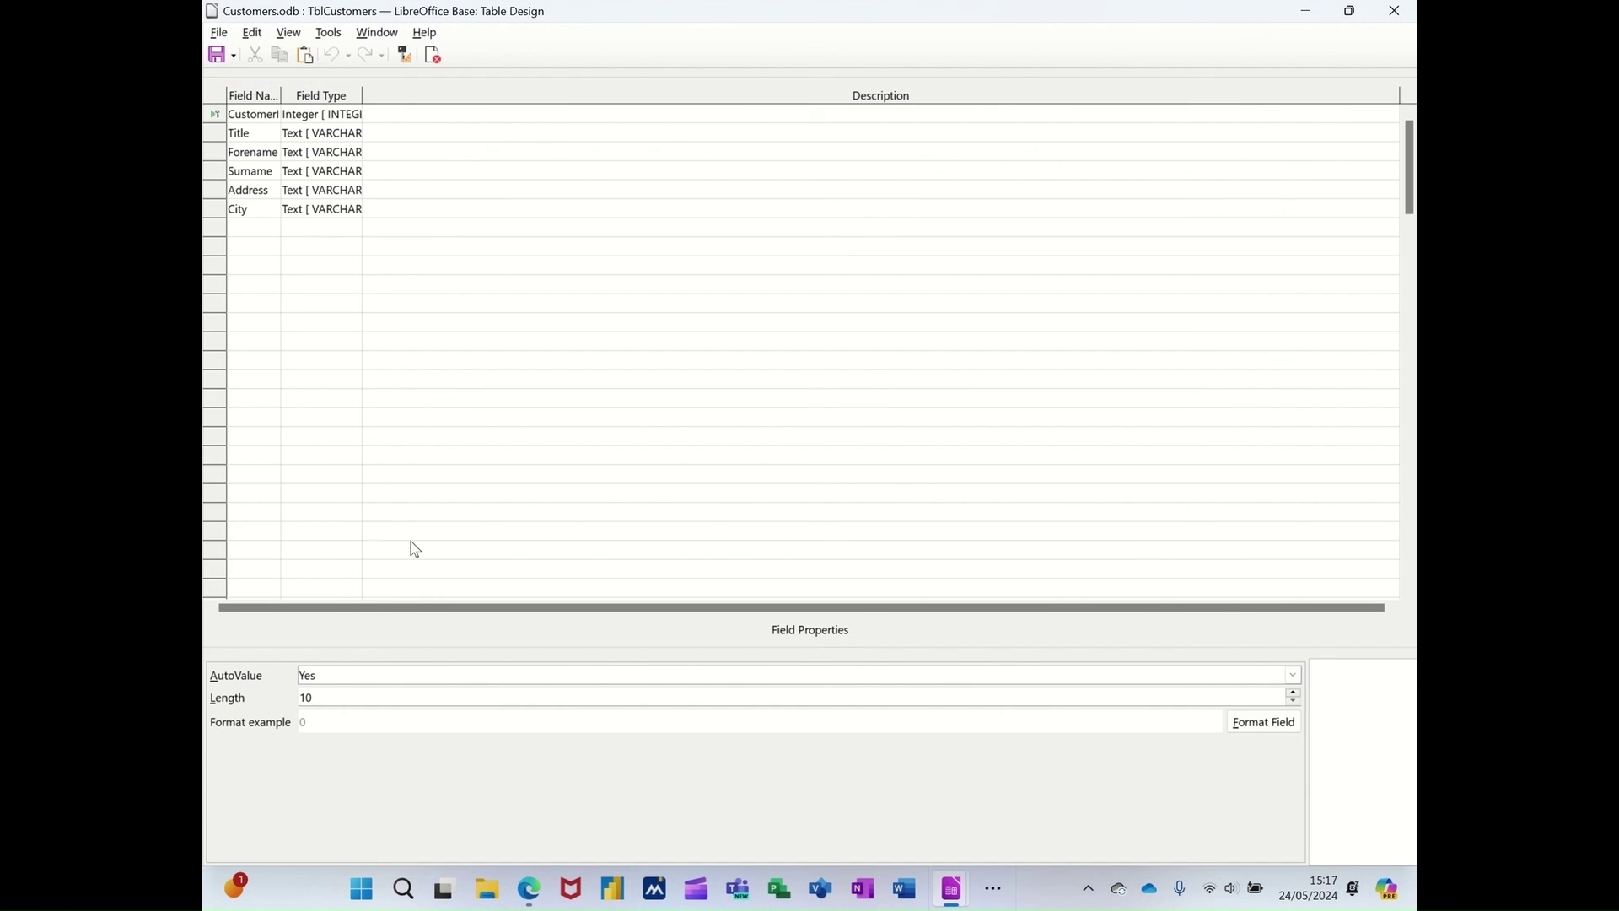
pyautogui.click(250, 230)
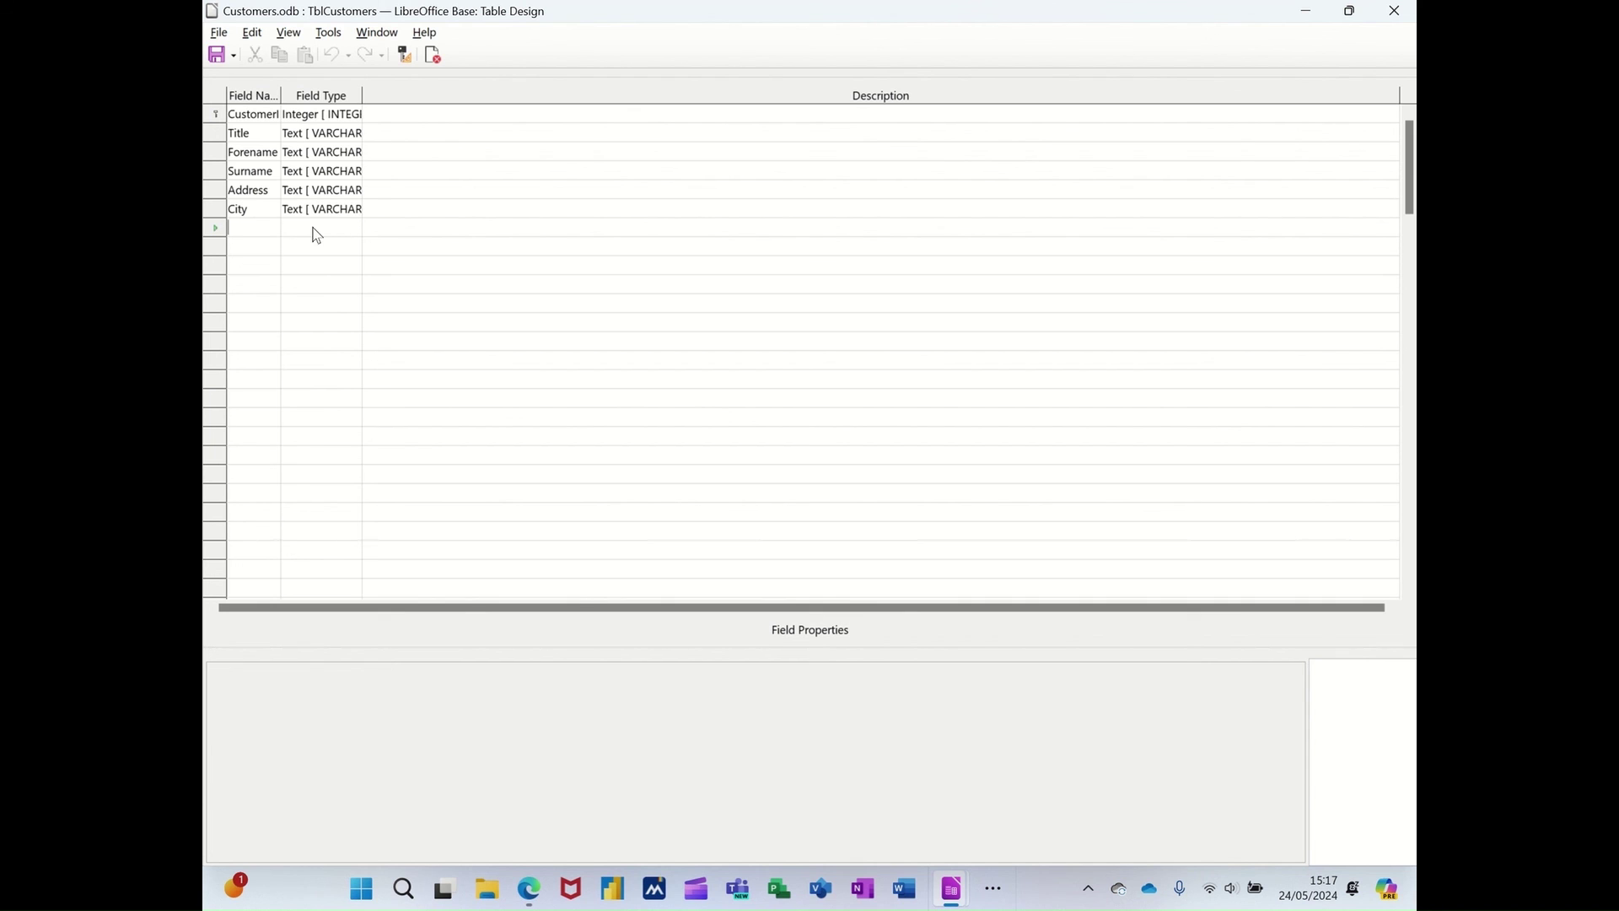
pyautogui.click(1401, 12)
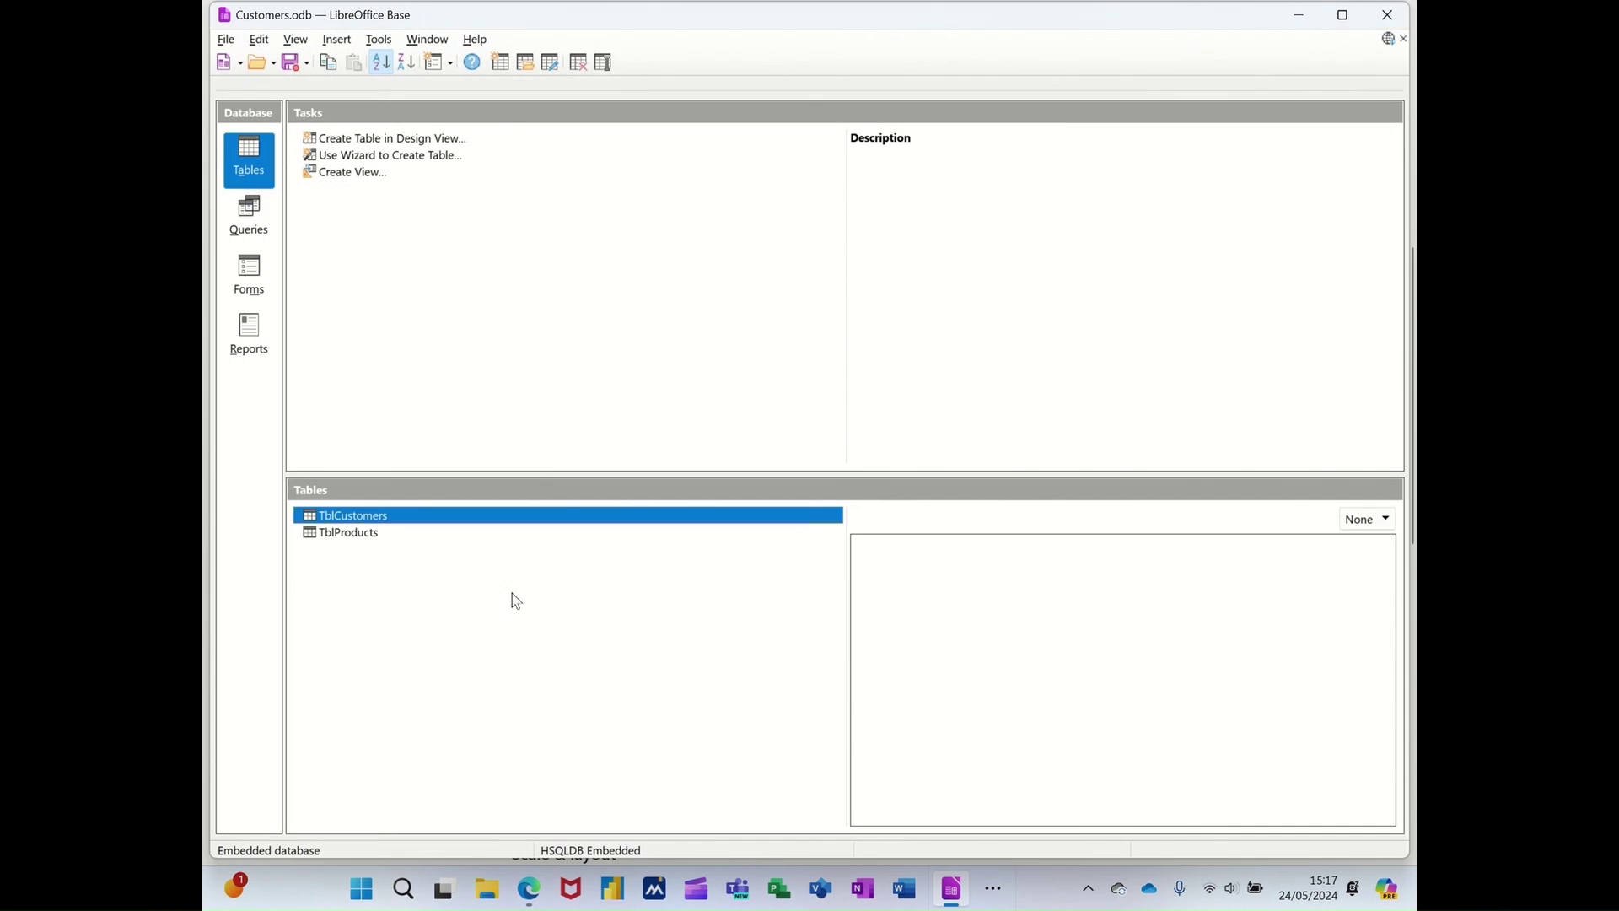